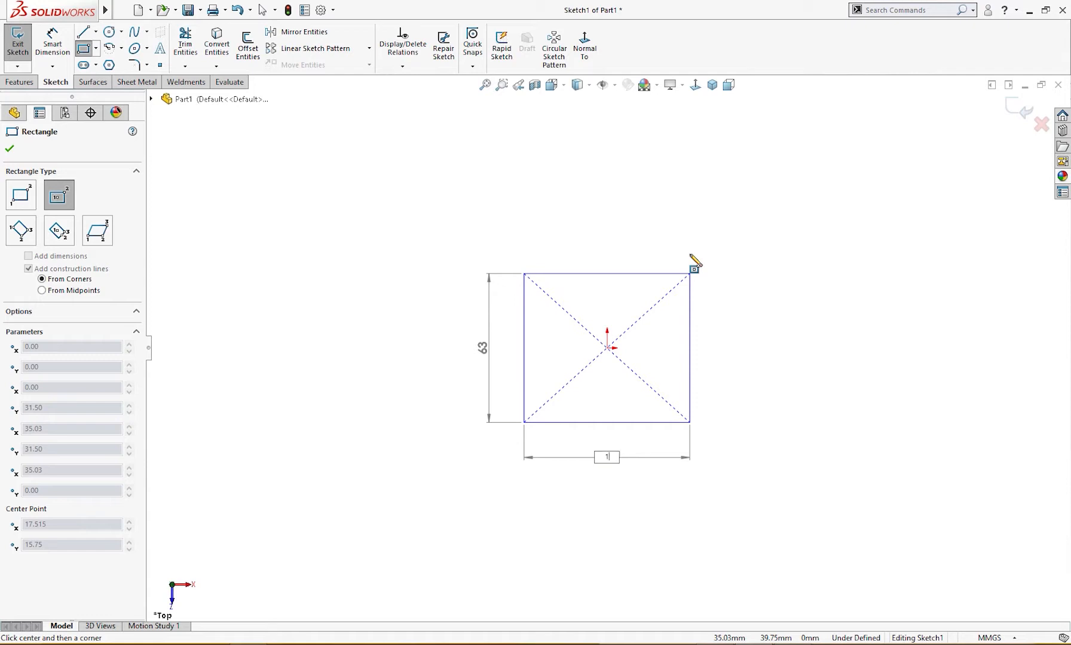
Size the center rectangle around the origin to 100 mm wide and 63 mm high.
key(Return)
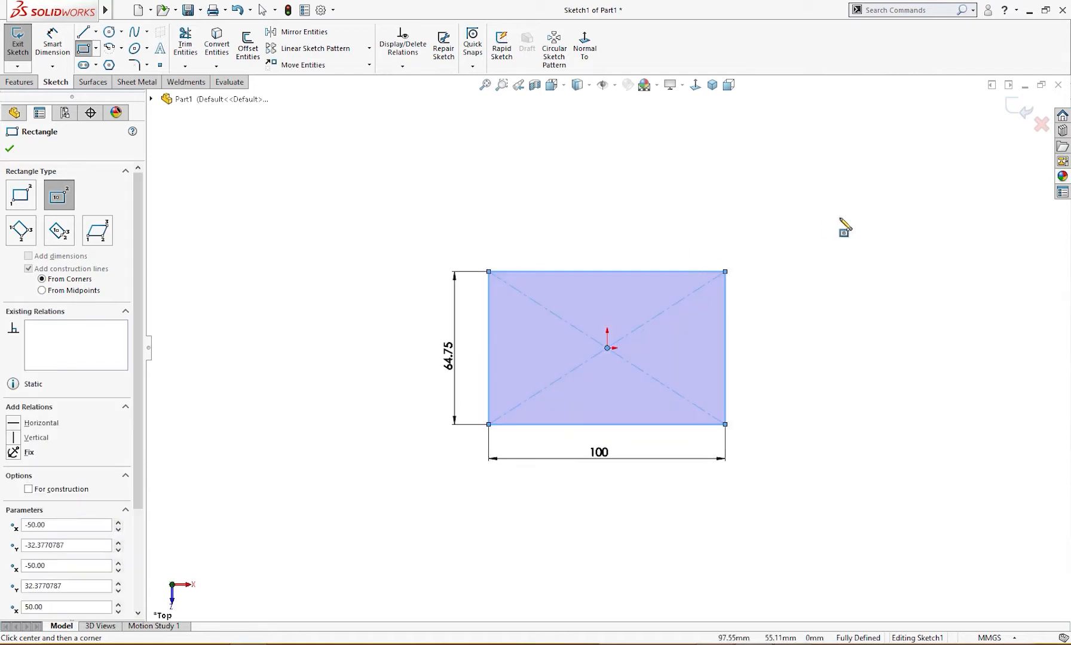
key(Escape)
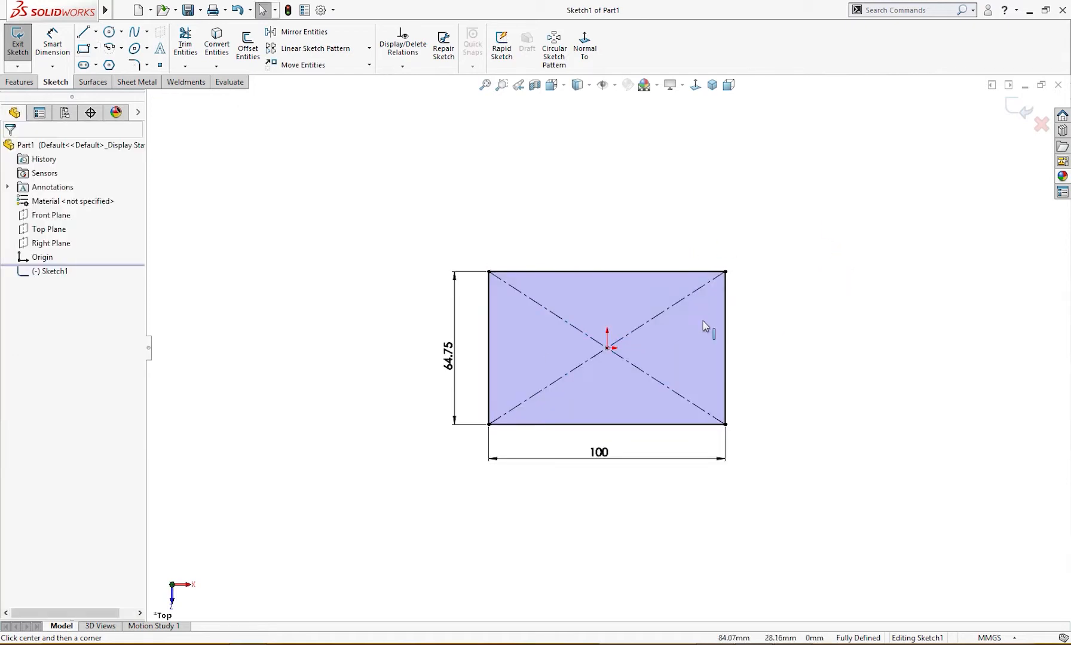
double_click(449, 359)
drag(469, 363, 378, 363)
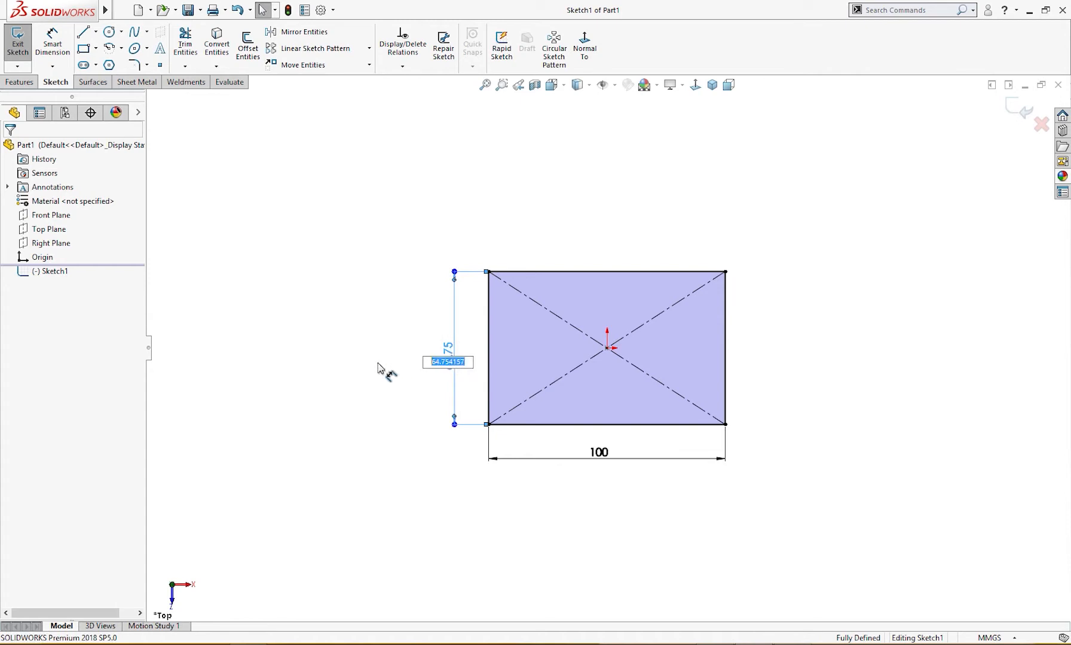
text(63)
key(Return)
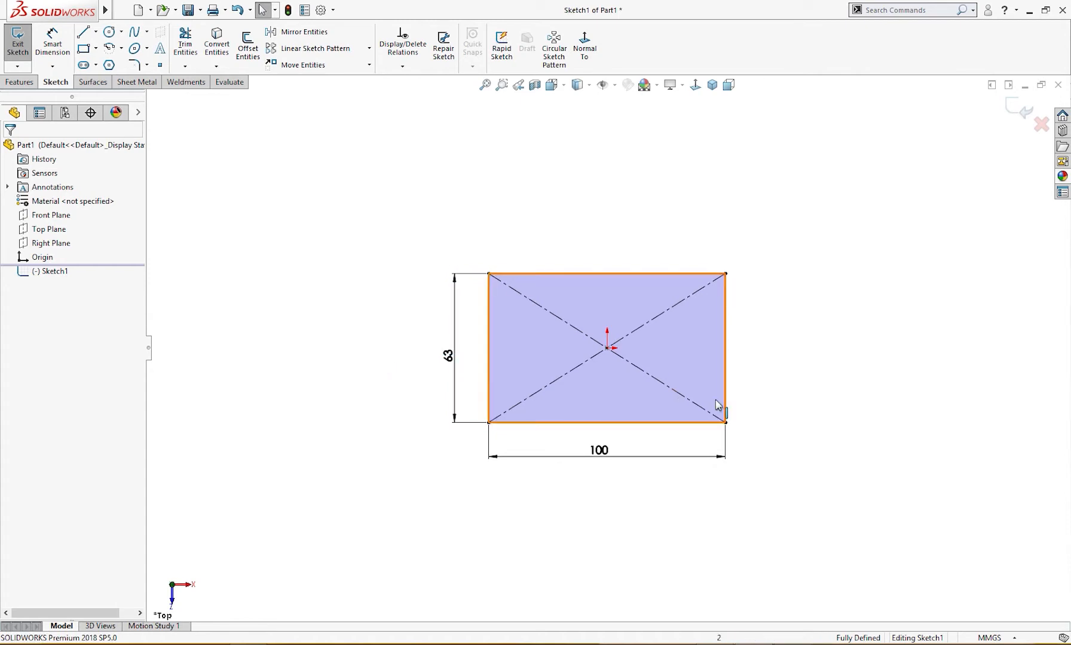
Extrude the rectangle 15 mm upward from the sketch plane as a blind boss.
right_drag(804, 334, 813, 395)
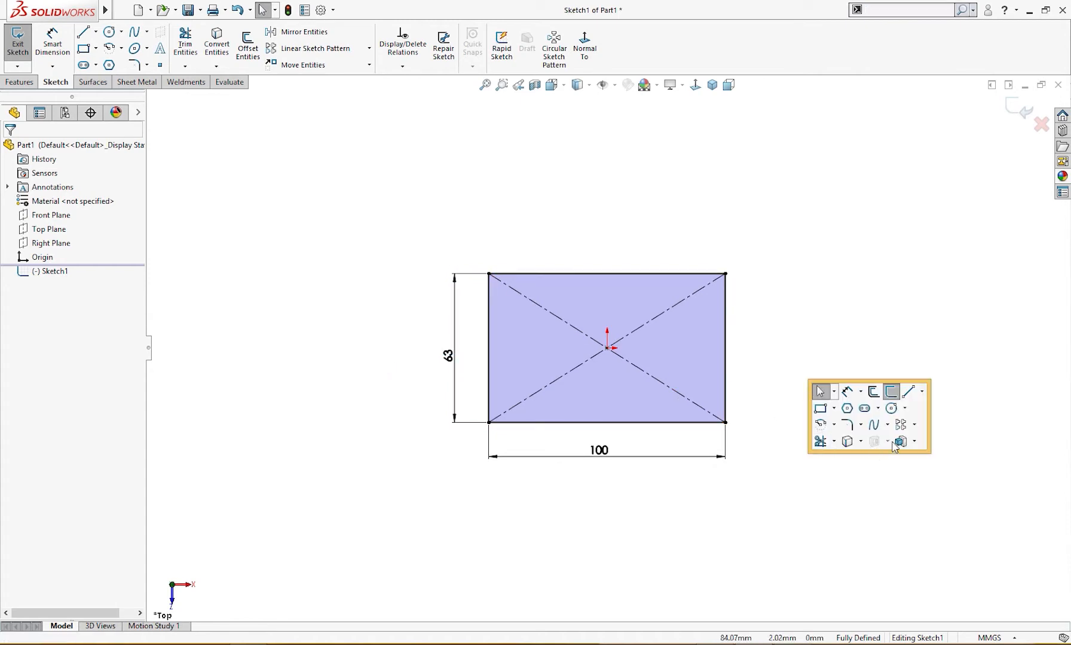
click(899, 442)
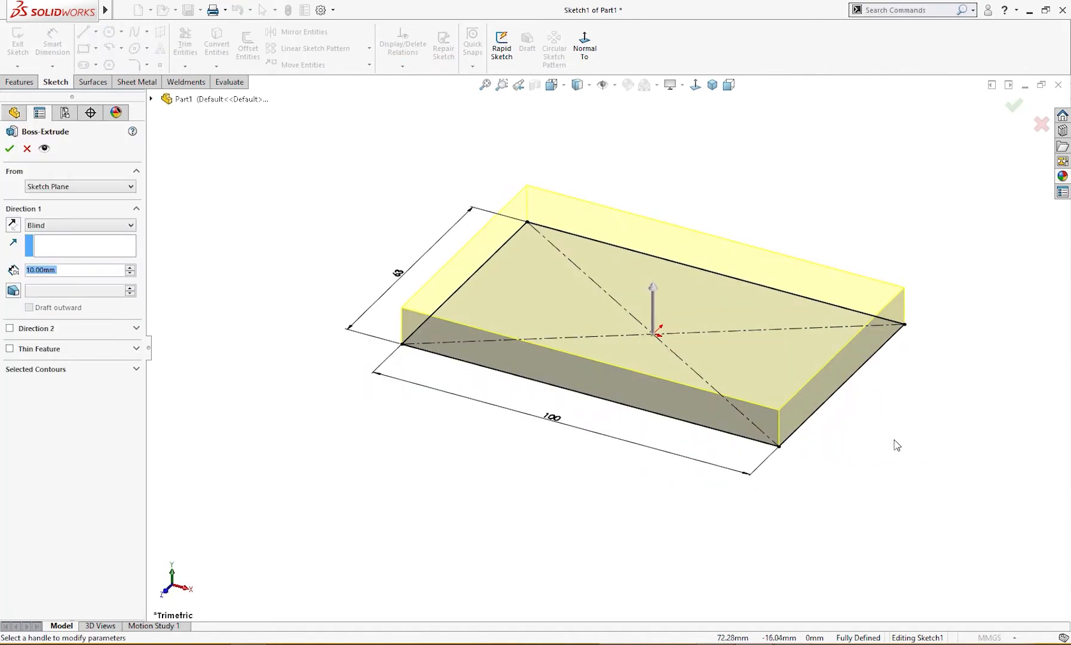
text(15)
key(Return)
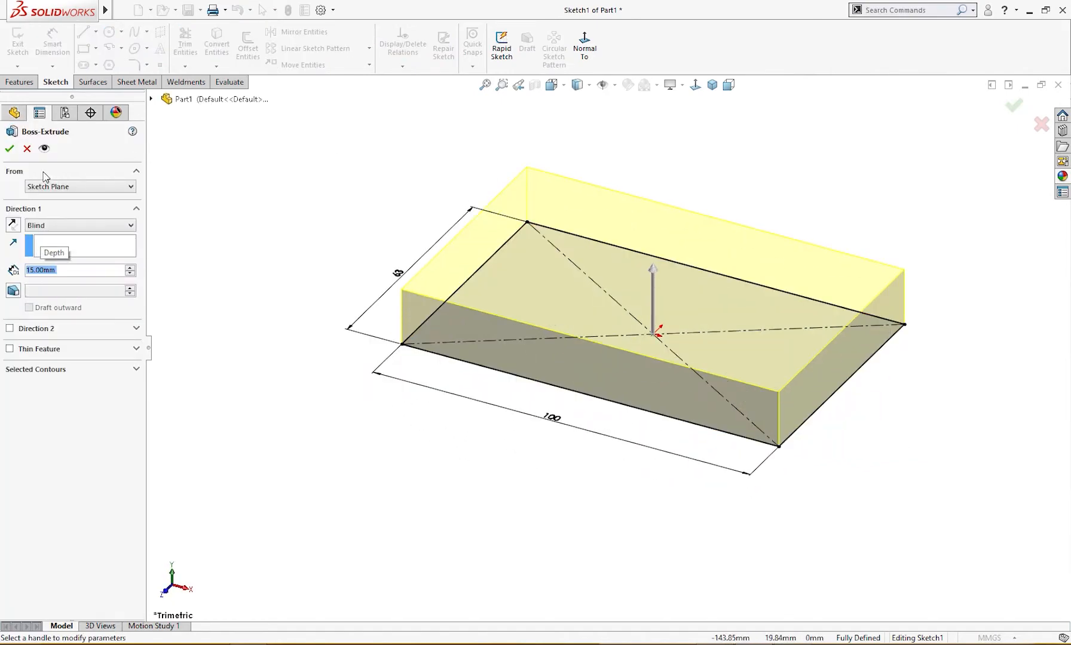
key(Return)
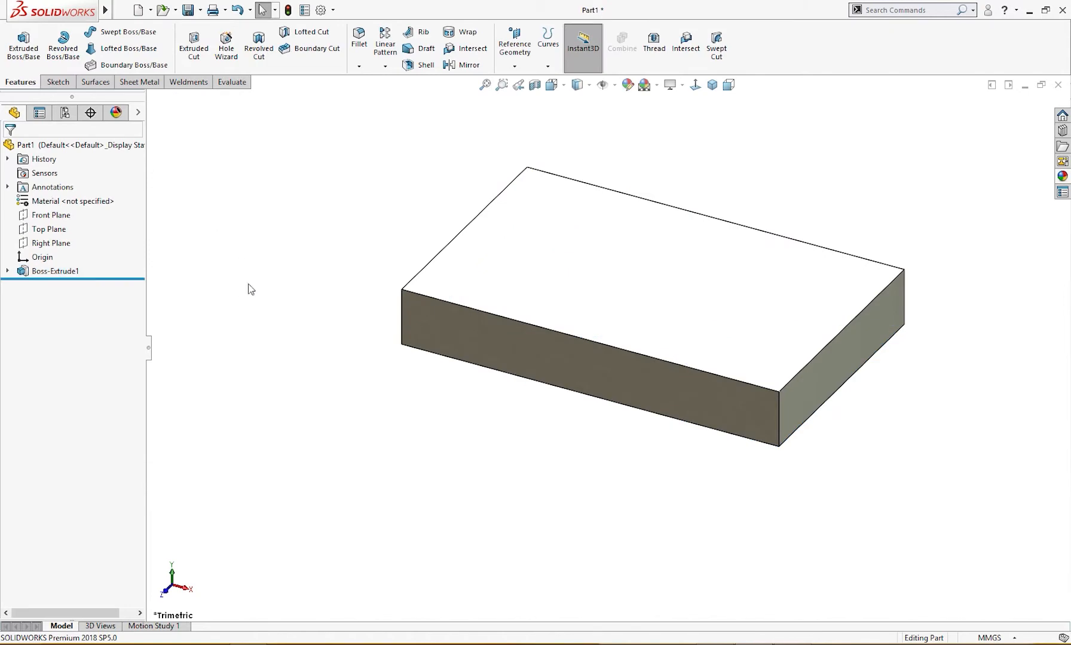
click(53, 243)
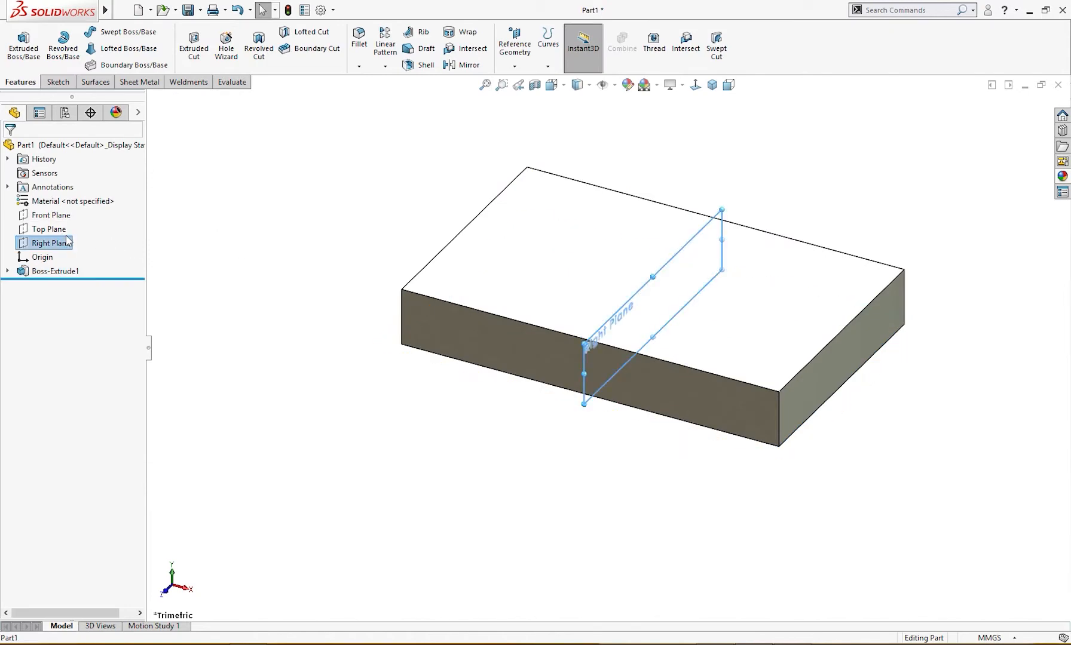
right_click(68, 249)
click(86, 223)
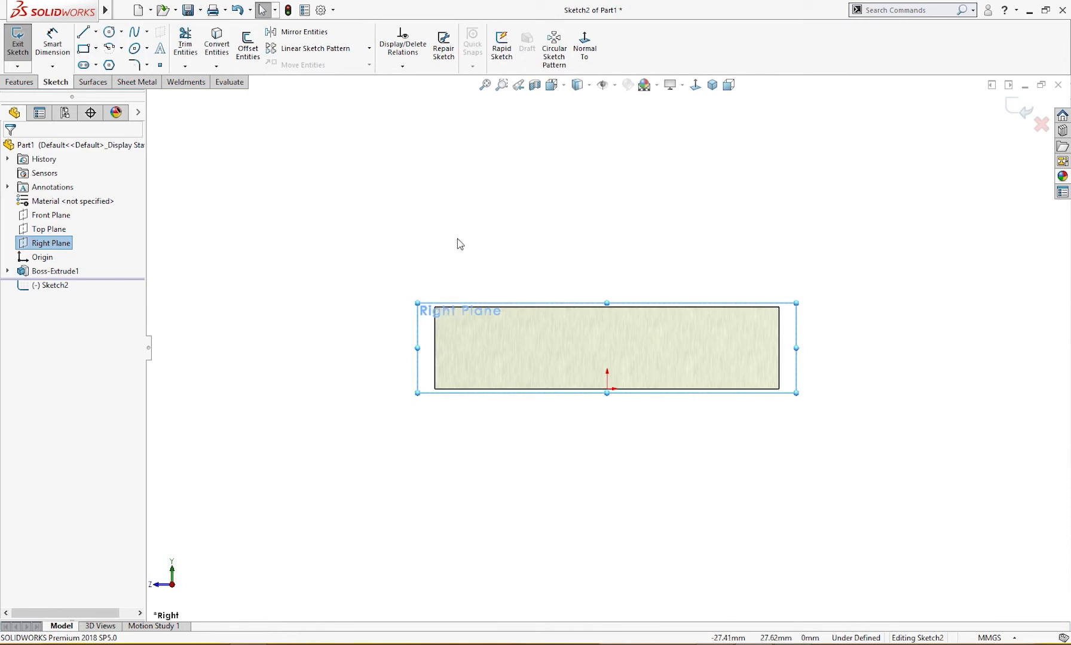
right_drag(458, 239, 432, 281)
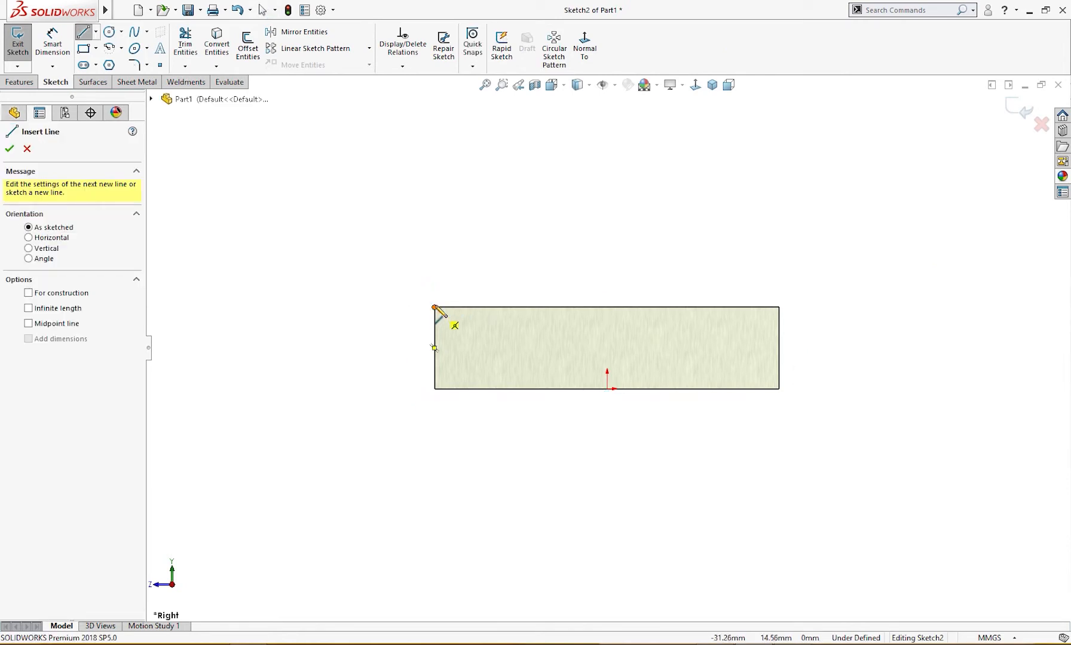
click(434, 307)
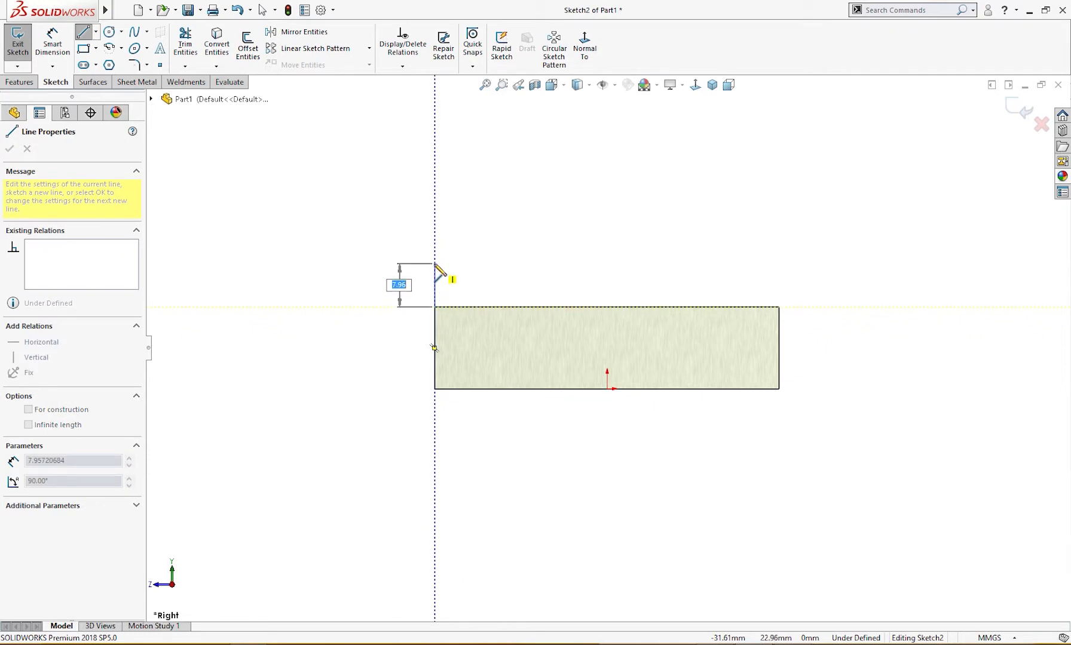
click(436, 264)
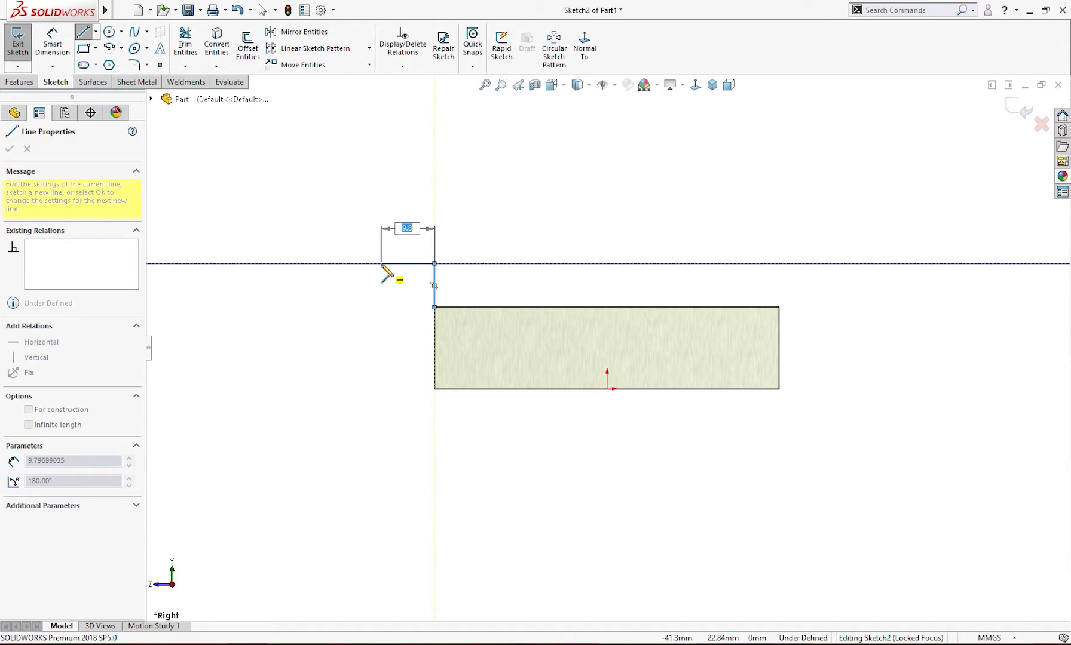
key(Escape)
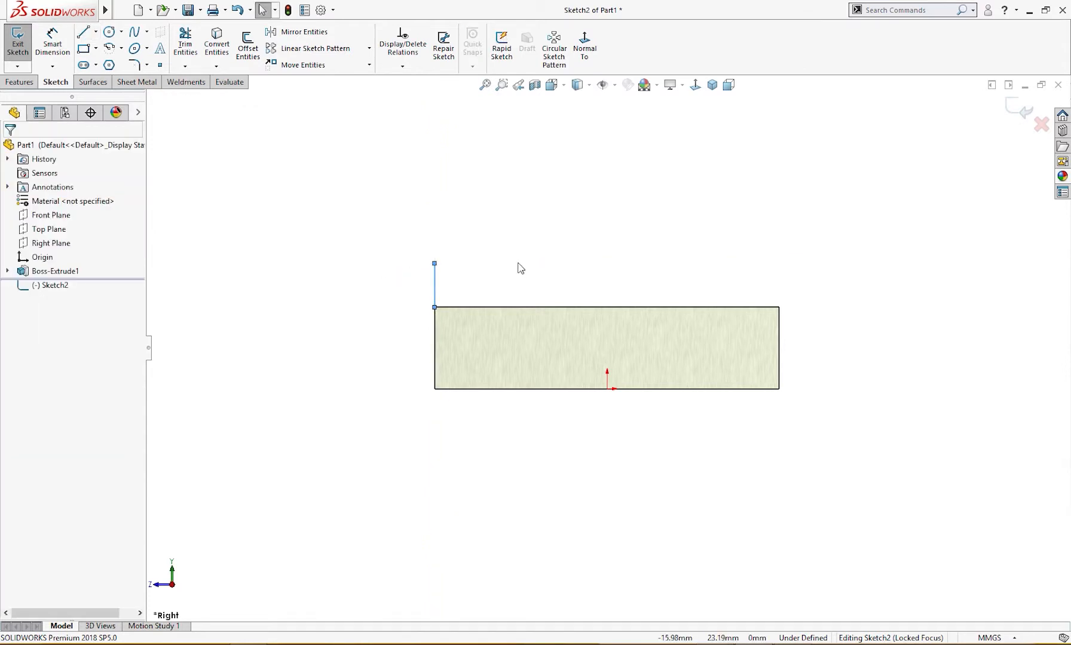
drag(495, 265, 400, 291)
key(Delete)
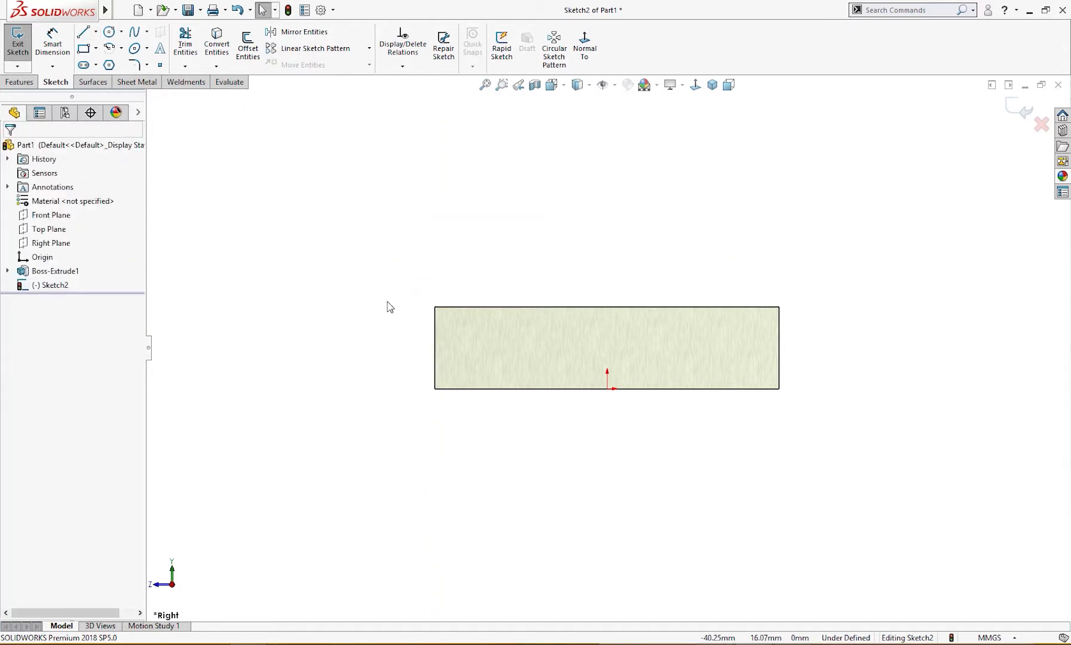
Exit the empty sketch and create a reference plane 63 mm above the plate's bottom face, using a flipped offset.
middle_drag(387, 306, 442, 220)
scroll(400, 258, up, 3)
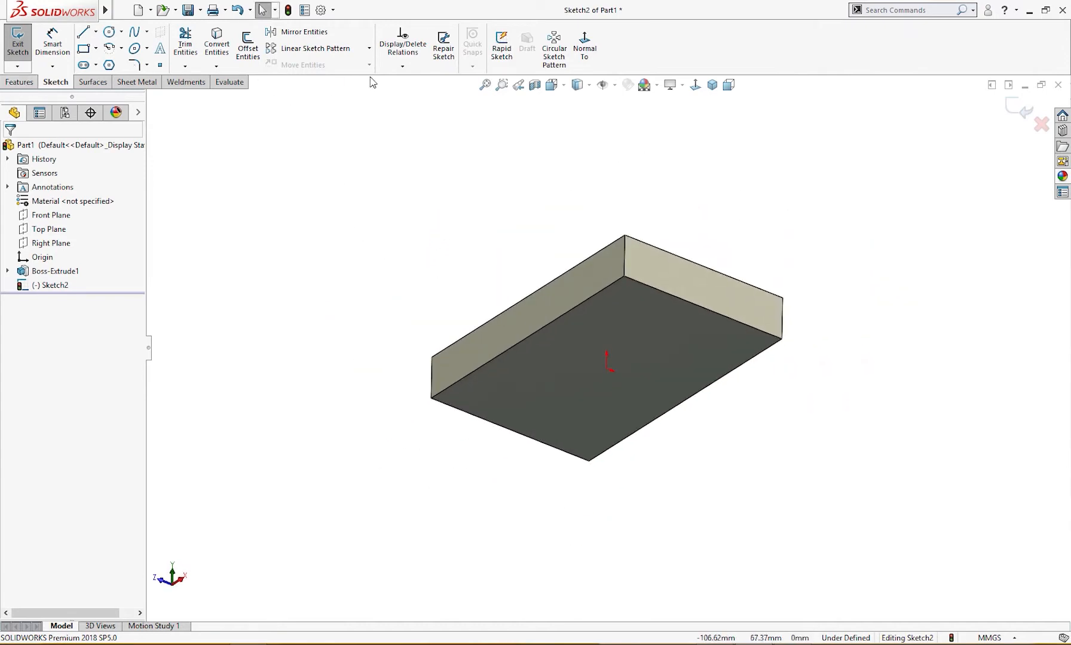
click(19, 82)
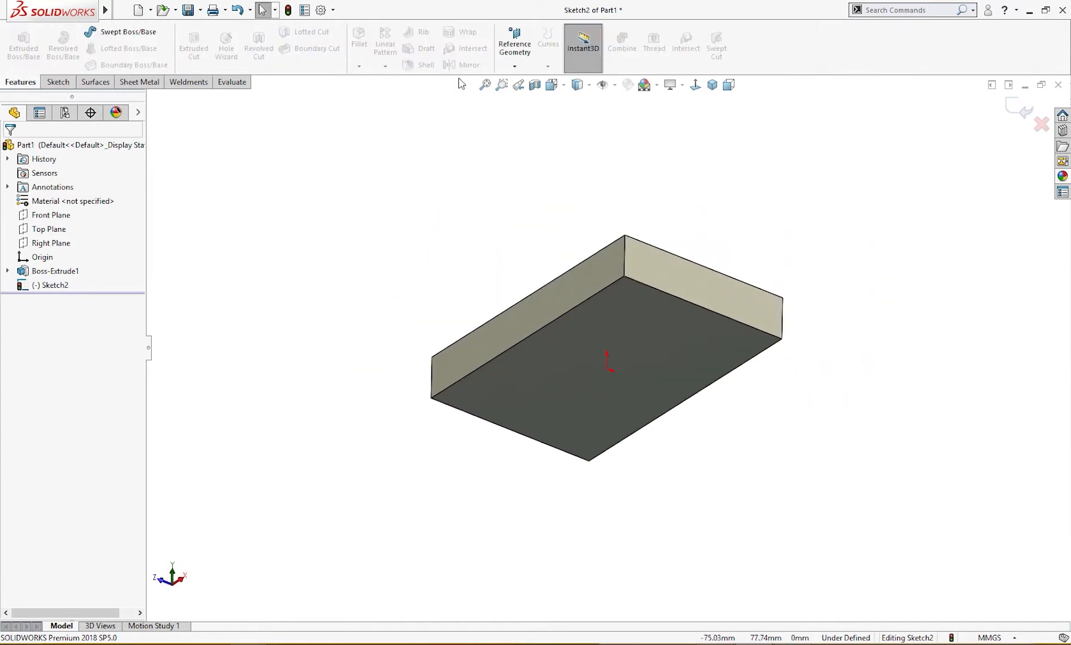
click(515, 65)
click(1023, 113)
click(515, 65)
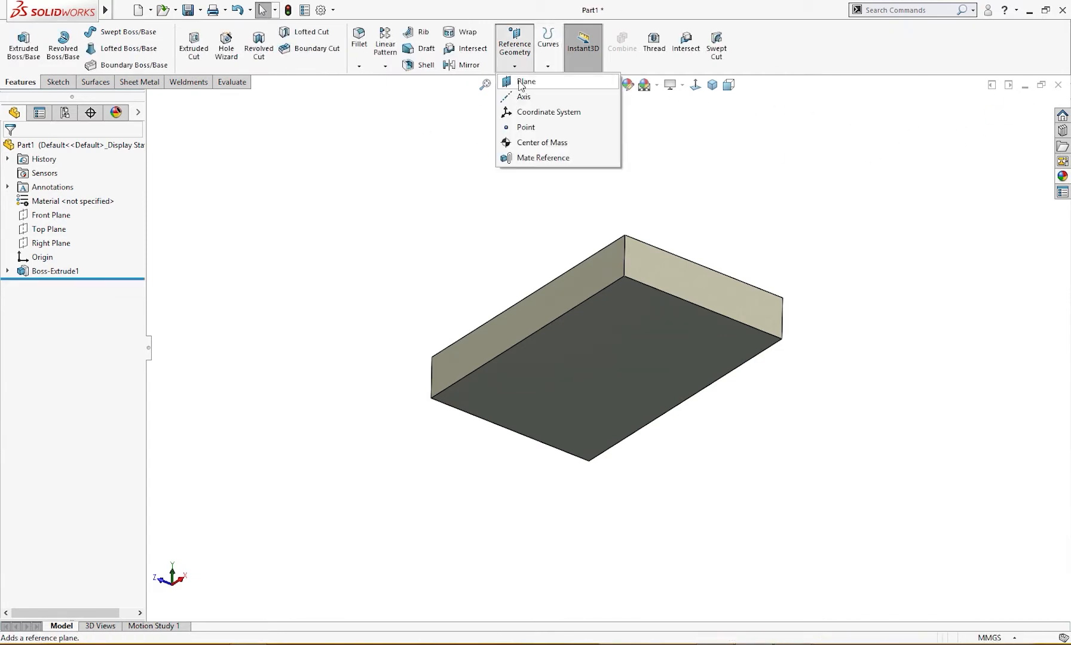
click(522, 349)
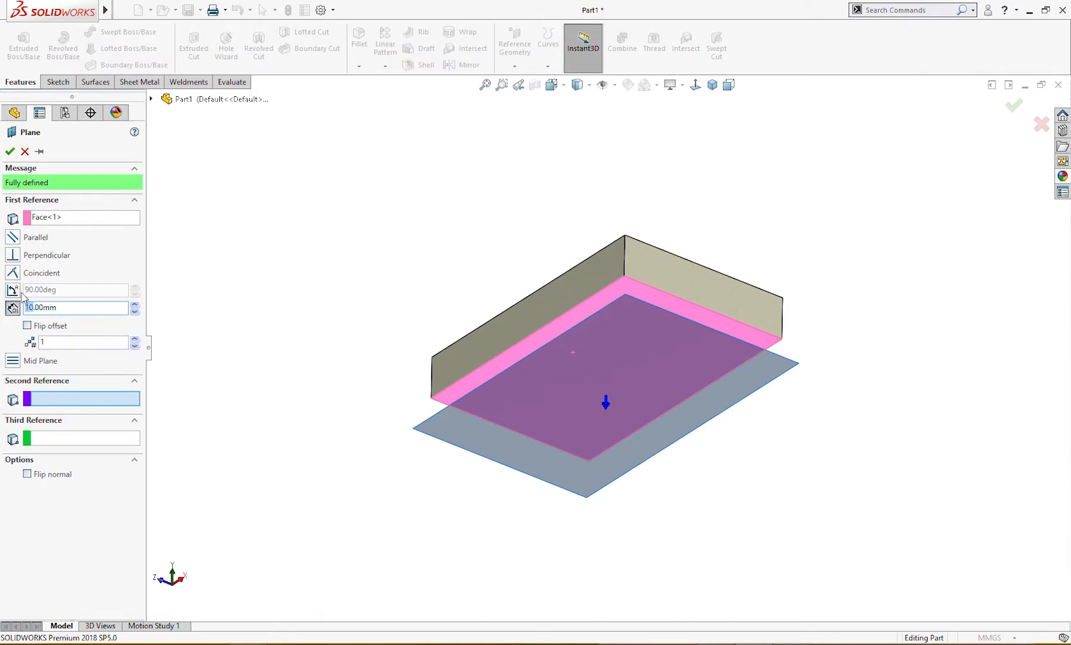
click(46, 330)
middle_drag(232, 332, 250, 460)
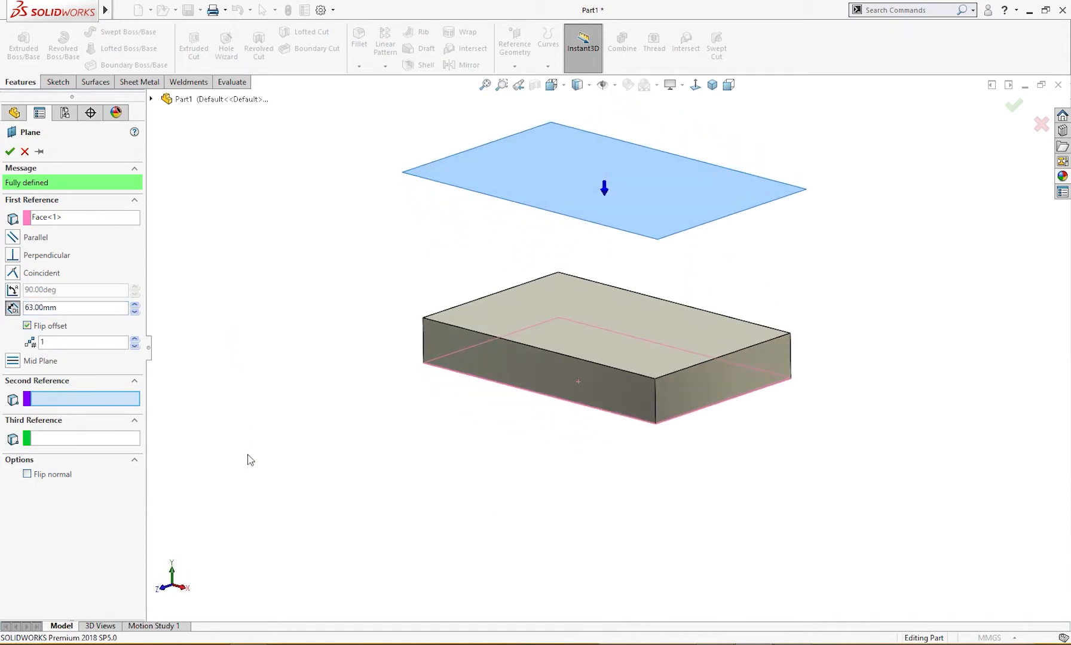
click(10, 152)
Start a sketch on the new offset plane and orient the view normal to it.
middle_drag(289, 296, 294, 313)
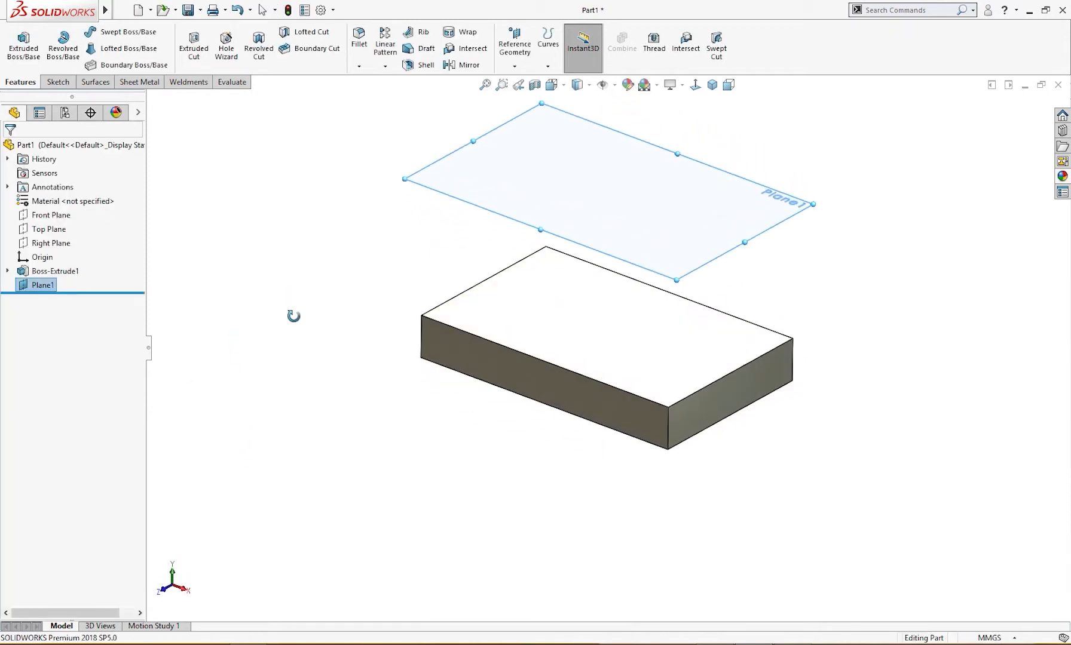
click(511, 193)
click(553, 150)
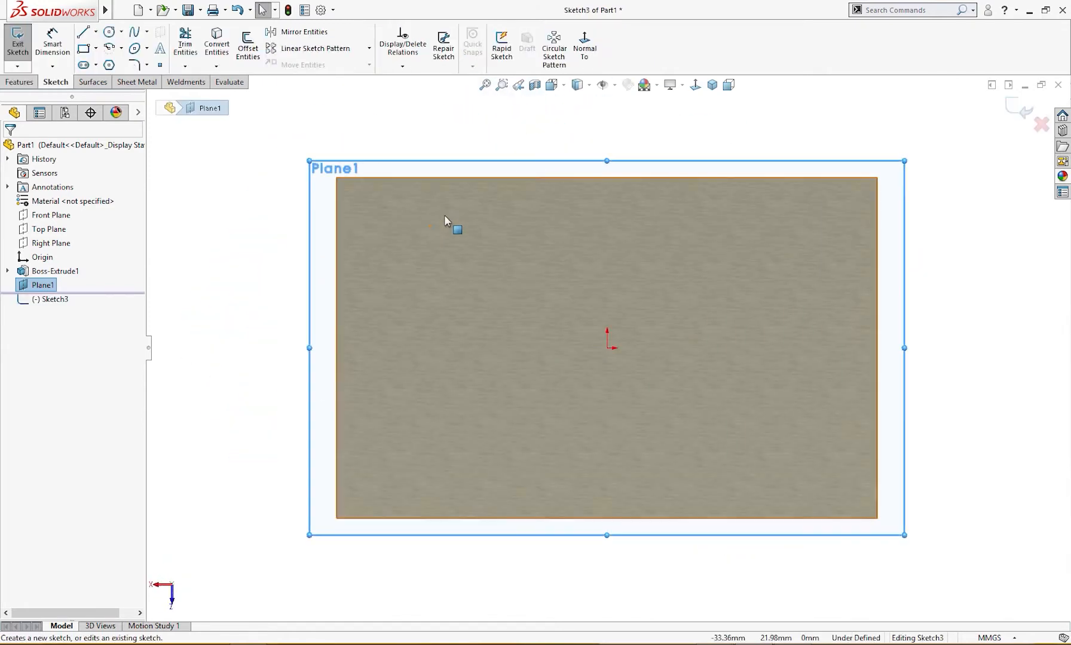
click(585, 48)
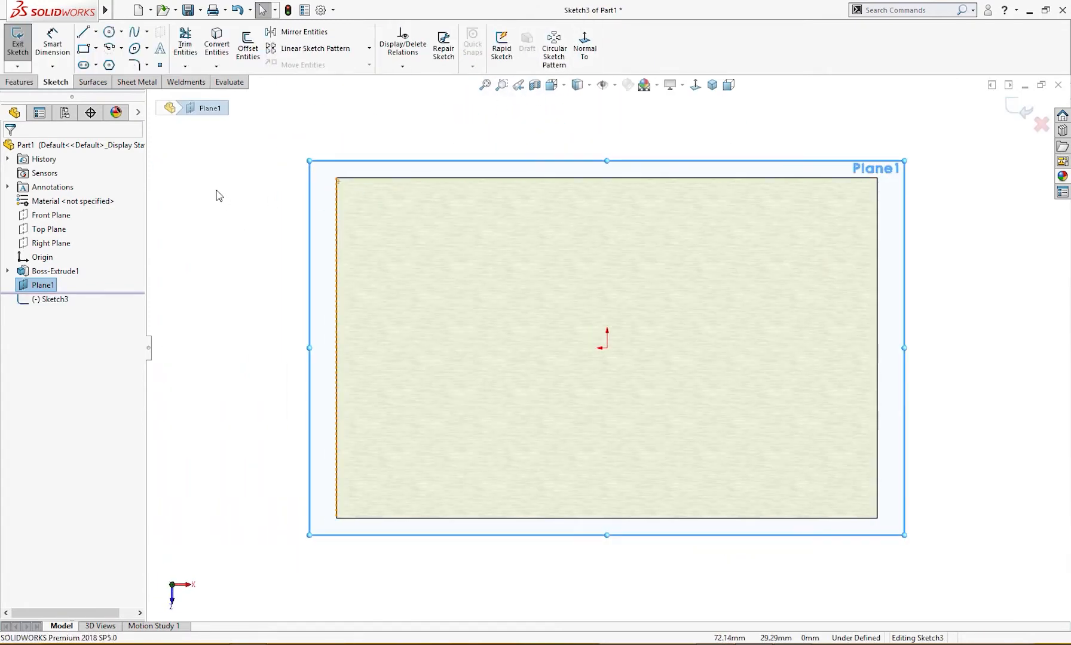
Sketch a vertical construction line about 61 mm long from the origin, extending beyond the plate's long front edge.
right_drag(216, 191, 270, 191)
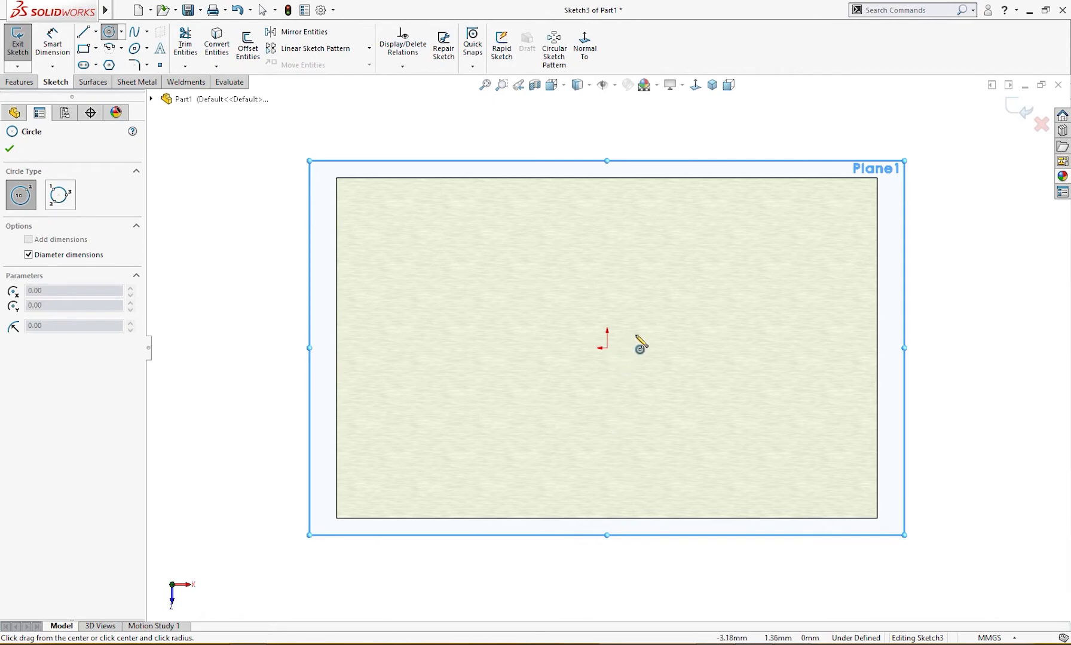
right_drag(655, 329, 710, 342)
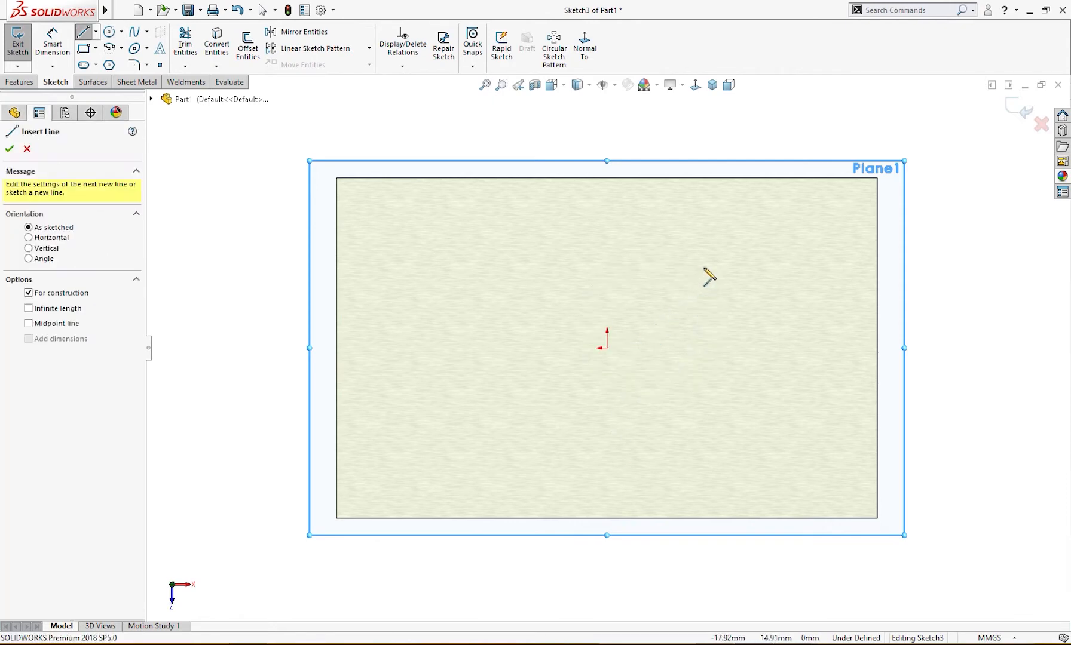
click(607, 348)
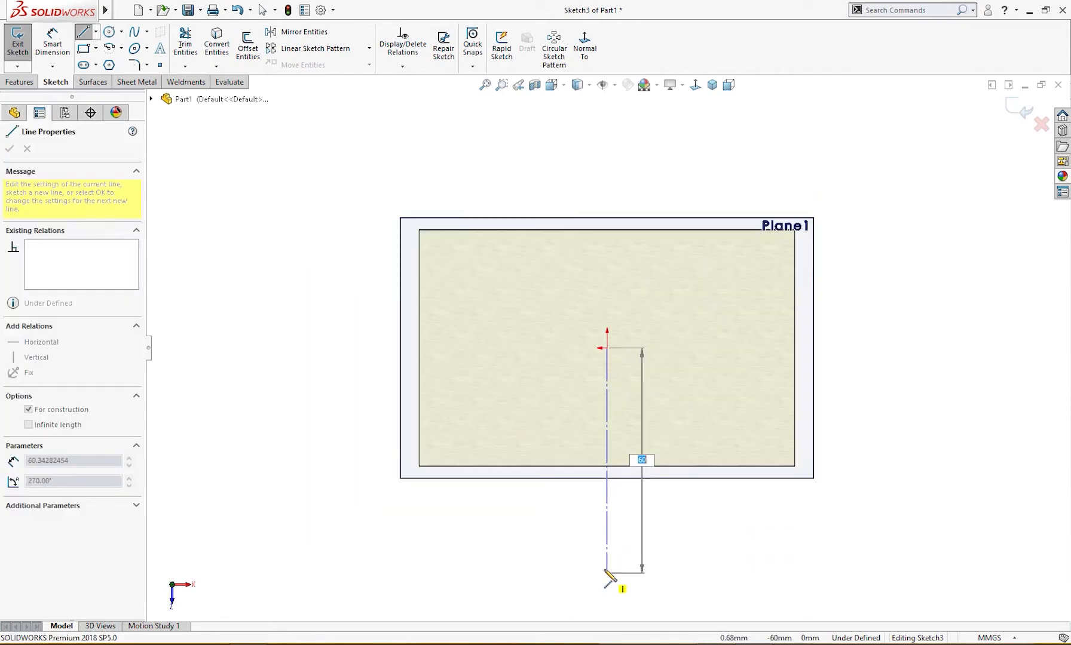
key(Return)
key(Escape)
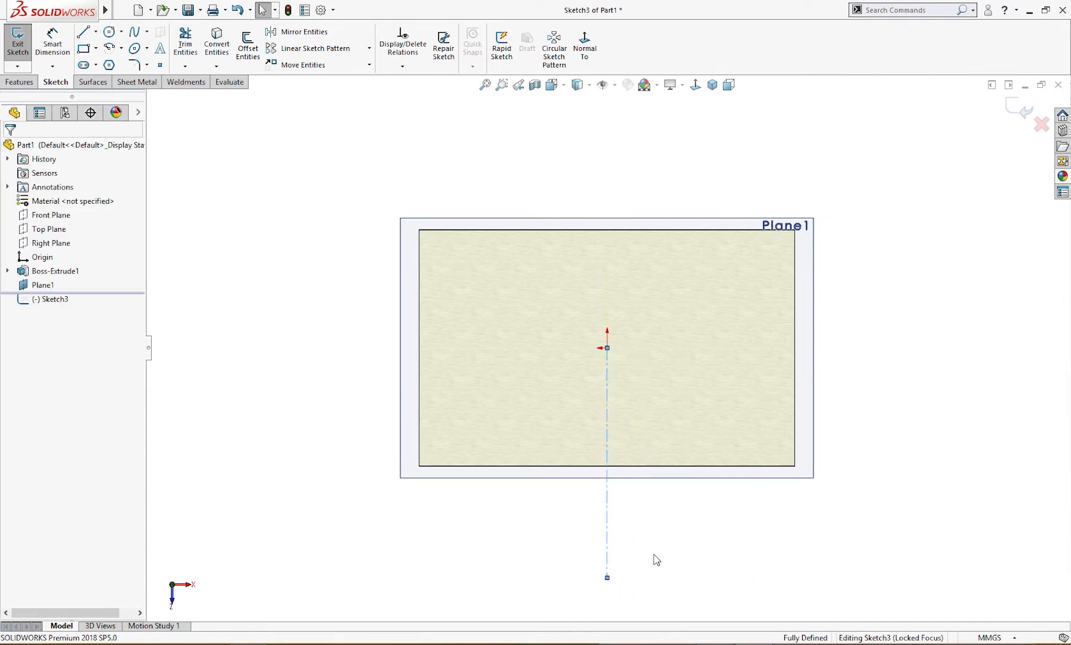
Dimension the construction line's free end 35 mm from the plate's long front edge.
right_drag(656, 560, 656, 485)
click(651, 467)
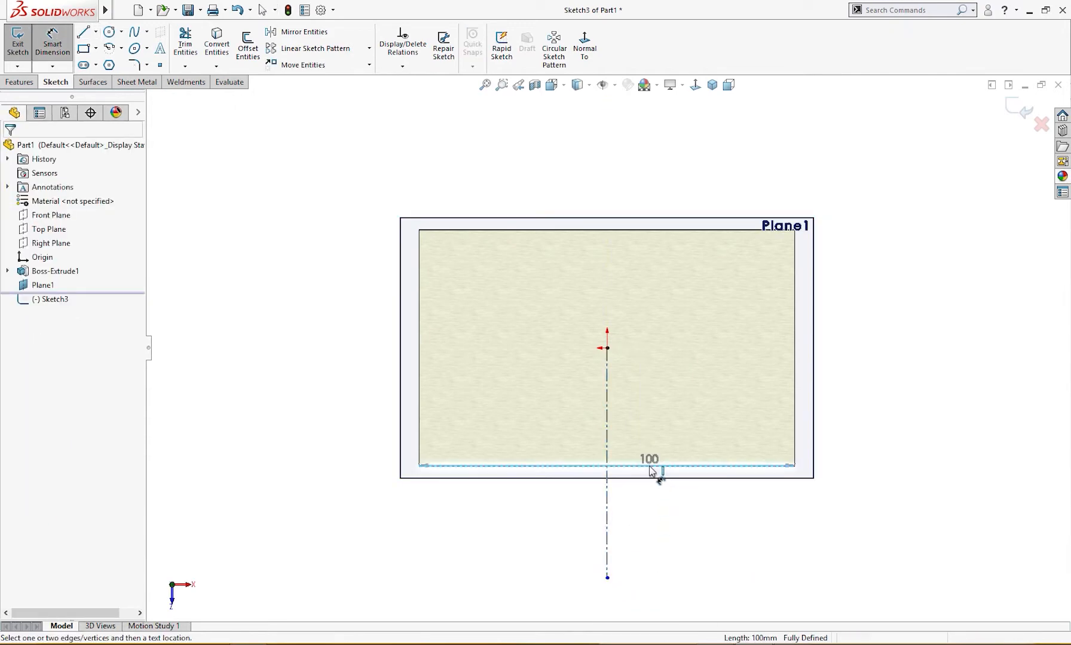
click(607, 577)
click(668, 548)
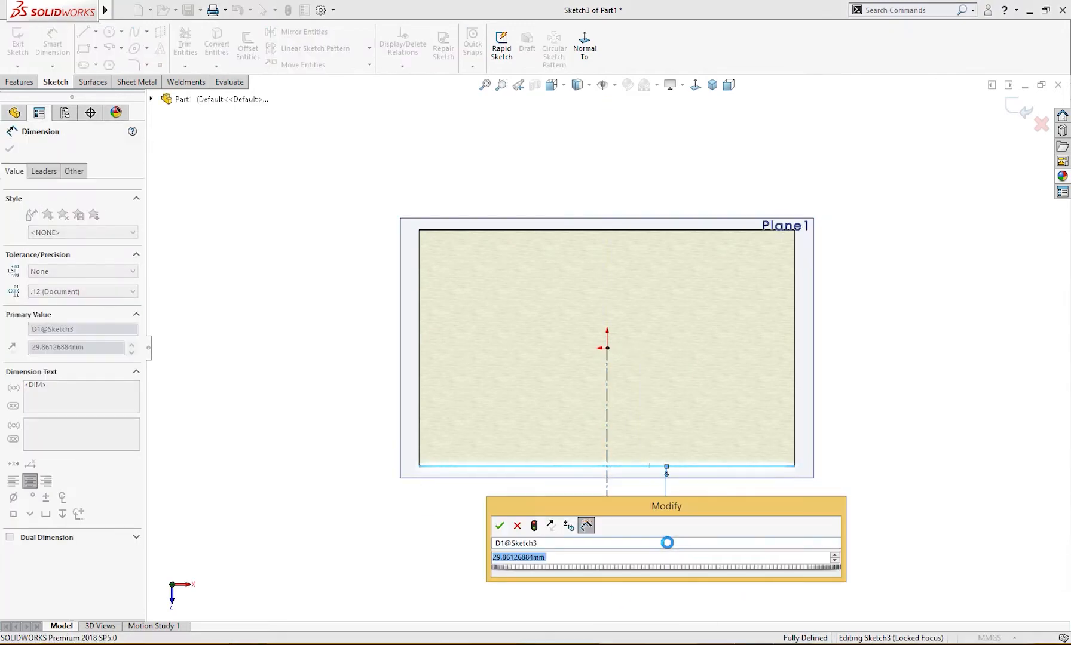
key(Return)
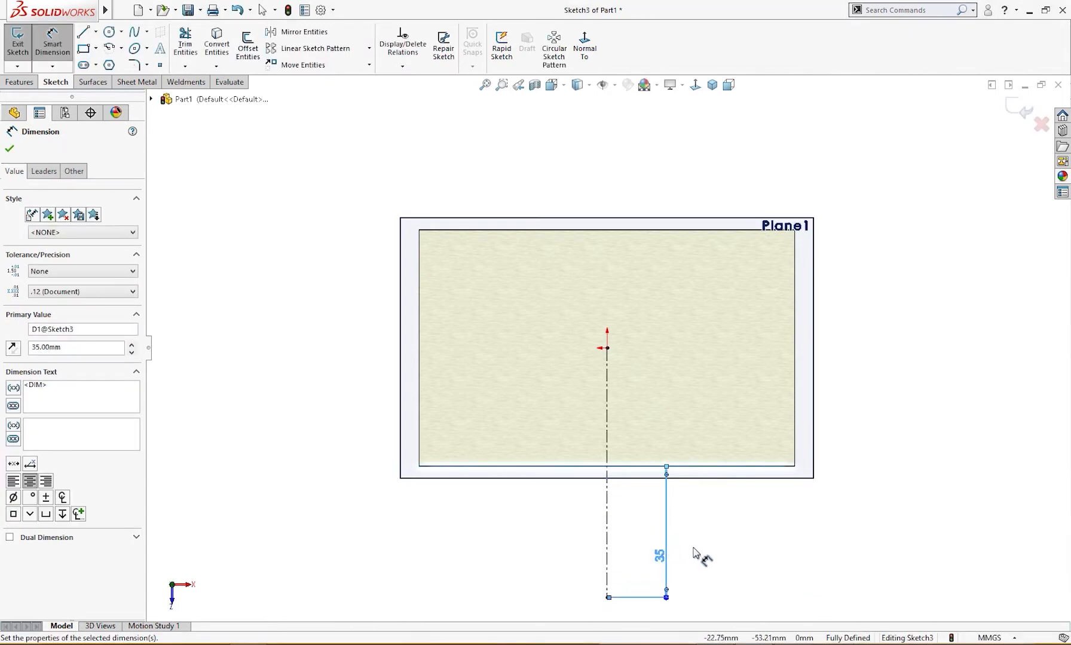
Draw a 40 mm diameter circle centered on the construction line's free end.
right_drag(728, 529, 782, 535)
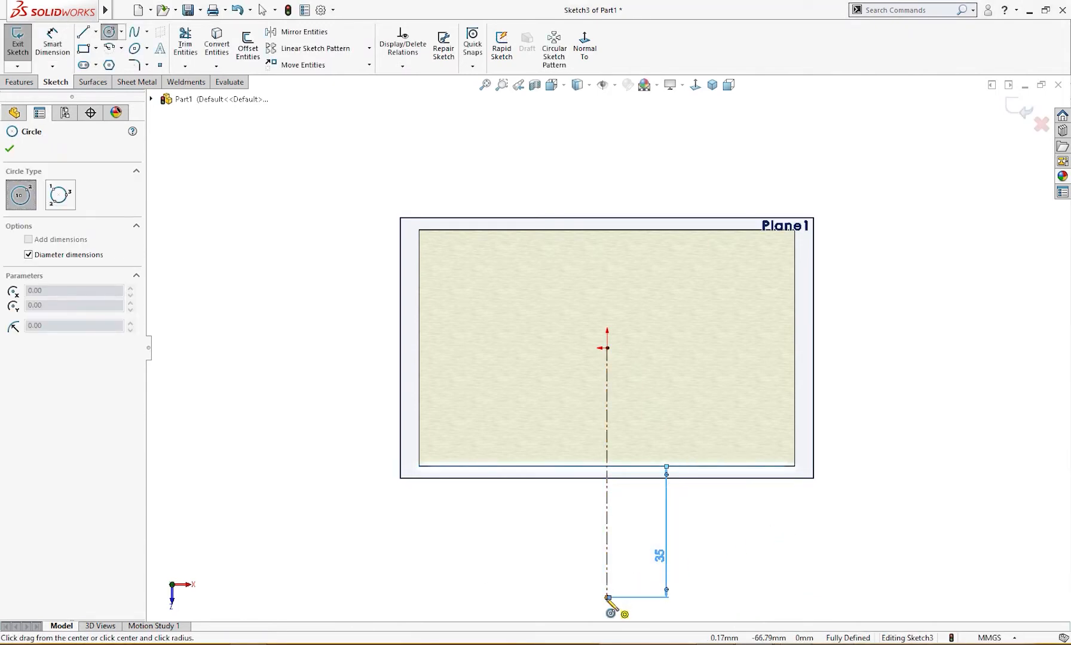
click(608, 597)
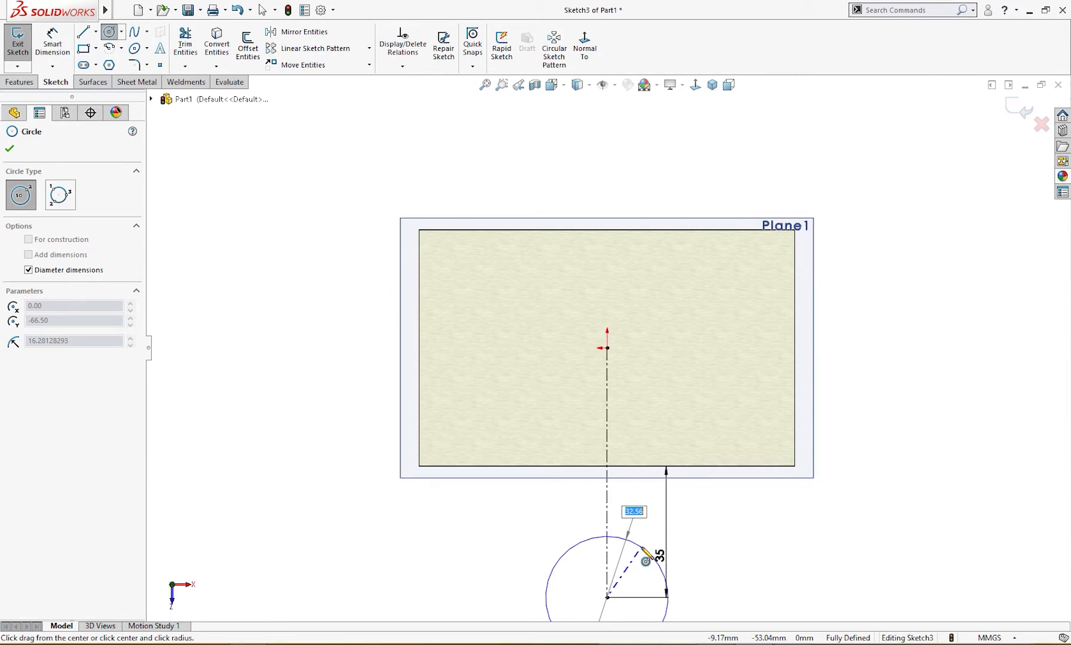
key(Return)
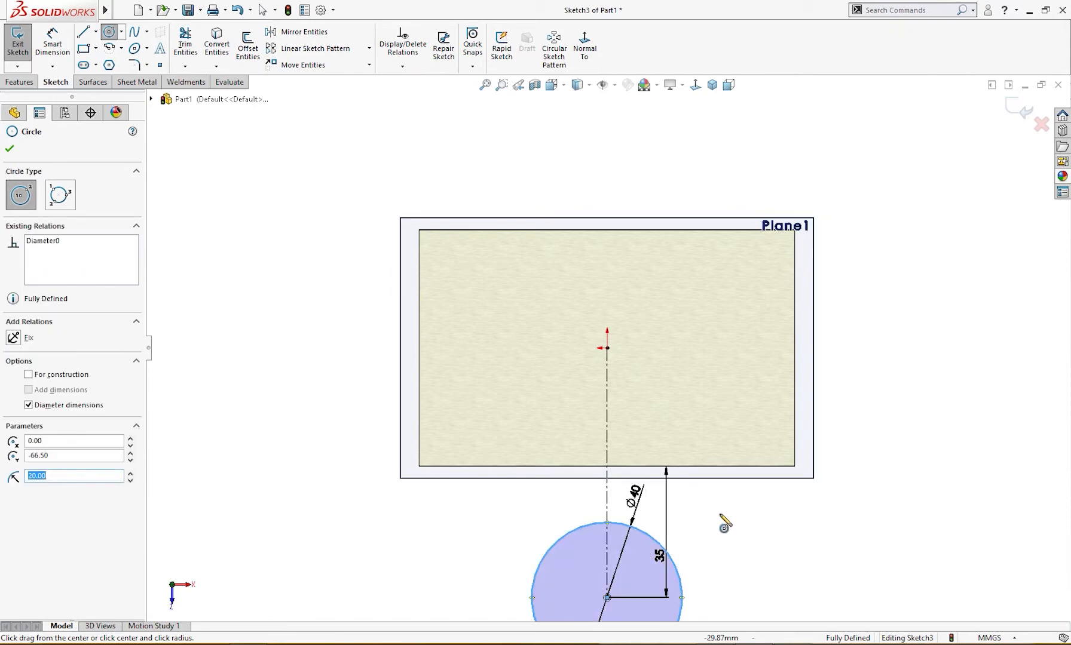
Extrude the 40 mm circle 28 mm downward from the offset plane as a blind boss, merging the result.
scroll(720, 514, up, 2)
key(s)
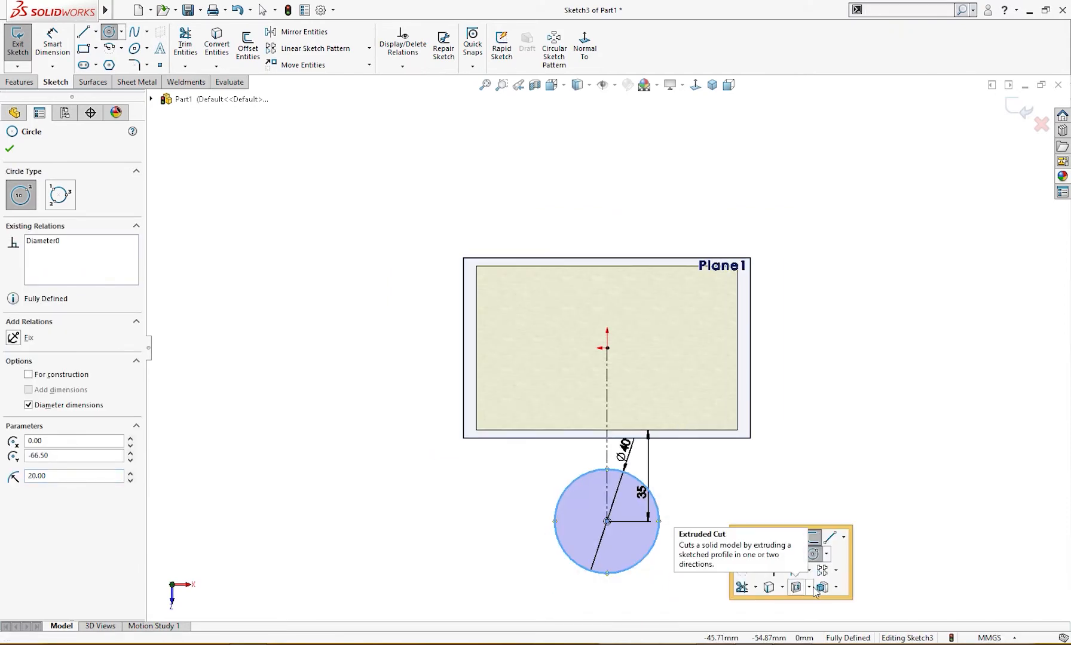
click(808, 583)
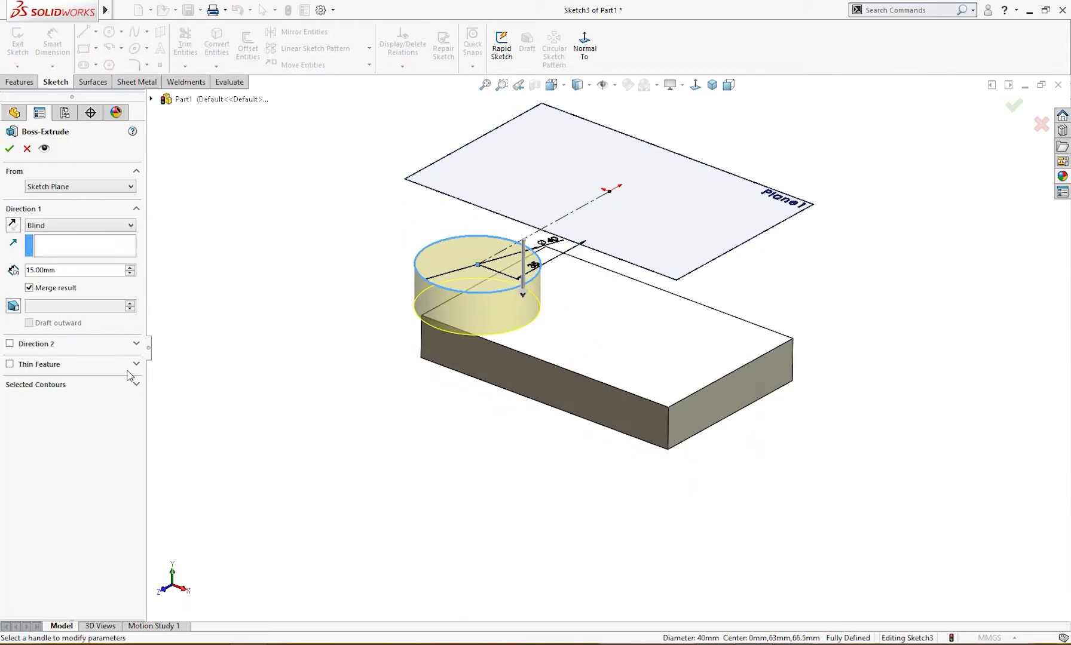
drag(67, 272, 7, 271)
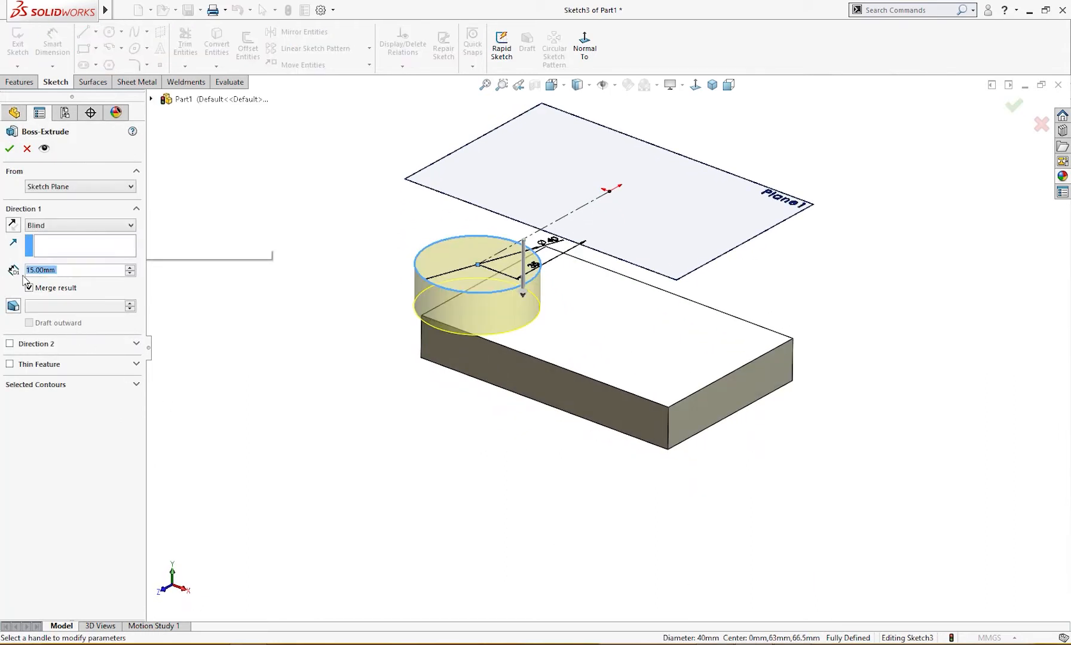
text(28)
key(Return)
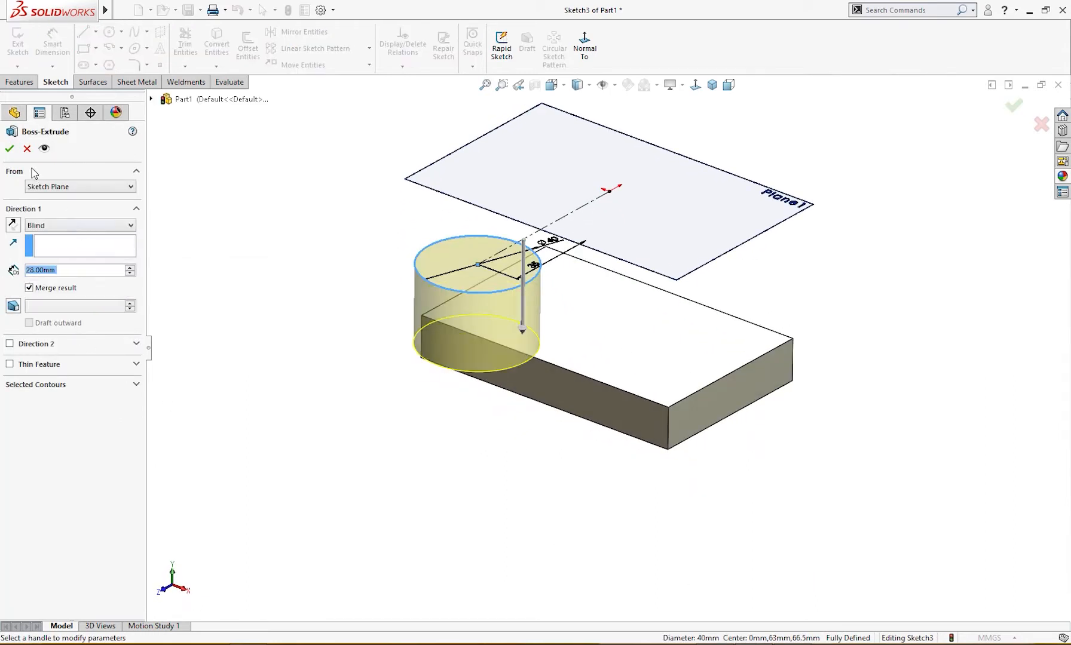
click(9, 150)
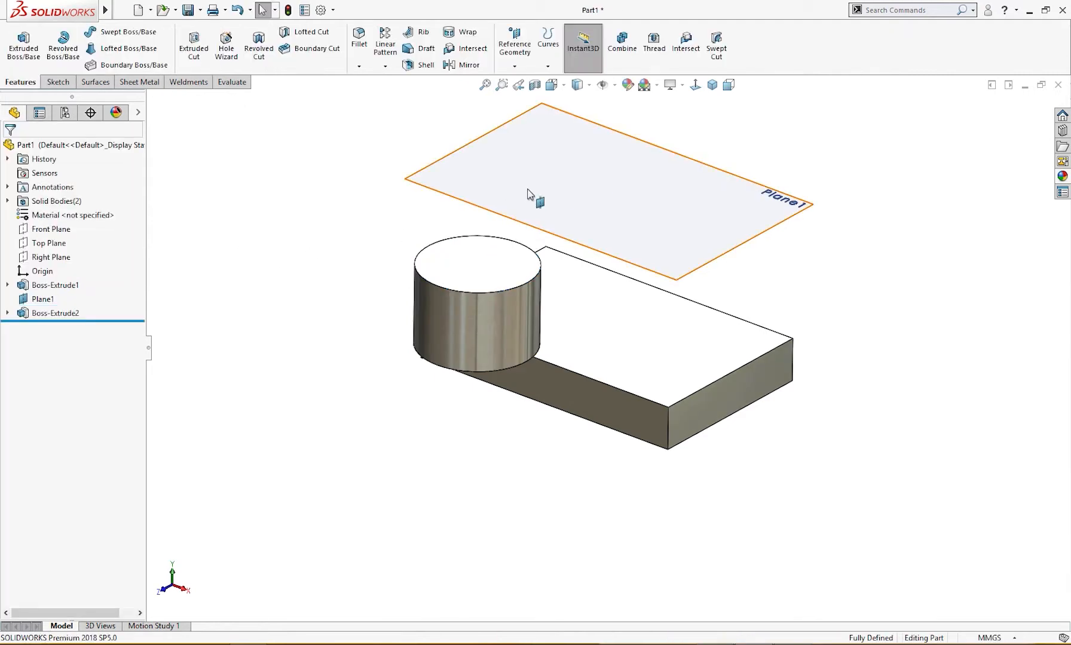
Hide the offset plane and set the view to trimetric.
click(535, 199)
click(605, 150)
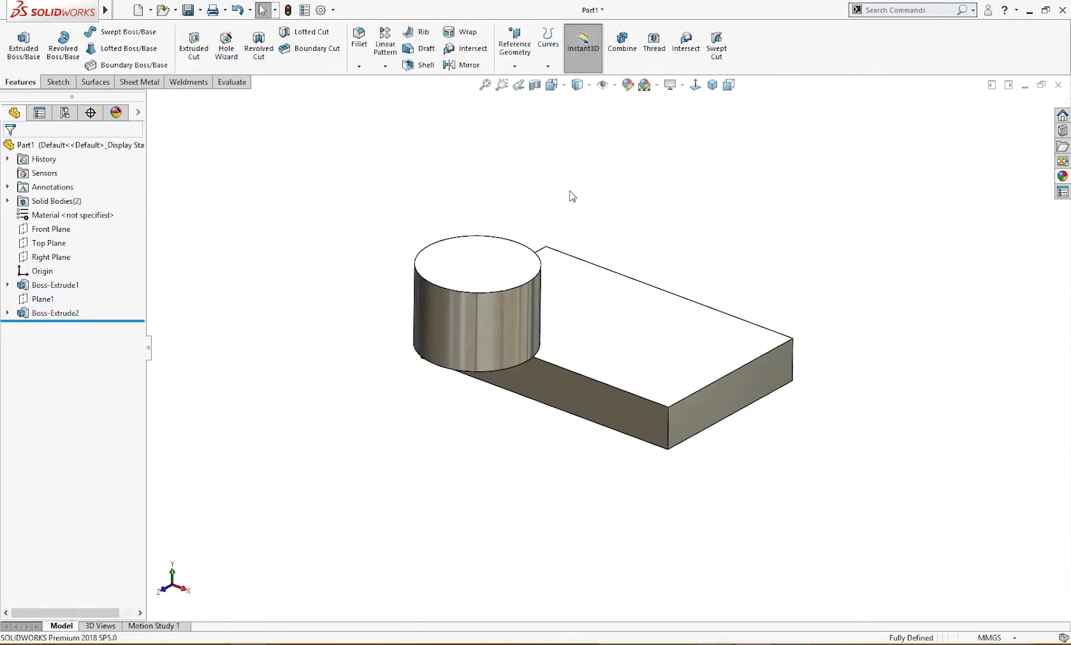
middle_drag(393, 238, 344, 237)
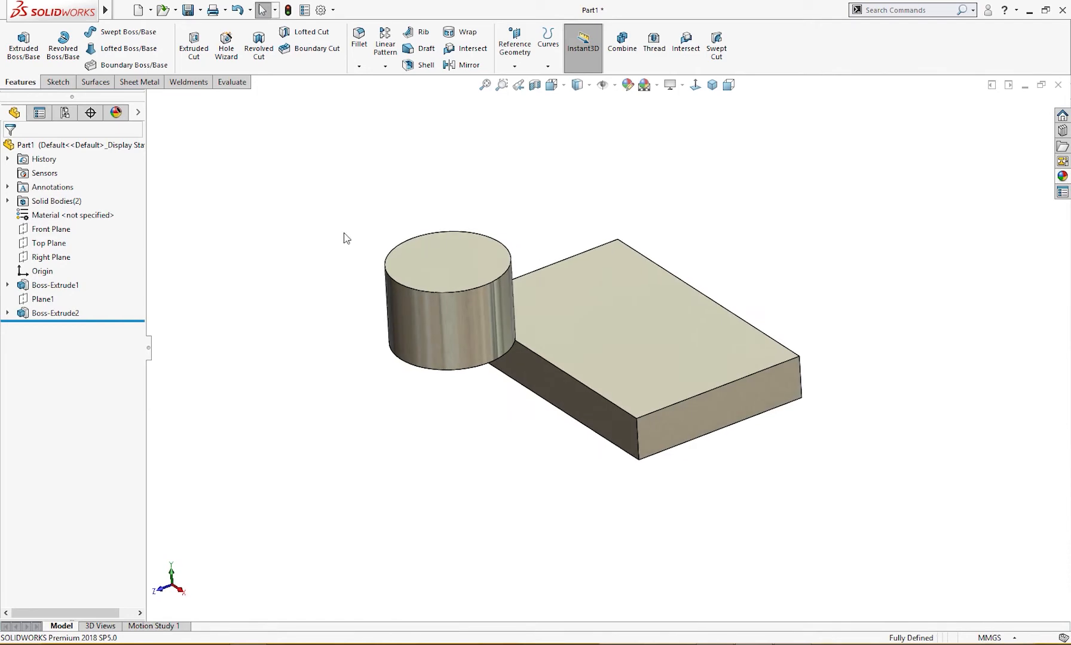
key(ctrl+7)
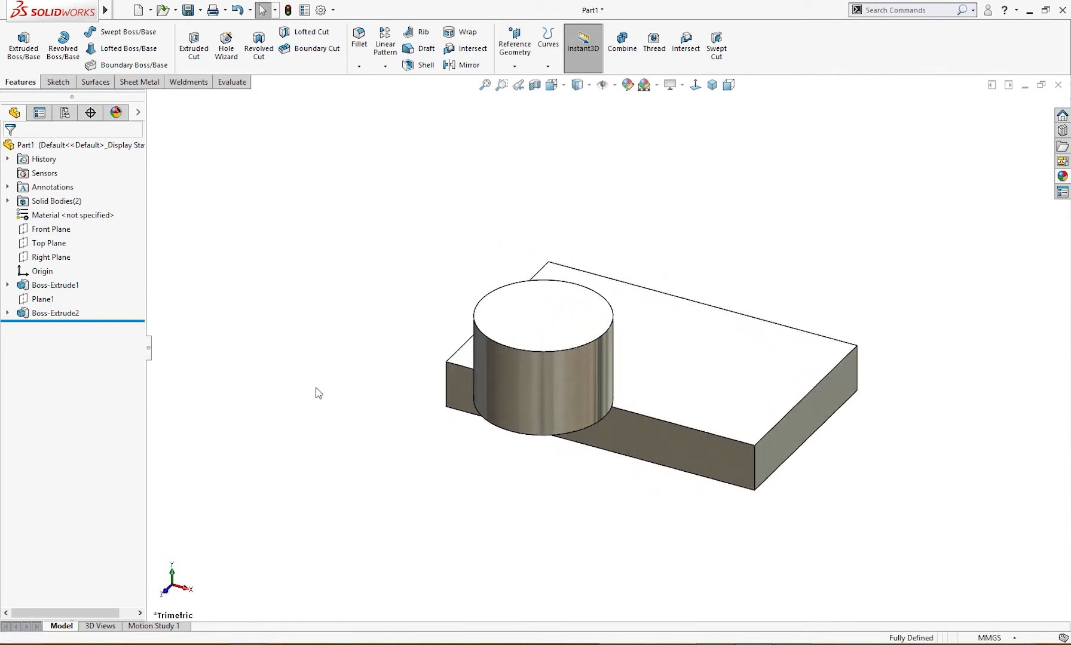
On the Right Plane, sketch a vertical line about 9 mm up from the plate's upper front corner, plus a horizontal line about 15 mm toward the boss.
click(60, 257)
click(66, 235)
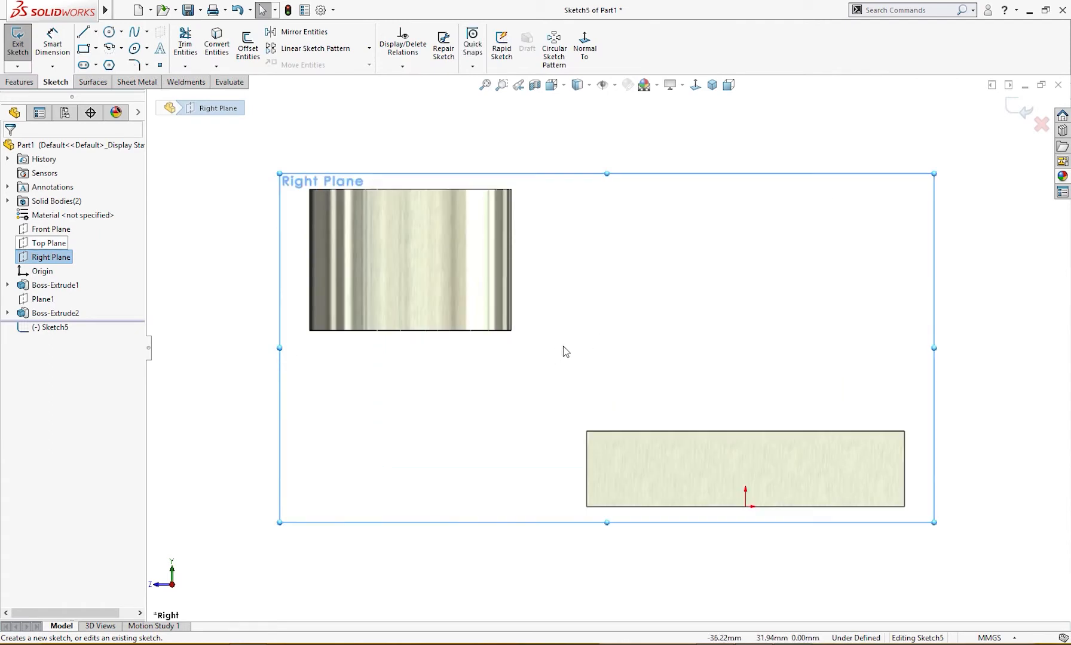
right_drag(566, 352, 521, 396)
click(586, 431)
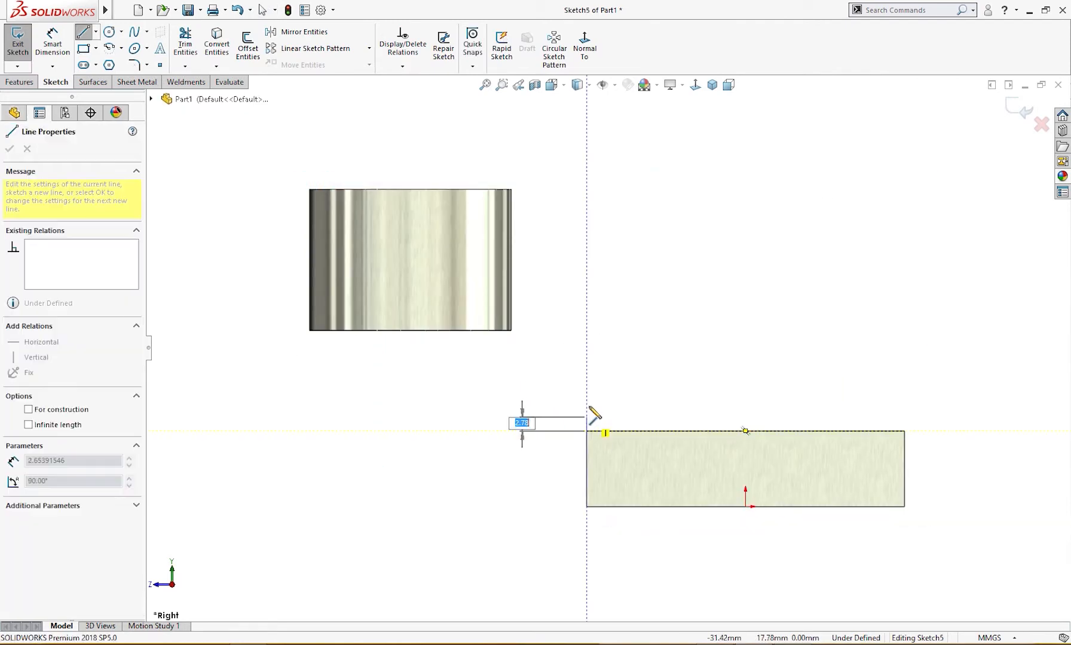
click(587, 384)
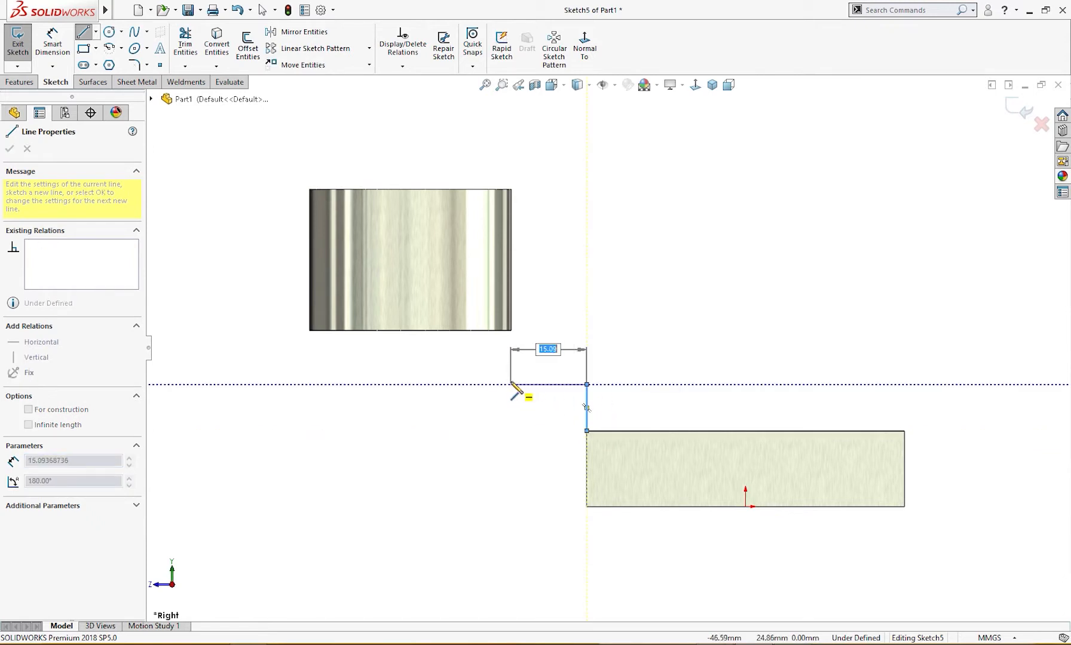
click(511, 384)
key(Escape)
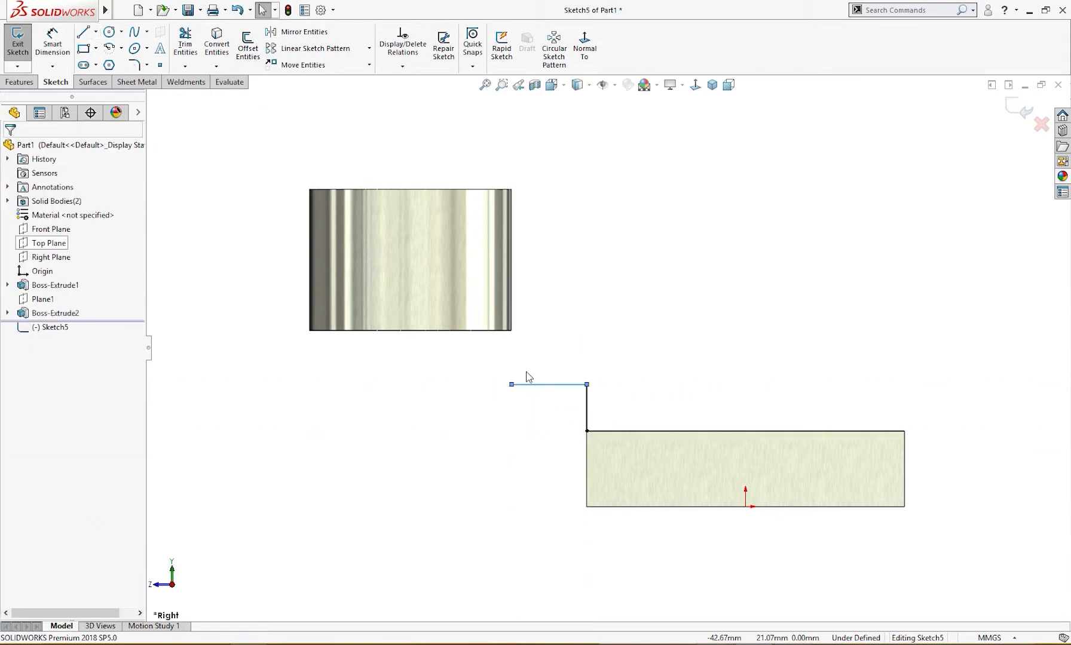
Make the horizontal line's free end coincident with the boss's plate-side silhouette edge and convert the line to construction geometry.
click(512, 314)
ctrl+click(512, 385)
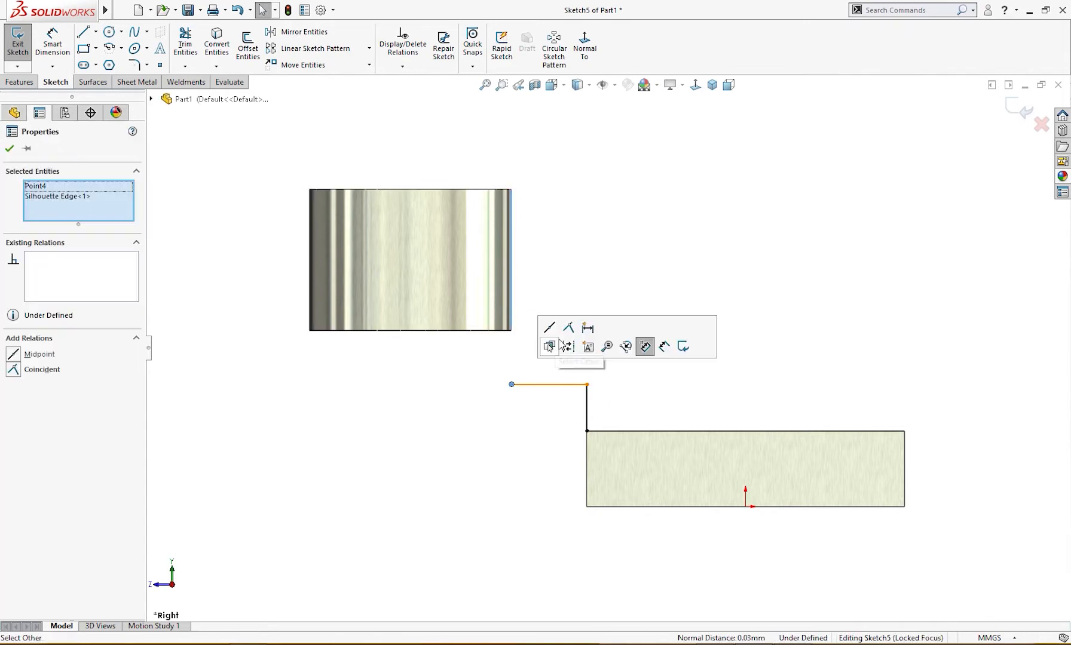
click(567, 338)
click(568, 285)
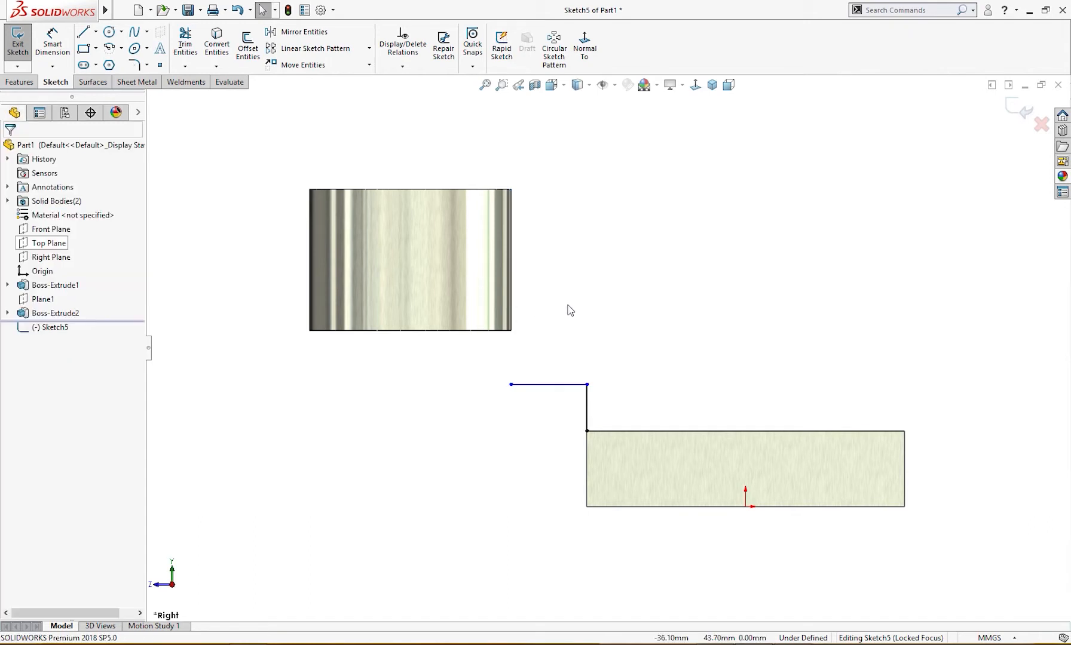
click(556, 385)
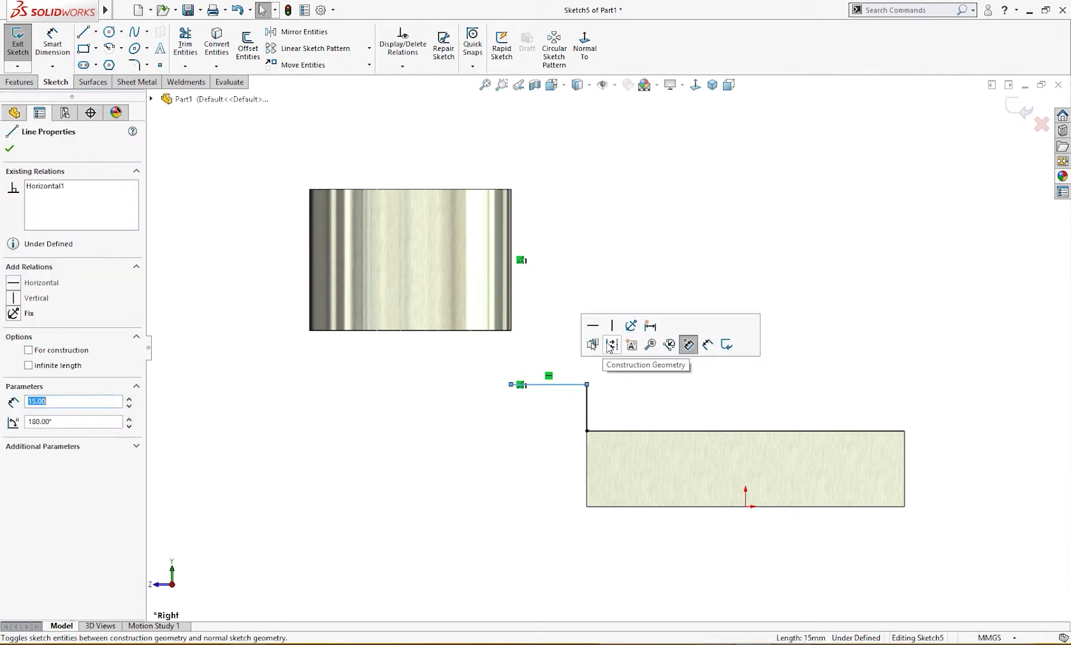
click(687, 345)
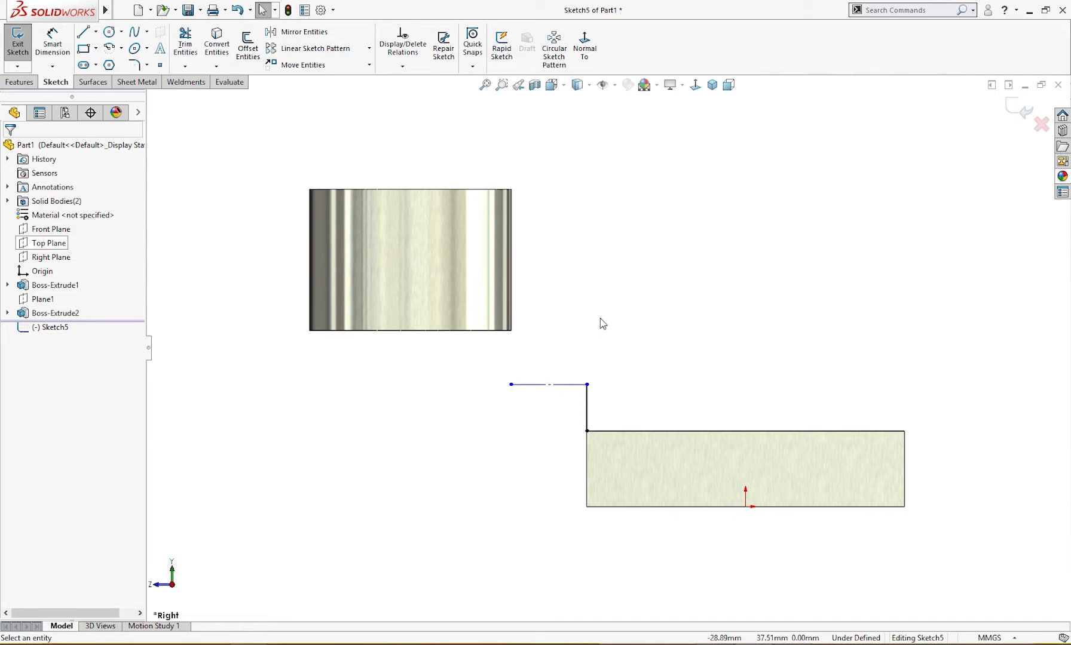
Draw a quarter centerpoint arc about the construction line's free end, starting on the boss edge, and join its other end to the vertical line.
right_drag(599, 319, 590, 324)
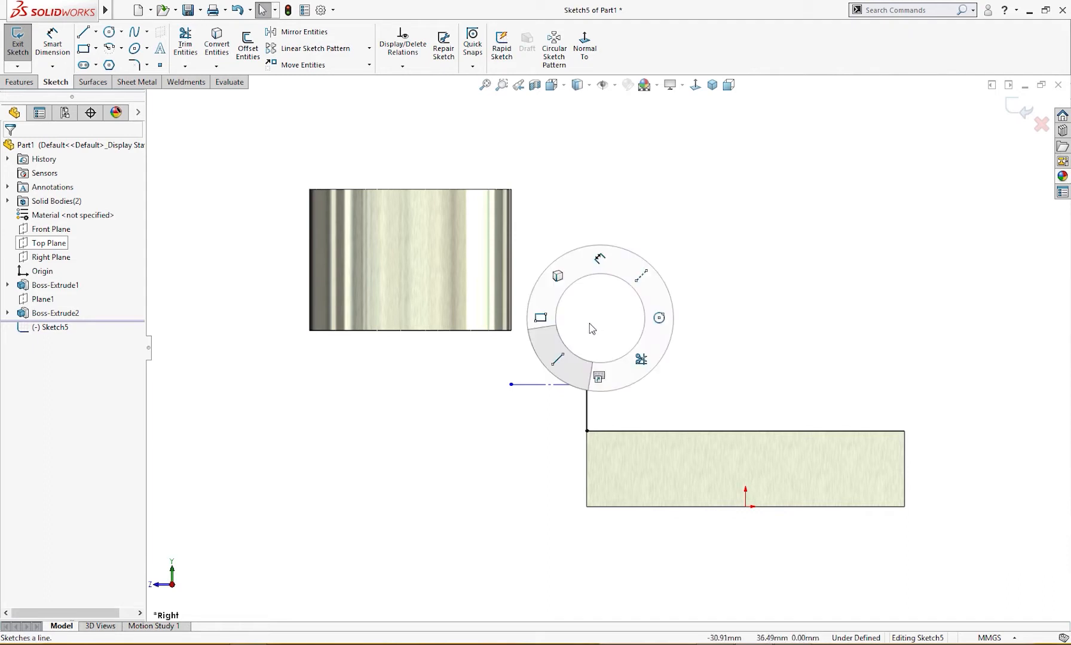
click(122, 48)
click(138, 95)
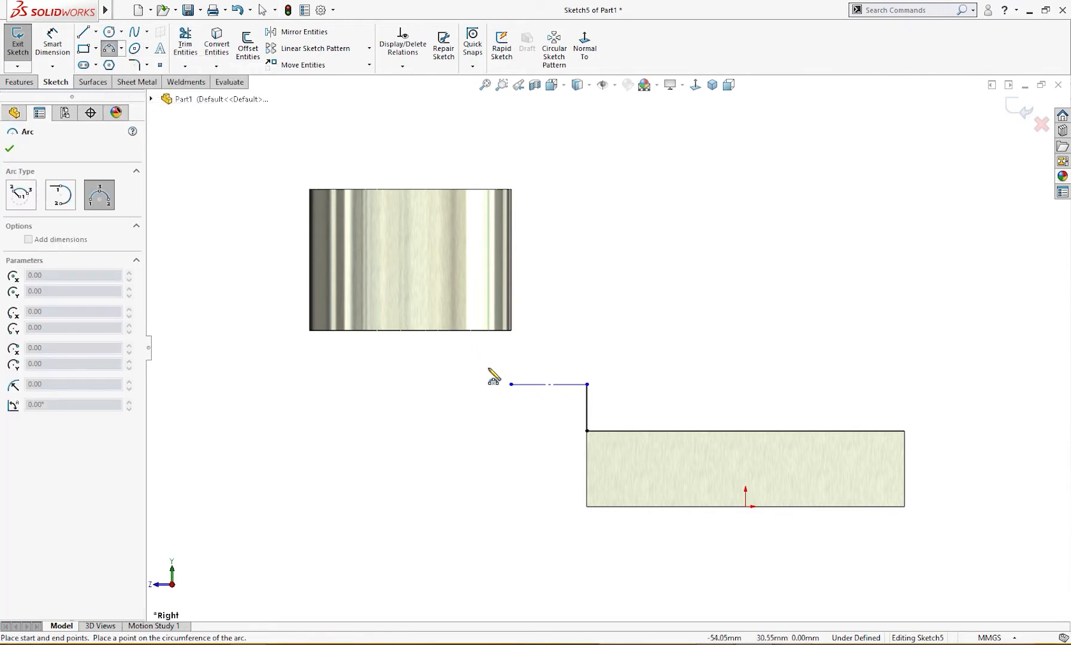
click(122, 49)
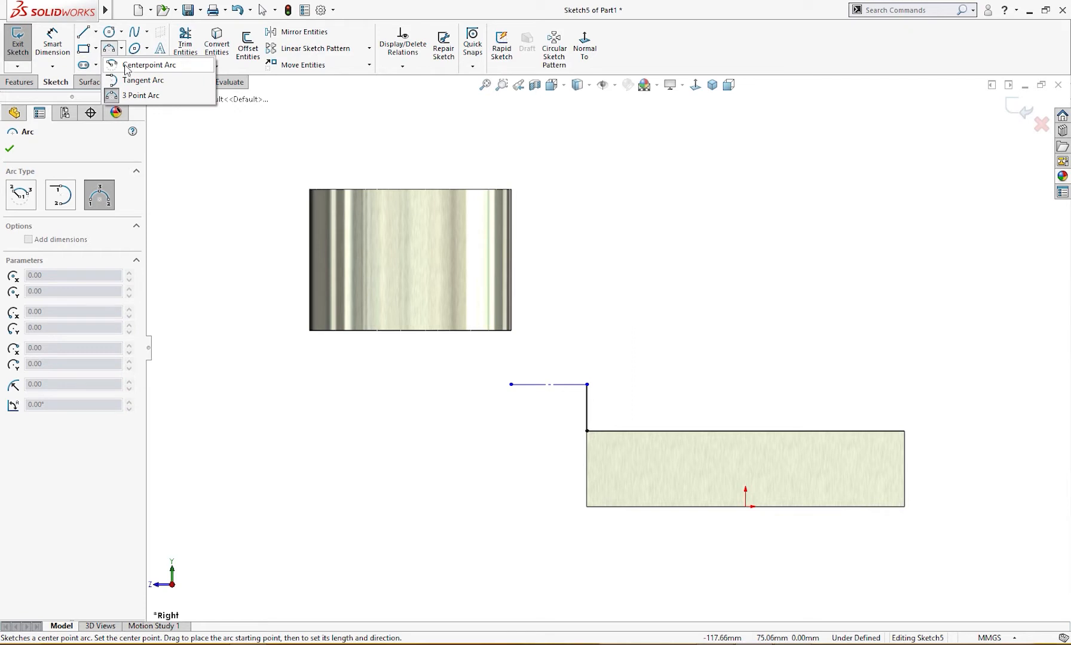
click(144, 65)
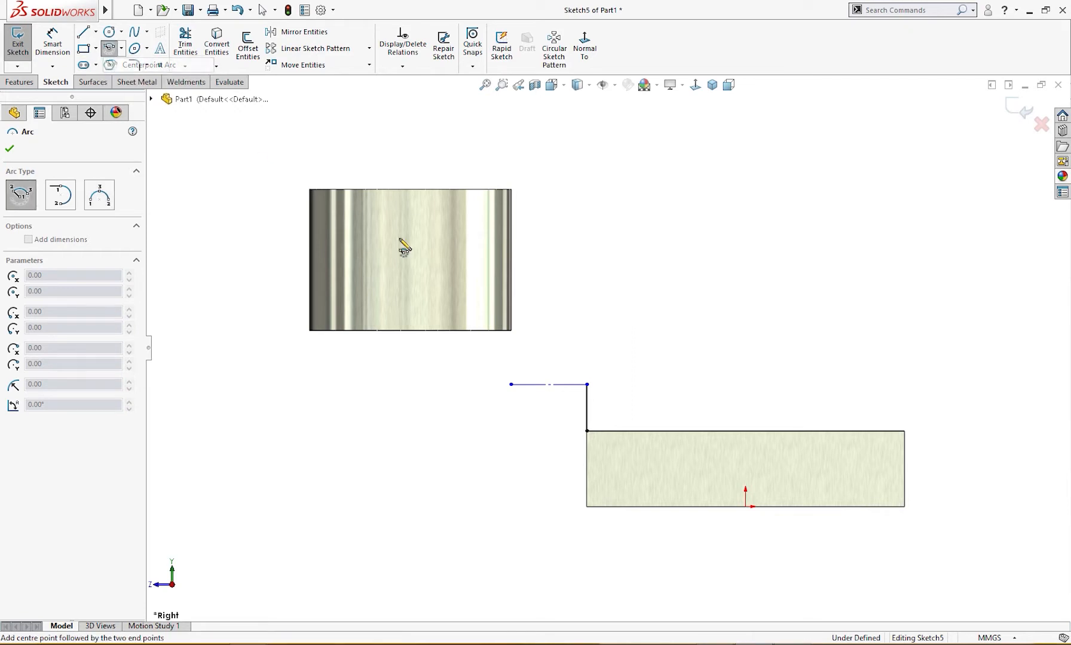
click(511, 384)
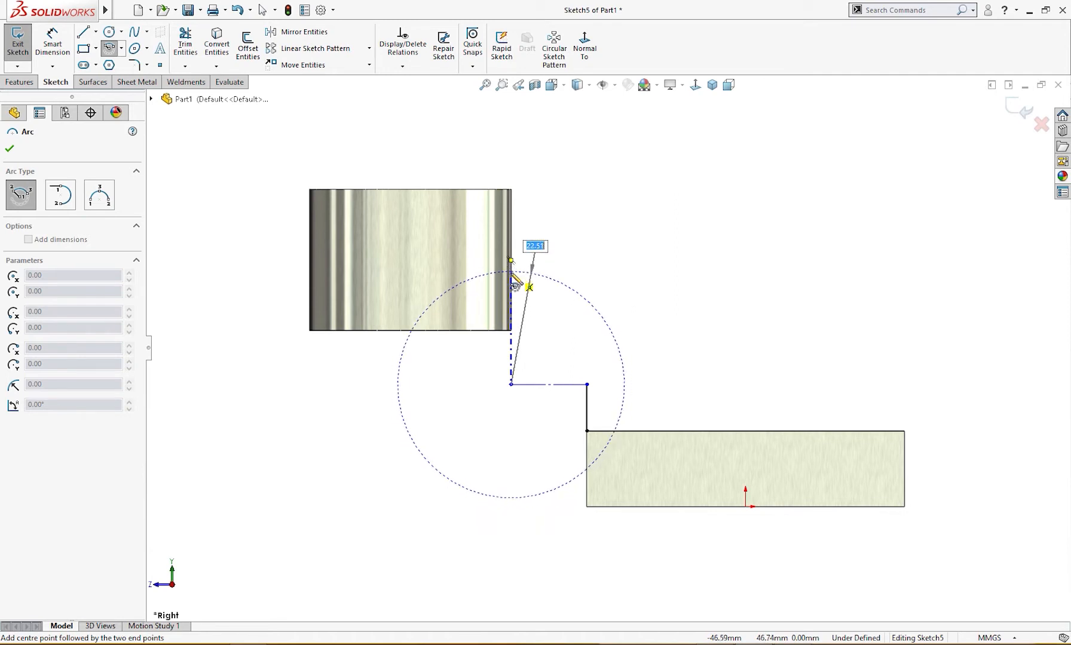
click(511, 276)
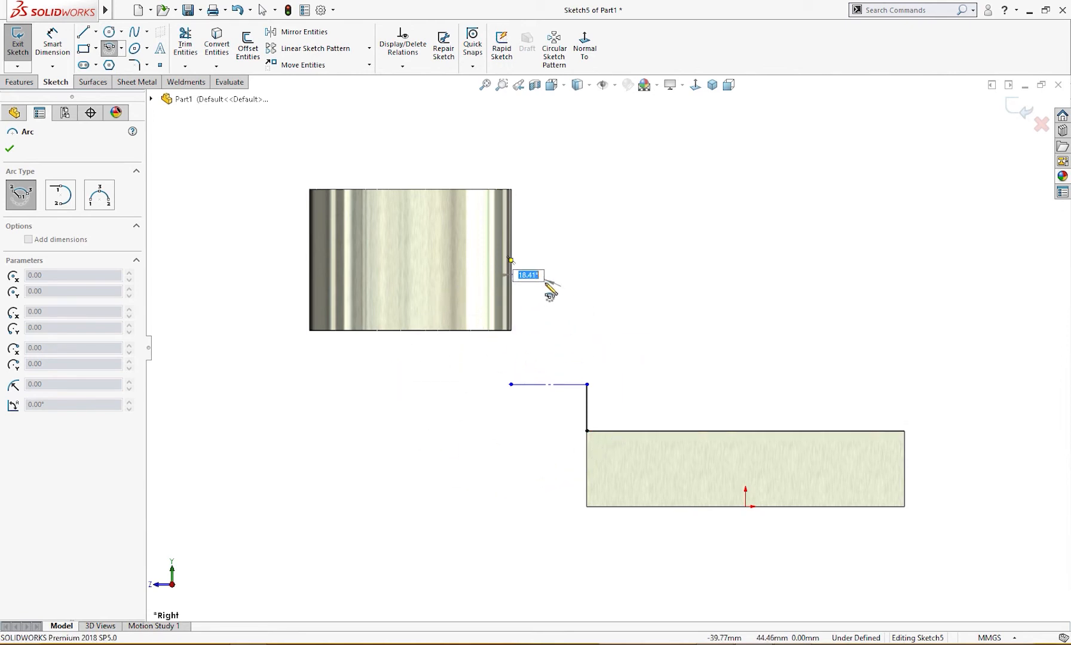
click(644, 386)
key(Escape)
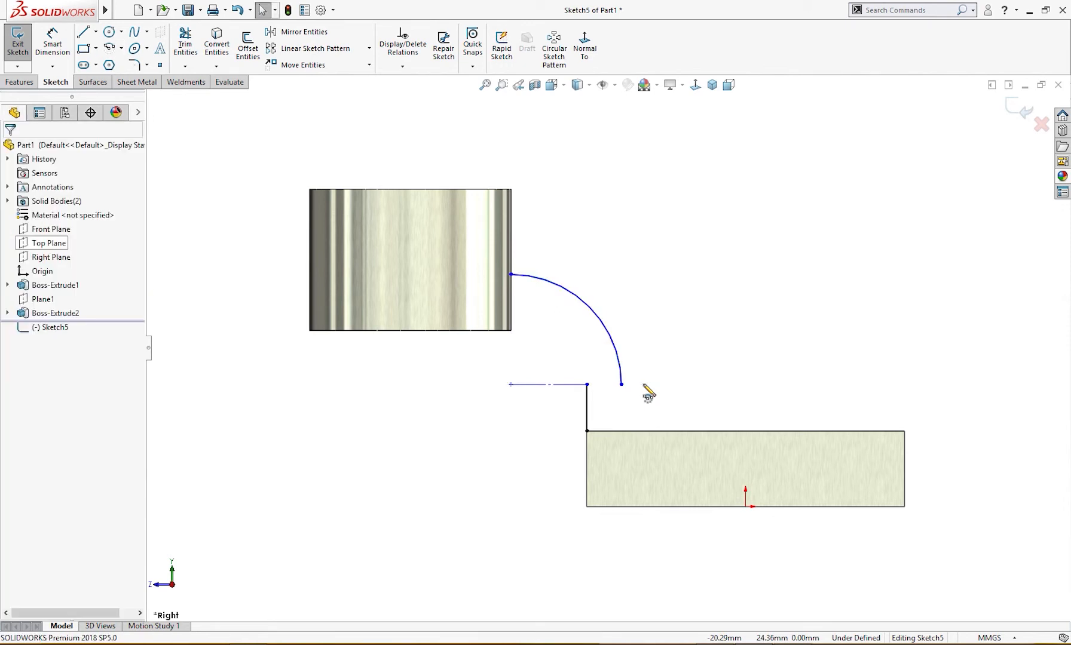
drag(622, 385, 587, 385)
click(634, 383)
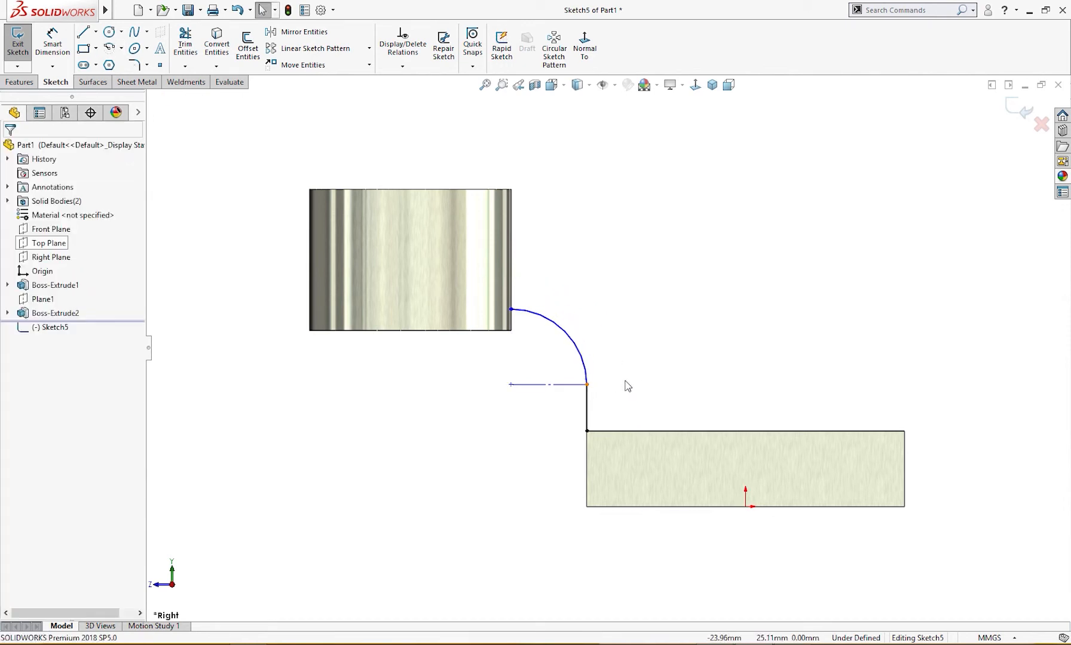
Add a driven radius dimension to the arc.
right_drag(630, 372, 639, 296)
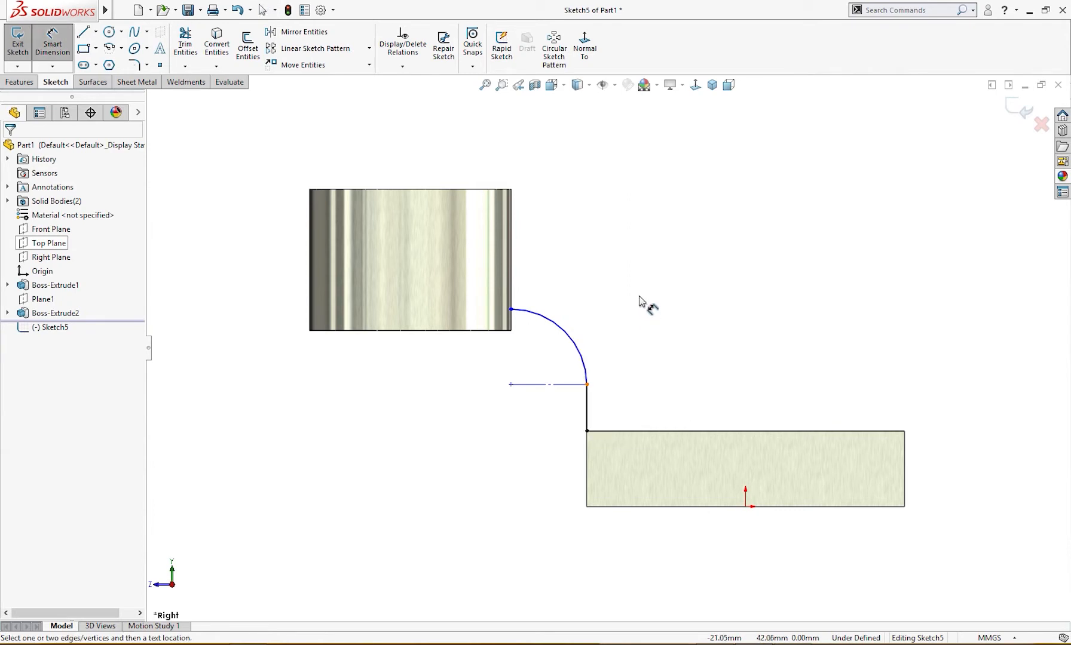
click(564, 334)
click(547, 343)
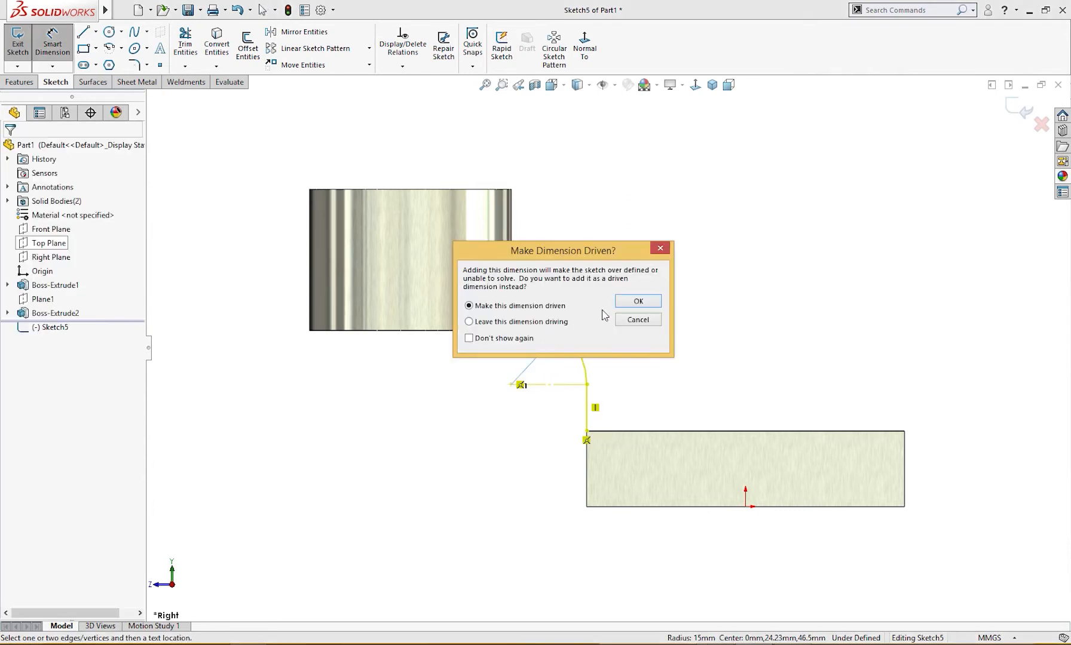
click(637, 301)
key(Escape)
Sketch a horizontal line from the arc's upper end into the boss, extending past the boss's axis.
right_drag(628, 274, 608, 291)
drag(511, 310, 371, 309)
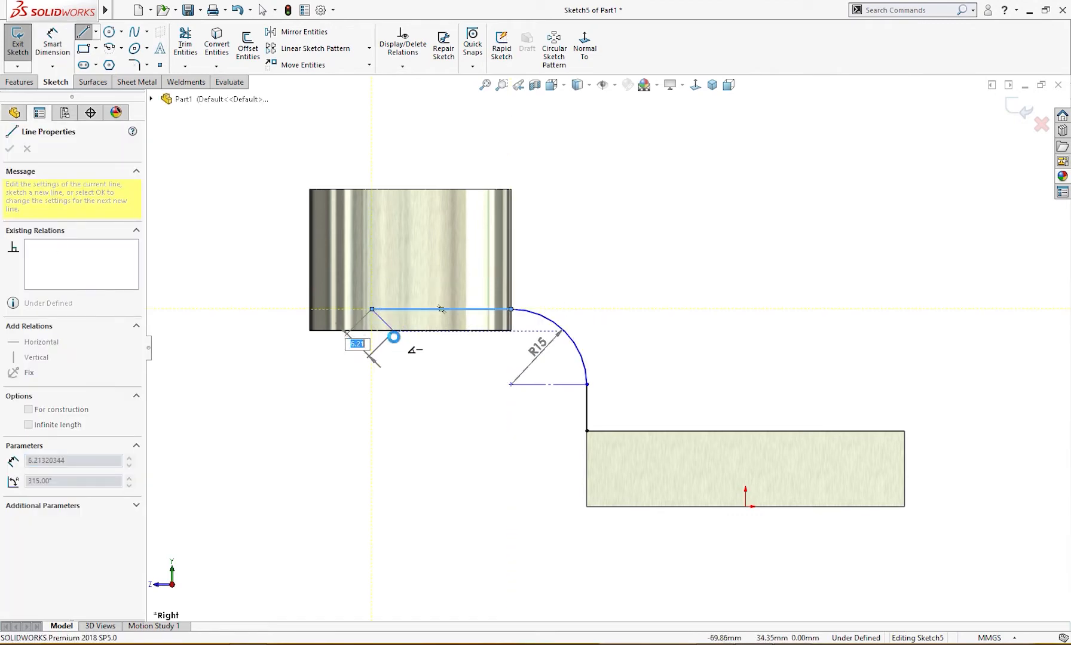
key(Escape)
Sketch a vertical centerline between the midpoints of the boss's upper and lower edges, and trim the horizontal line beyond it.
right_drag(437, 392, 472, 354)
click(410, 190)
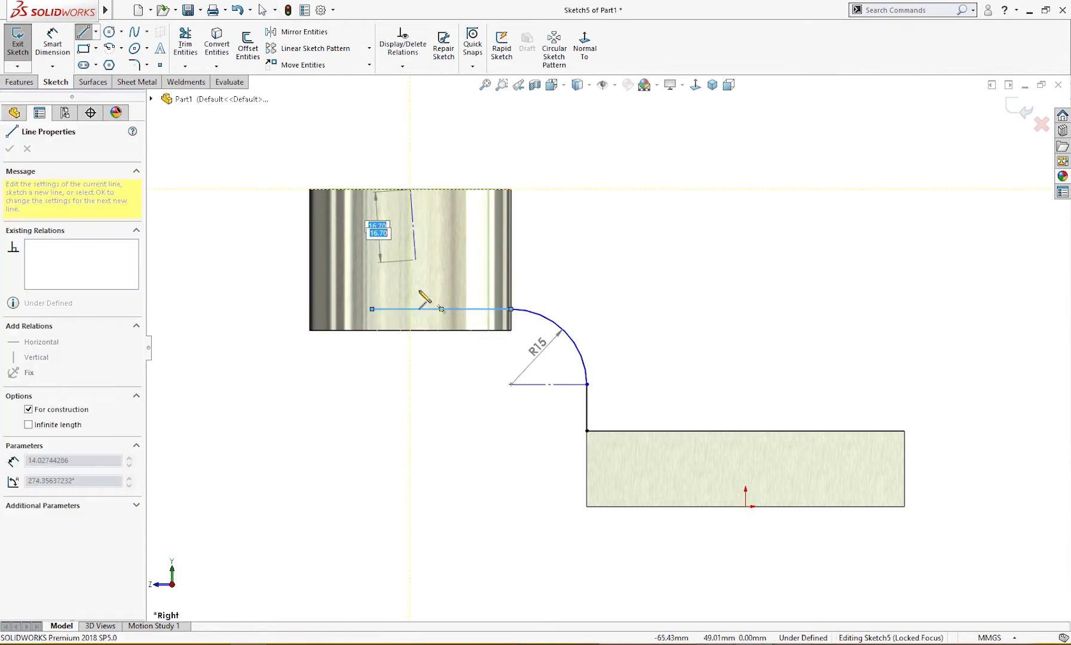
click(411, 330)
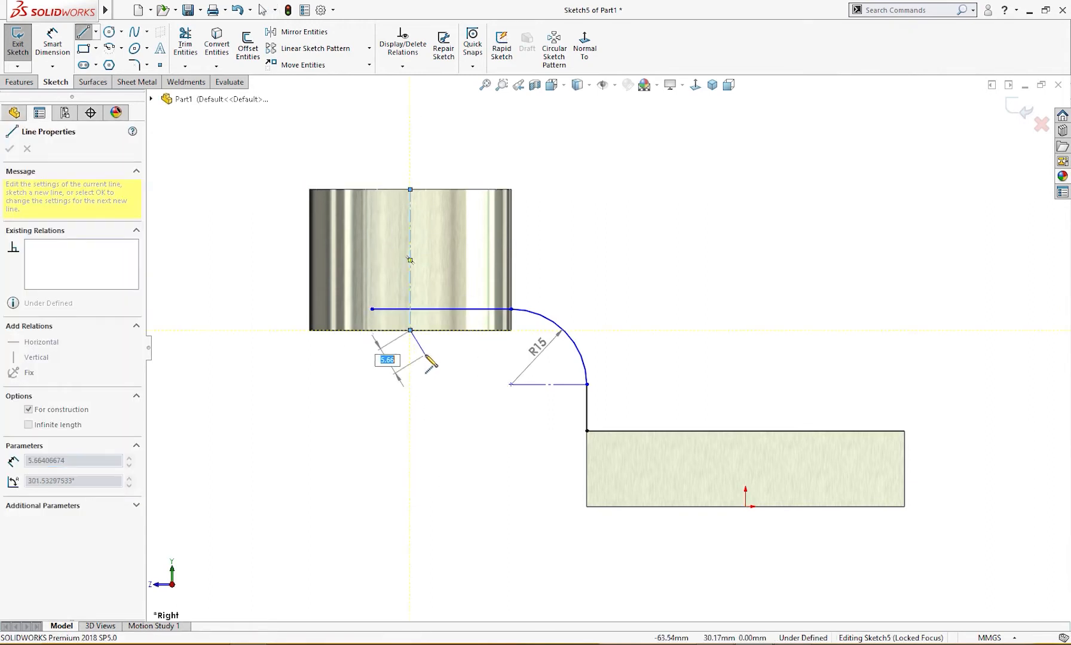
key(Escape)
right_drag(425, 362, 388, 329)
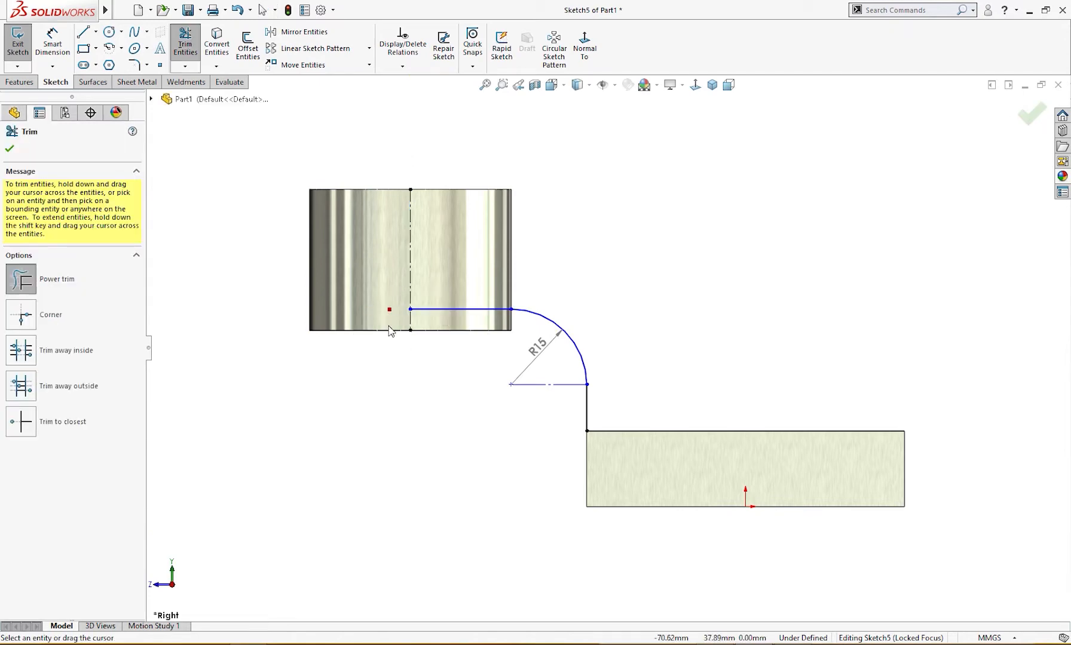
key(Escape)
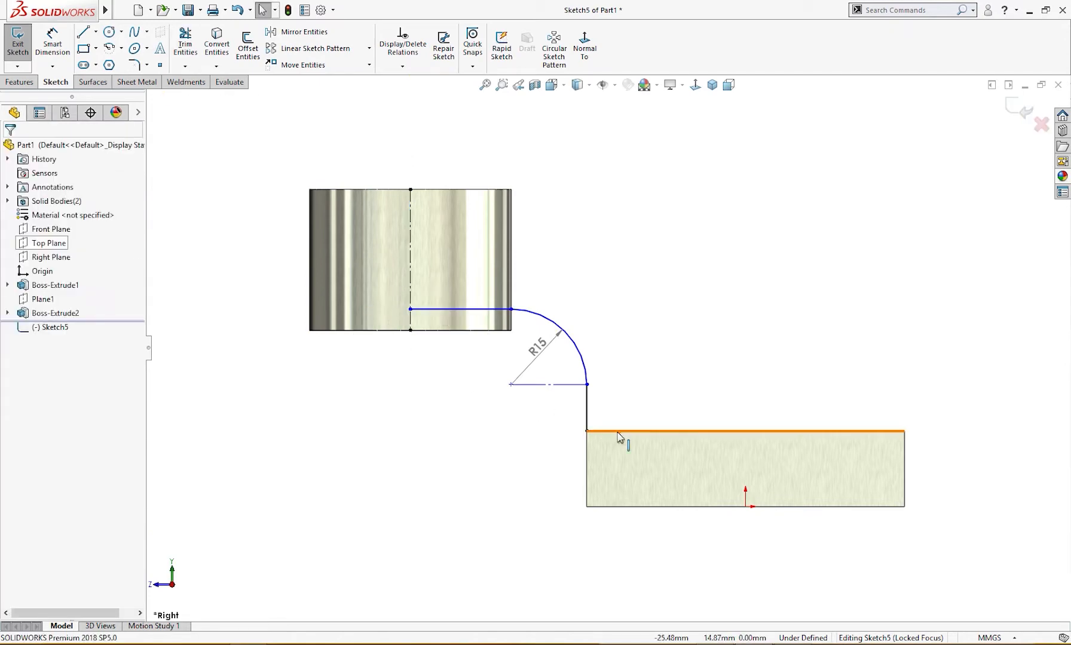
Open the reference drawing in Windows Photo Viewer, examine the connecting arm's radii and heights, and return to the sketch.
mouse_move(688, 642)
click(690, 580)
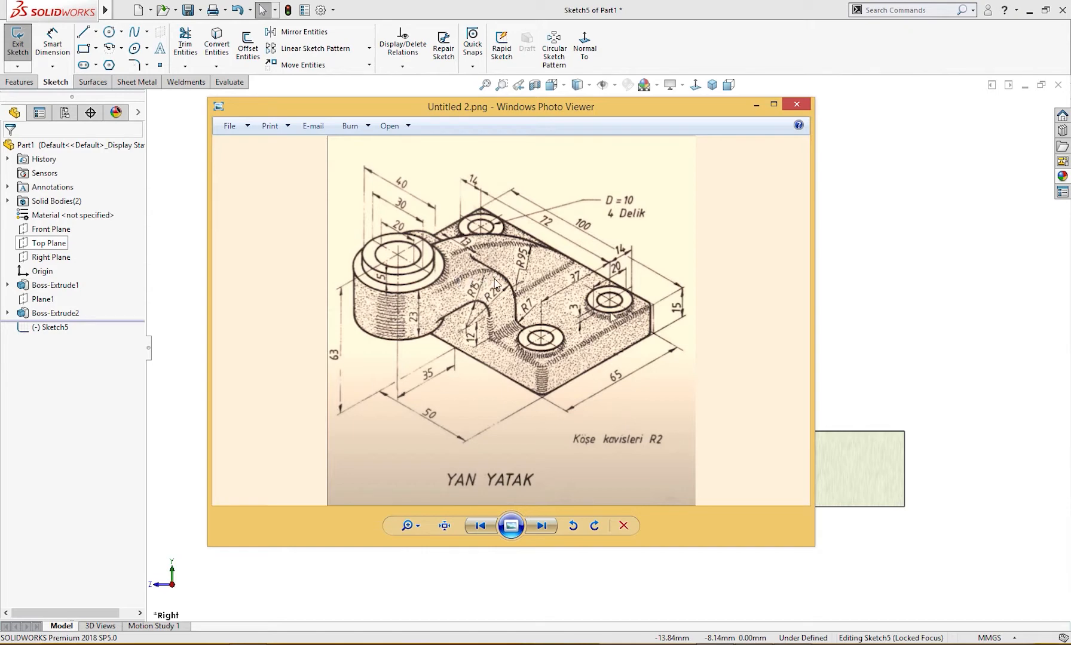
click(756, 105)
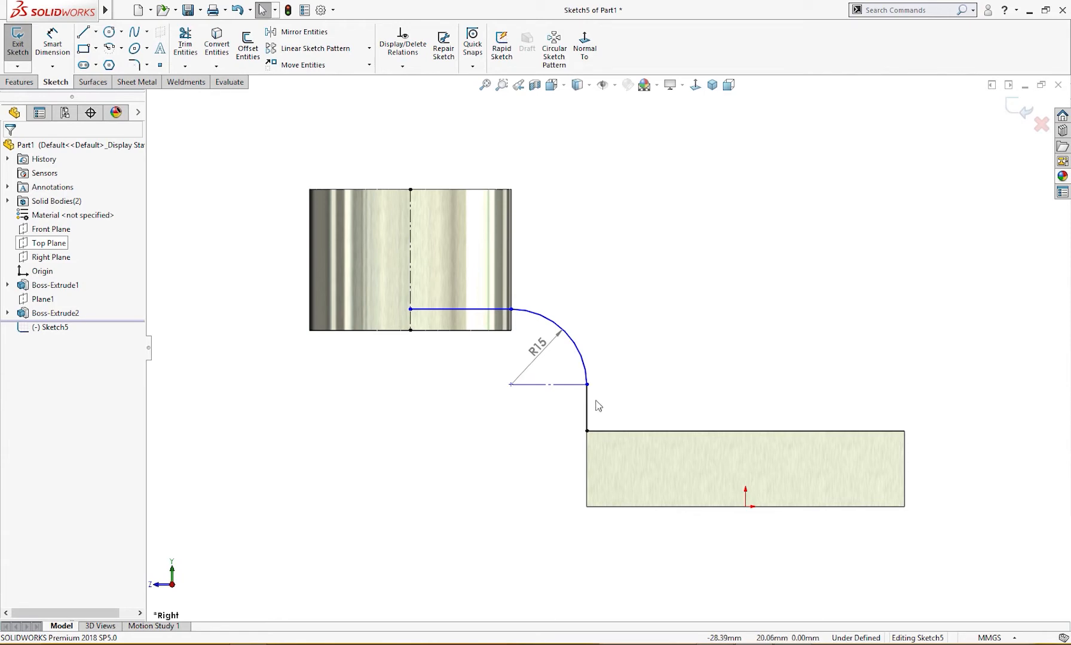
Make the arc tangent to the vertical line at its lower end and the horizontal line at its upper end.
click(587, 384)
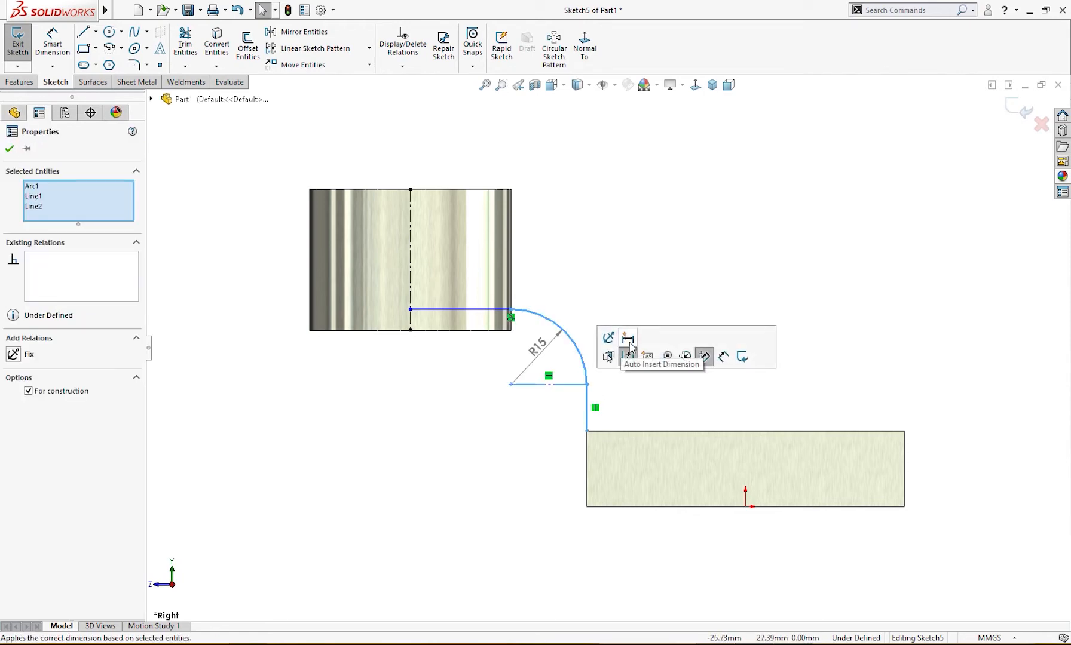
click(617, 329)
click(587, 406)
ctrl+click(581, 355)
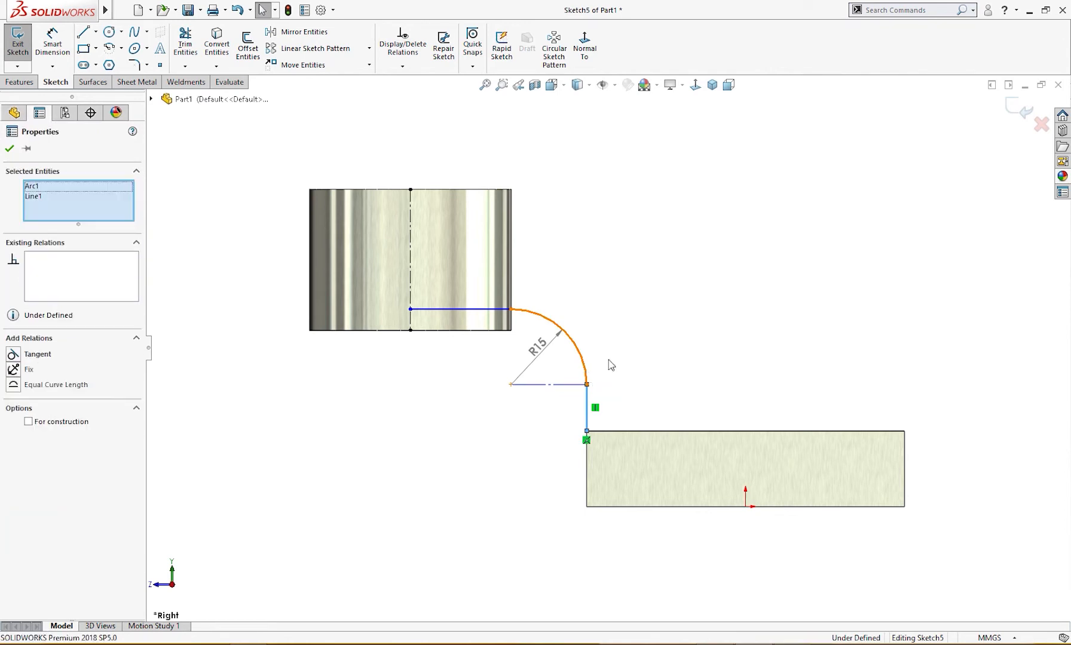
click(621, 315)
click(607, 363)
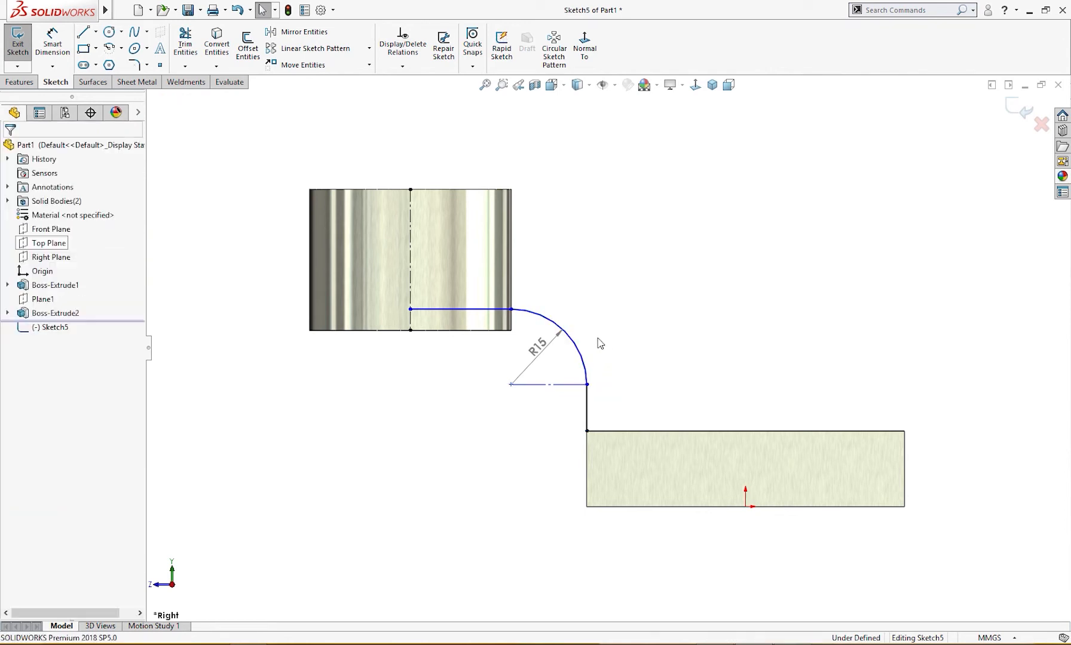
click(511, 310)
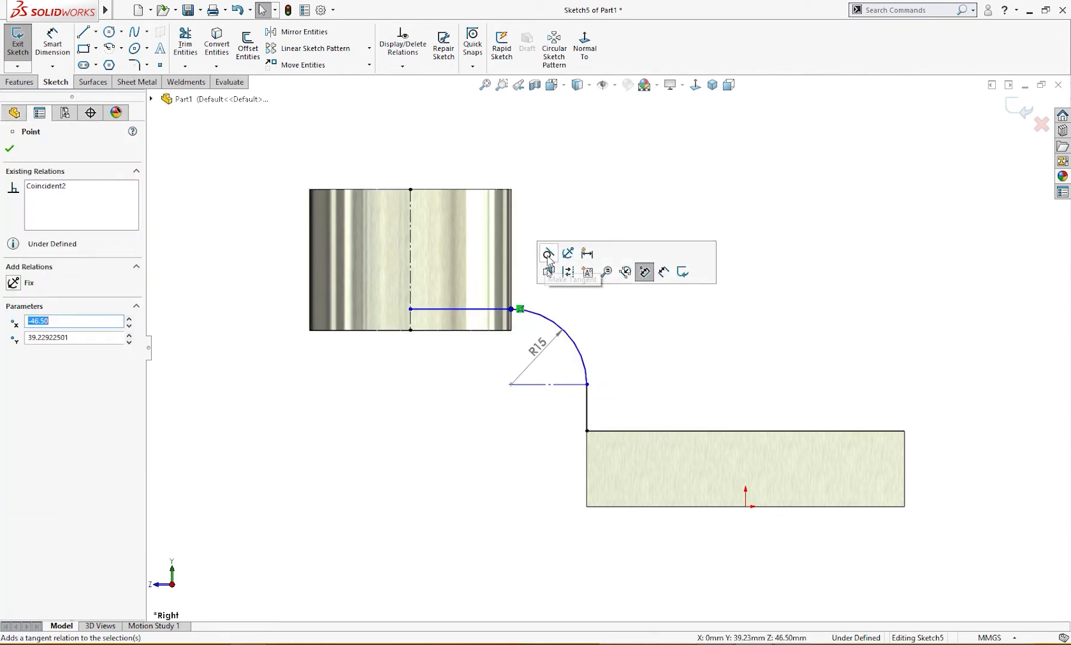
click(567, 300)
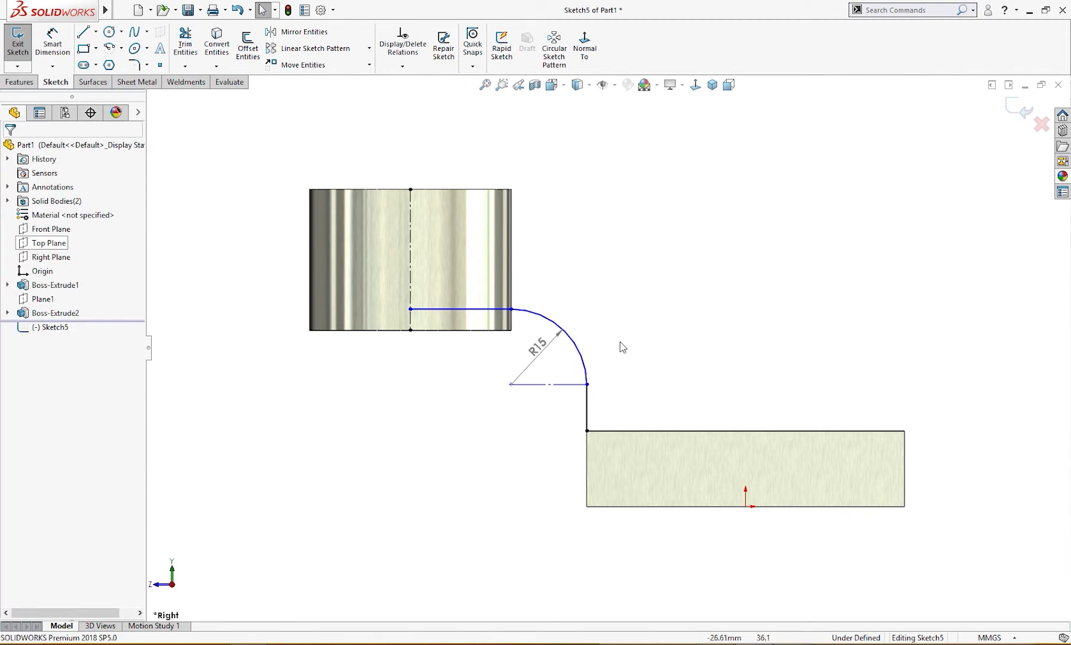
Dimension the vertical line between the base plate and the arc to 12 mm.
key(d)
click(590, 406)
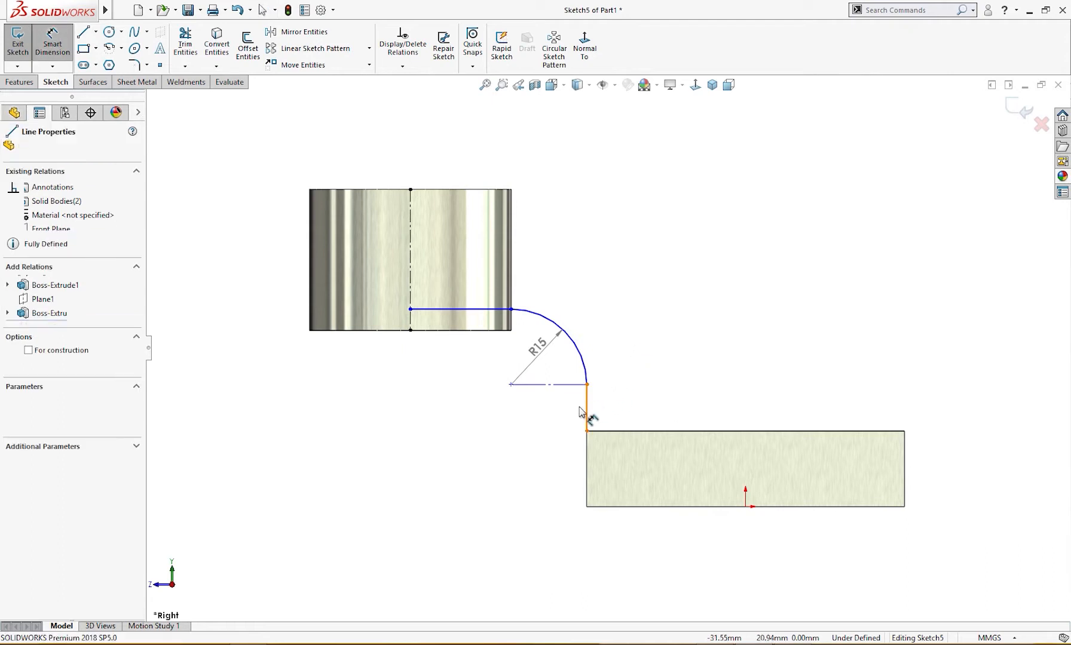
click(565, 409)
text(12)
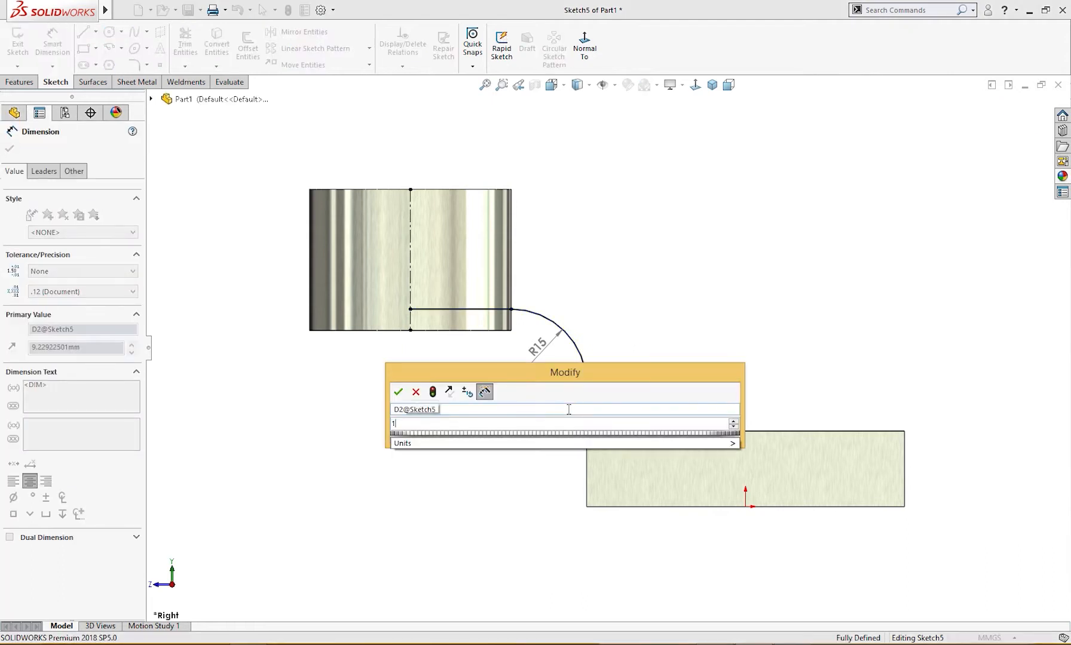
key(Return)
click(620, 390)
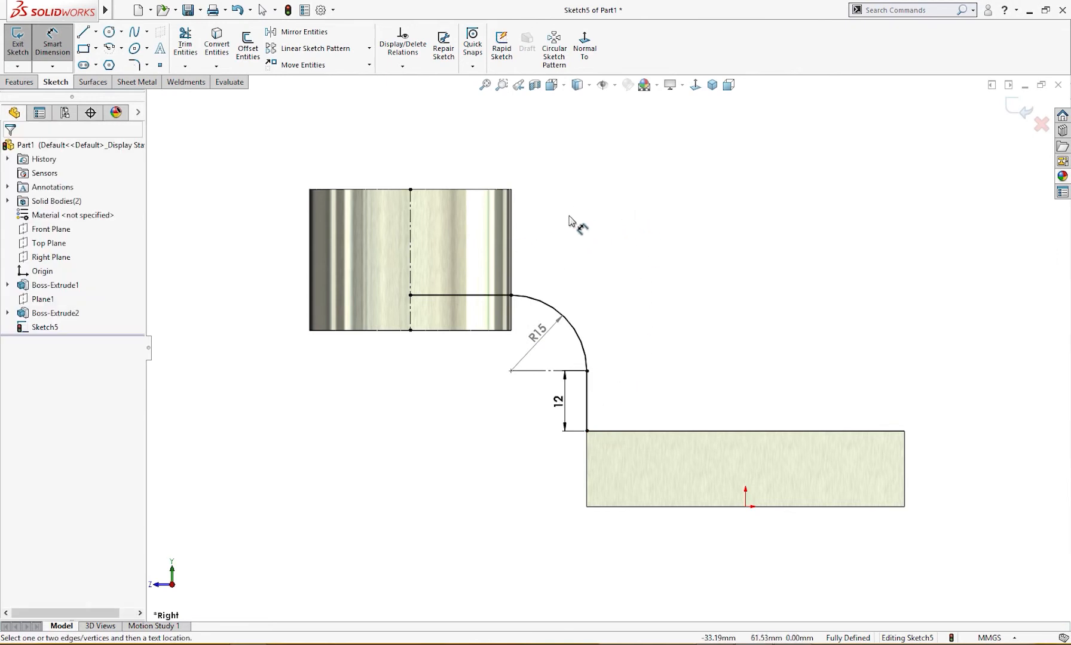
Sketch a vertical line about 9.5 mm long upward along the boss's centerline from the horizontal line's inner end.
right_drag(571, 236, 527, 251)
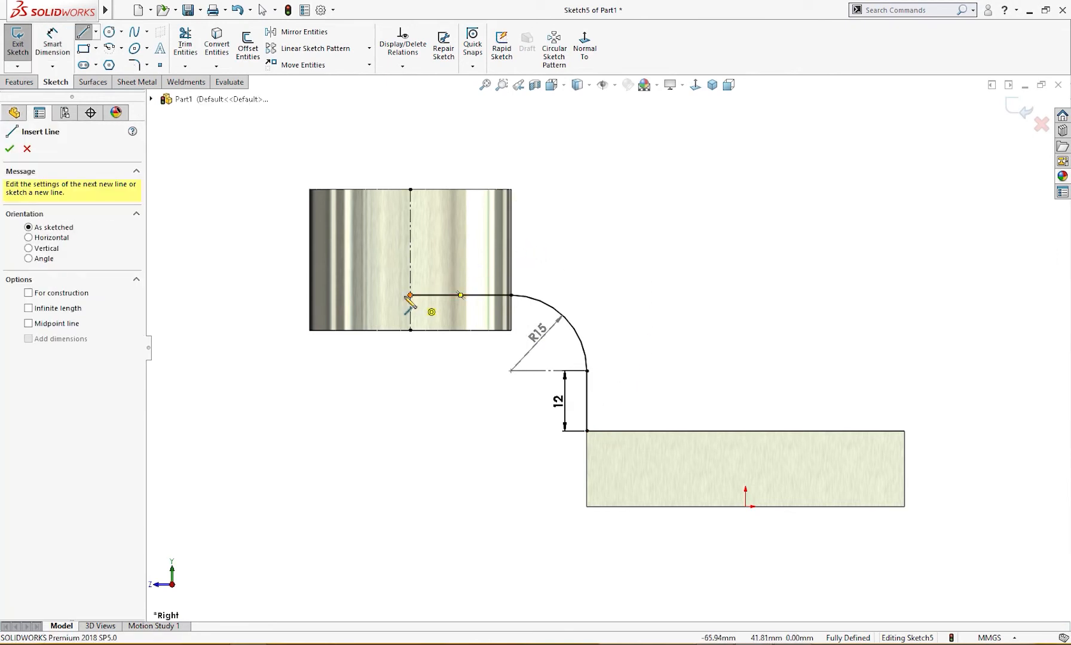
click(409, 295)
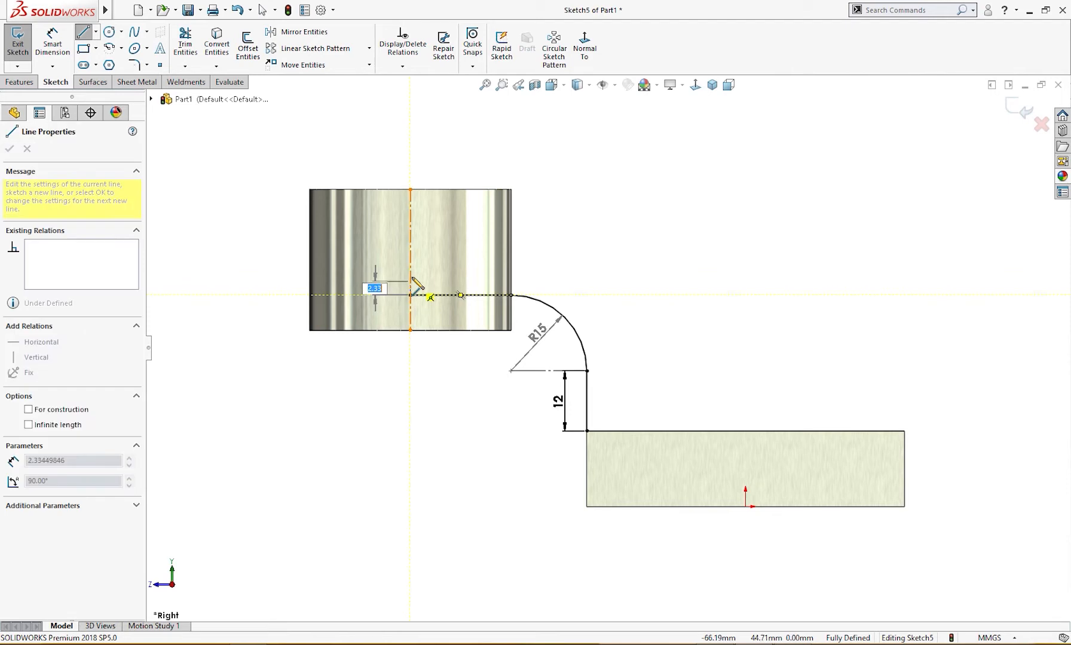
click(410, 248)
key(Escape)
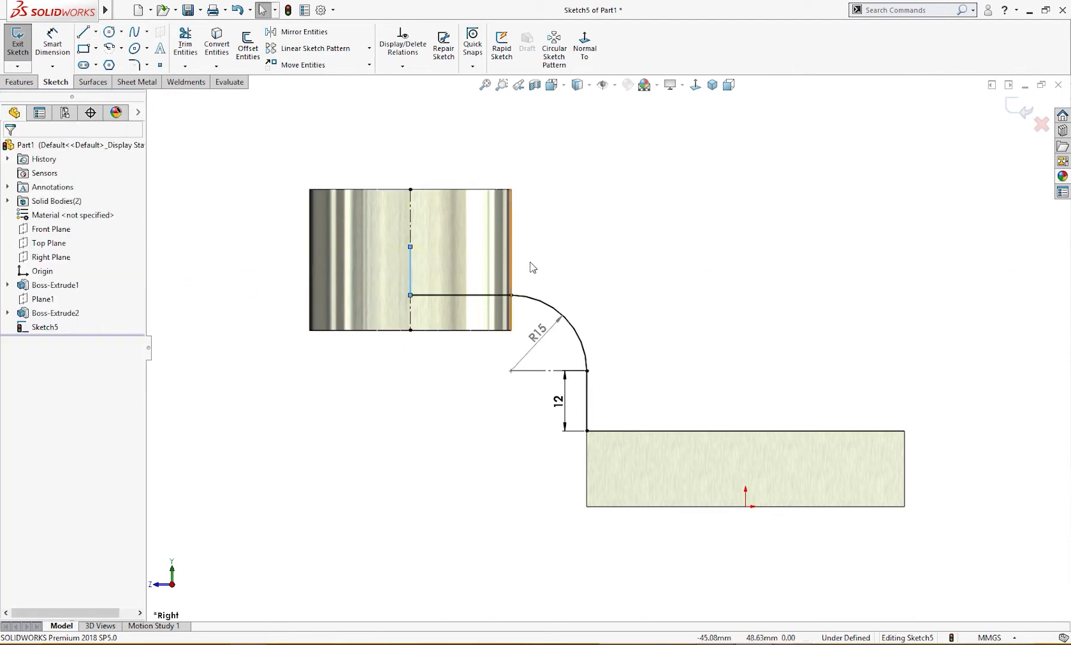
click(118, 49)
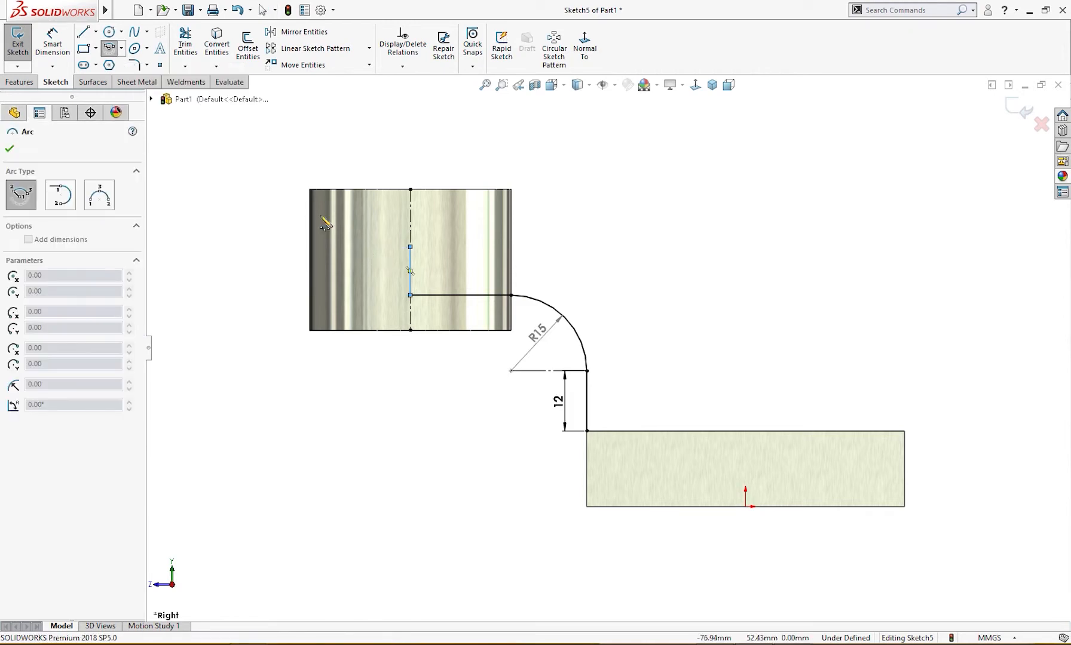
click(220, 43)
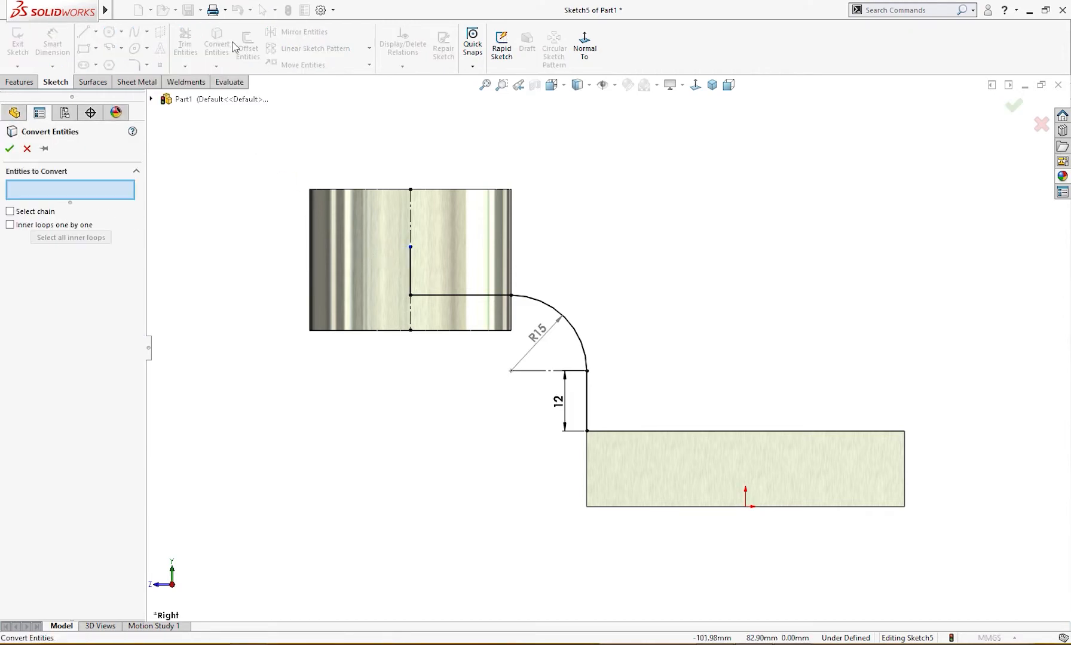
click(27, 149)
Offset the connected arm outline outward by 13 mm, starting from the vertical line above the plate.
click(248, 48)
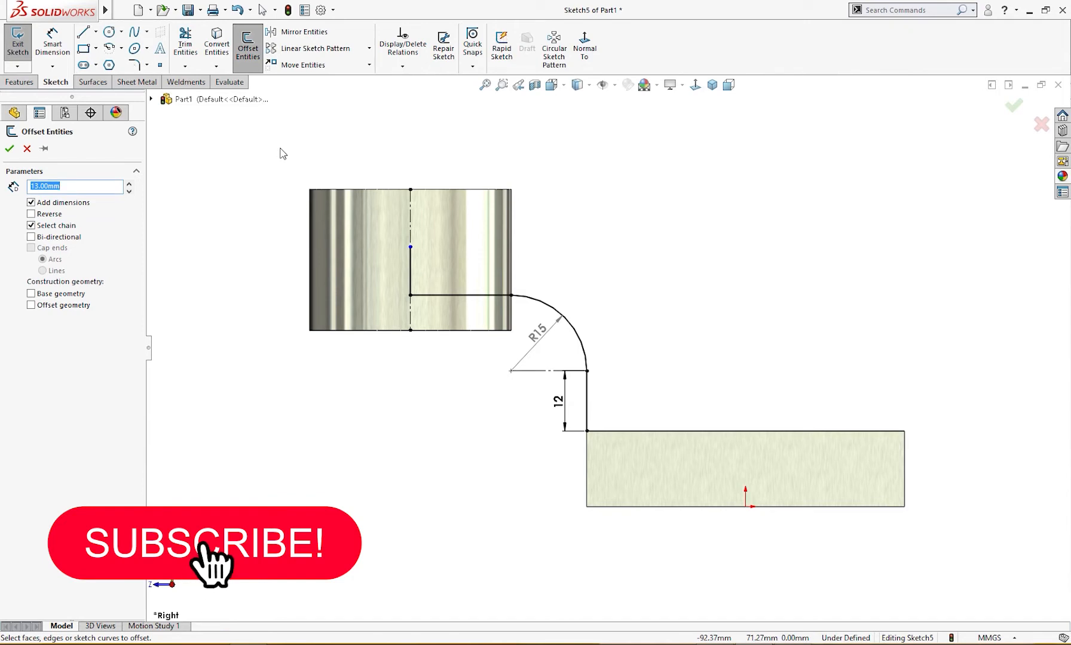
click(586, 405)
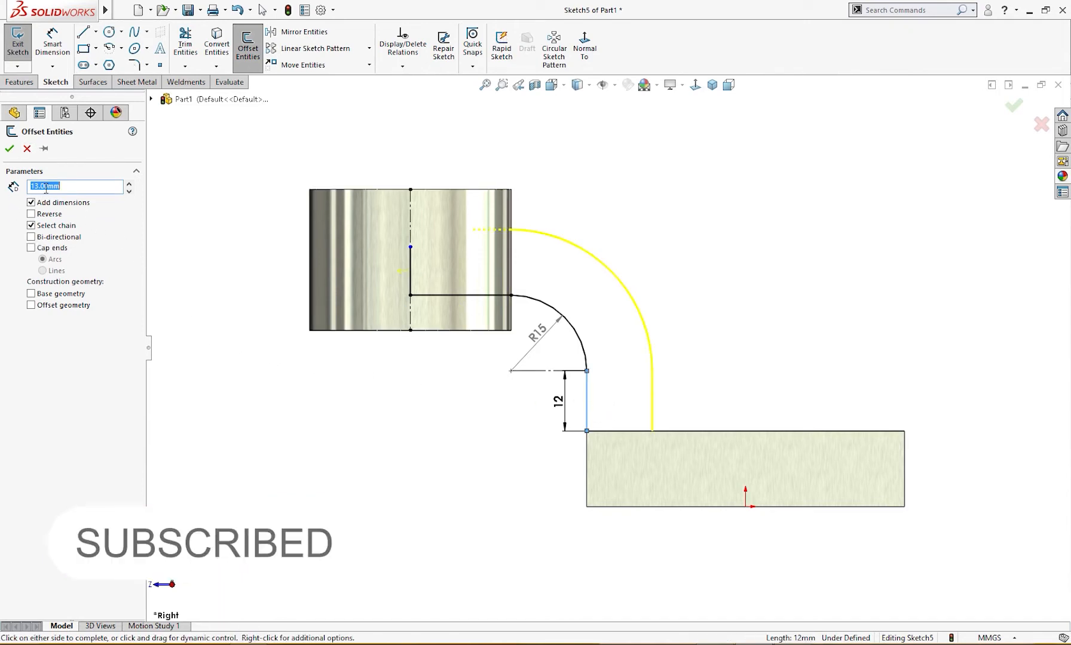
click(10, 150)
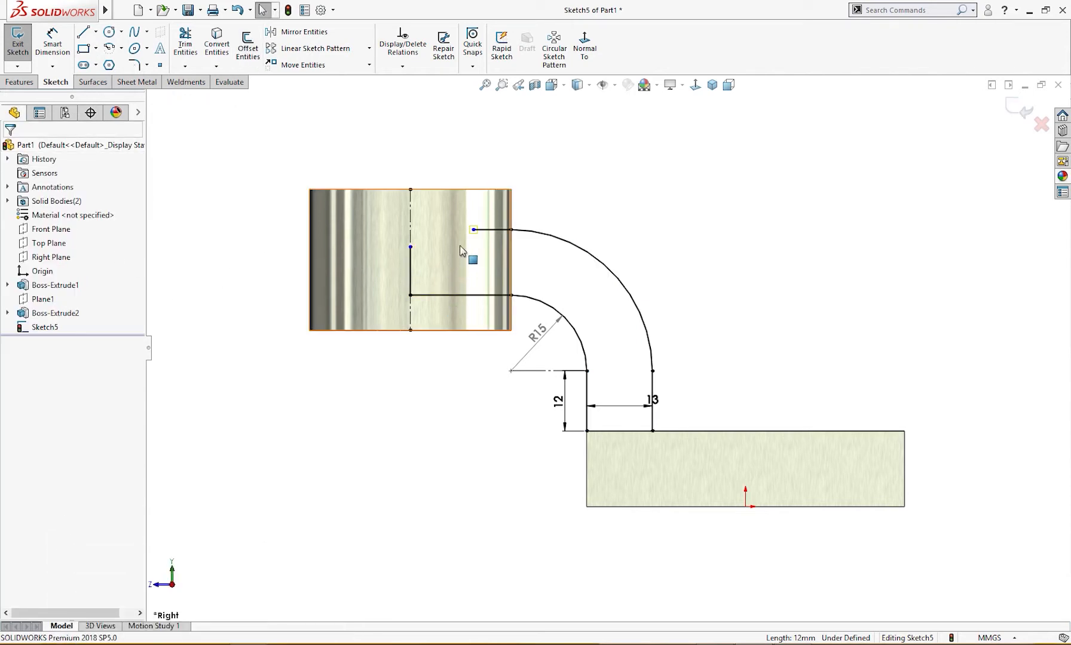
Extend the offset's short upper line to the boss's axis with Power Trim and join it to the vertical line there.
drag(473, 229, 410, 231)
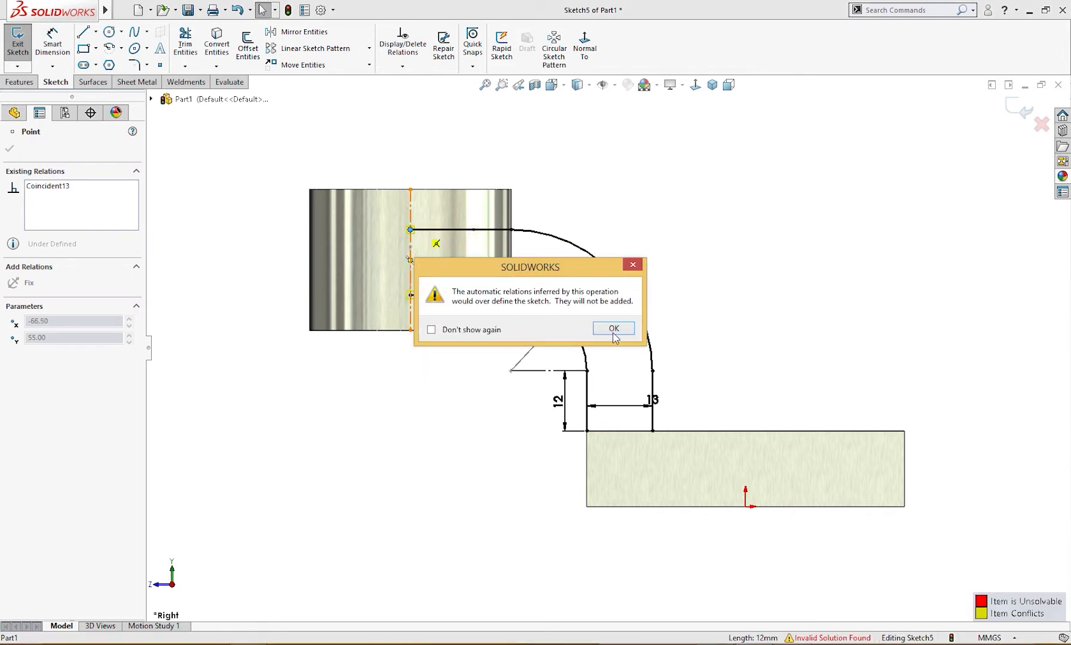
click(634, 329)
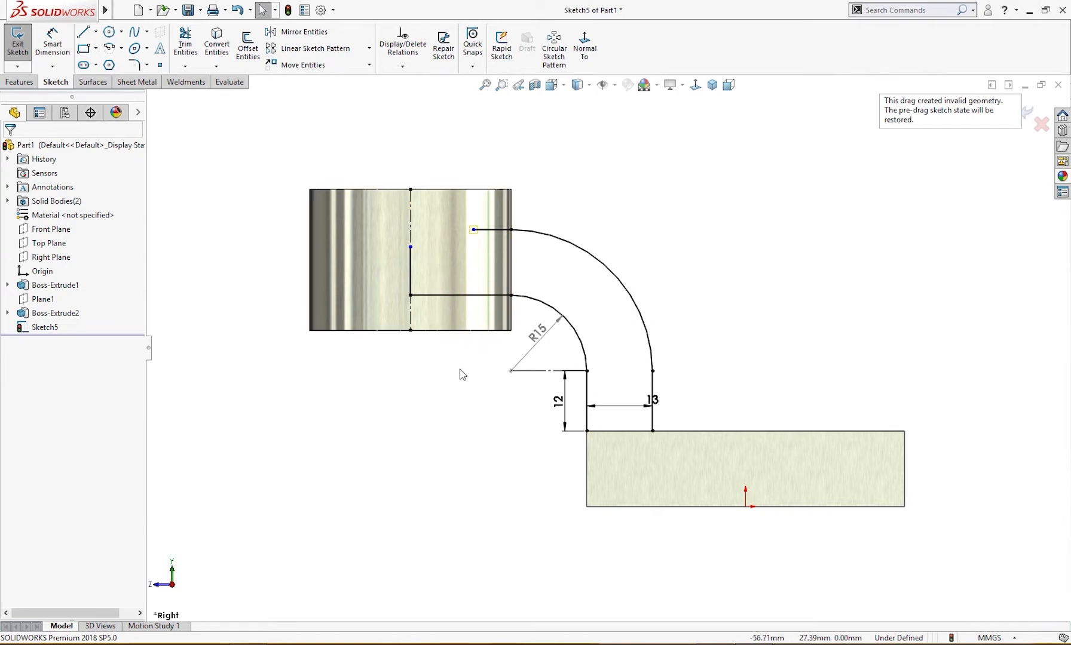
right_drag(385, 385, 444, 428)
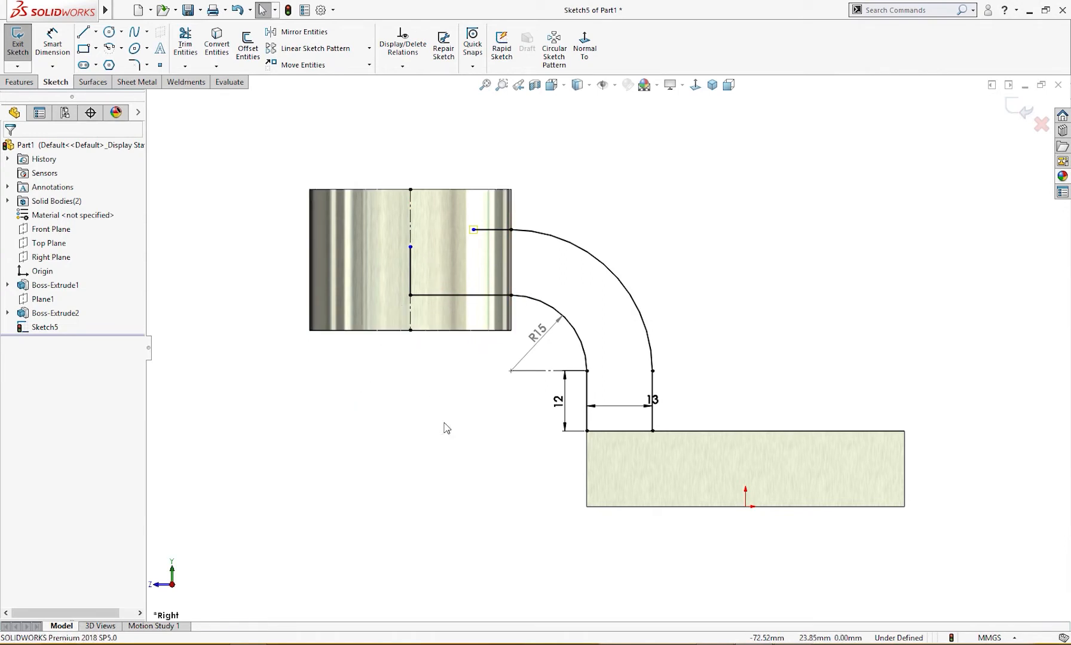
click(410, 291)
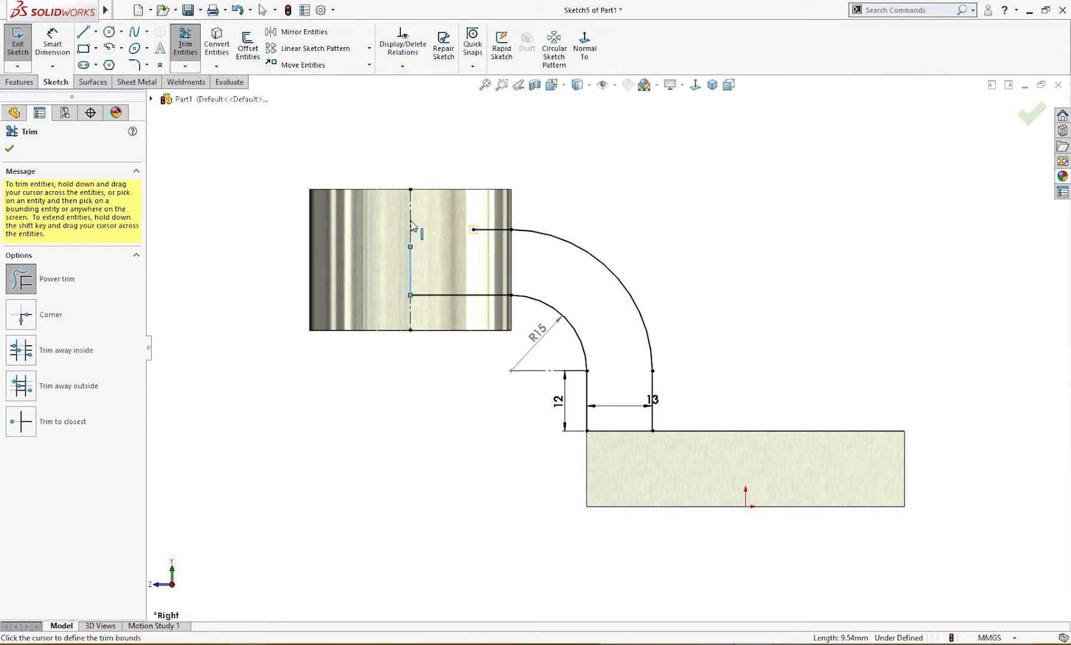
click(411, 262)
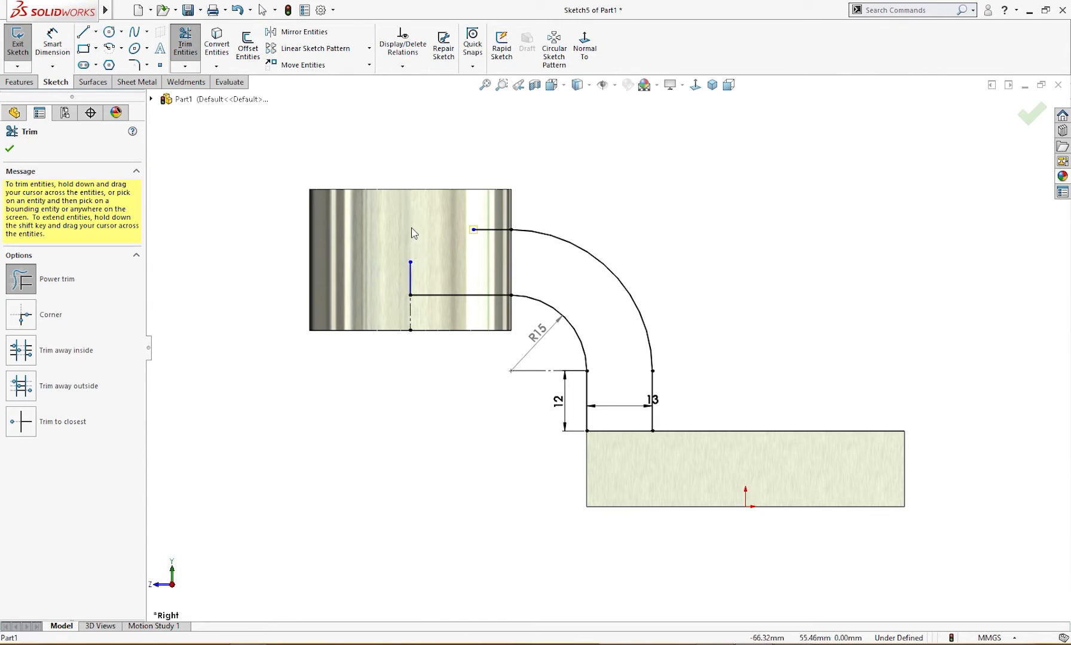
click(410, 270)
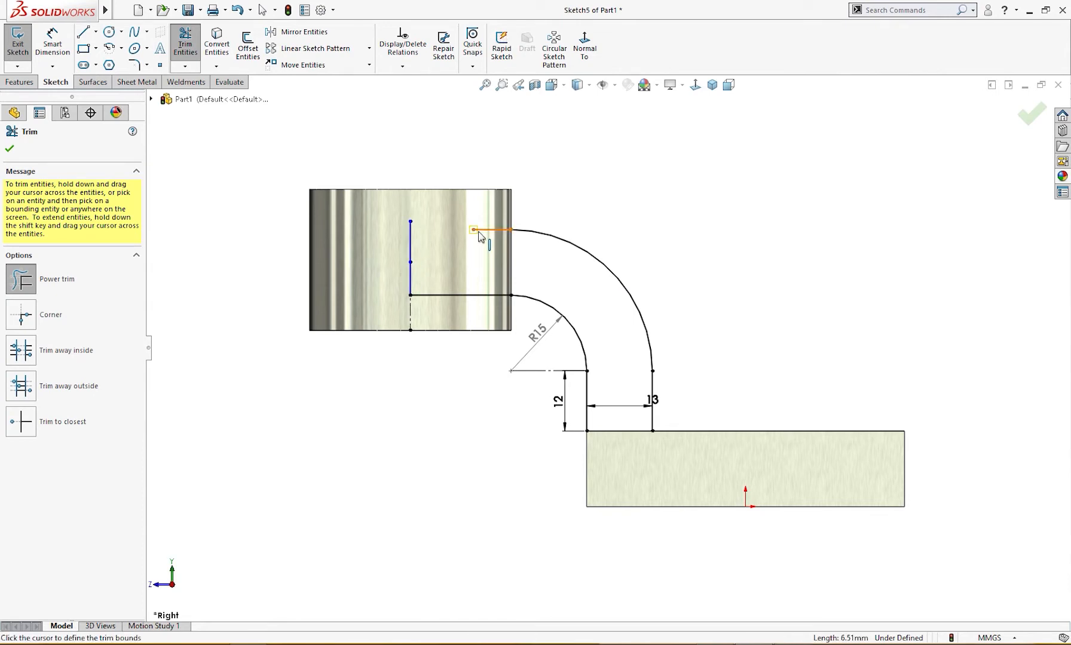
drag(478, 233, 367, 231)
scroll(383, 185, down, 2)
scroll(436, 352, up, 3)
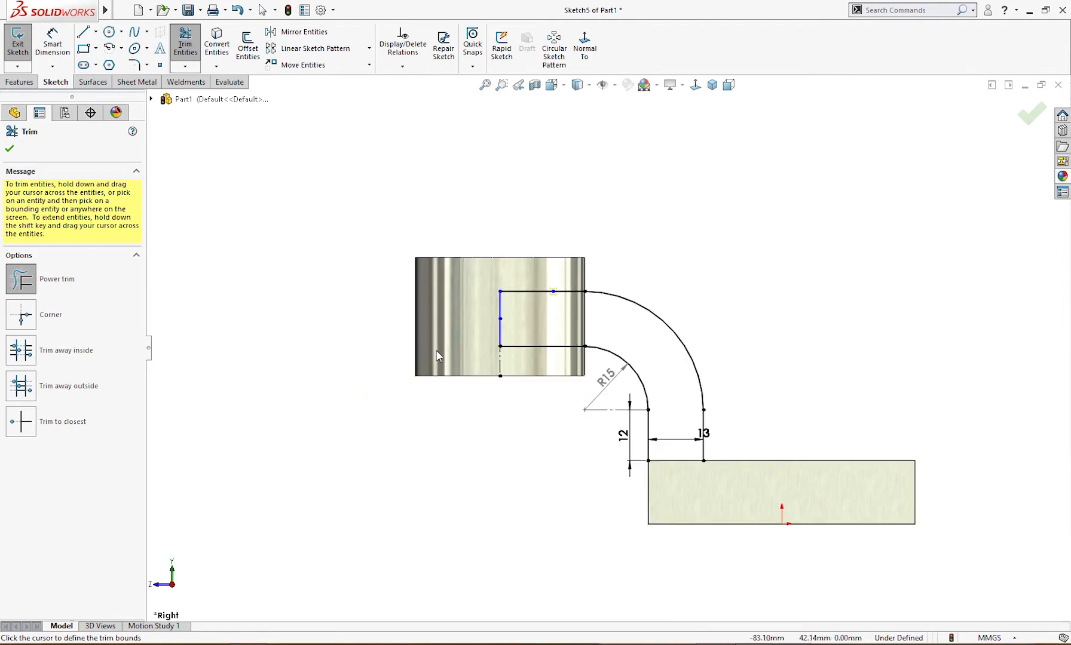
key(Escape)
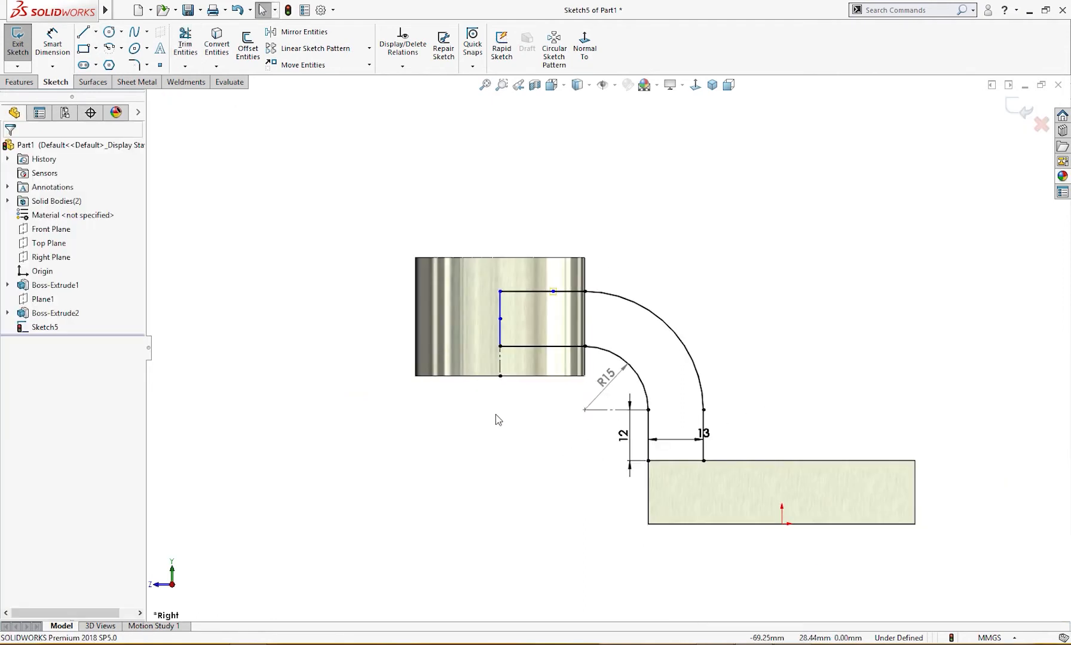
Stretch the shortened centerline's upper end back to the midpoint of the boss's upper edge.
click(502, 330)
click(500, 318)
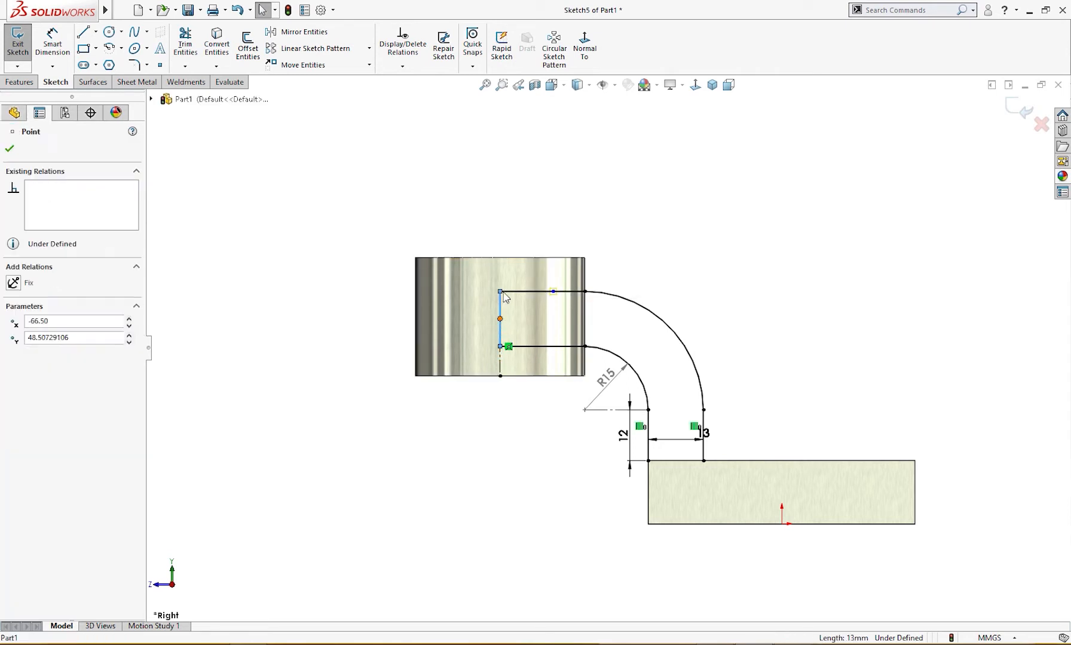
drag(505, 297, 502, 257)
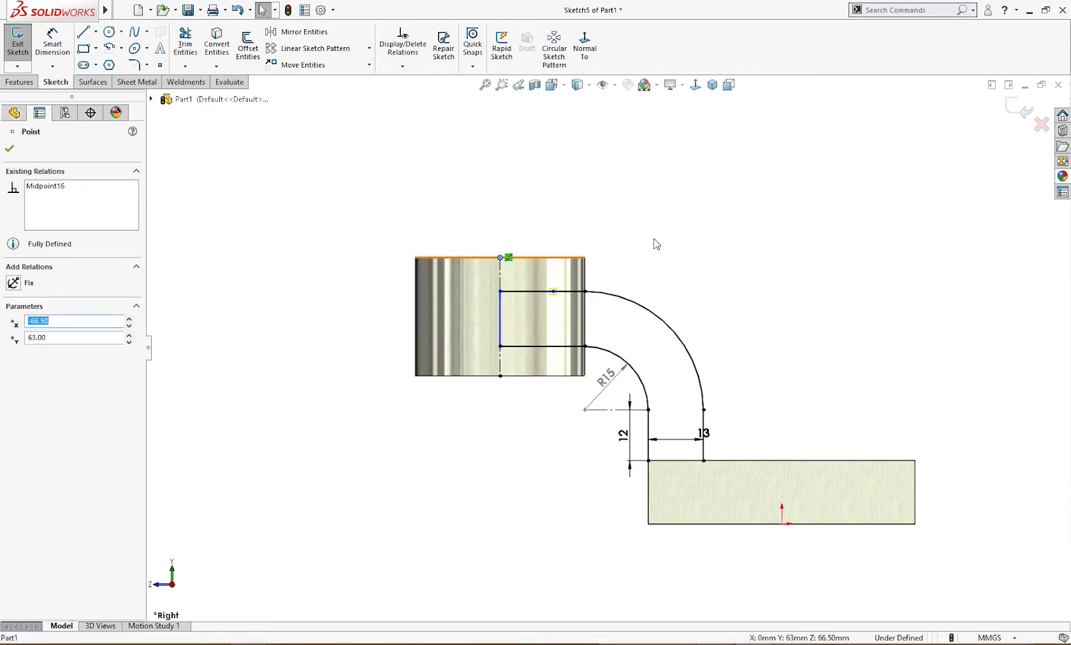
click(655, 244)
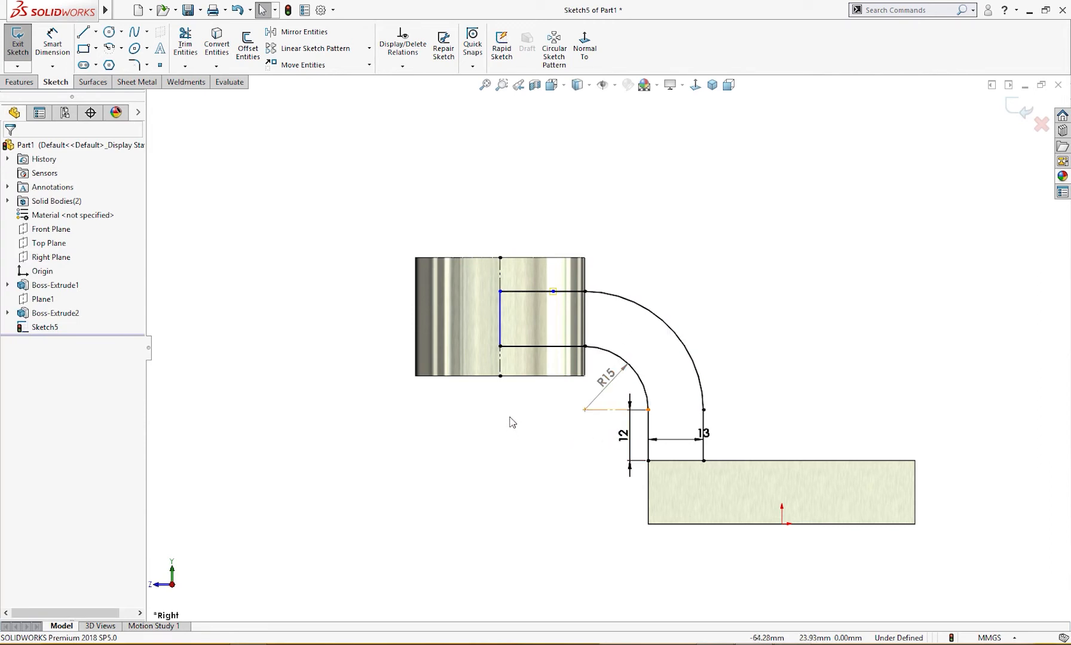
Dimension the vertical closing line inside the boss at 13 mm.
right_drag(519, 438, 518, 370)
click(500, 334)
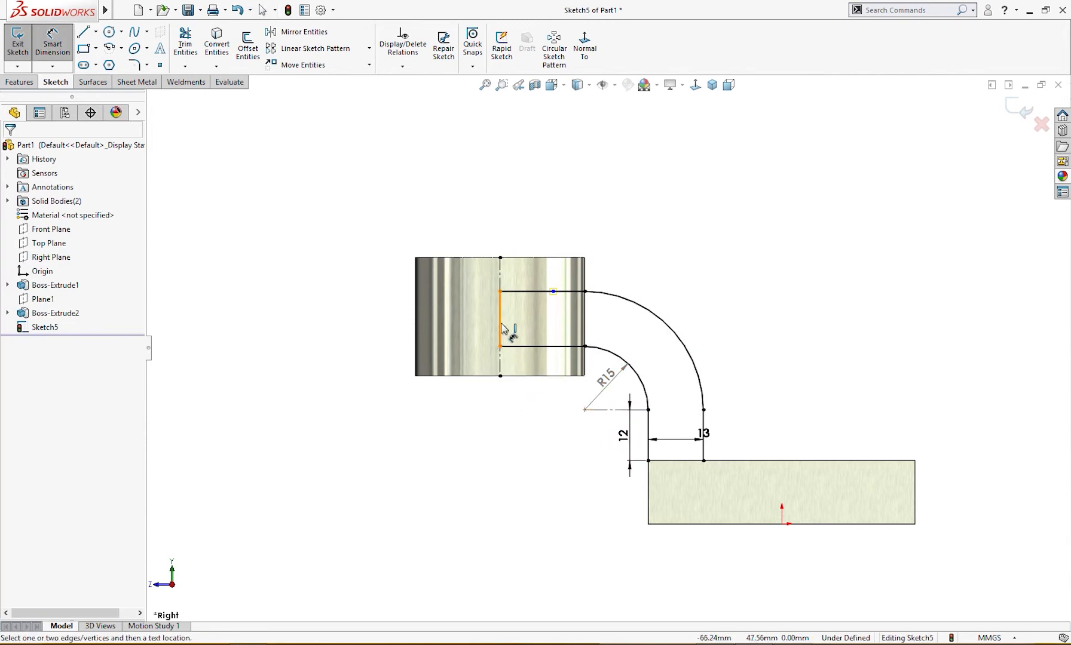
click(479, 328)
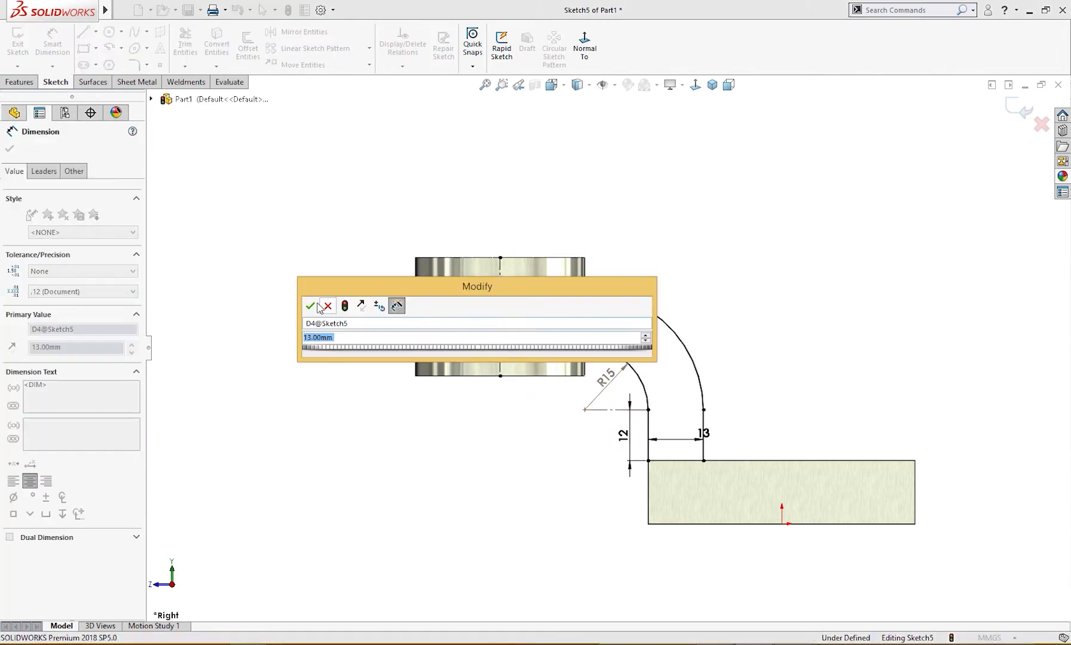
click(311, 306)
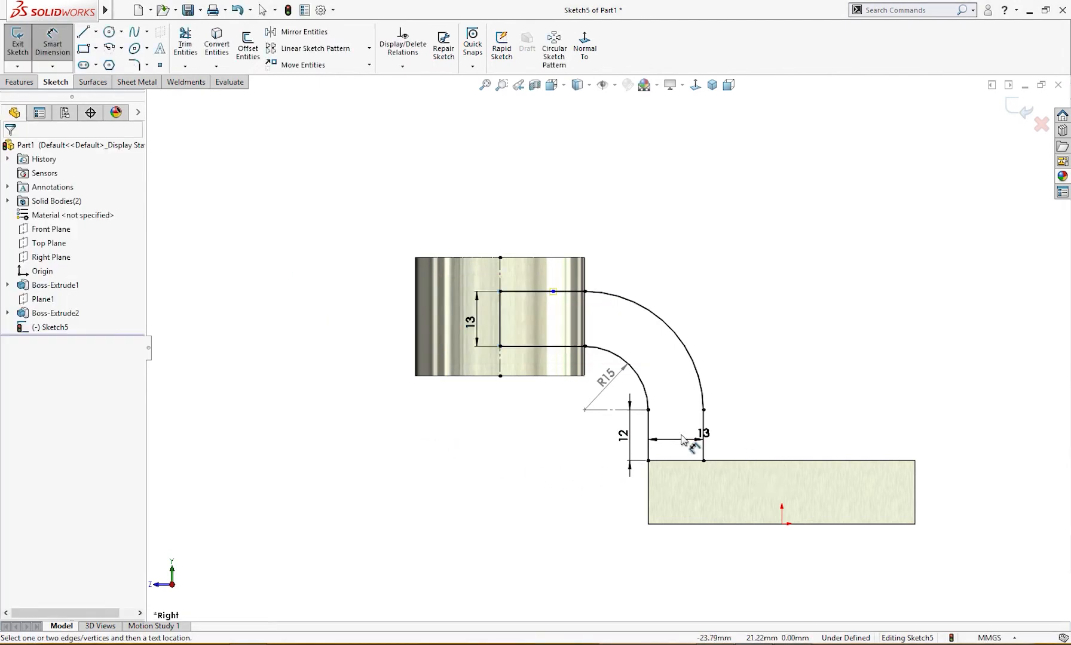
Reposition the 13 mm arm-width dimension so its text sits between the two vertical lines.
mouse_move(706, 436)
mouse_down()
mouse_move(680, 435)
mouse_move(679, 423)
mouse_up()
scroll(699, 448, down, 2)
scroll(698, 450, up, 2)
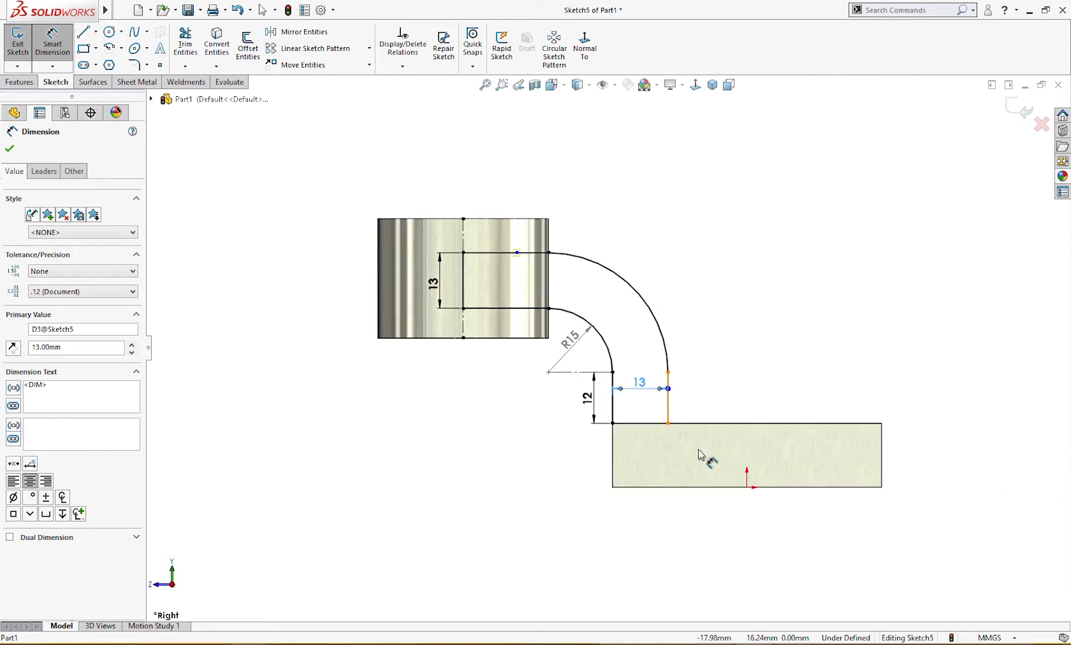
click(700, 424)
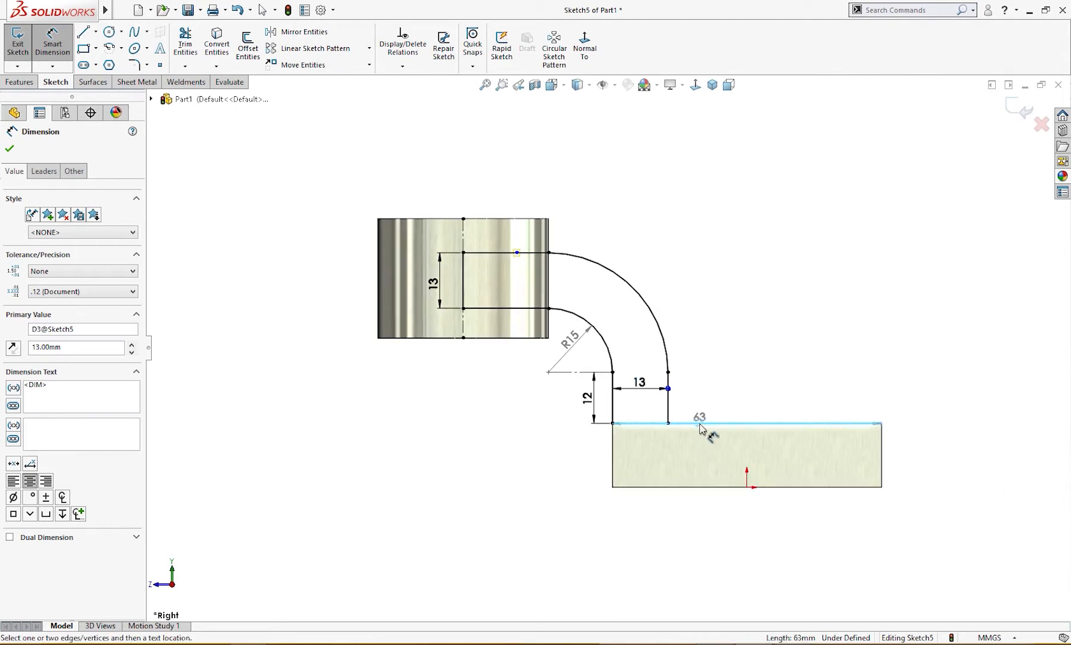
key(Escape)
click(697, 425)
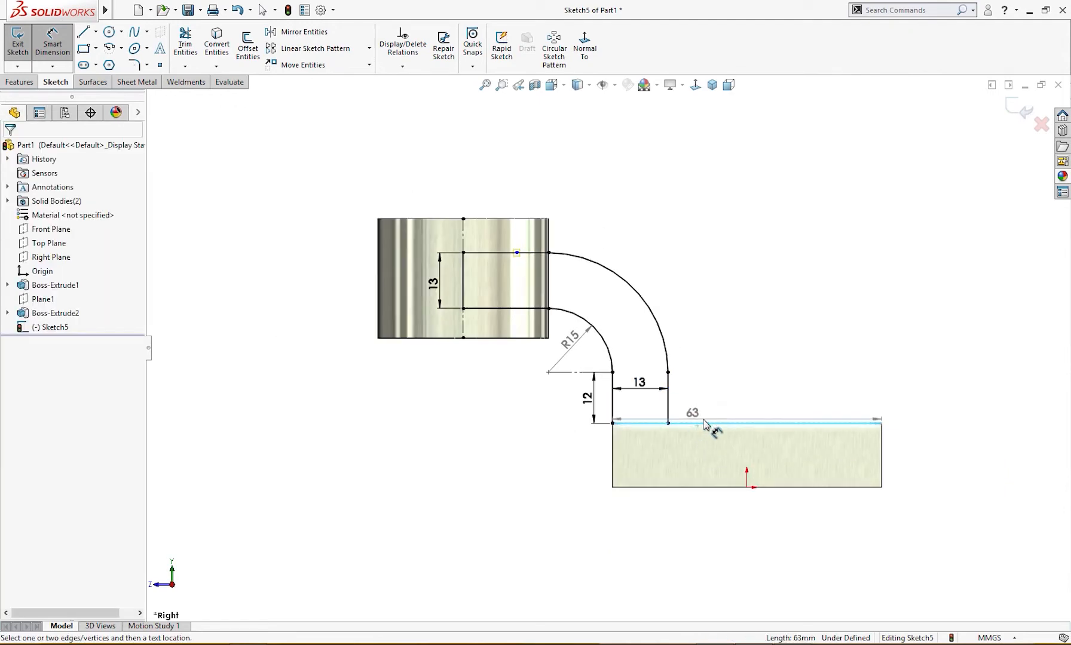
key(Escape)
key(Escape)
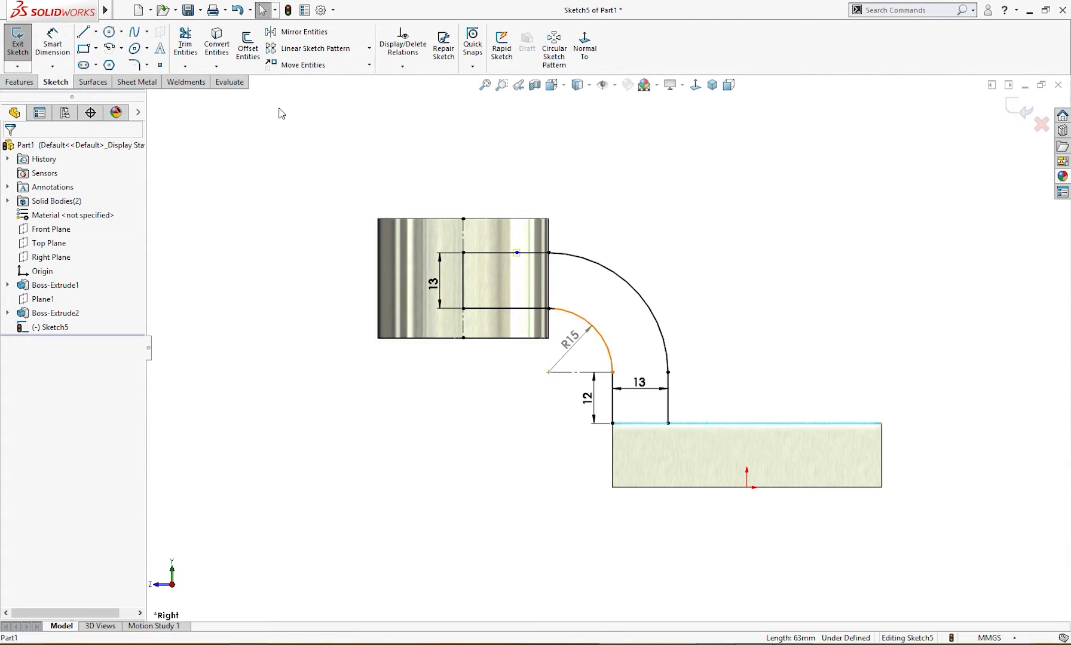
click(779, 294)
scroll(677, 414, down, 3)
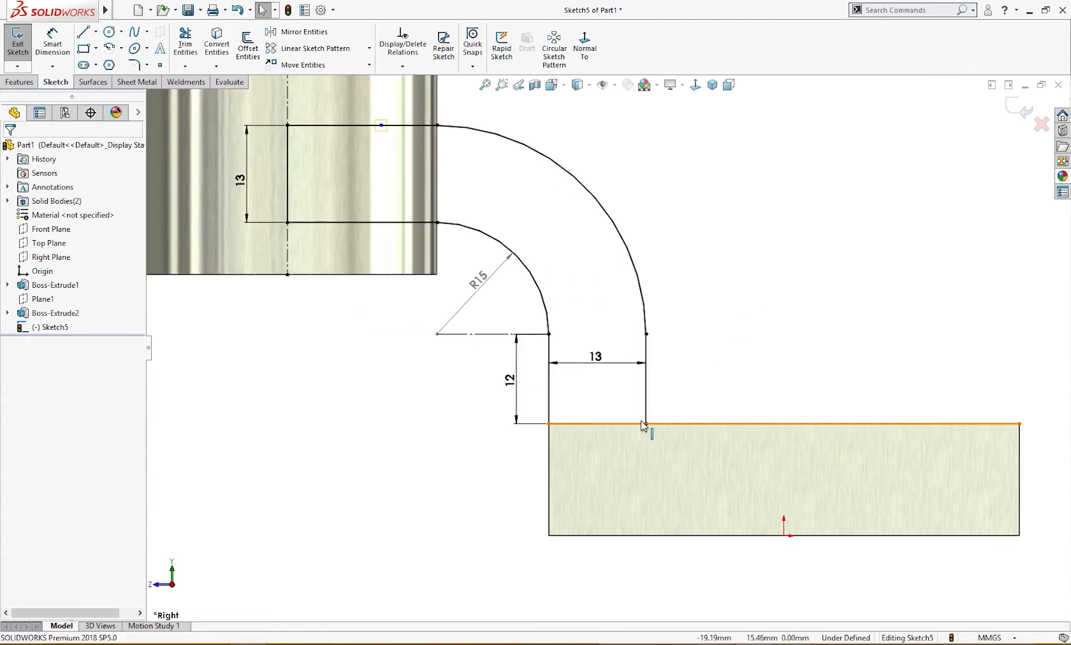
Check the reference drawing and add a 7 mm sketch fillet between the arm's outer vertical line and the base plate's top line.
key(alt+Tab)
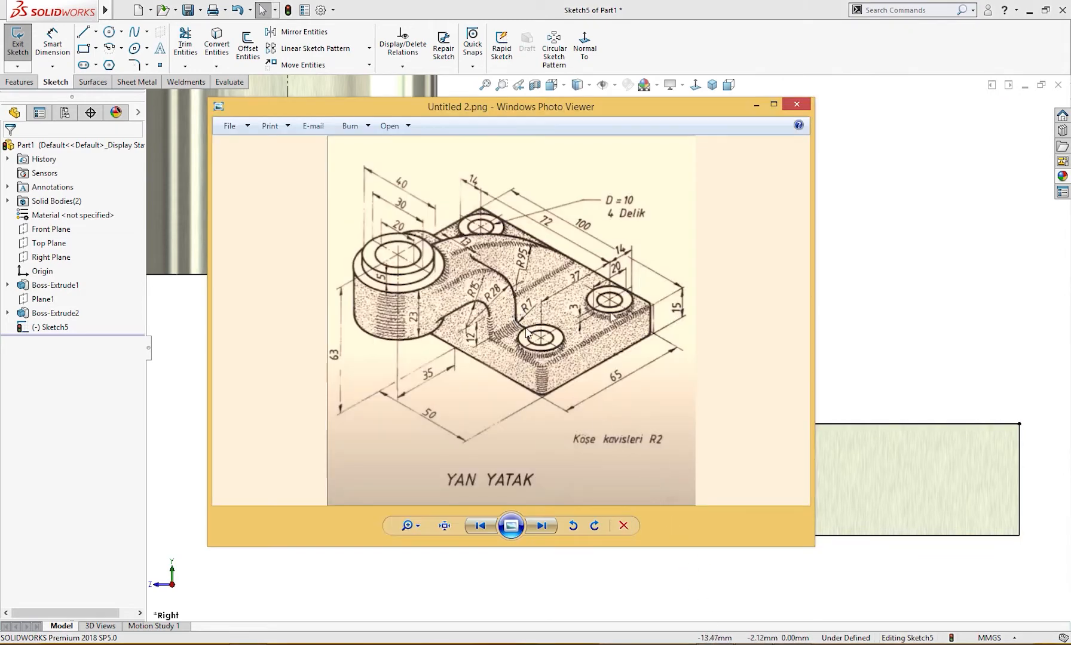
click(757, 107)
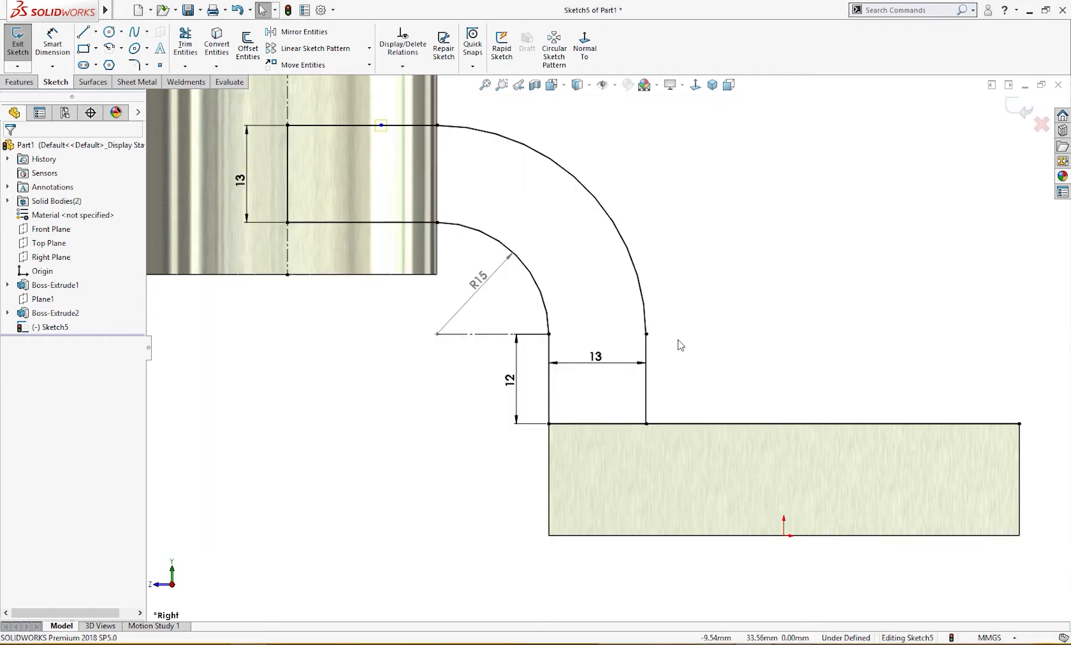
click(135, 64)
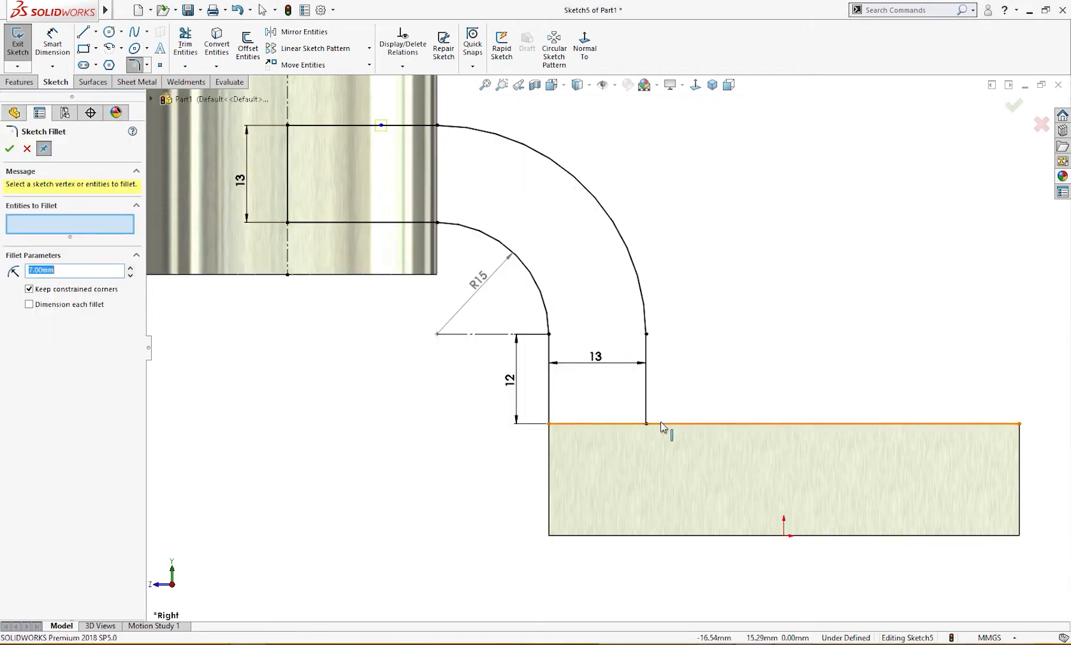
click(661, 425)
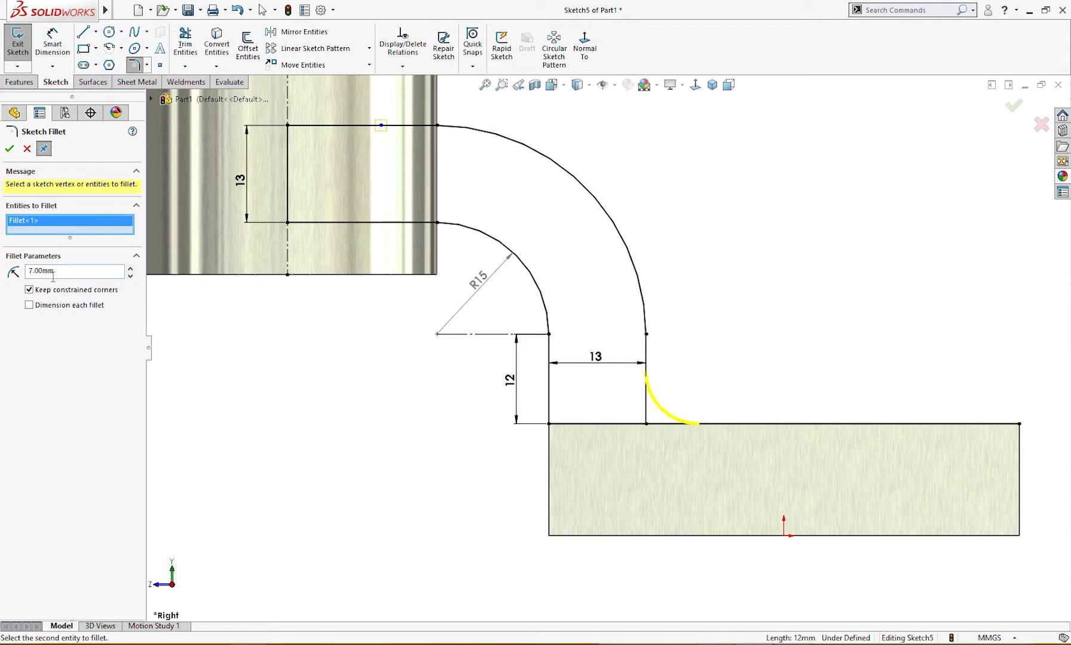
click(9, 149)
key(f)
mouse_move(625, 442)
middle_down()
mouse_move(634, 438)
mouse_move(635, 452)
middle_up()
key(Escape)
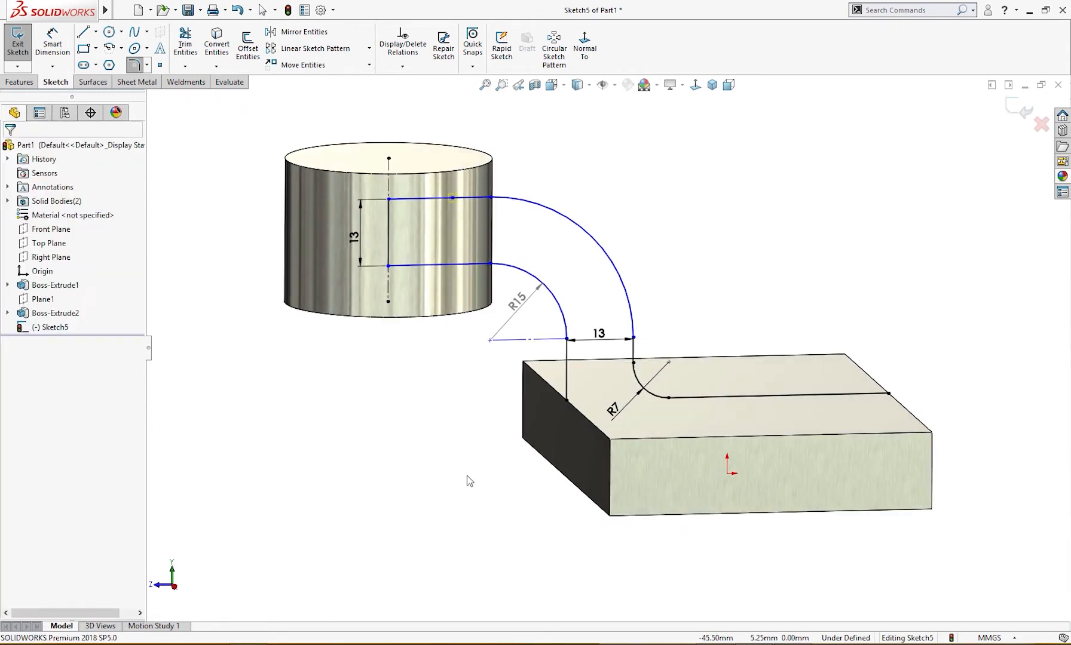
Close the arm profile with a horizontal line from the fillet's lower end to the foot of the inner vertical line.
key(l)
click(668, 397)
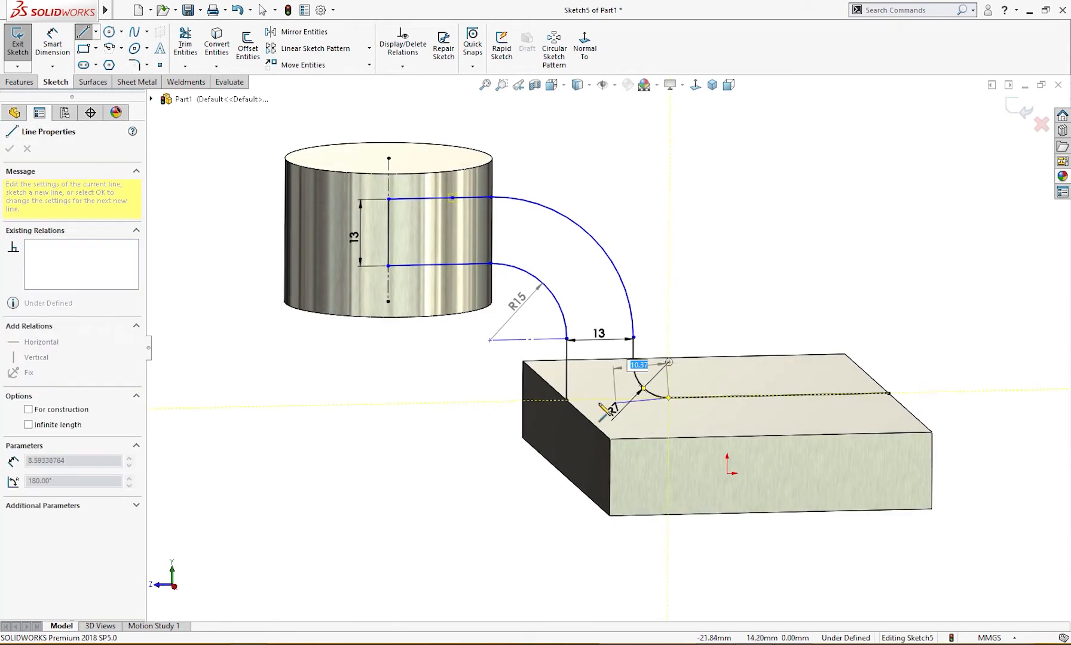
click(566, 400)
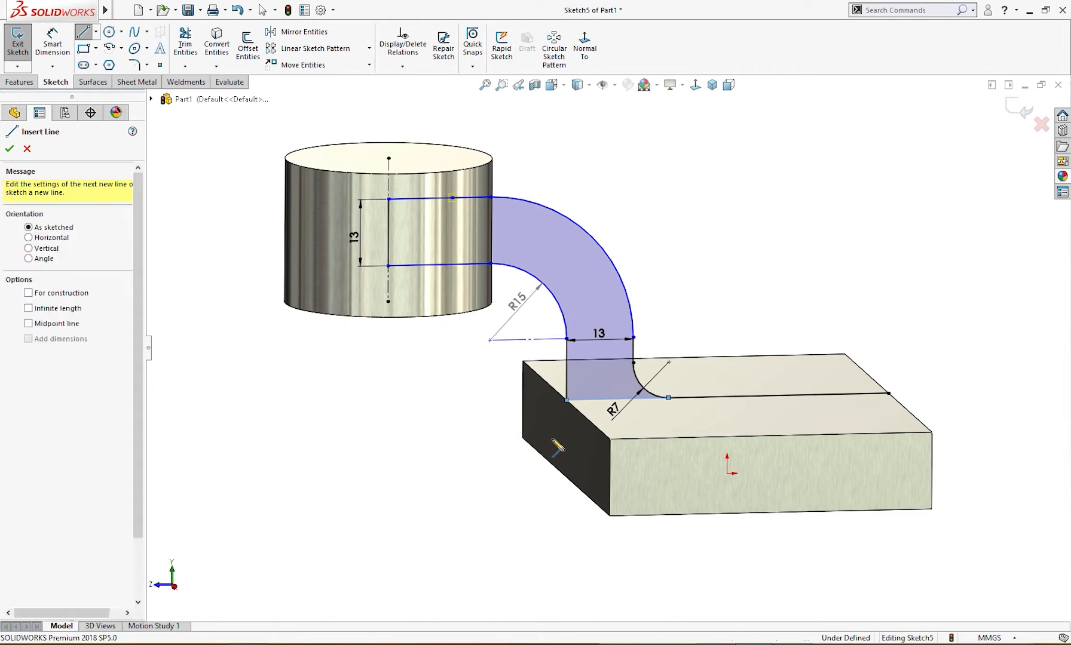
key(Escape)
Power Trim the leftover line running along the base plate's top beyond the fillet.
right_drag(694, 421, 740, 456)
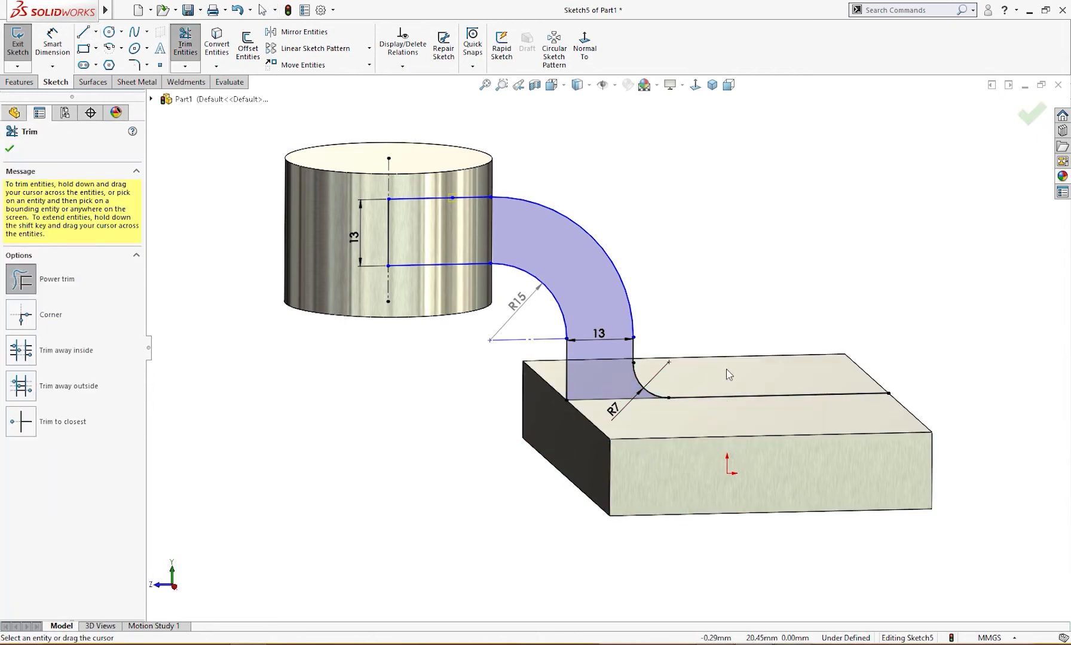
drag(729, 375, 749, 415)
middle_drag(743, 424, 724, 378)
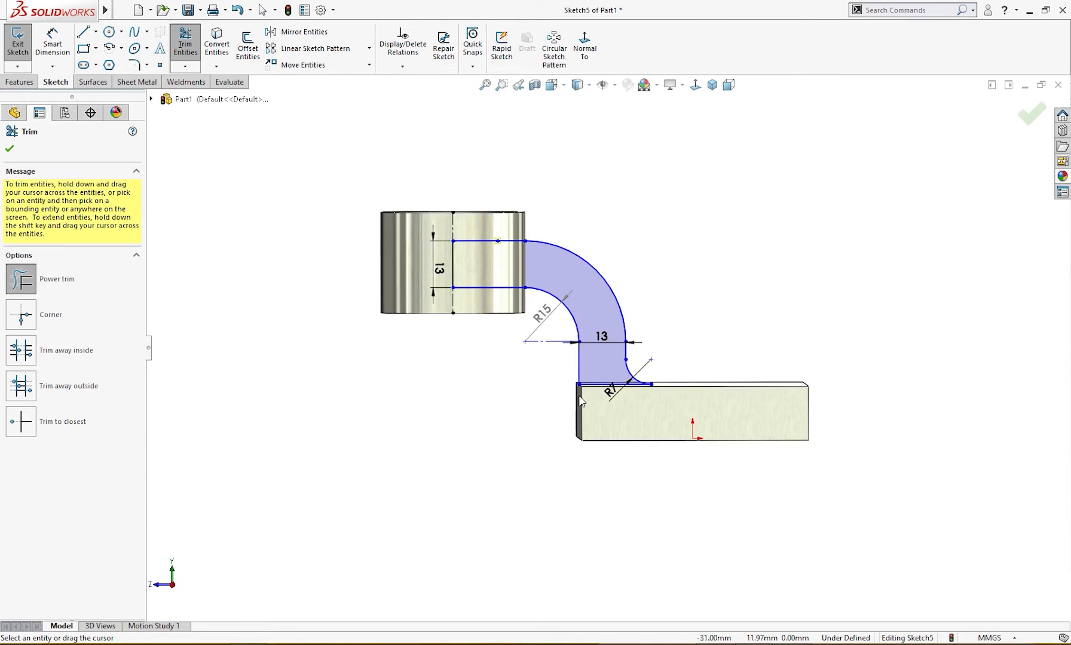
Dimension the arm's inner vertical line at 12 mm.
scroll(568, 375, down, 2)
right_drag(558, 379, 561, 339)
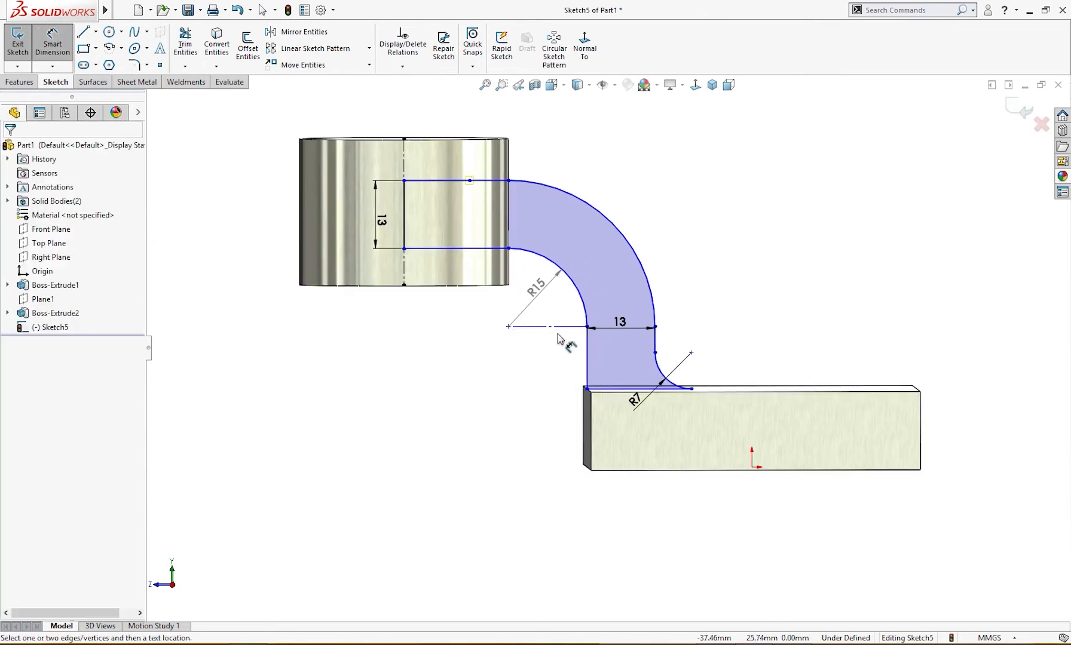
click(589, 366)
click(544, 362)
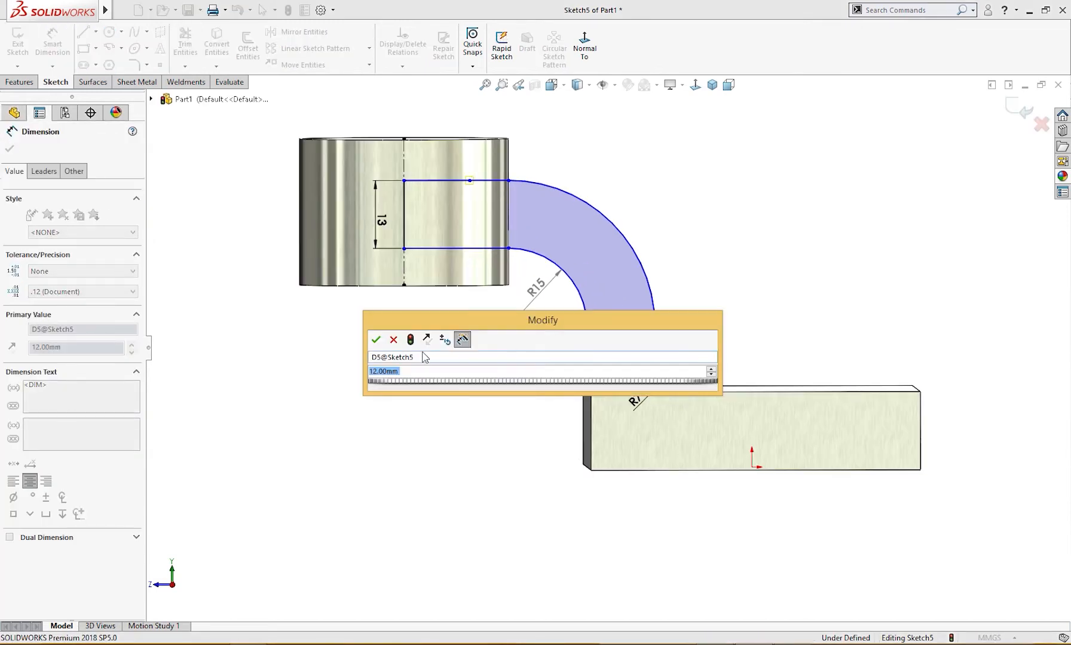
click(375, 341)
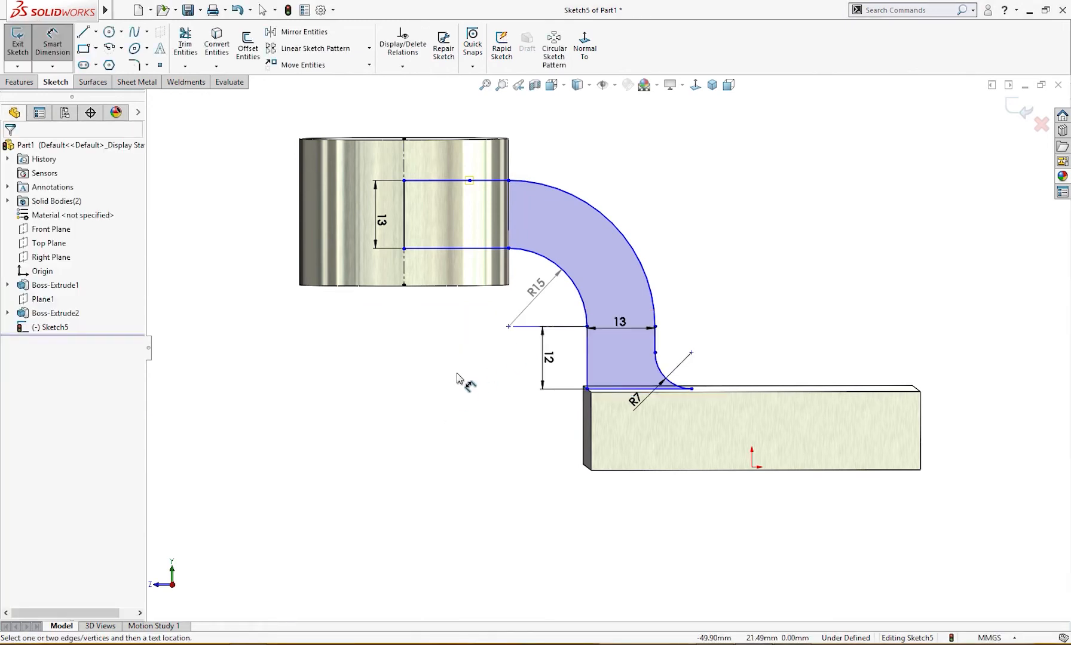
Try to edit the driven radius dimension on the arm's inner arc, and delete that dimension.
right_drag(446, 390, 482, 366)
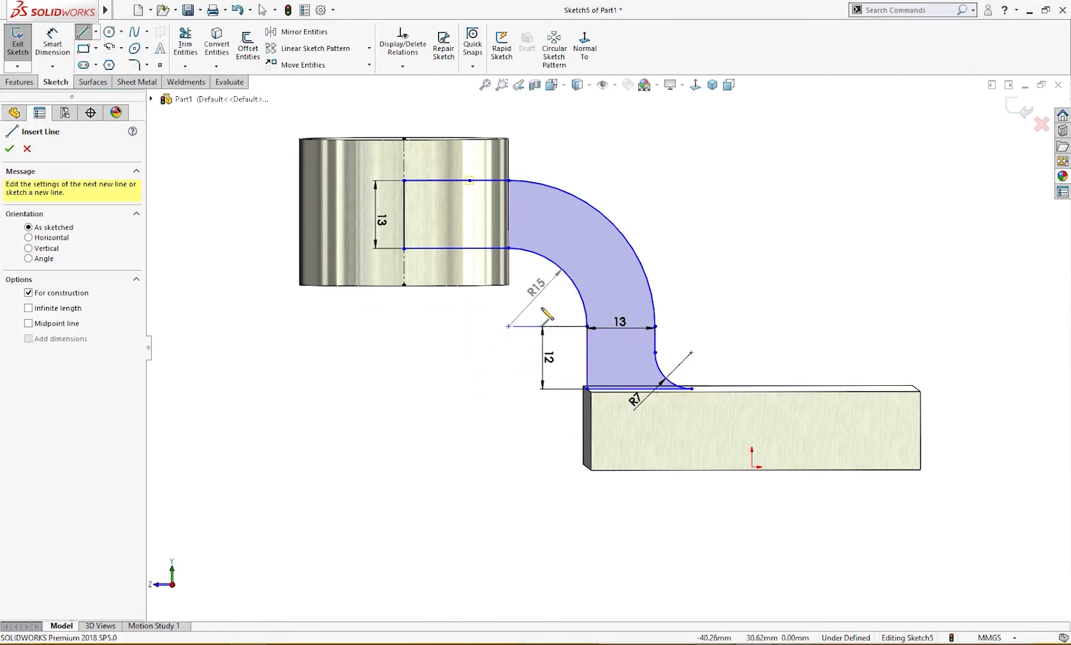
key(Escape)
double_click(542, 296)
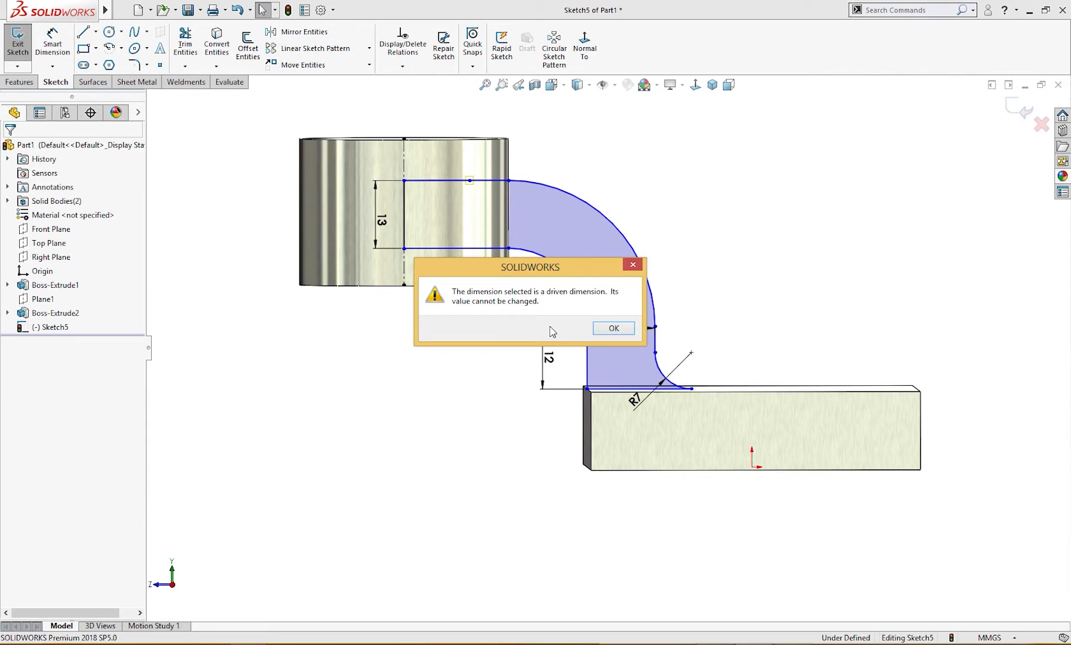
click(610, 328)
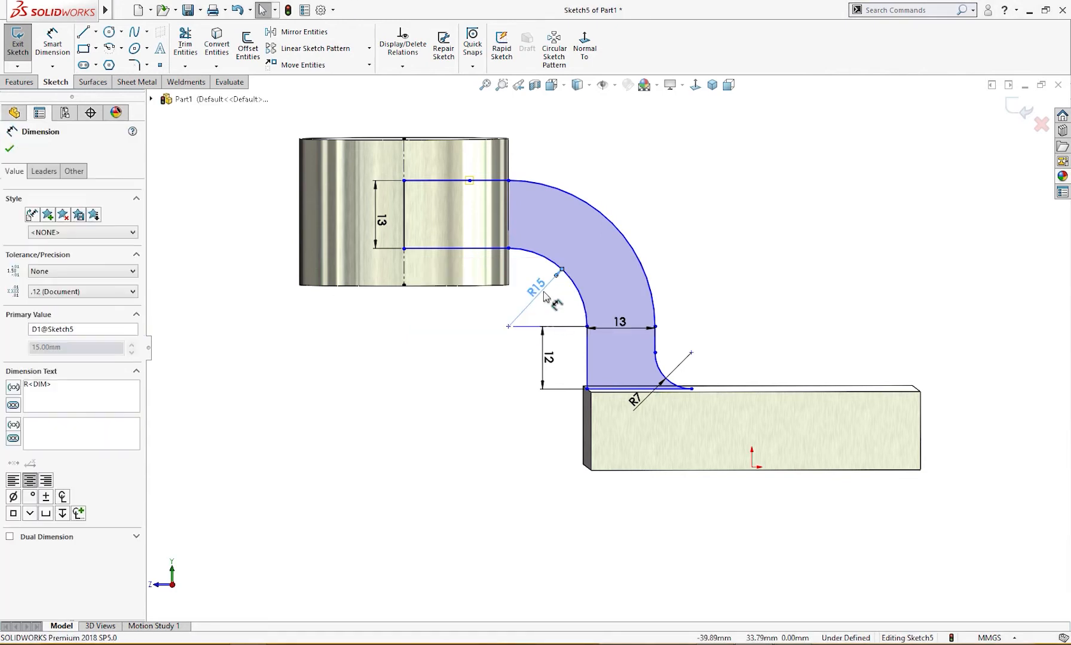
double_click(545, 299)
click(615, 332)
key(Delete)
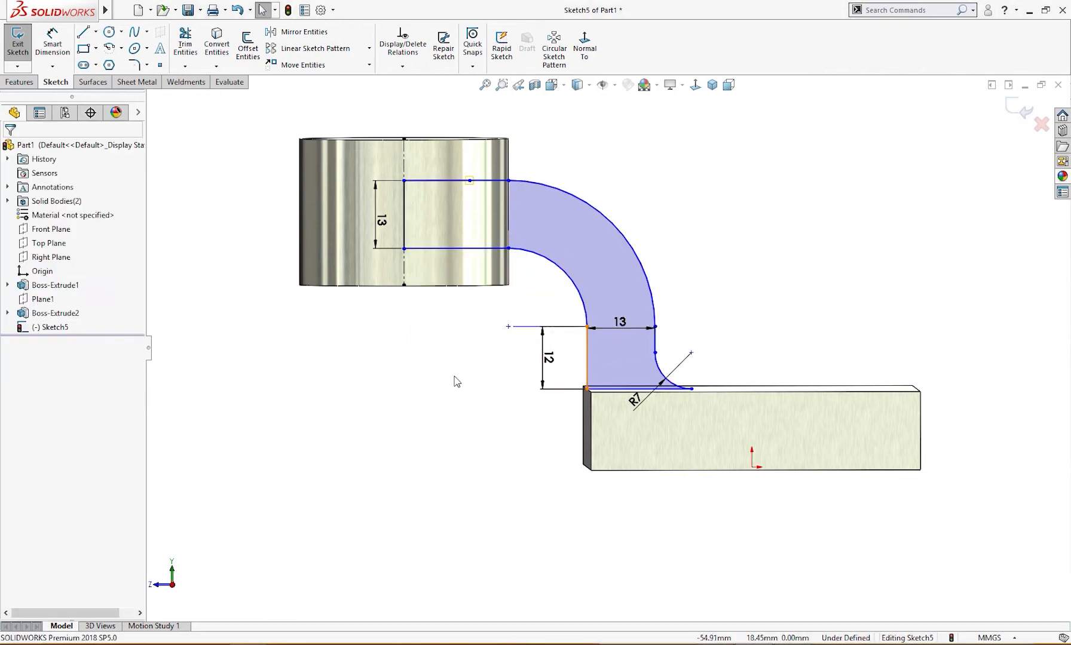
Dimension the arm's inner arc with a 15 mm radius.
right_drag(454, 376, 464, 318)
click(574, 279)
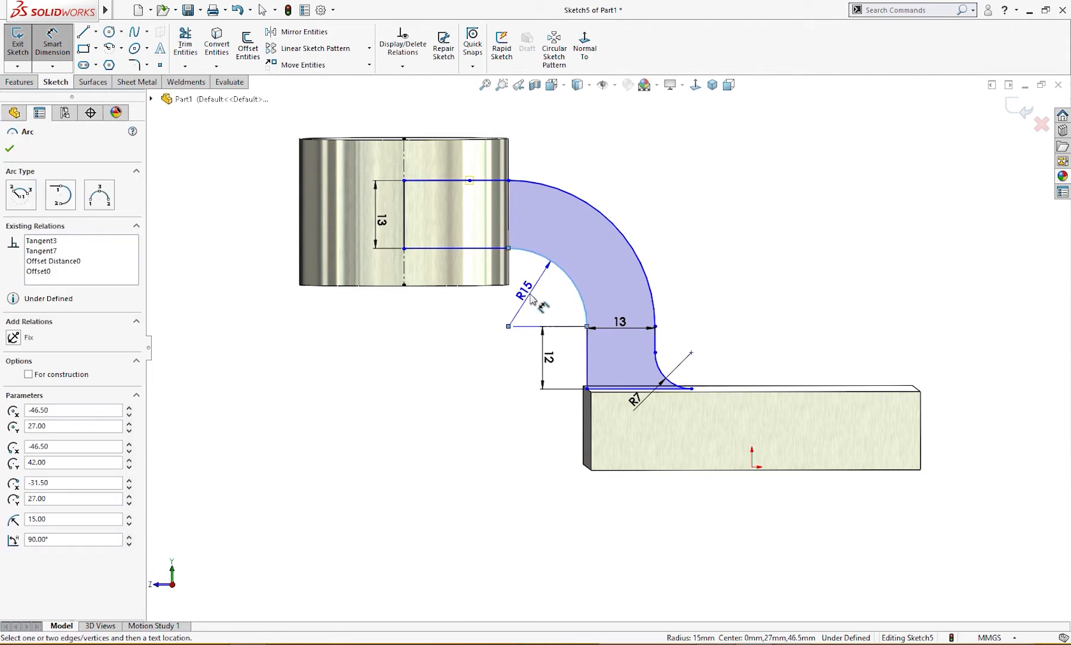
click(534, 299)
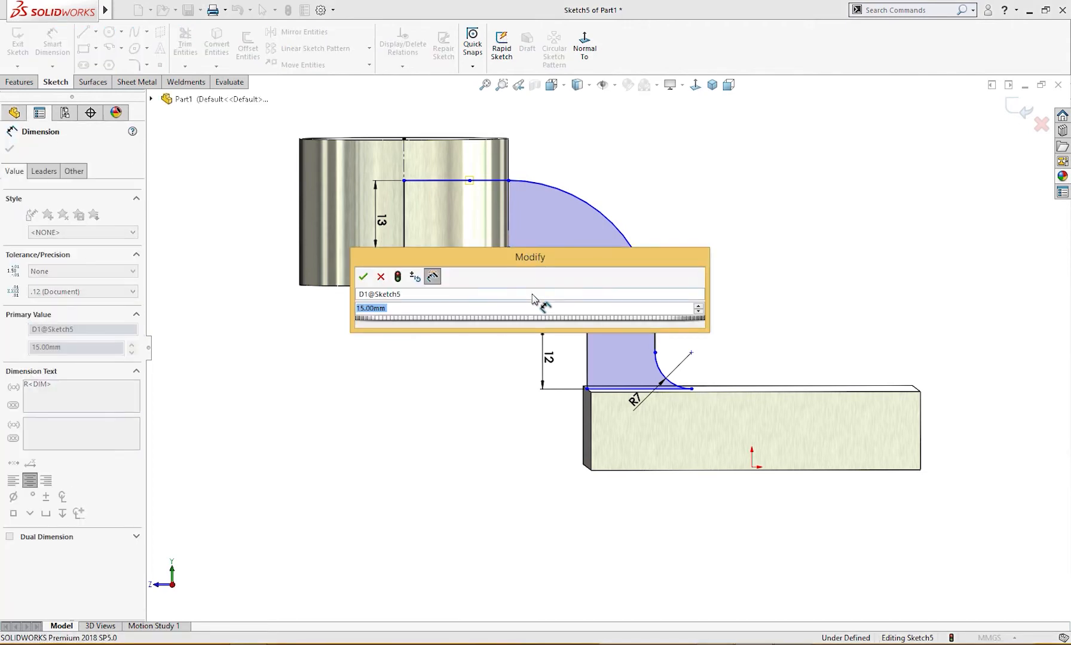
click(363, 277)
Add a driven R28 dimension to the arm's outer arc and move the 13 mm width dimension slightly lower.
click(624, 234)
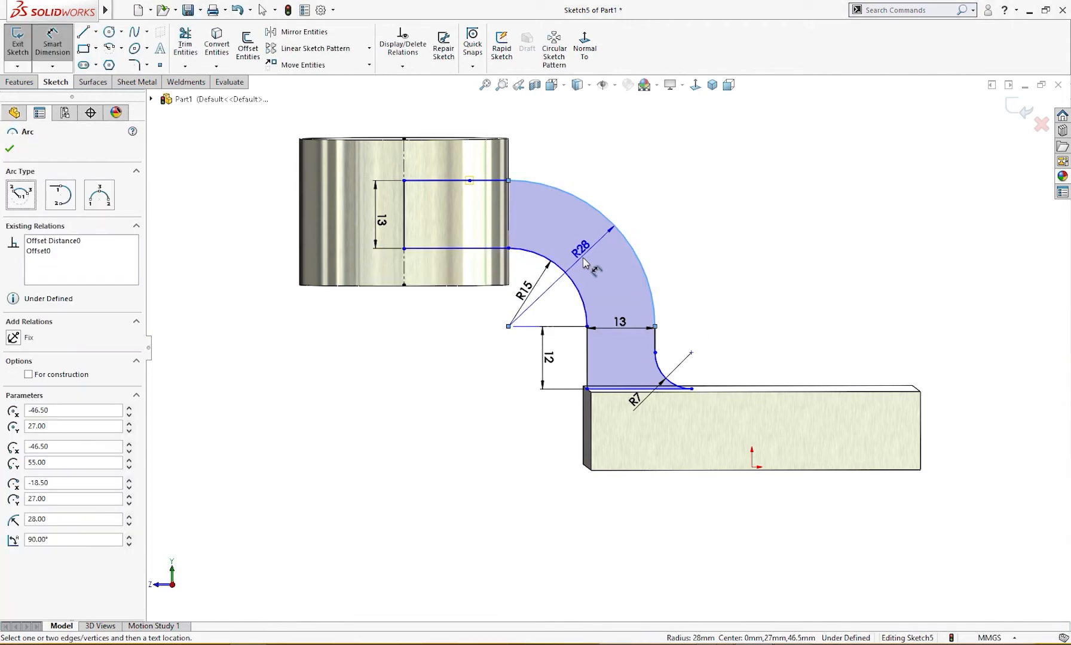
click(589, 268)
click(637, 302)
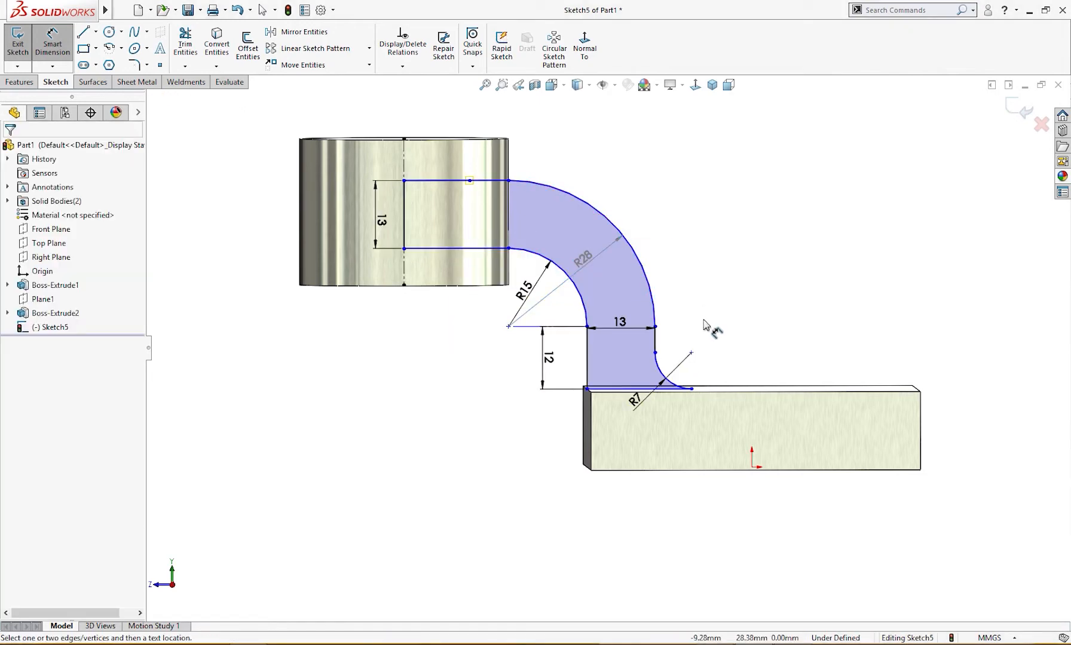
drag(622, 323, 624, 339)
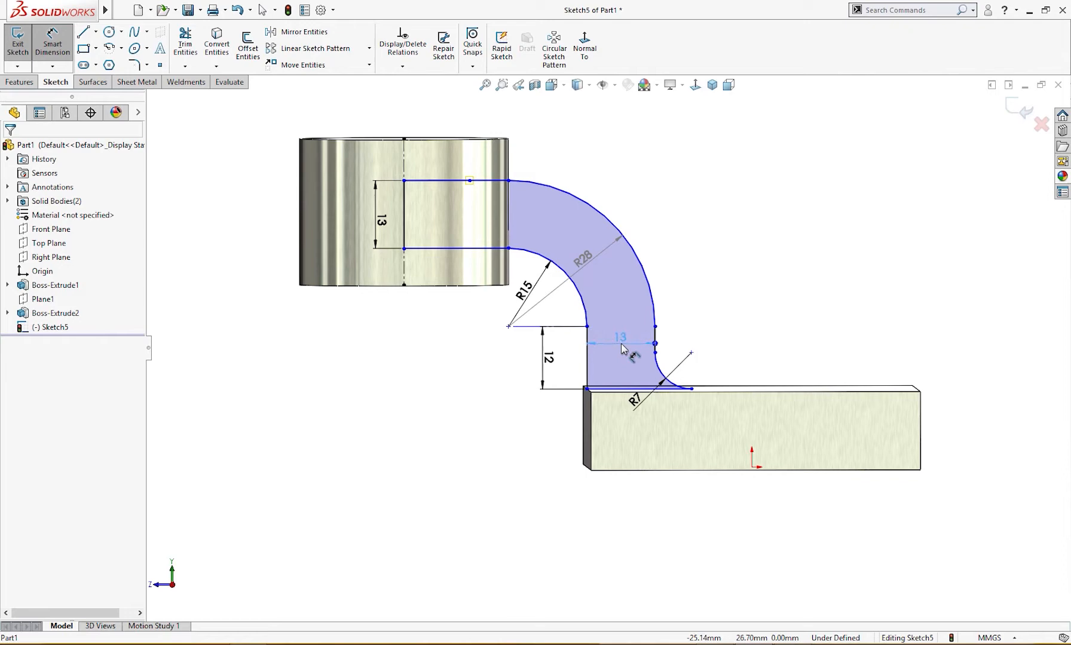
click(724, 350)
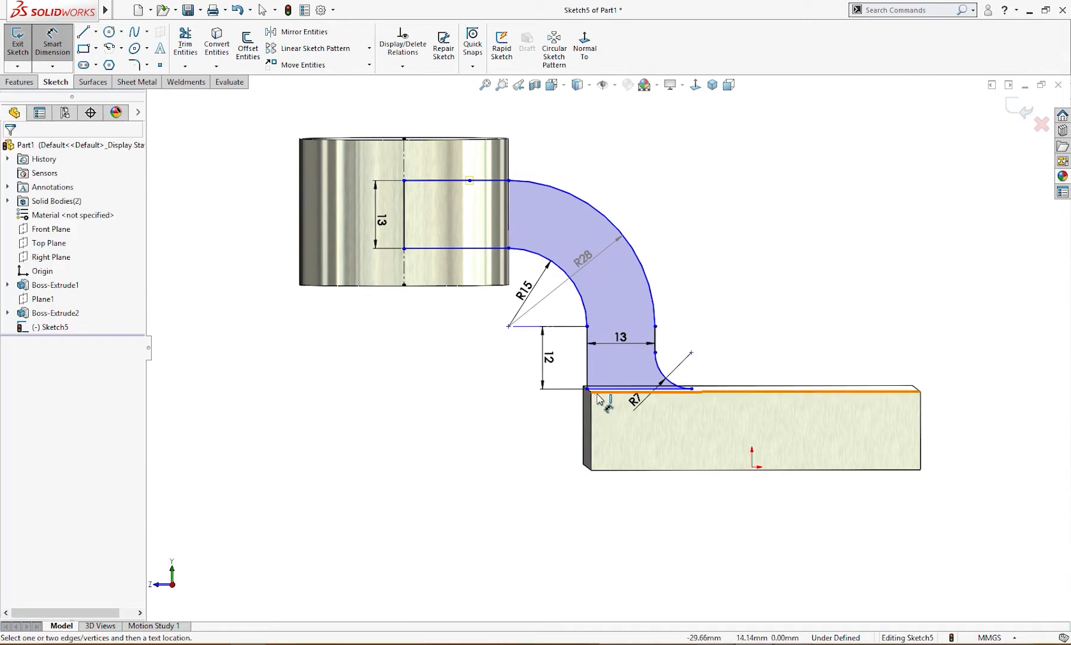
Try to make the arm profile's lower inner corner coincident with the base plate's upper corner, and undo the relation.
scroll(595, 395, down, 3)
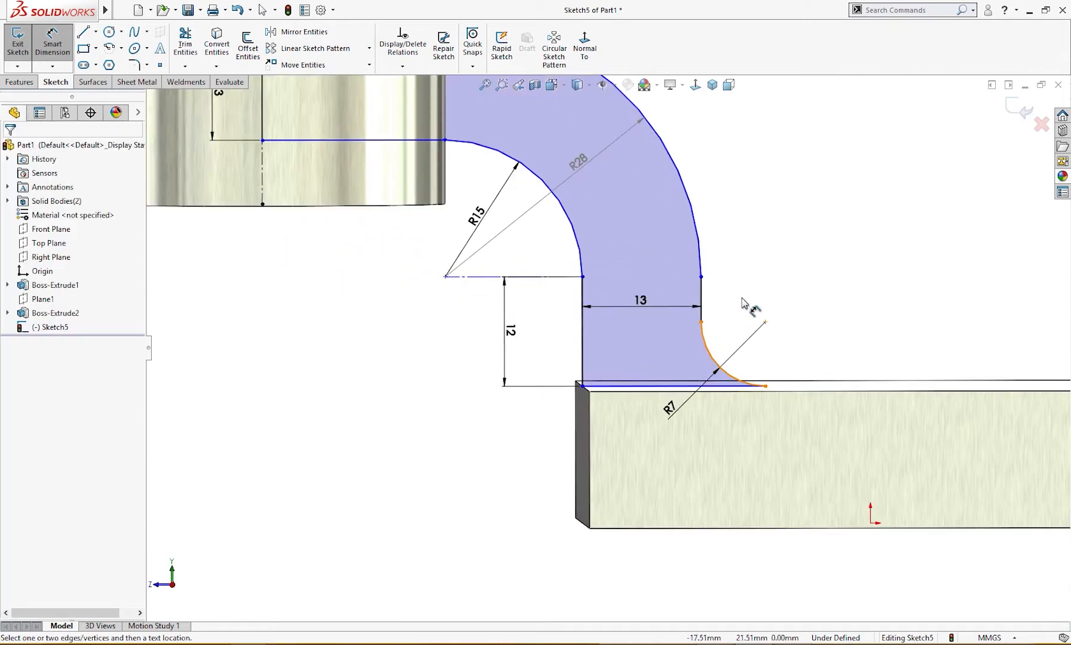
click(585, 46)
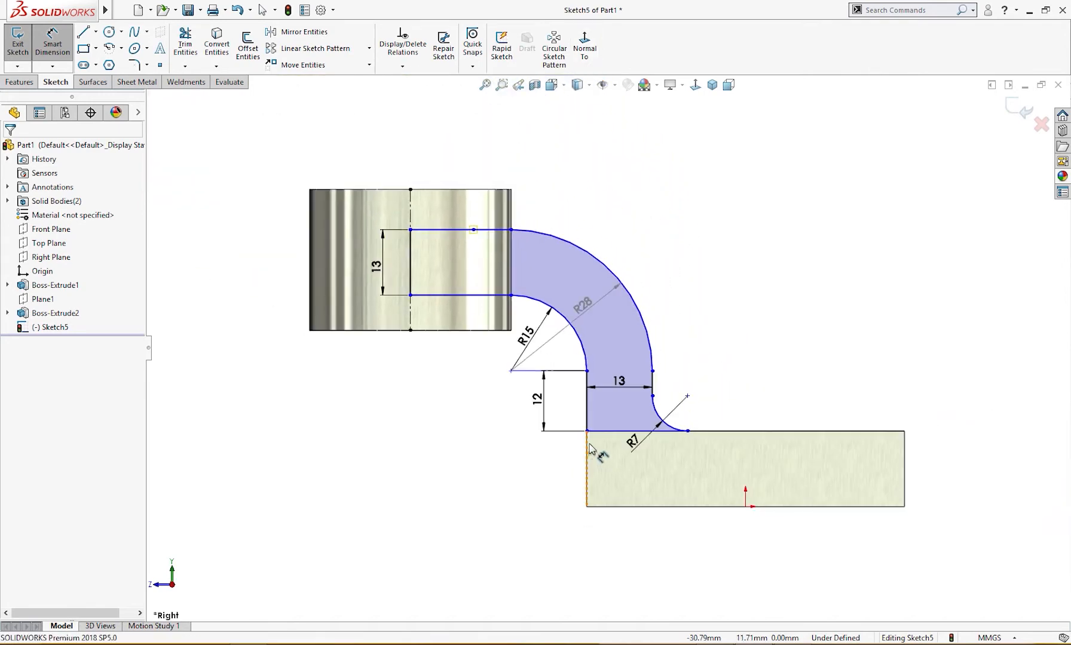
scroll(590, 450, down, 2)
click(589, 407)
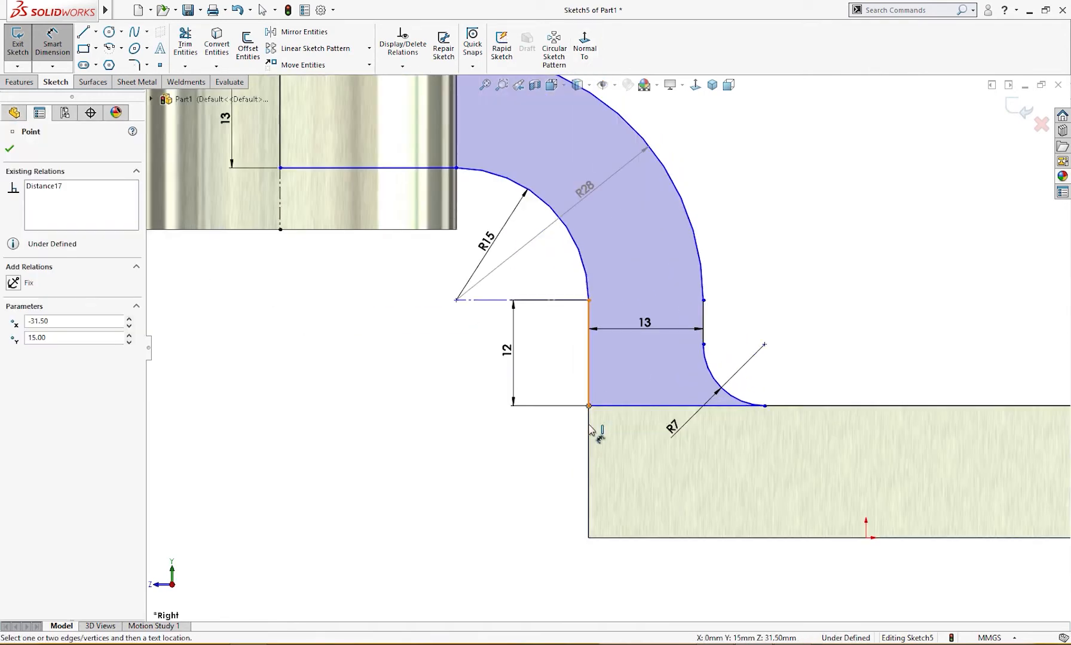
key(Escape)
key(Escape)
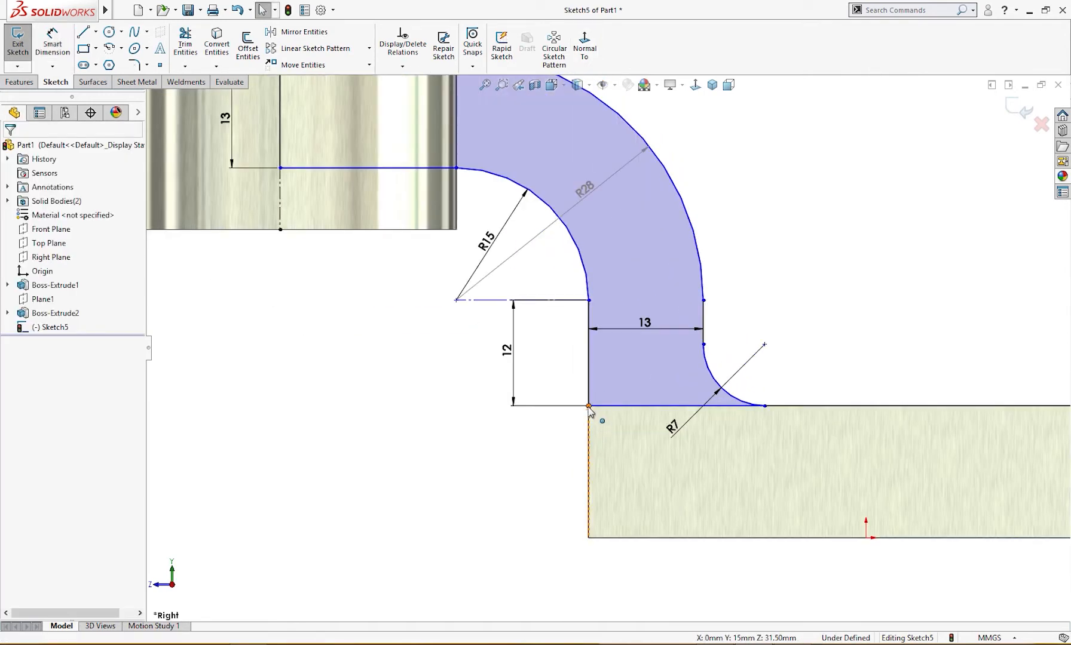
mouse_move(589, 406)
mouse_down()
mouse_move(590, 385)
mouse_move(589, 397)
mouse_up()
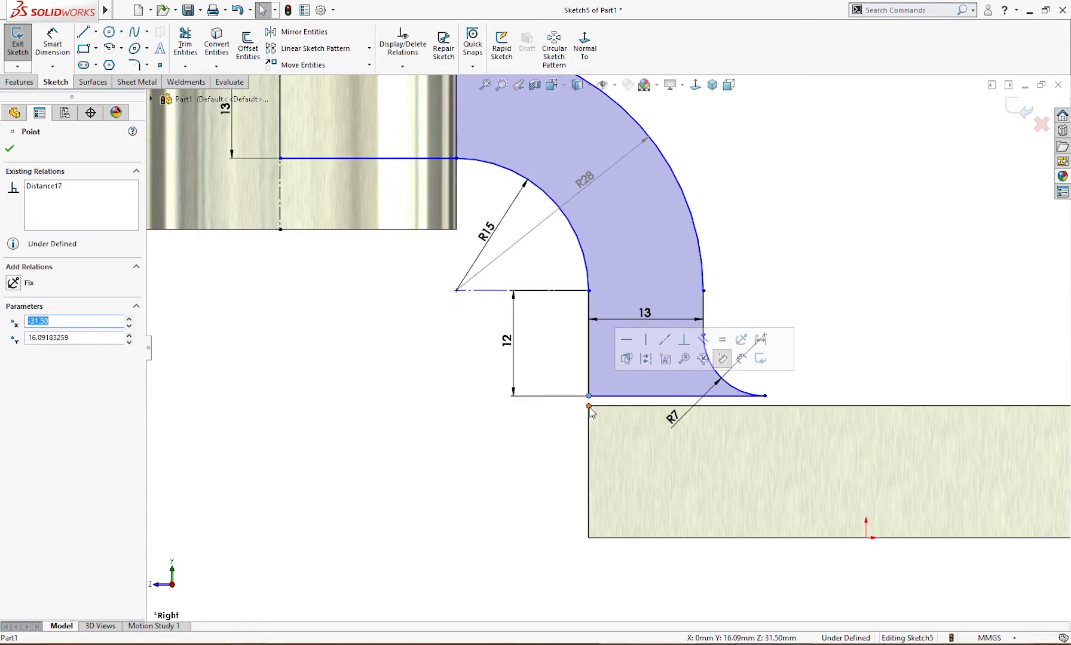
click(589, 407)
ctrl+click(589, 397)
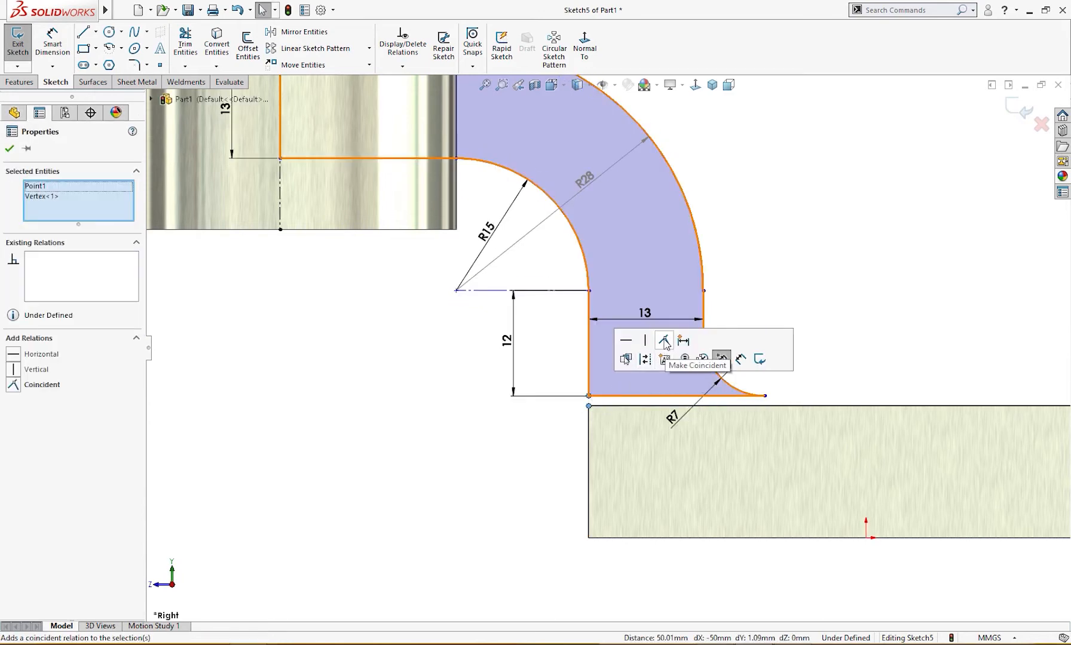
click(664, 341)
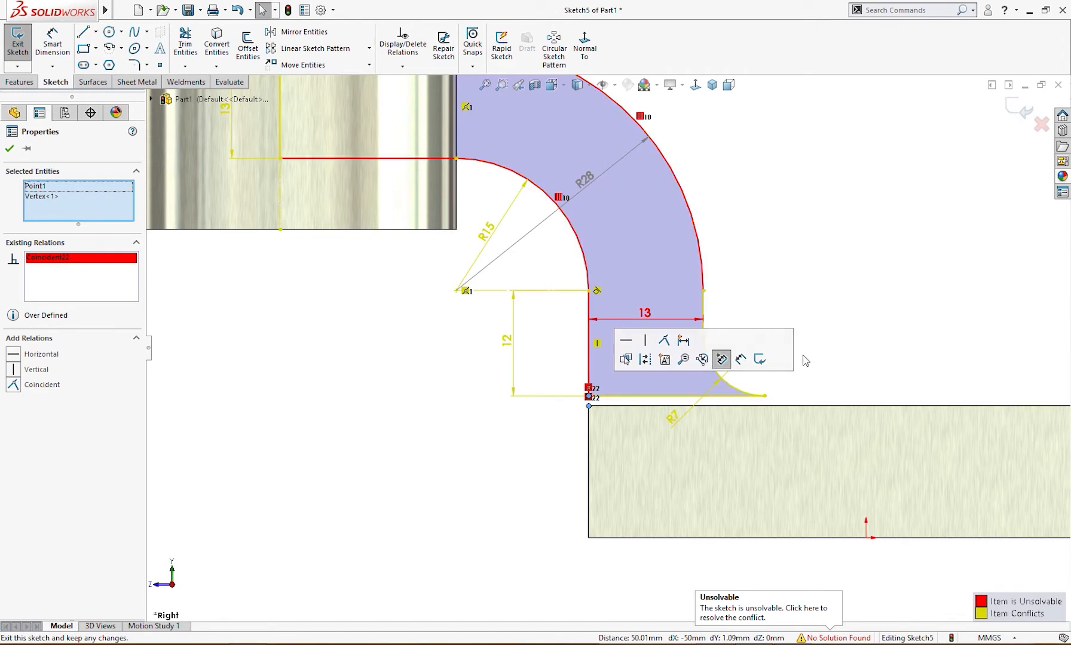
key(ctrl+z)
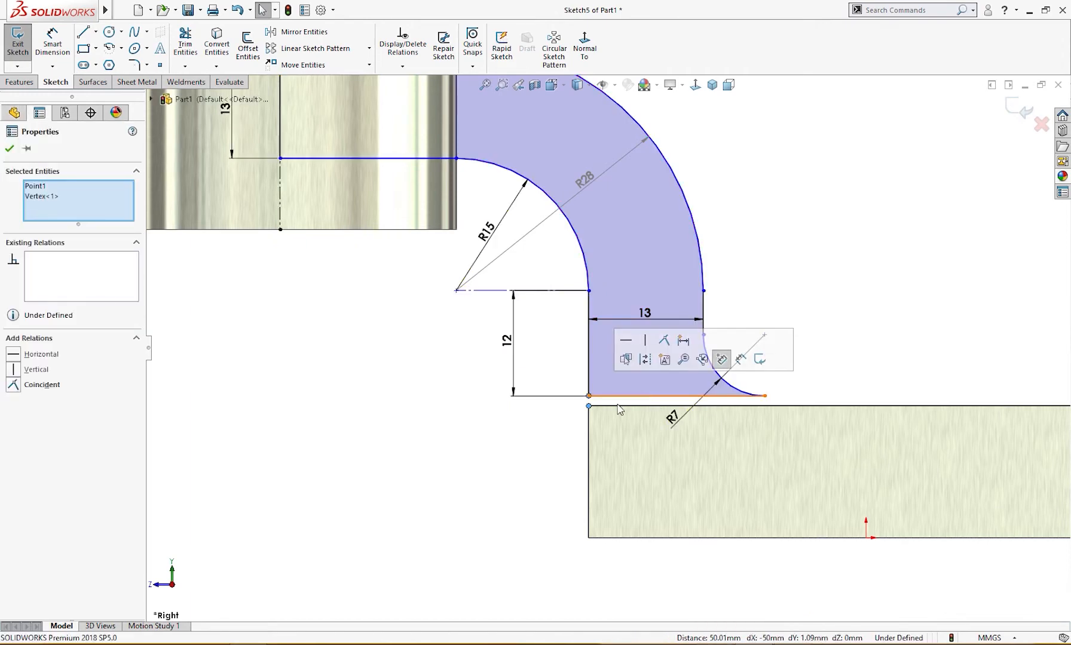
Move the arm profile's lower inner corner back down onto the base plate's upper corner.
drag(590, 397, 590, 412)
click(613, 329)
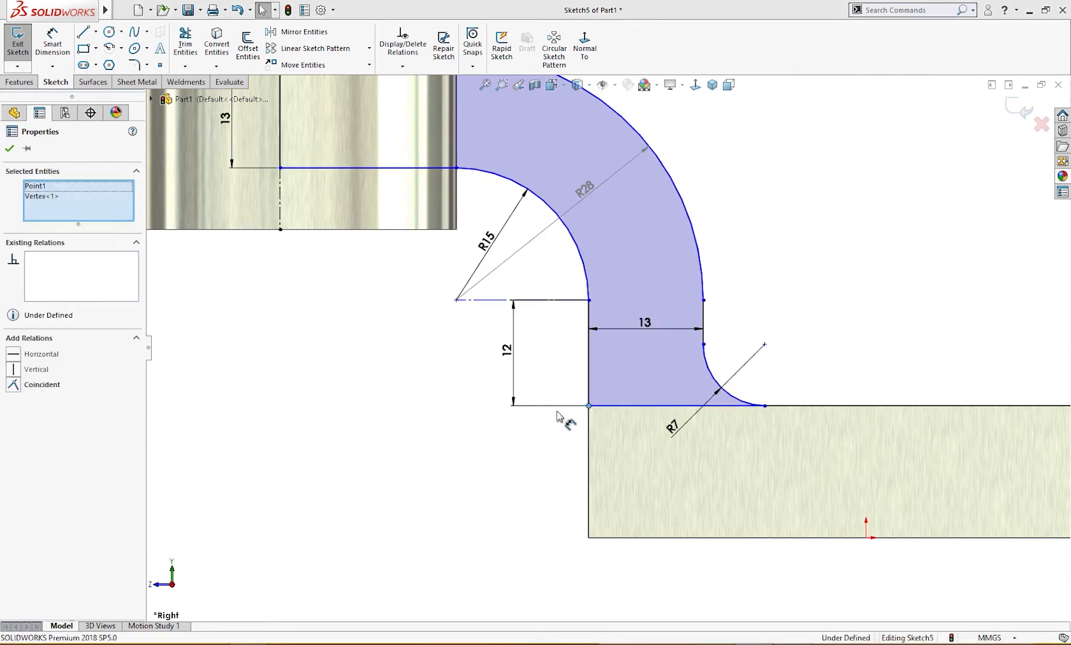
click(540, 438)
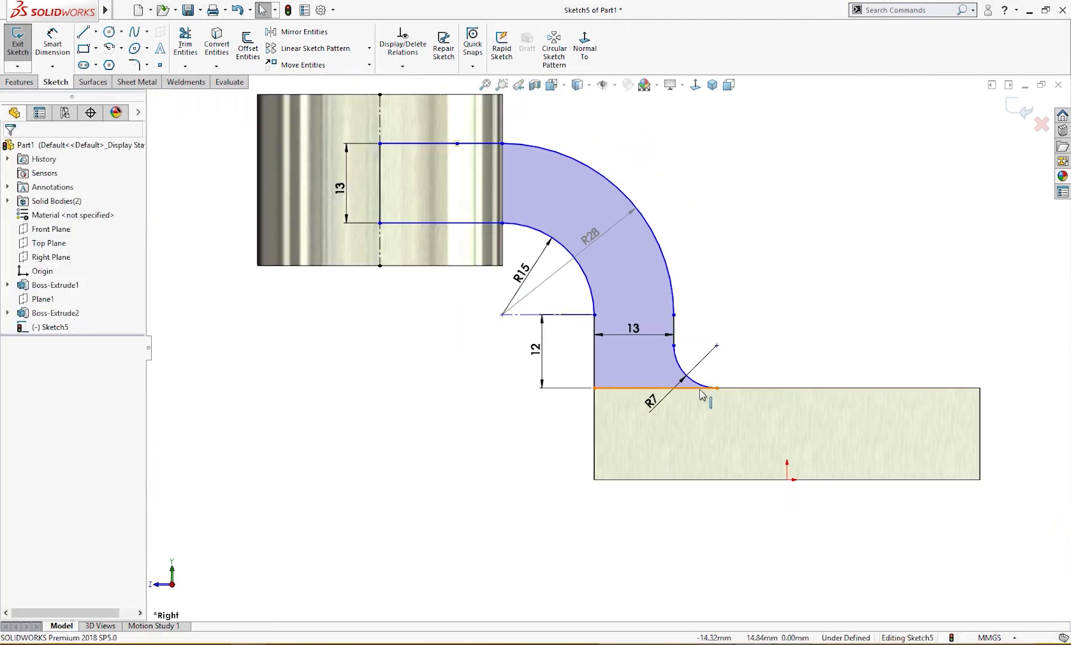
Make the arm profile's bottom line collinear with the base plate's top edge.
click(706, 389)
ctrl+click(741, 389)
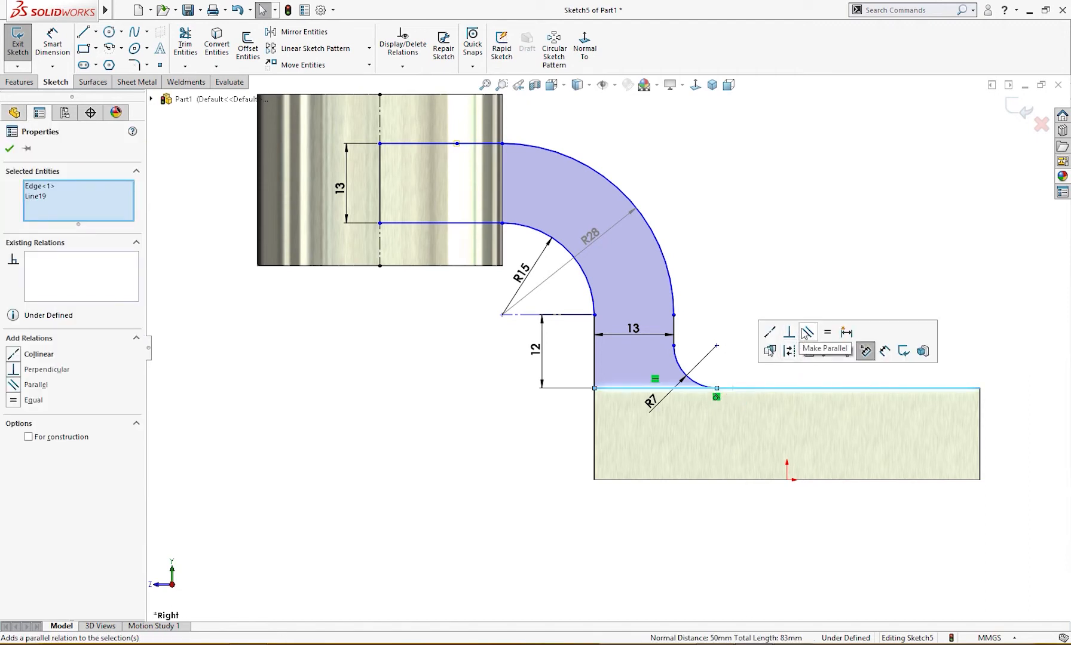
click(770, 333)
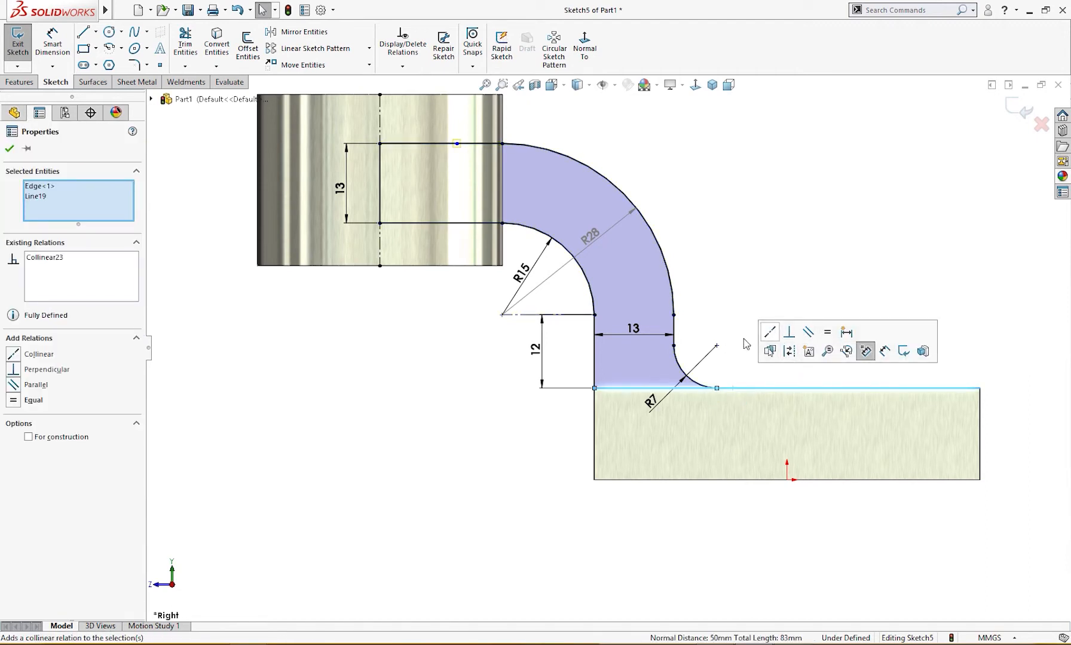
click(738, 363)
key(f)
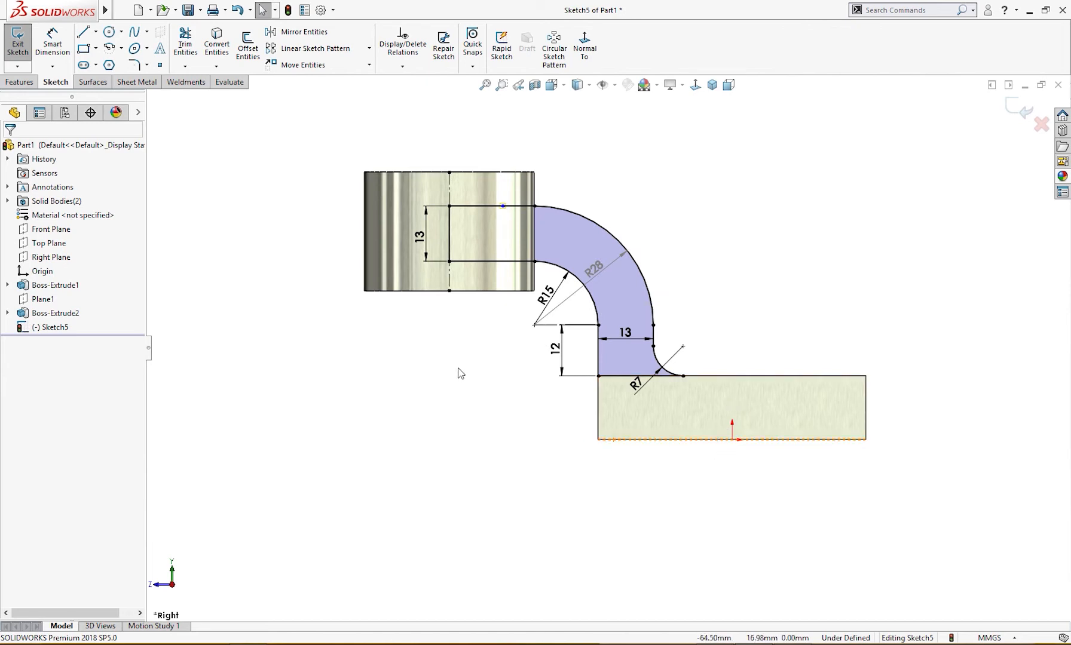
Extrude the closed arm contour 40 mm with the Mid Plane end condition, merging it with the boss and base plate.
key(s)
click(552, 477)
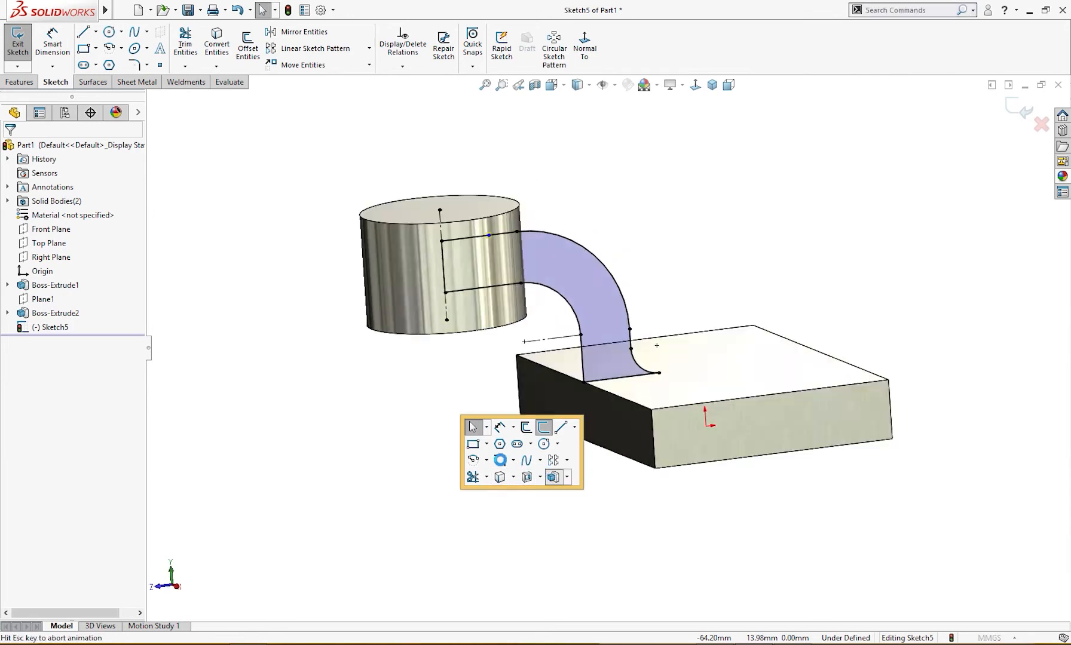
click(58, 230)
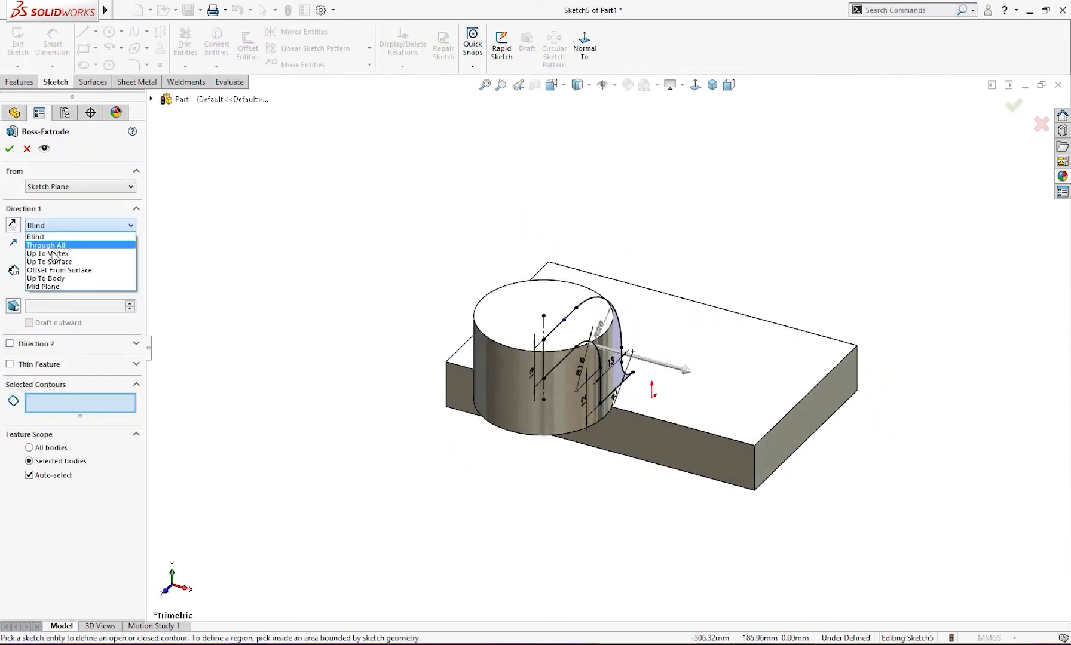
click(48, 288)
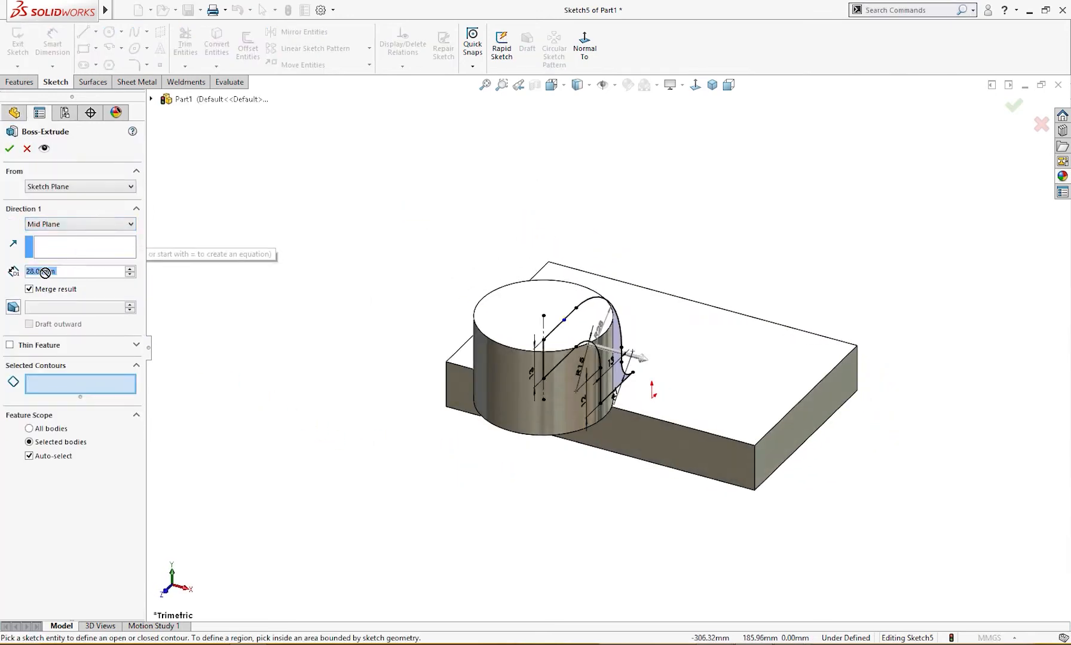
text(410)
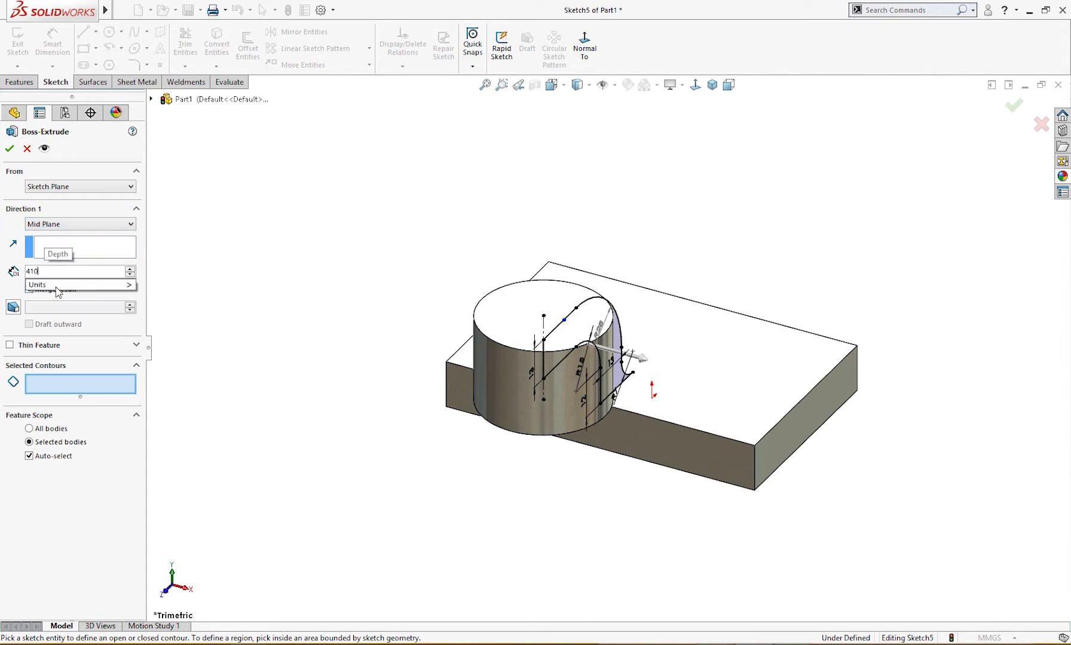
key(BackSpace)
key(BackSpace)
text(0)
key(Return)
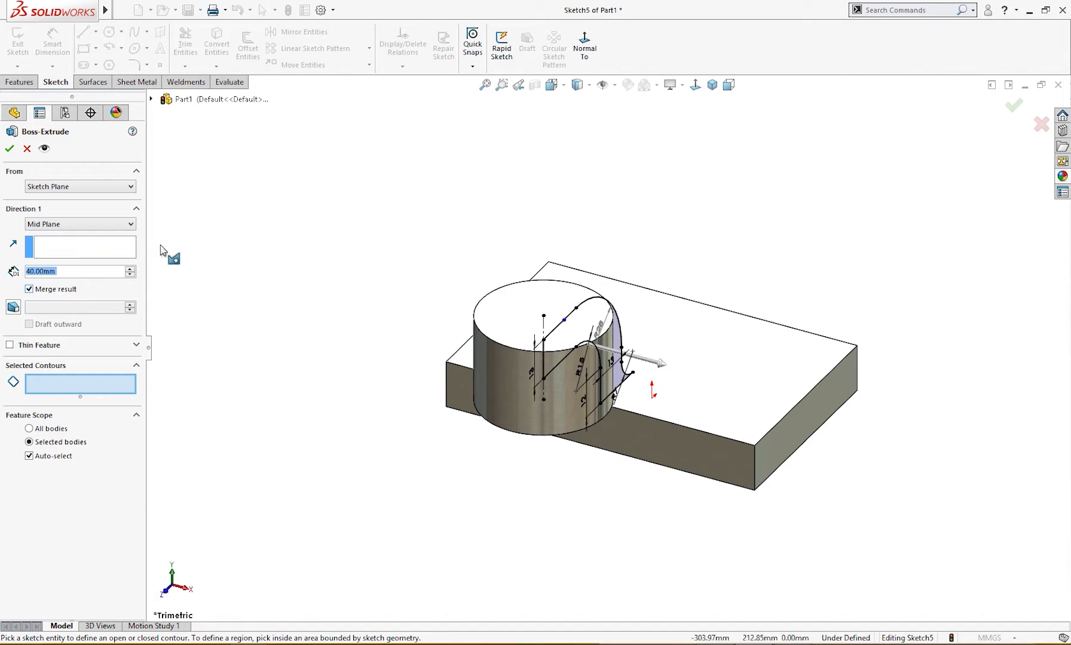
click(619, 346)
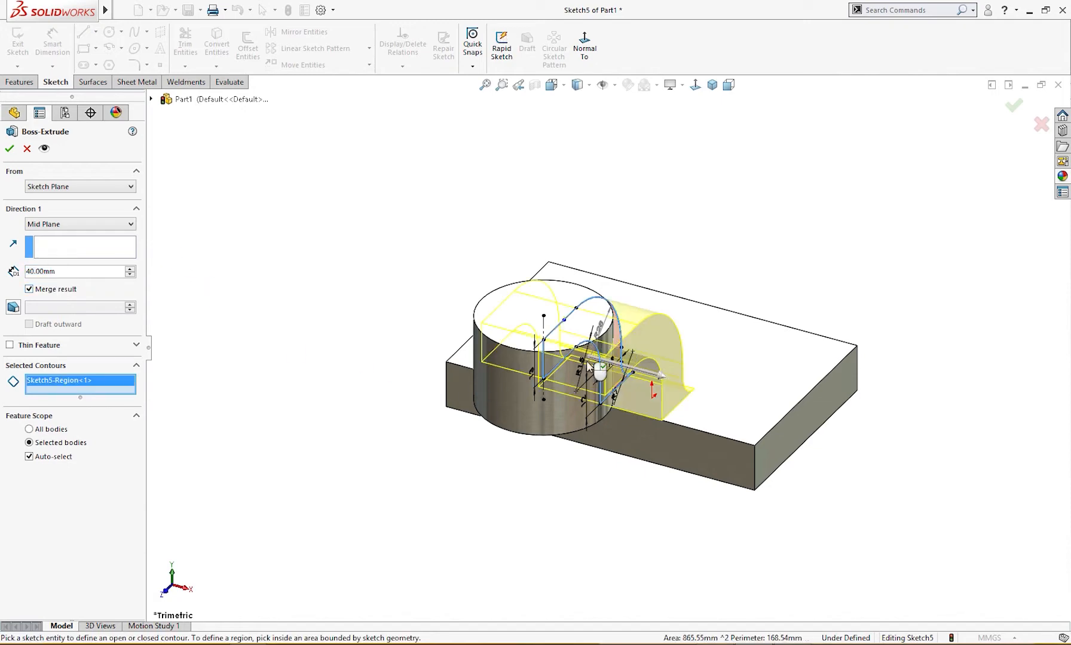
mouse_move(586, 360)
middle_down()
mouse_move(585, 461)
mouse_move(432, 397)
middle_up()
click(8, 150)
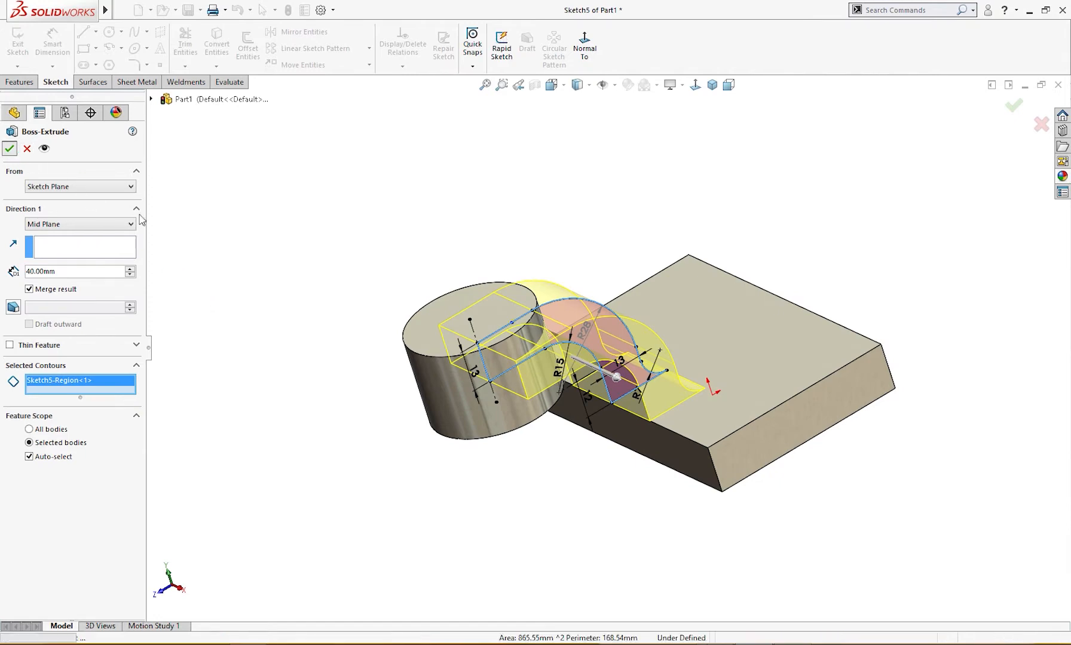
On the Right Plane, sketch a three-point arc of about 94 mm radius from the arm-boss junction to the base plate's far upper corner.
middle_drag(308, 340, 277, 263)
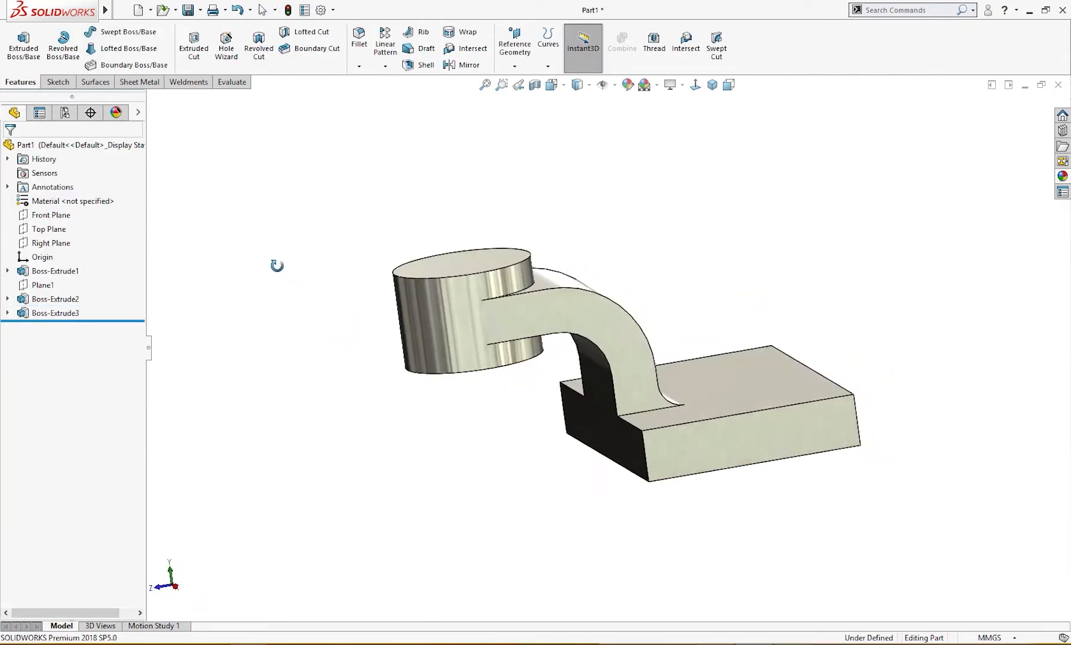
click(61, 239)
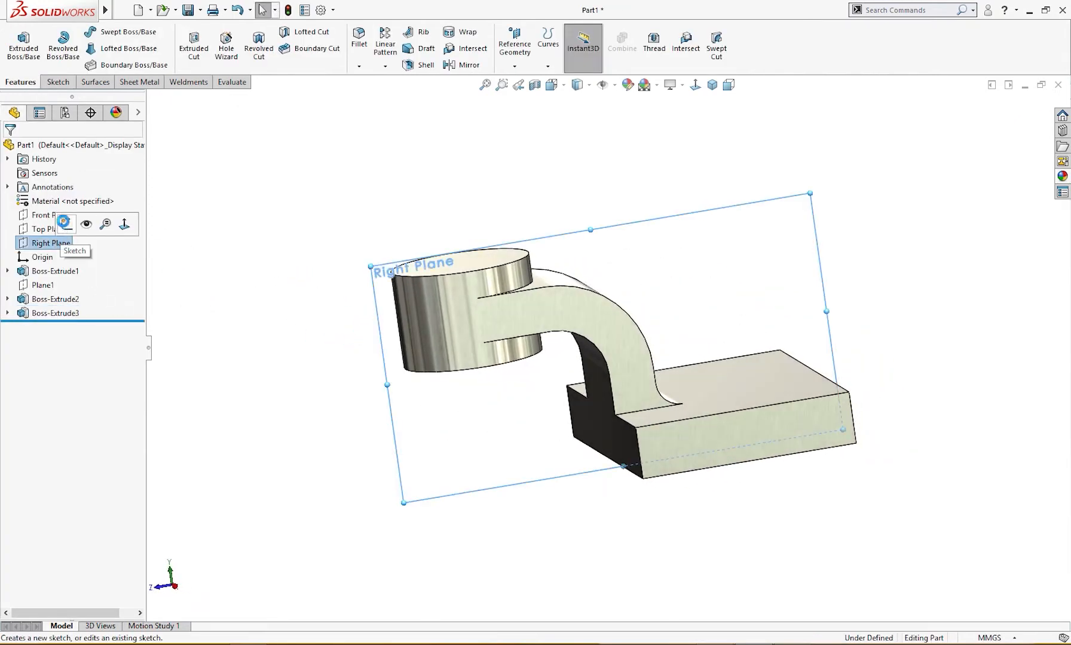
click(67, 224)
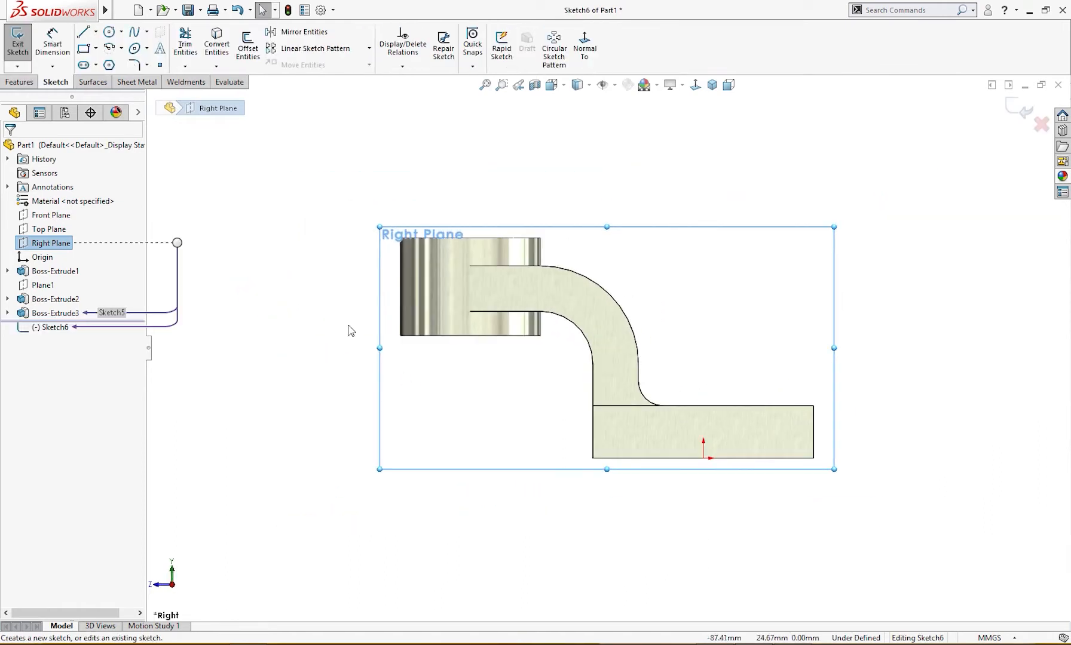
click(121, 48)
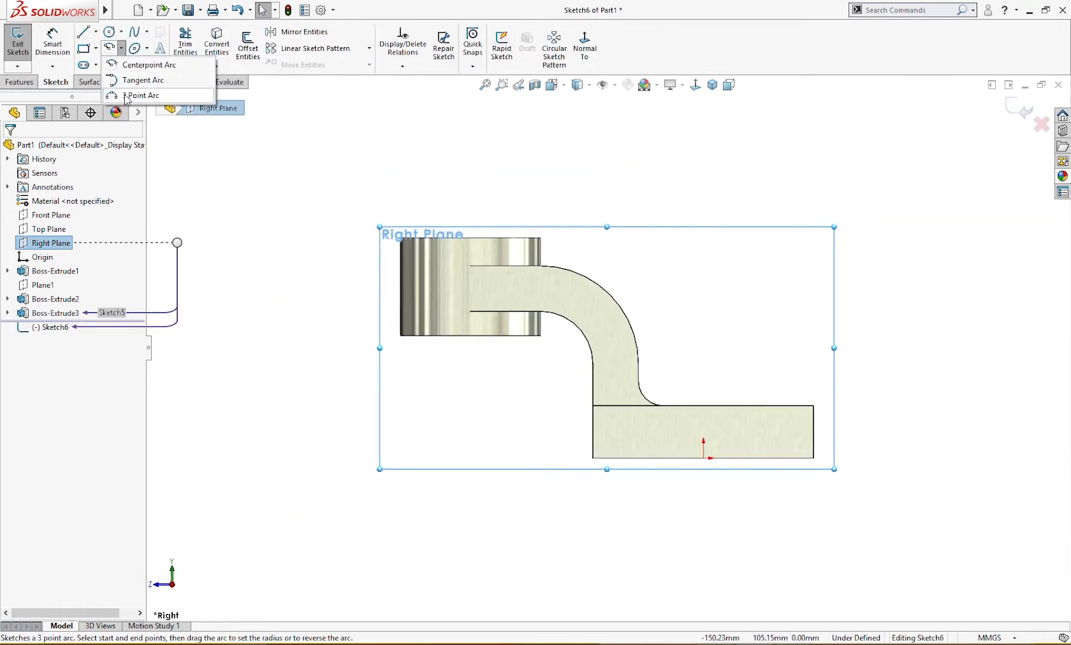
click(126, 97)
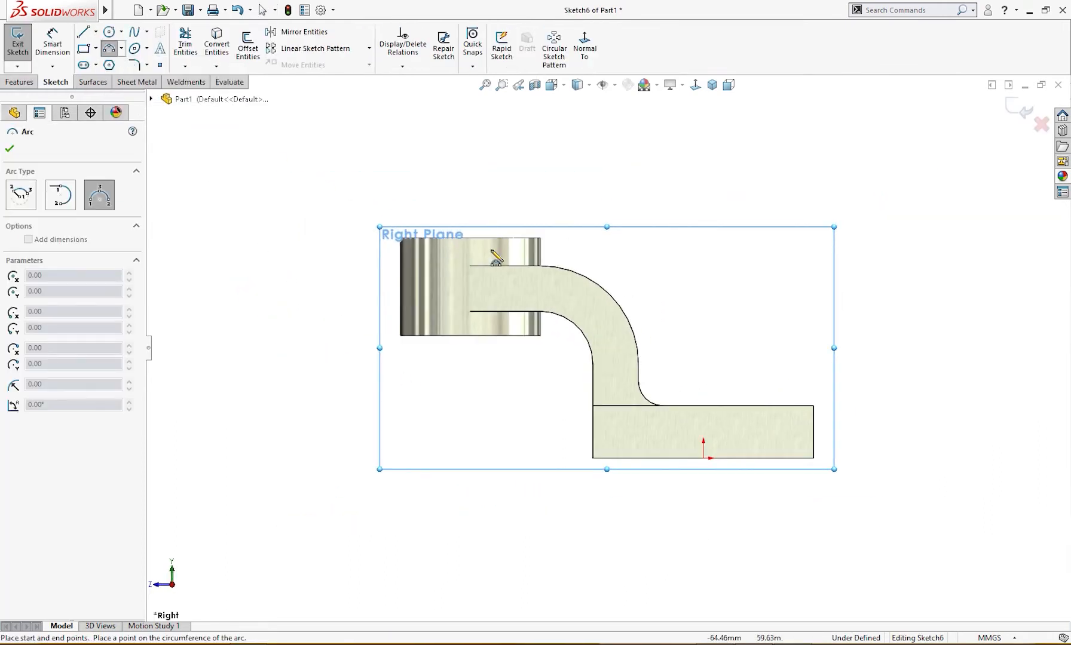
click(541, 266)
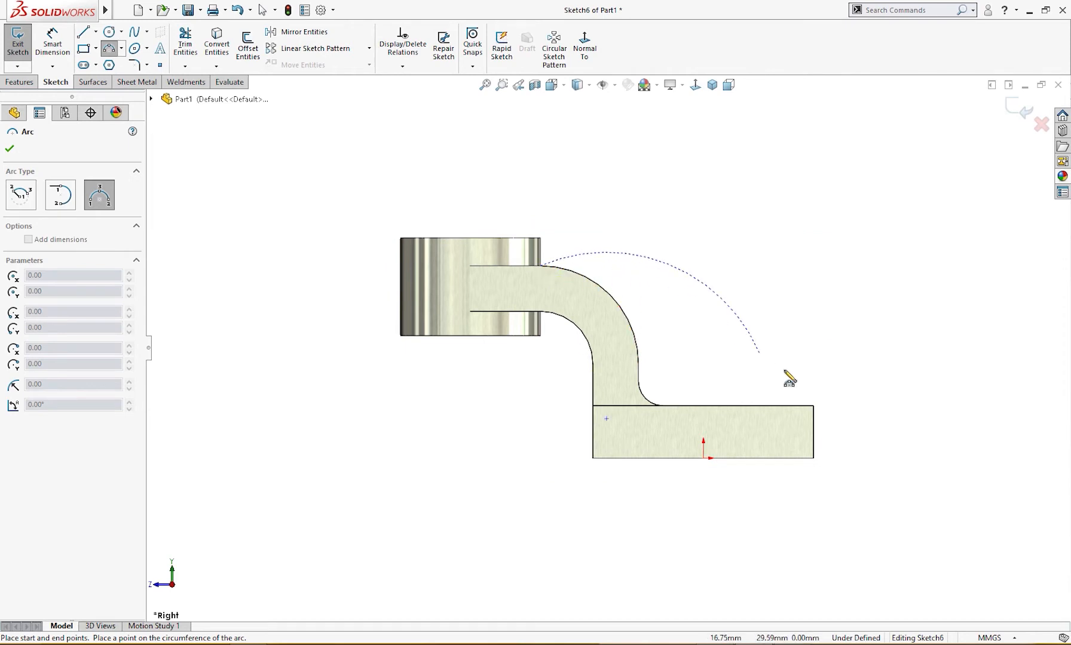
click(814, 407)
click(765, 357)
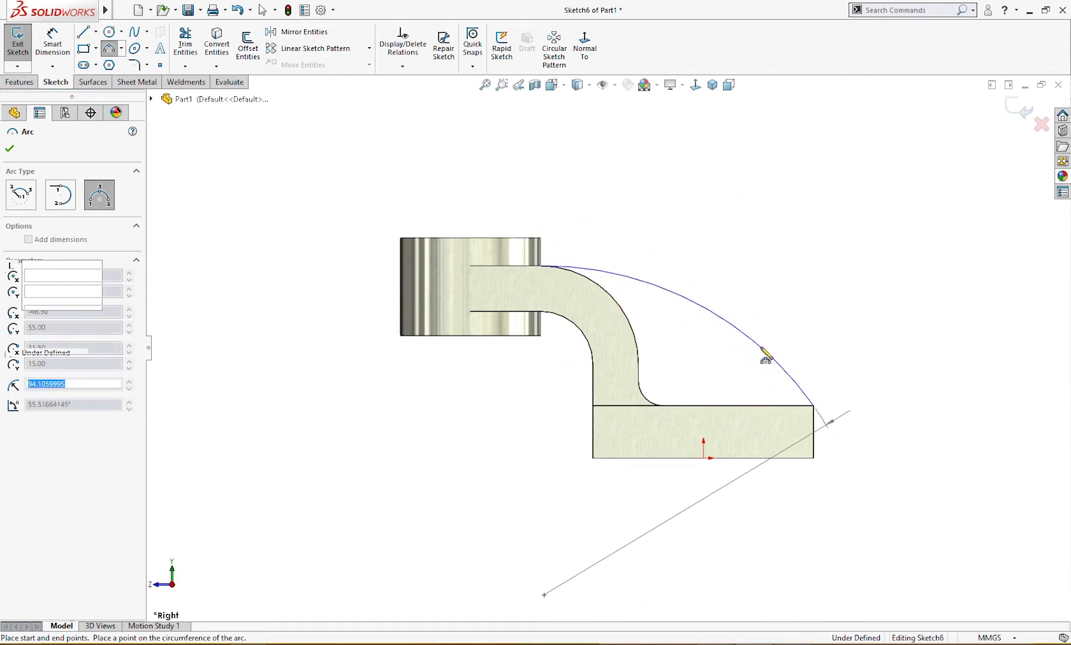
key(Escape)
Dimension the arc's radius as 95 mm.
right_drag(840, 360, 839, 316)
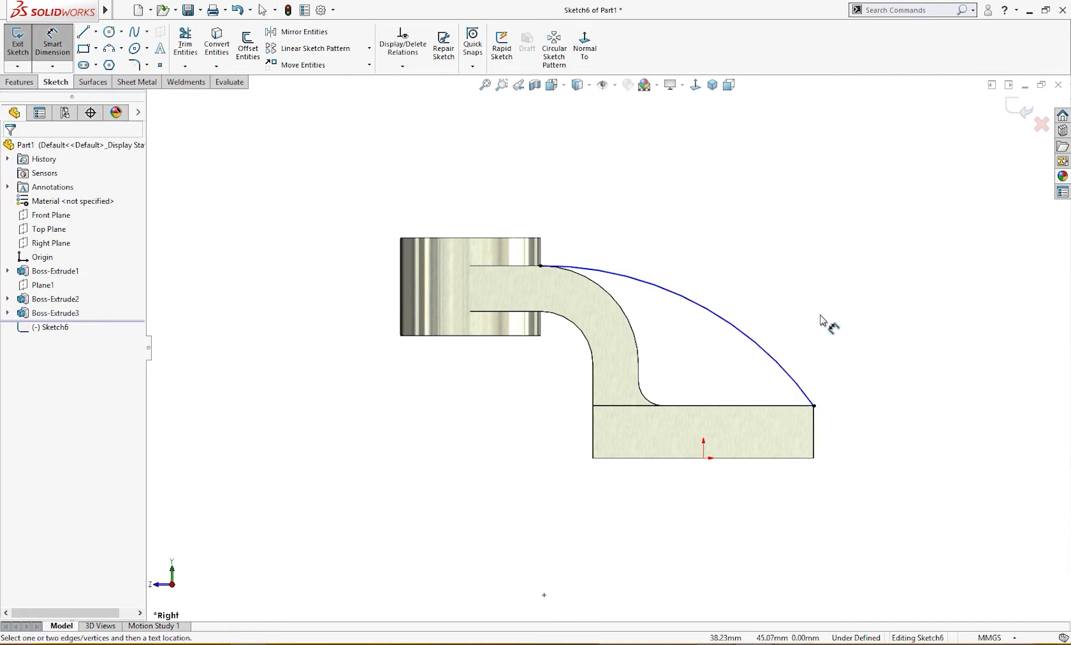
click(762, 355)
click(723, 361)
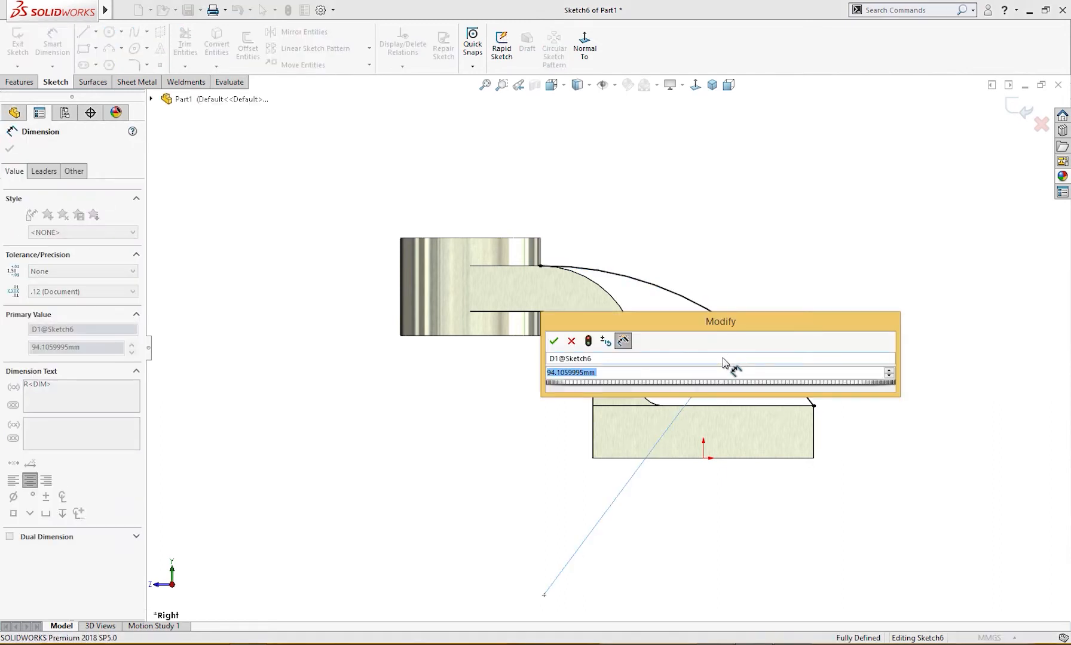
text(95)
key(Return)
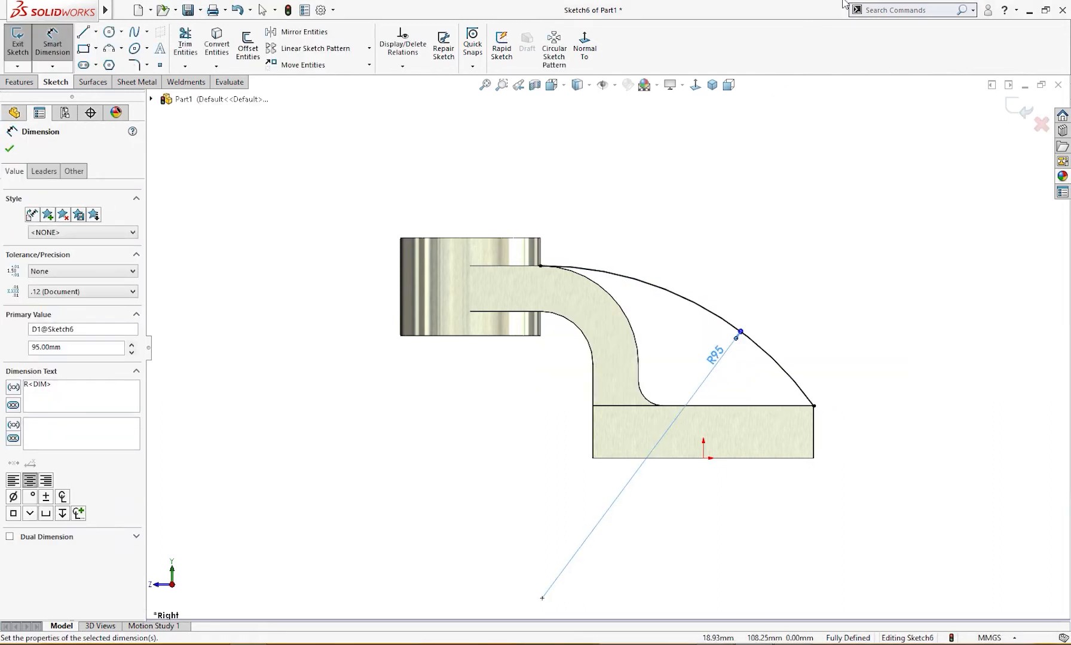
key(Escape)
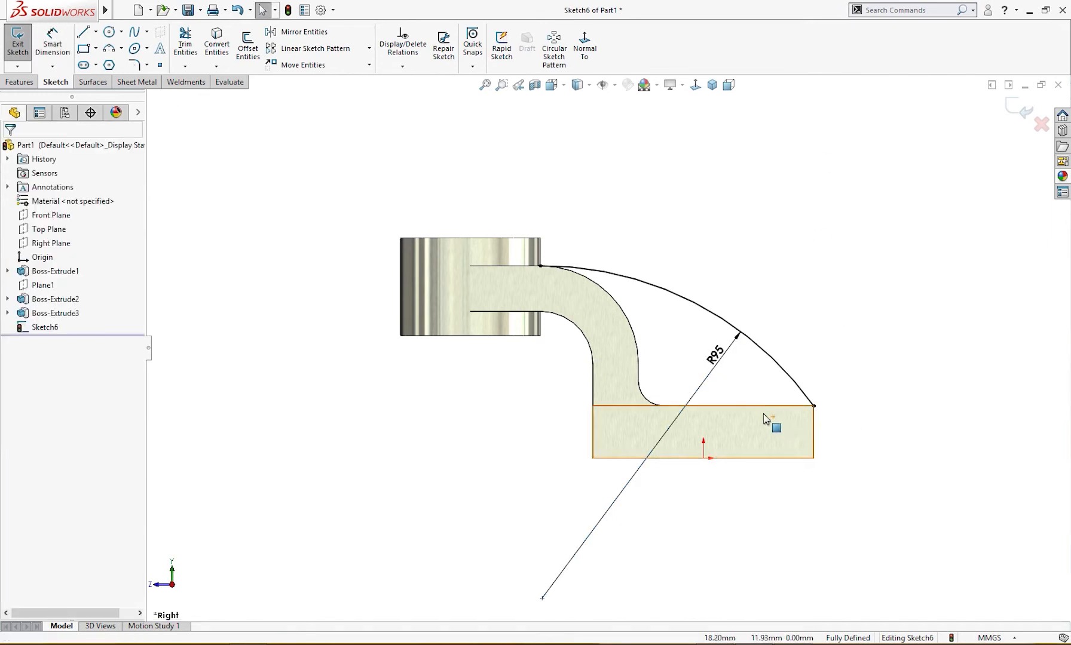
Convert the arm's outer edges and the base plate's top edge into sketch entities, and trim the line portion beneath the arm.
ctrl+click(644, 395)
ctrl+click(640, 376)
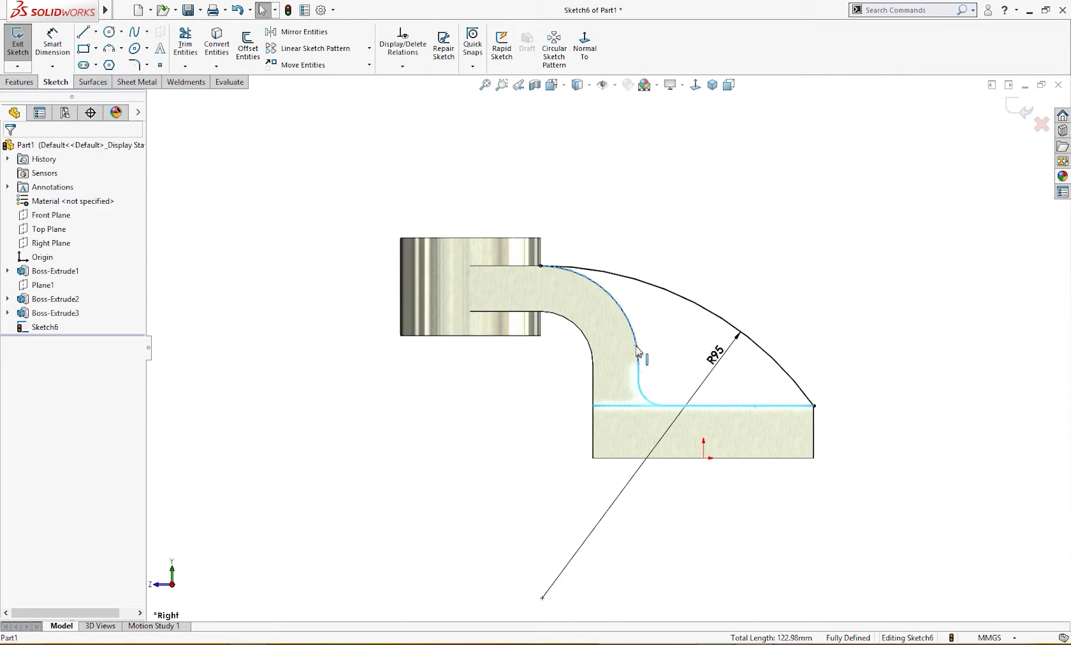
click(210, 50)
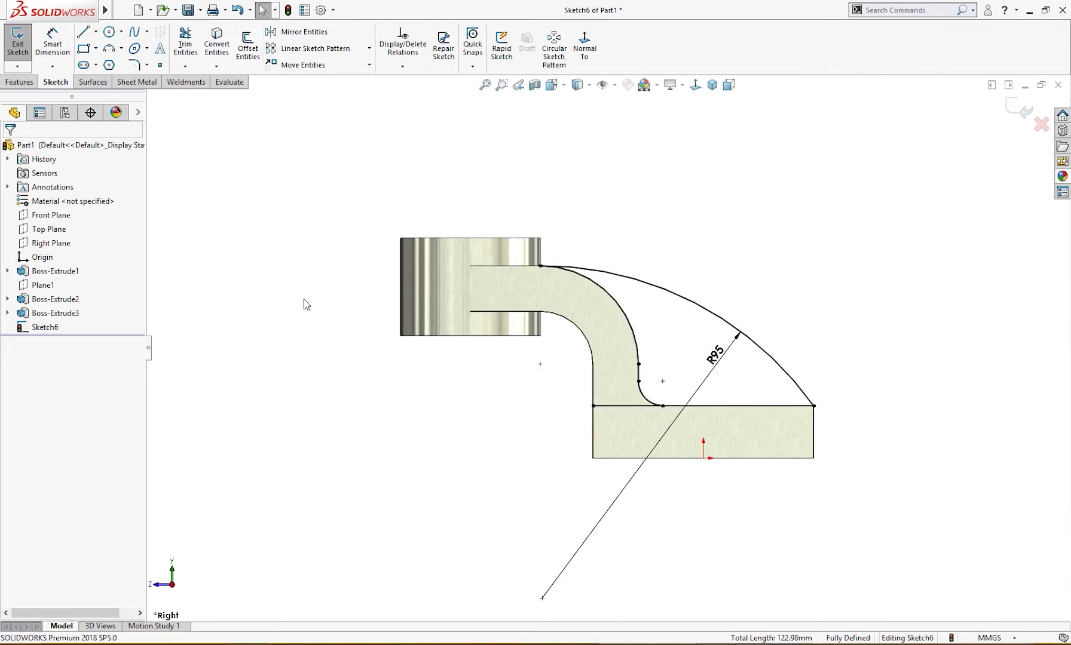
key(t)
drag(615, 390, 614, 415)
Extrude the closed rib profile 13 mm with the Mid Plane end condition, checking the reference drawing for the thickness.
middle_drag(524, 420, 529, 454)
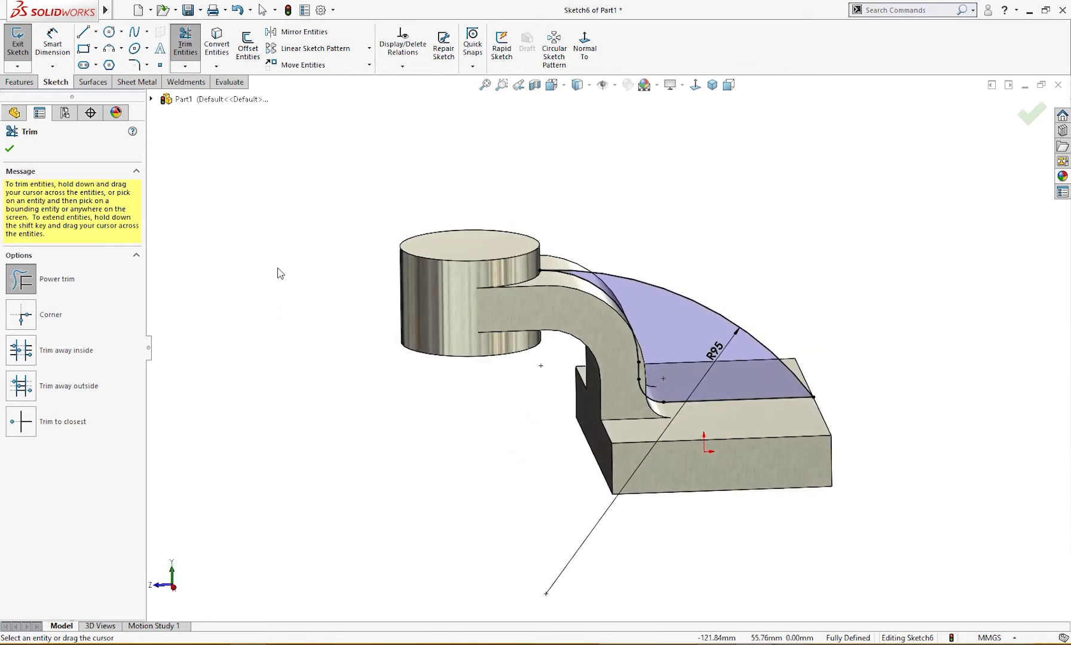
key(s)
click(363, 384)
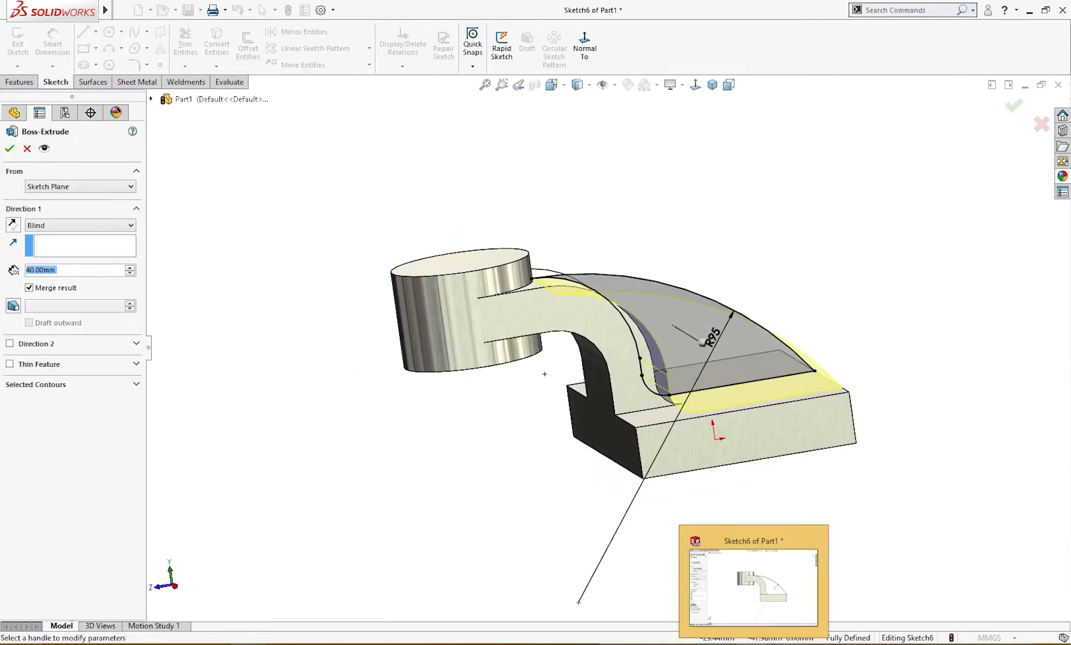
click(708, 638)
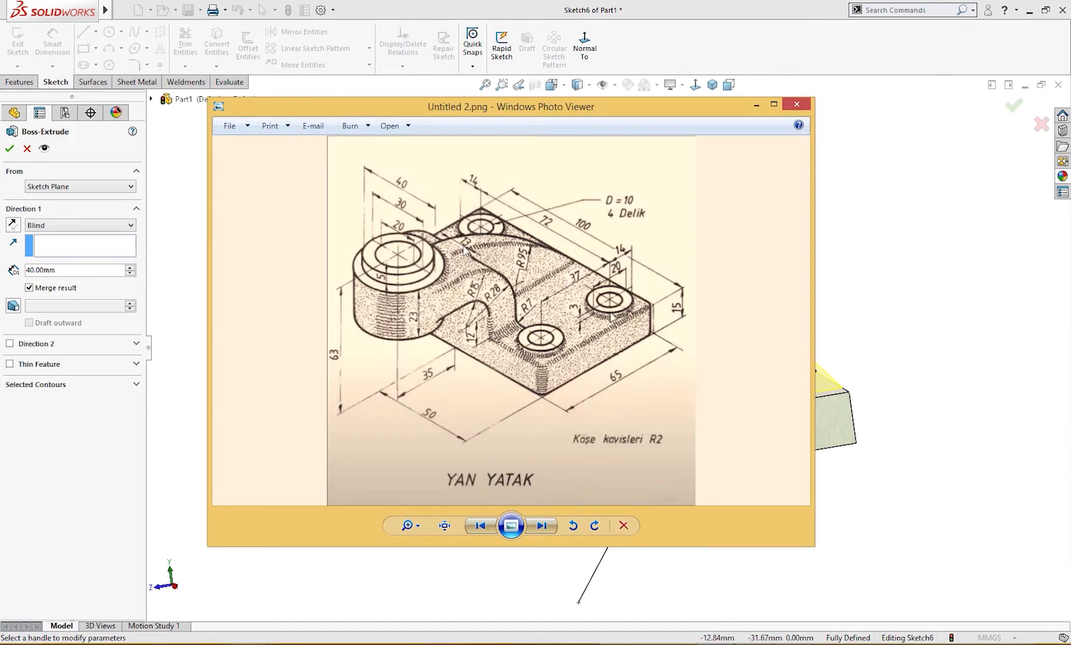
click(757, 107)
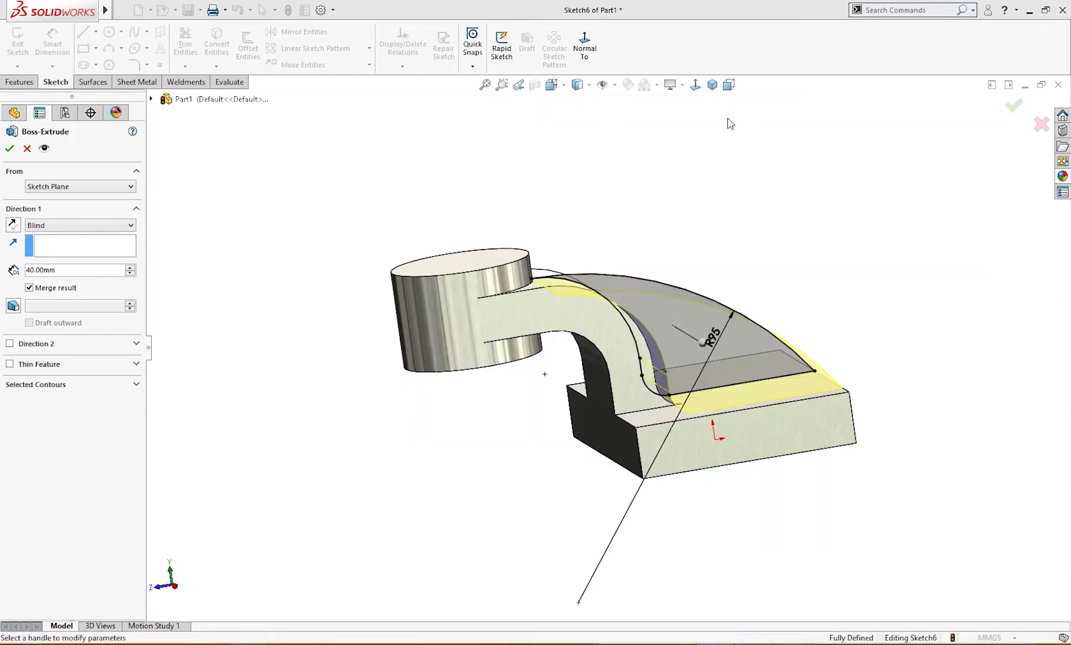
click(51, 225)
click(43, 287)
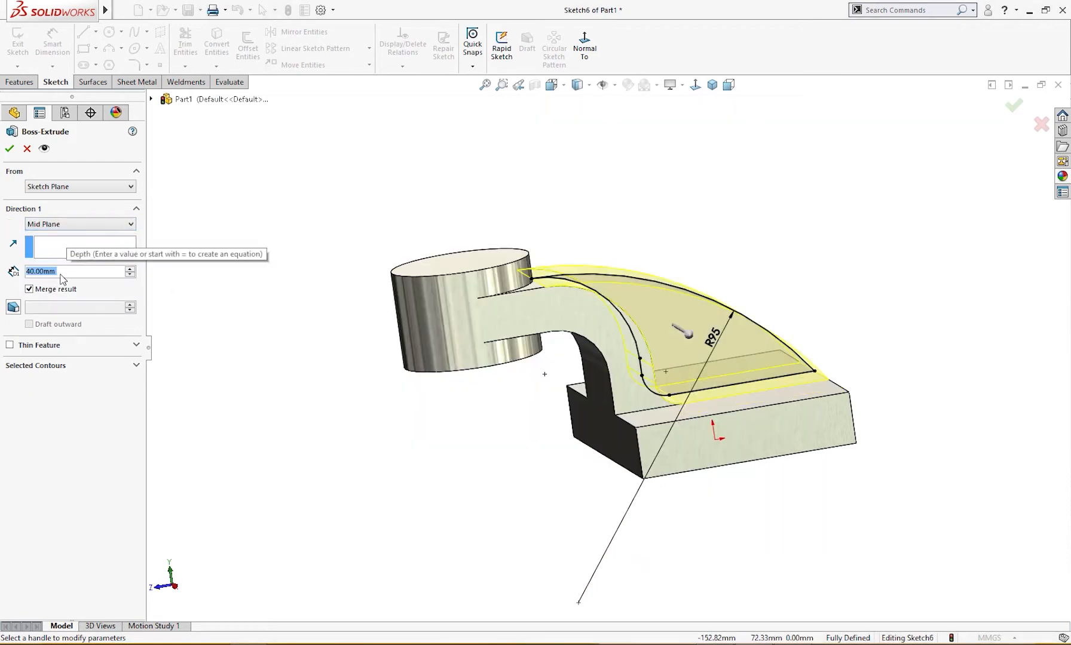
text(13)
key(Return)
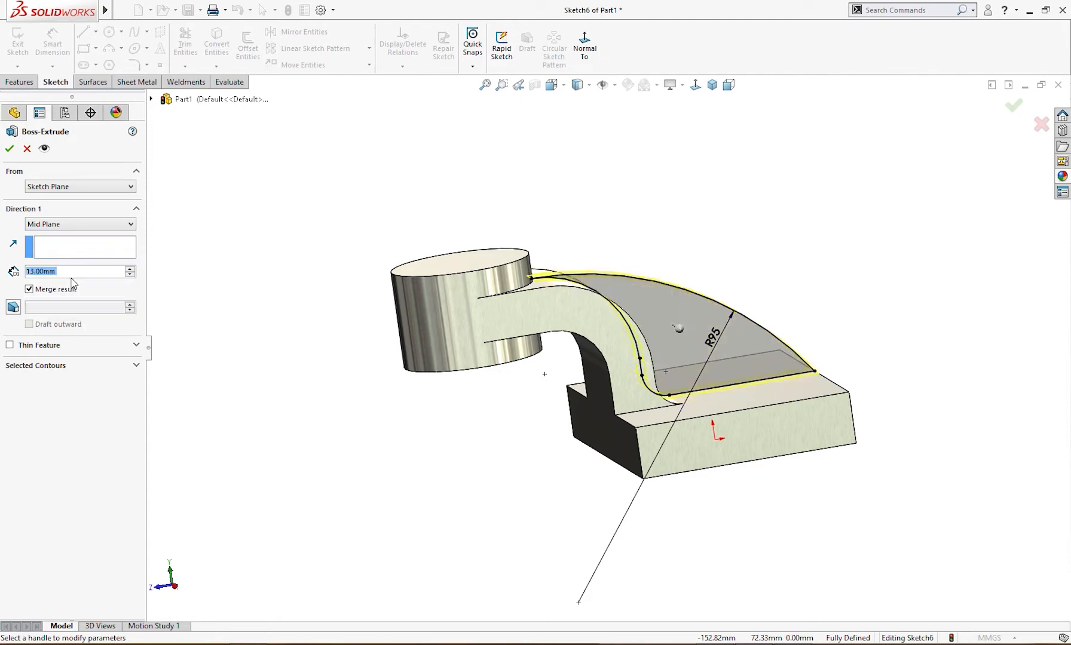
middle_drag(242, 355, 273, 425)
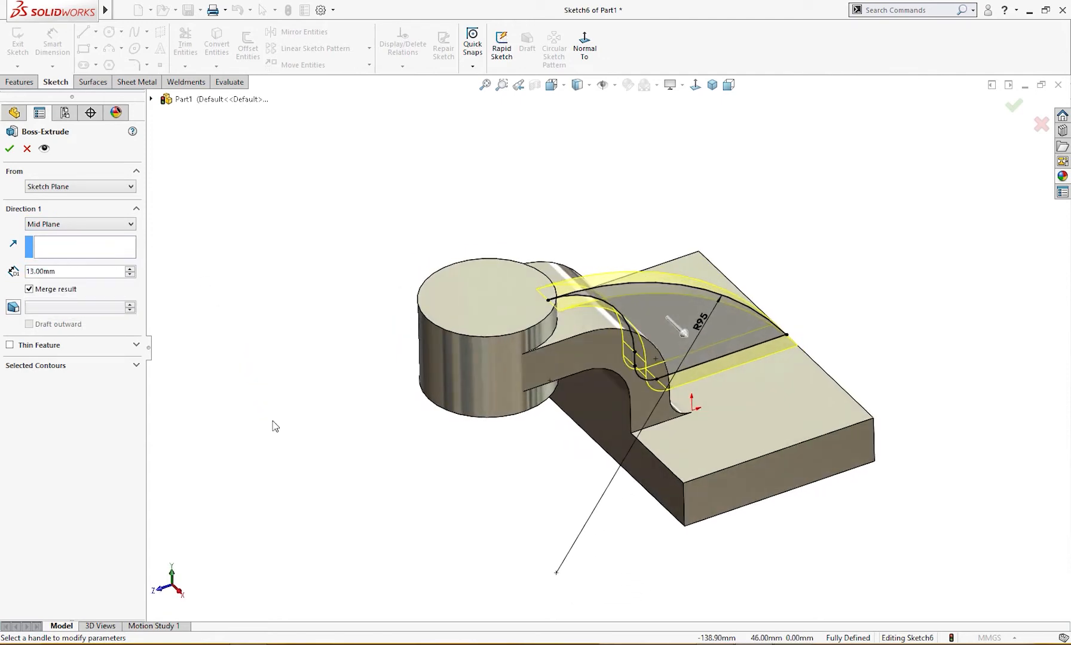
click(9, 149)
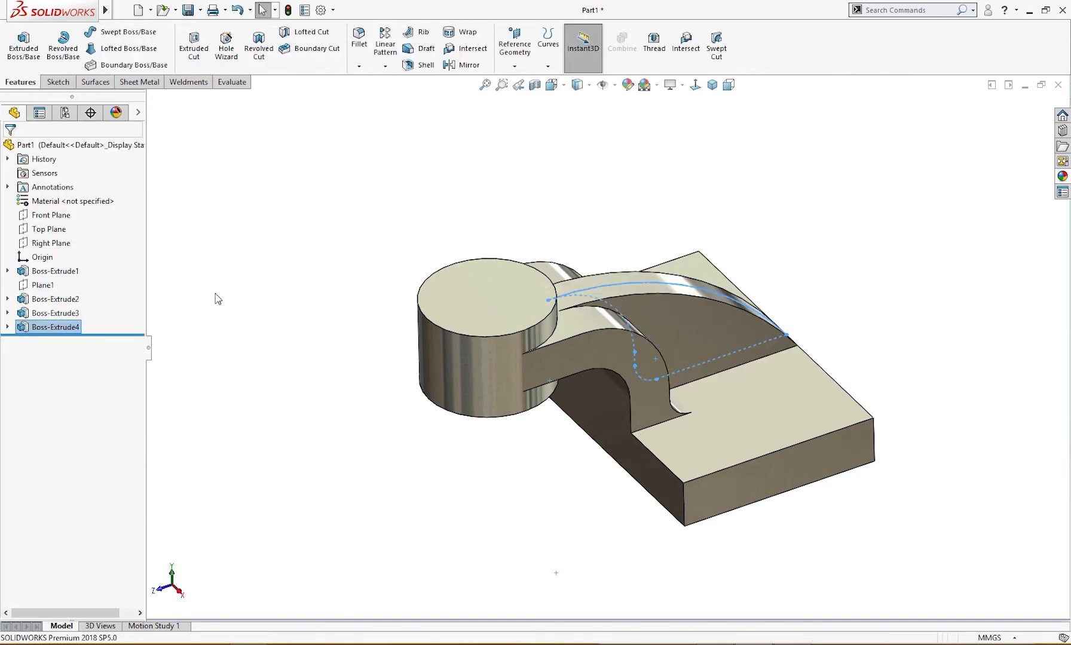
Start a sketch on the base plate's top face and draw a 20 mm diameter circle near the plate's corner on the boss side.
mouse_move(359, 395)
middle_down()
mouse_move(377, 430)
mouse_move(421, 406)
mouse_move(359, 408)
middle_up()
middle_drag(581, 500, 598, 494)
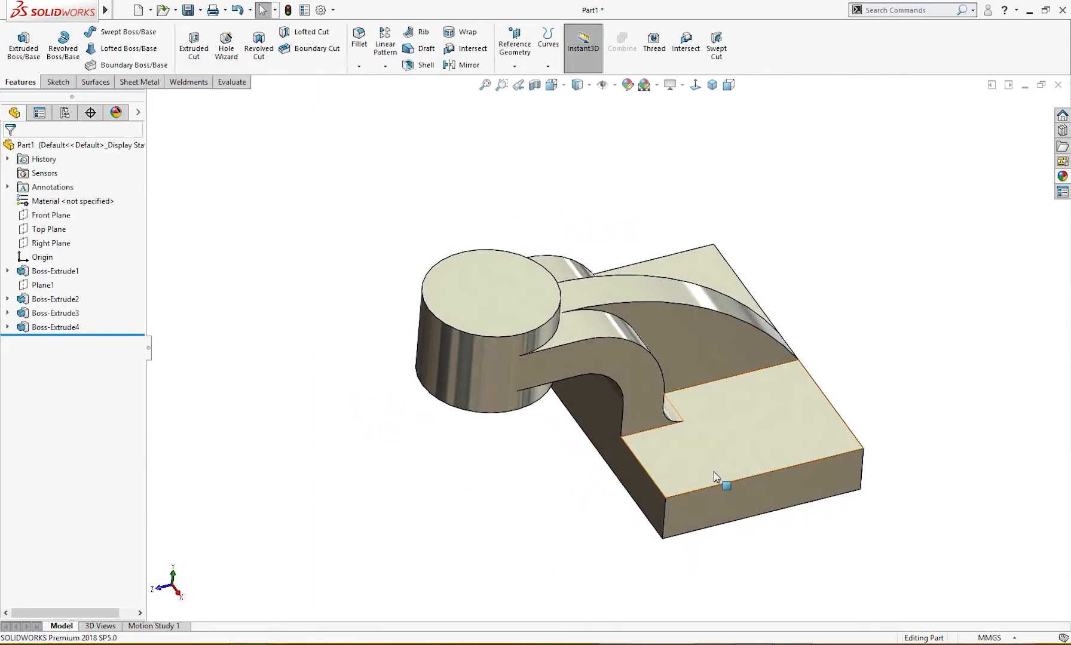
click(691, 465)
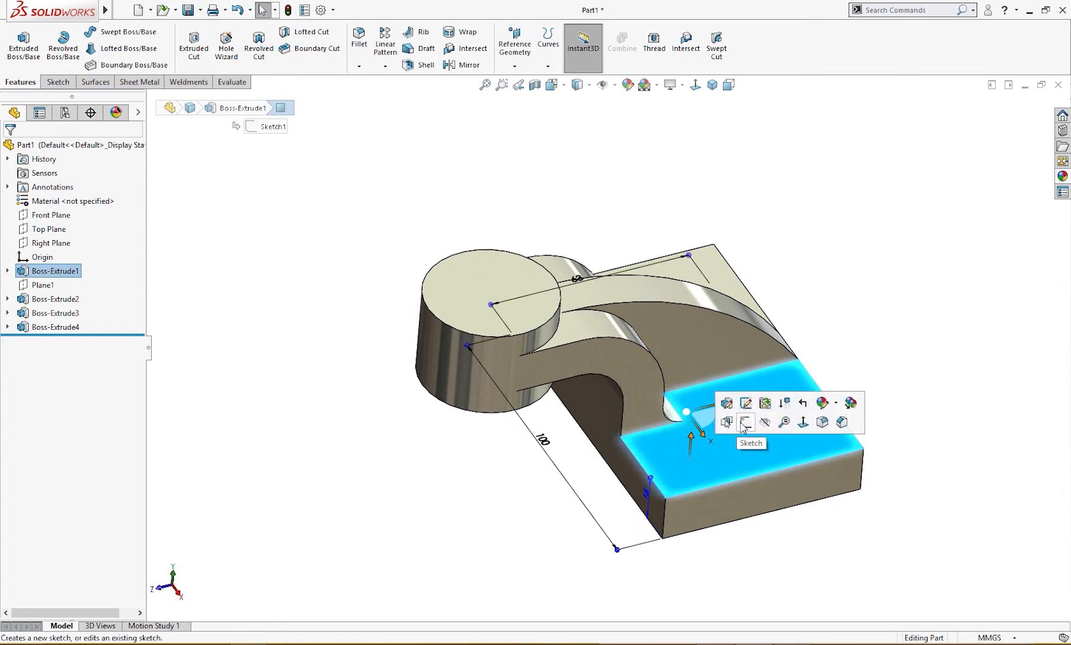
click(689, 432)
right_drag(741, 447, 807, 445)
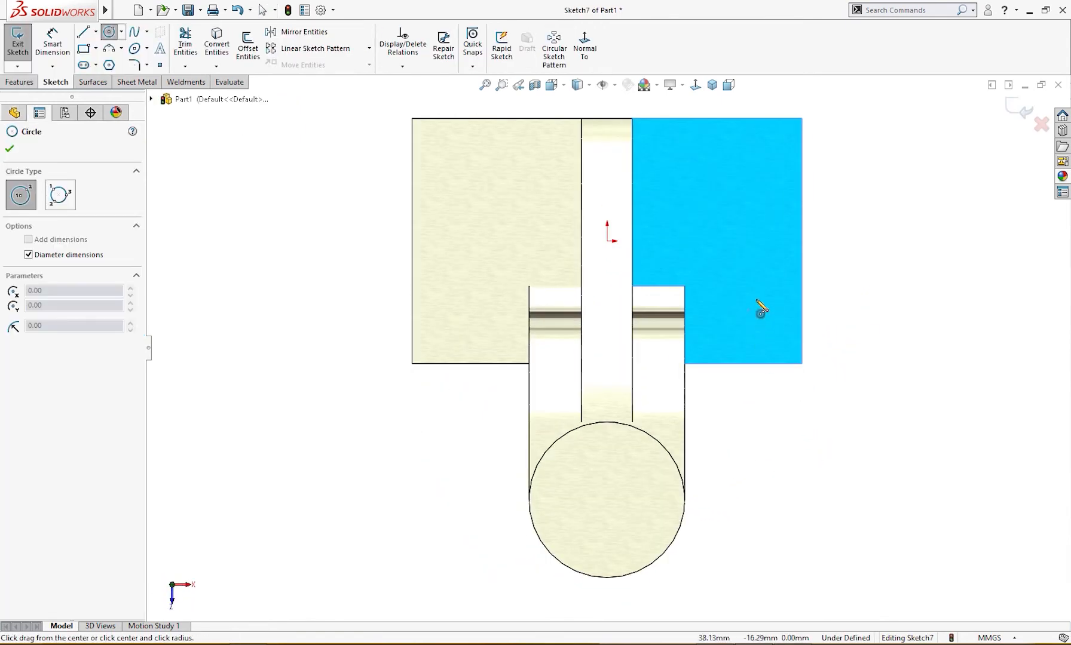
click(744, 298)
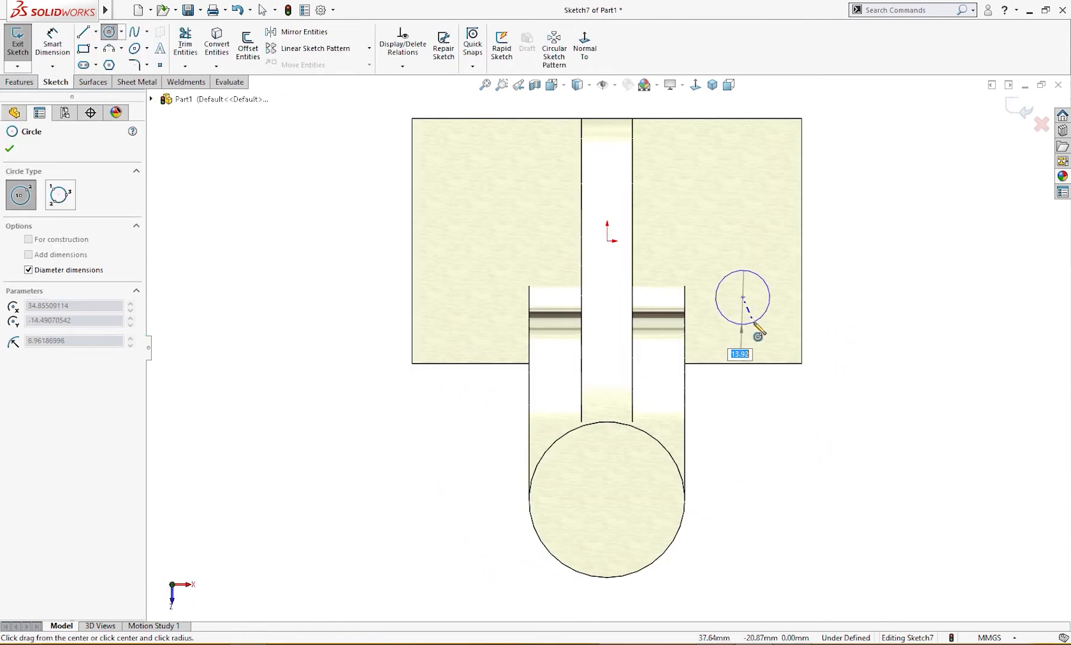
key(Return)
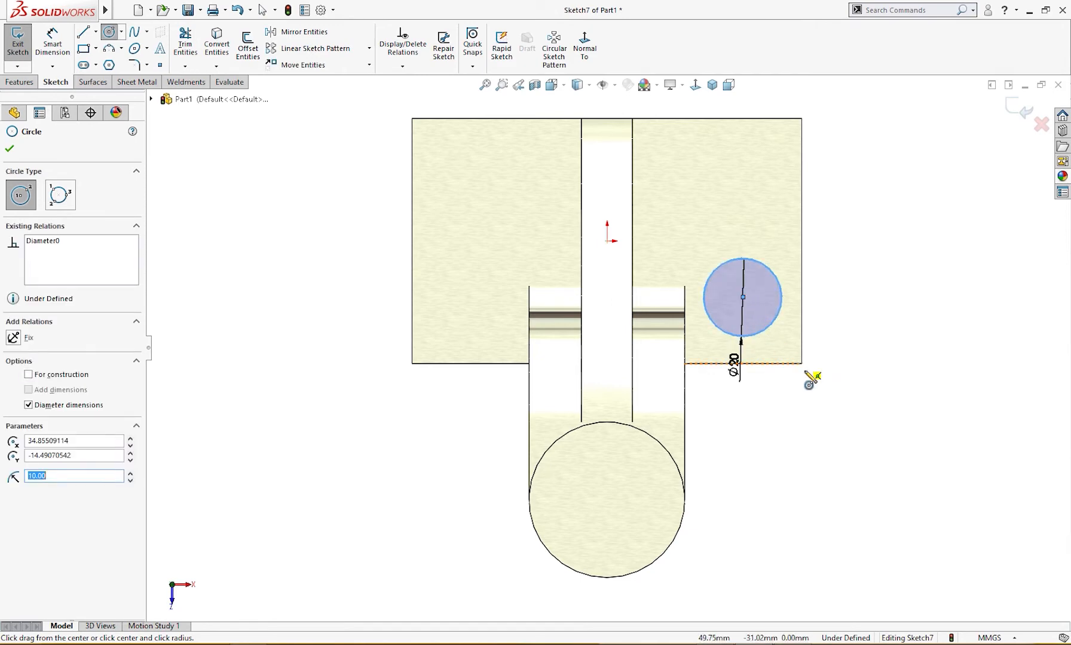
Dimension the circle's centre 14 mm from the base plate's nearest short side edge.
right_drag(829, 411, 828, 341)
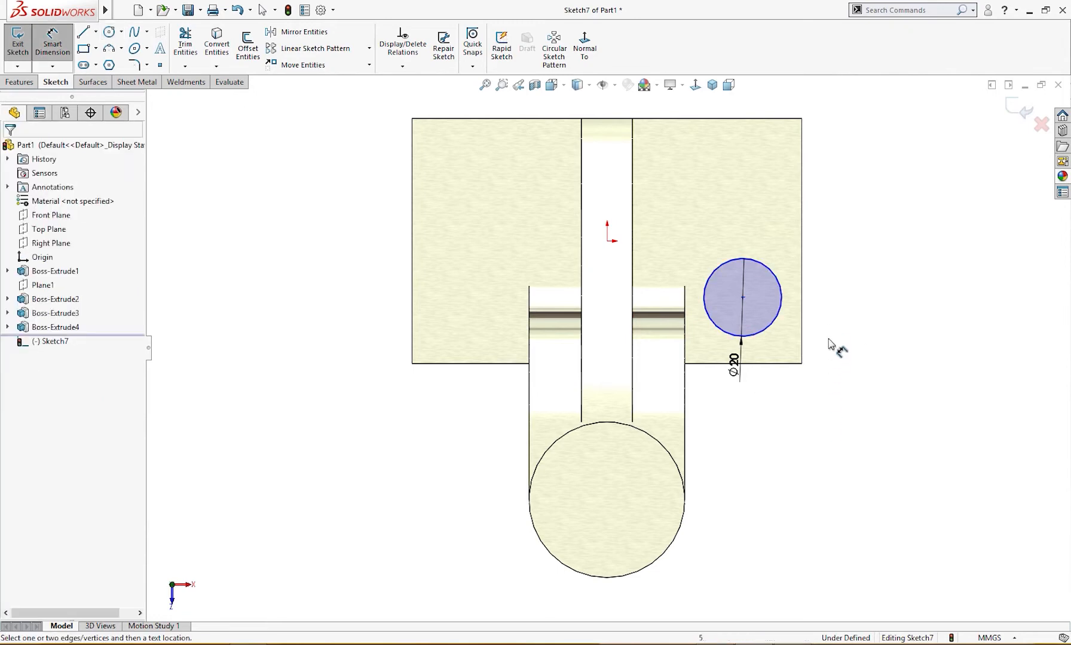
click(776, 322)
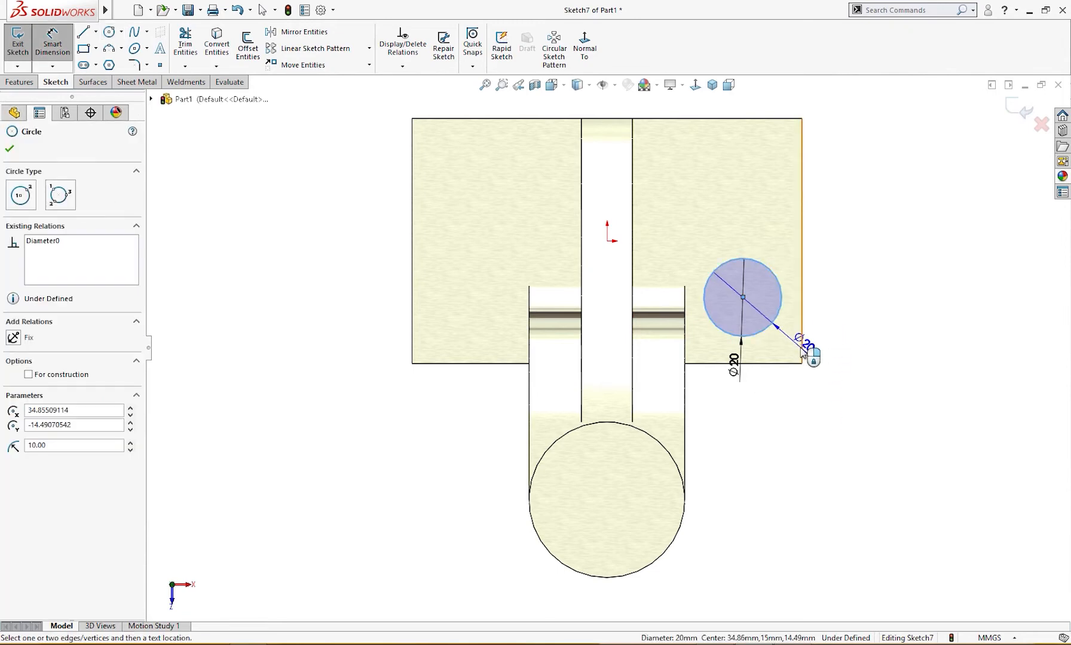
click(806, 353)
click(778, 422)
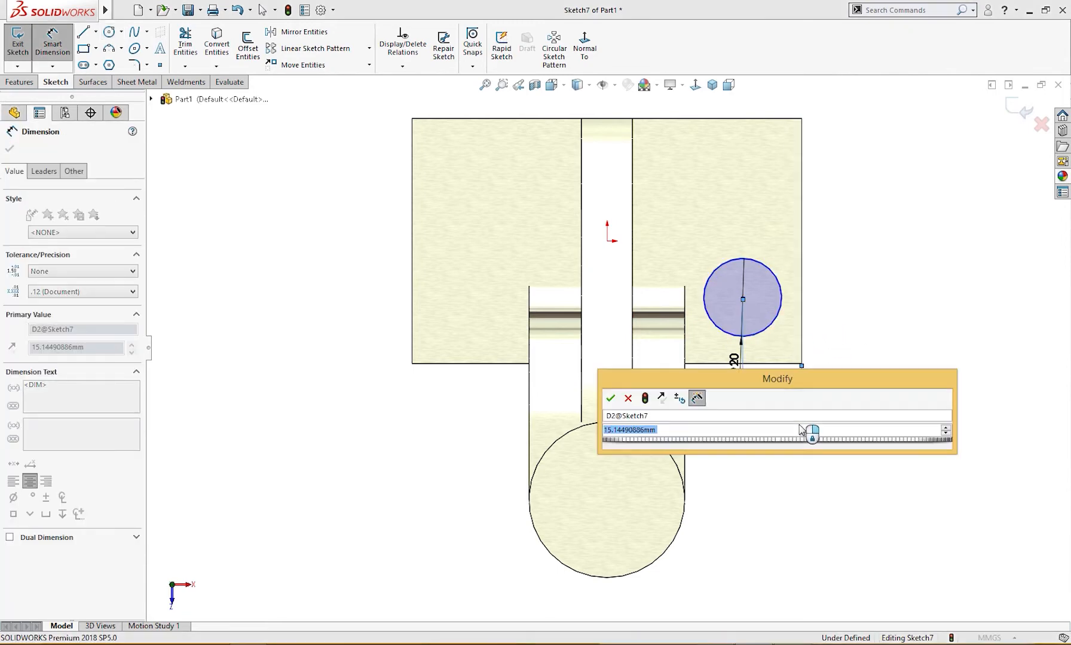
text(14)
key(Return)
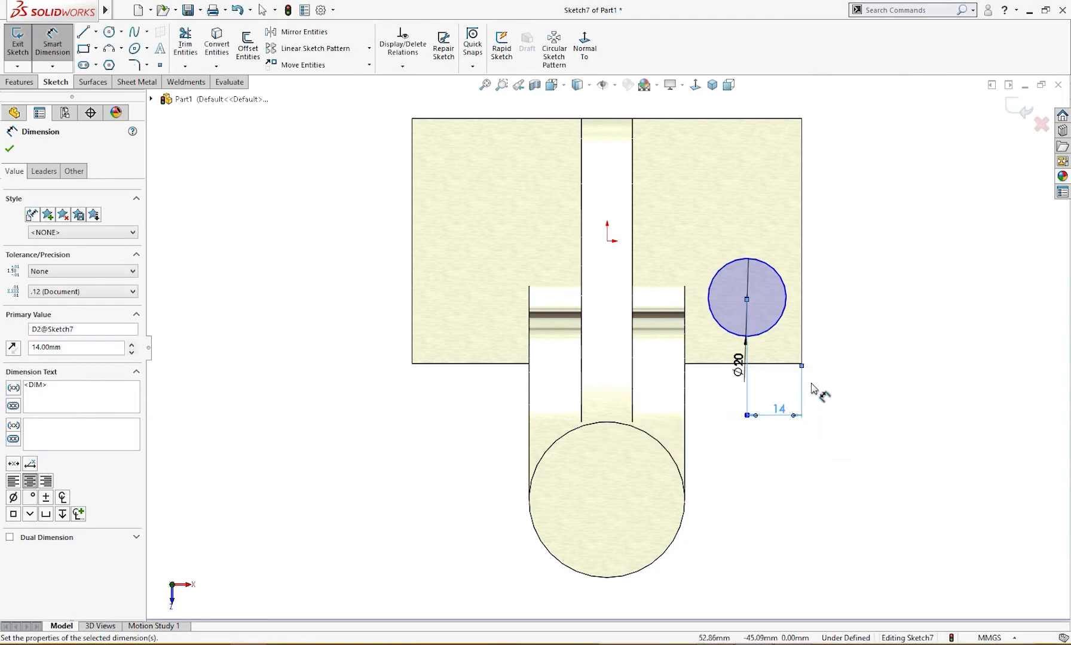
Dimension the circle's centre 14 mm from the base plate's boss-side edge.
click(772, 332)
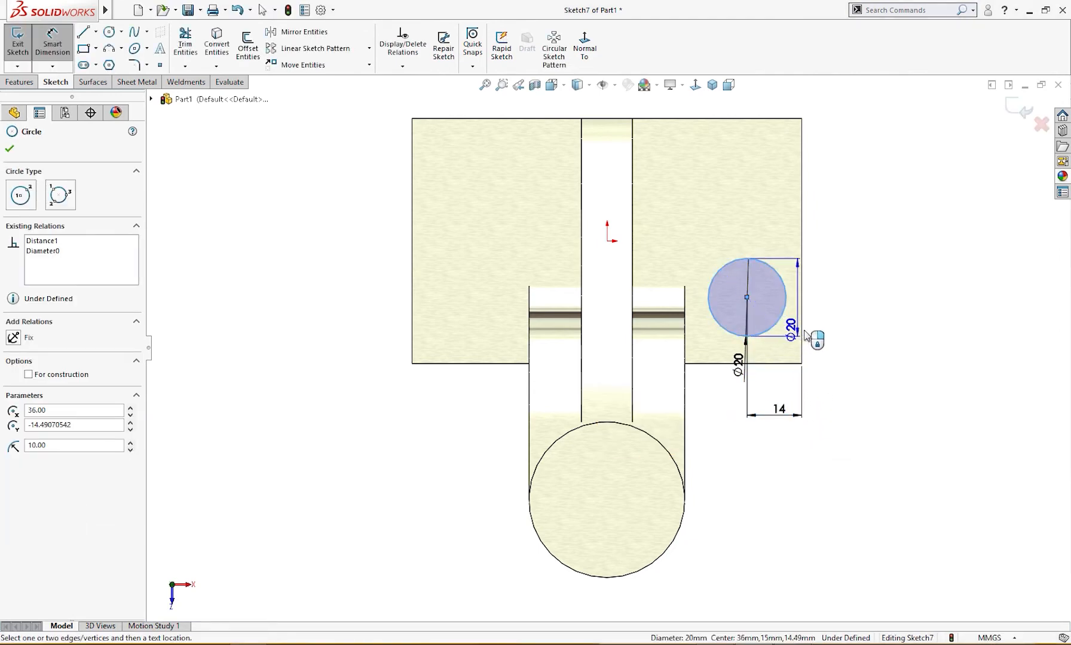
click(788, 363)
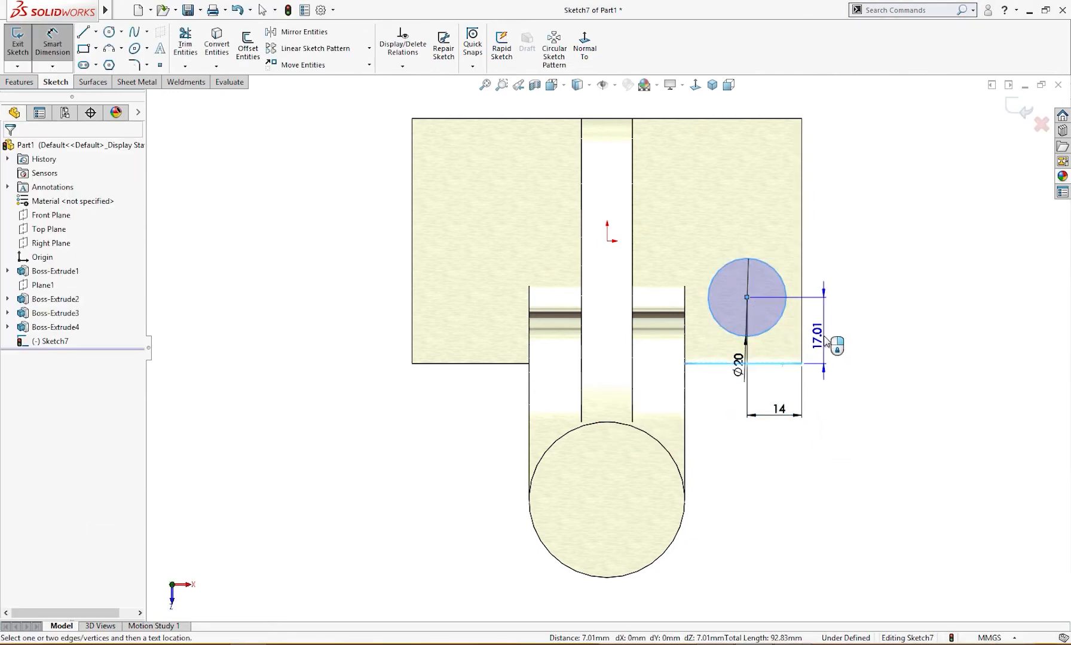
click(836, 339)
text(14)
key(Return)
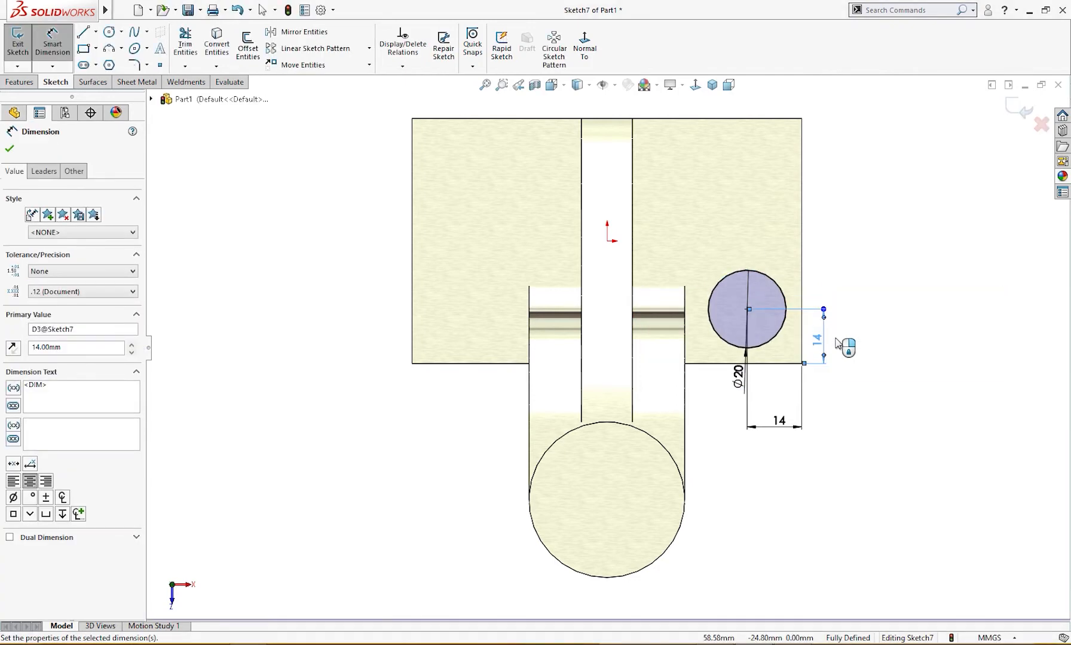
Reposition the circle's diameter dimension outside the plate and bring the horizontal 14 mm dimension closer to the plate edge.
drag(742, 383, 836, 255)
click(884, 321)
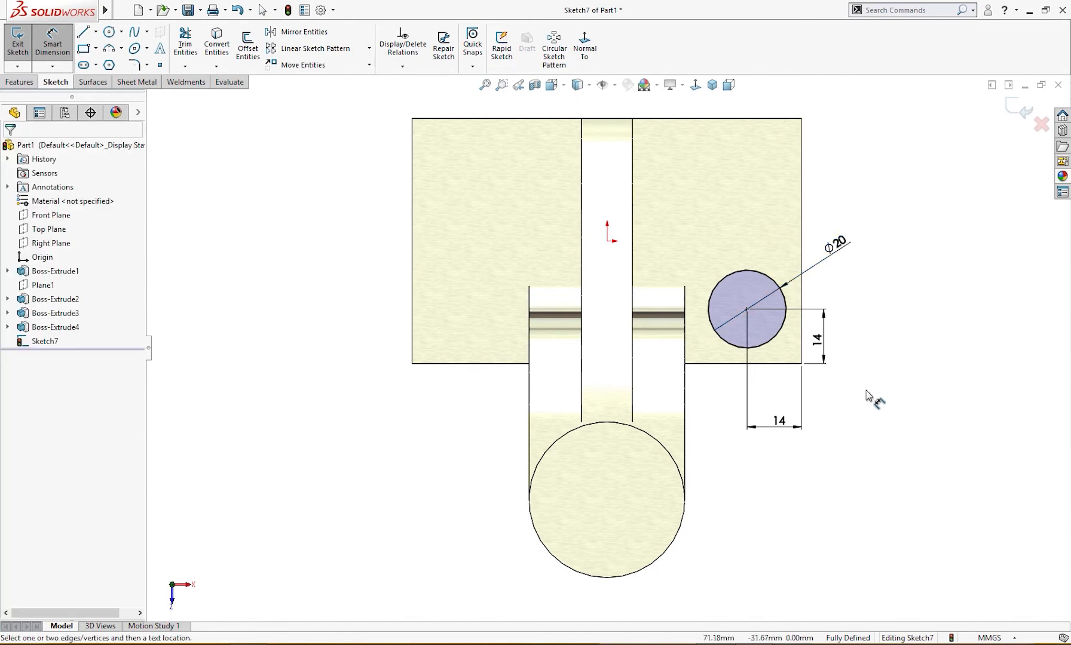
drag(781, 422, 775, 391)
click(876, 424)
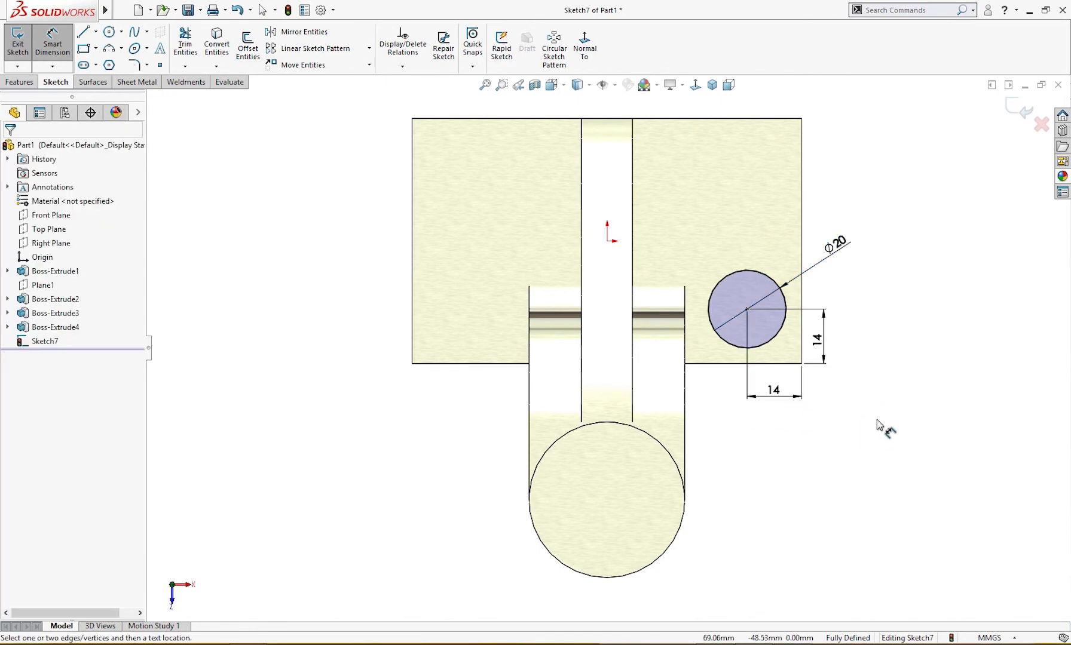
Extrude the 20 mm circle 3 mm upward from the base plate as a Blind boss.
key(s)
click(987, 443)
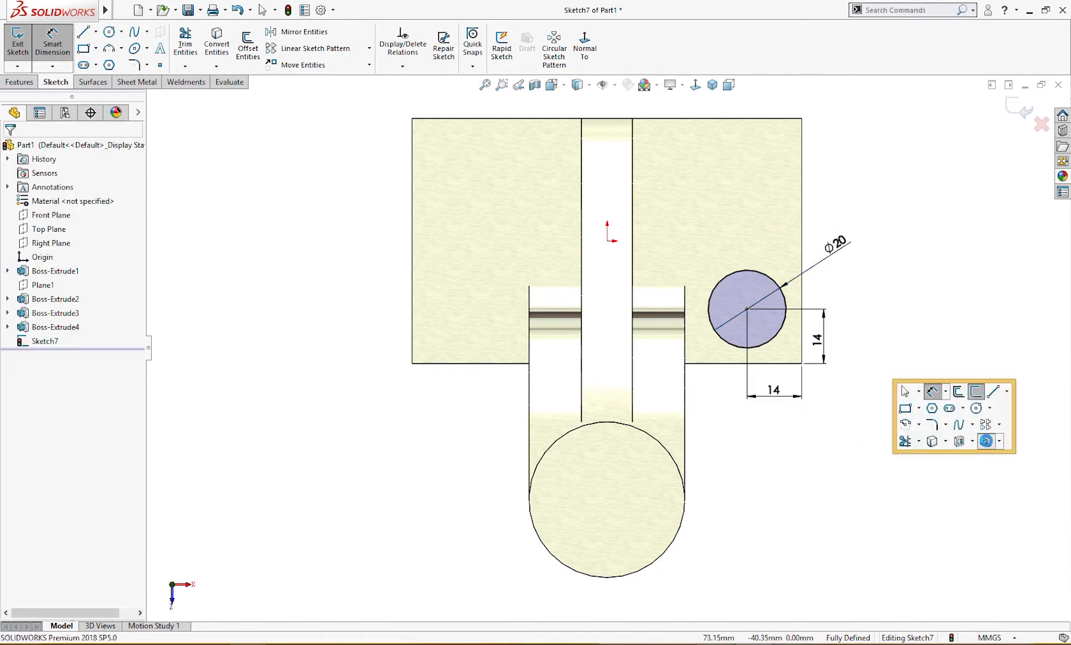
text(3.00mm)
key(Return)
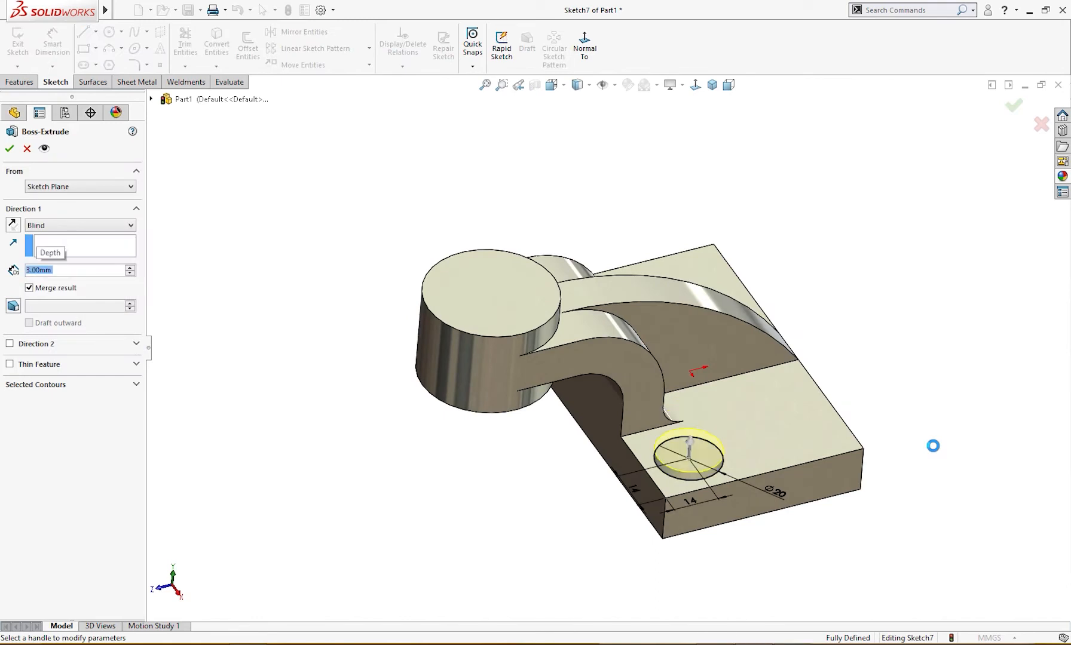
click(10, 150)
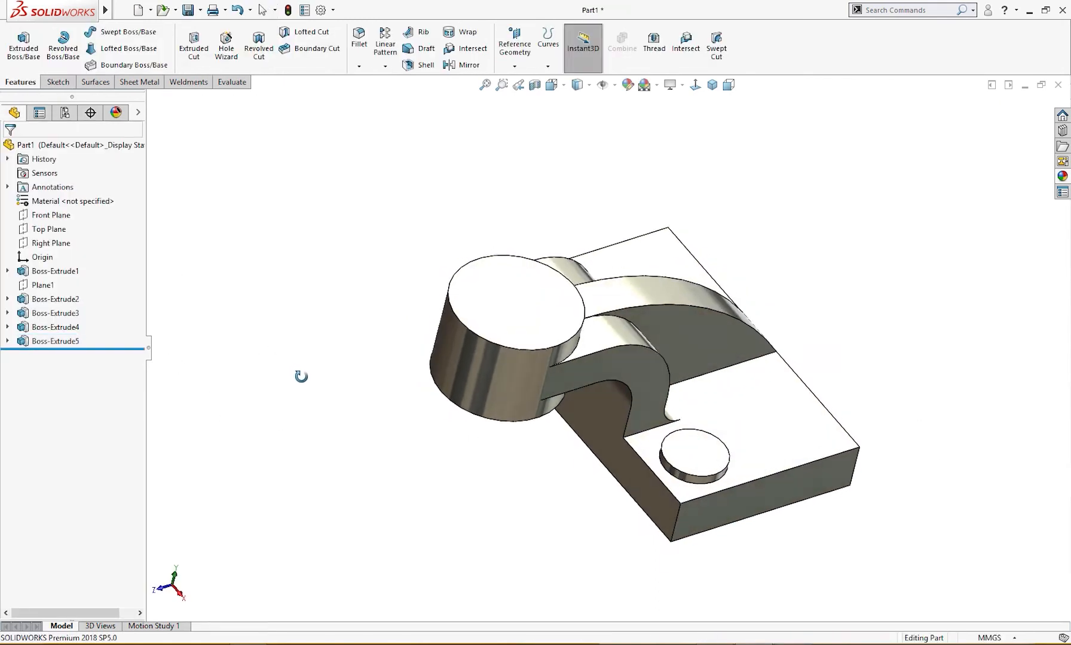
Sketch a 10 mm diameter circle concentric with the corner boss on its top face, and place its dimension clear of the plate.
click(694, 457)
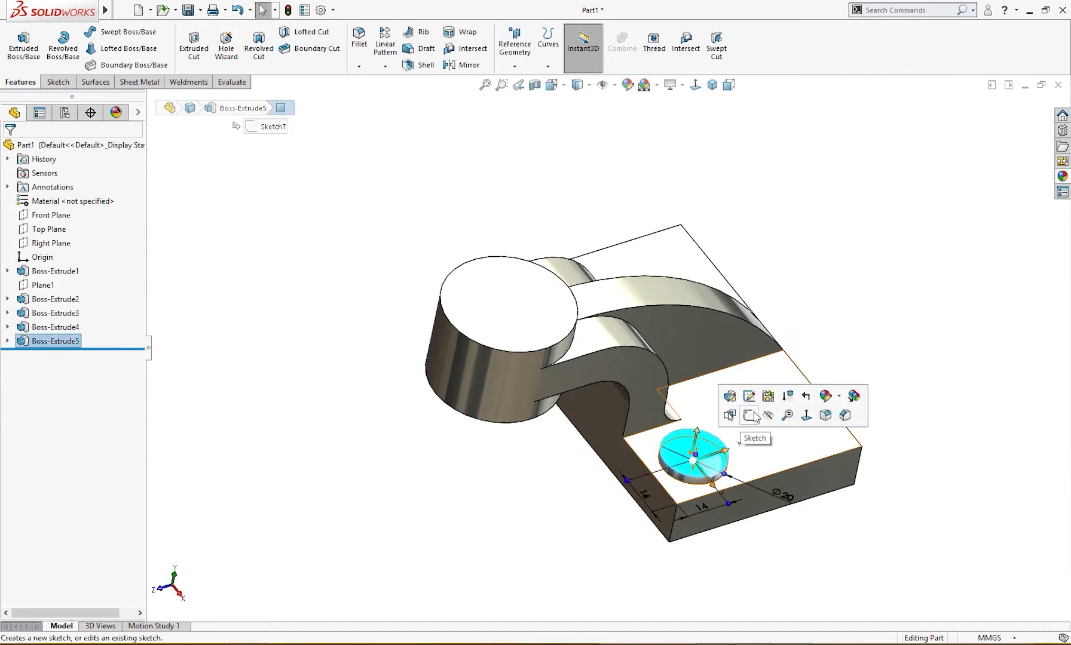
click(730, 421)
right_drag(366, 411, 435, 419)
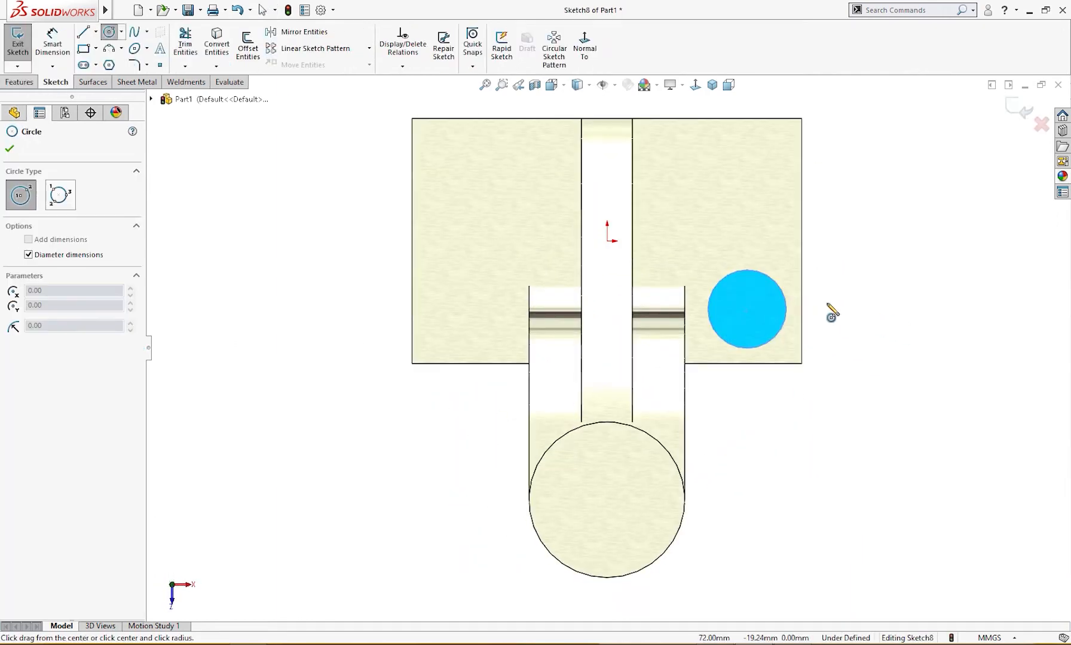
click(748, 309)
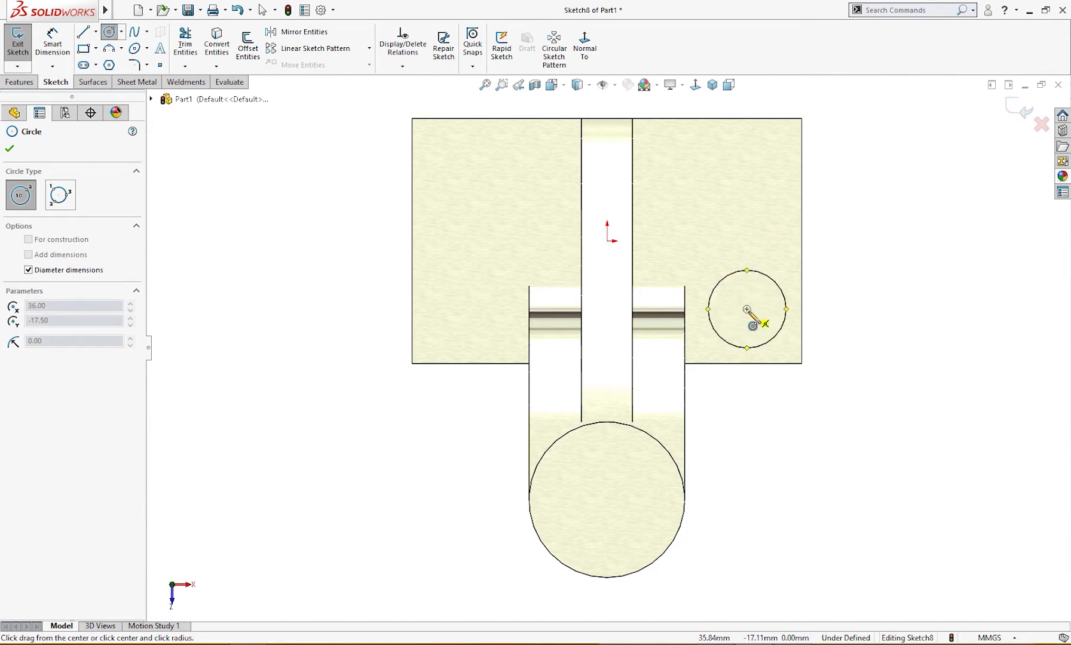
key(Return)
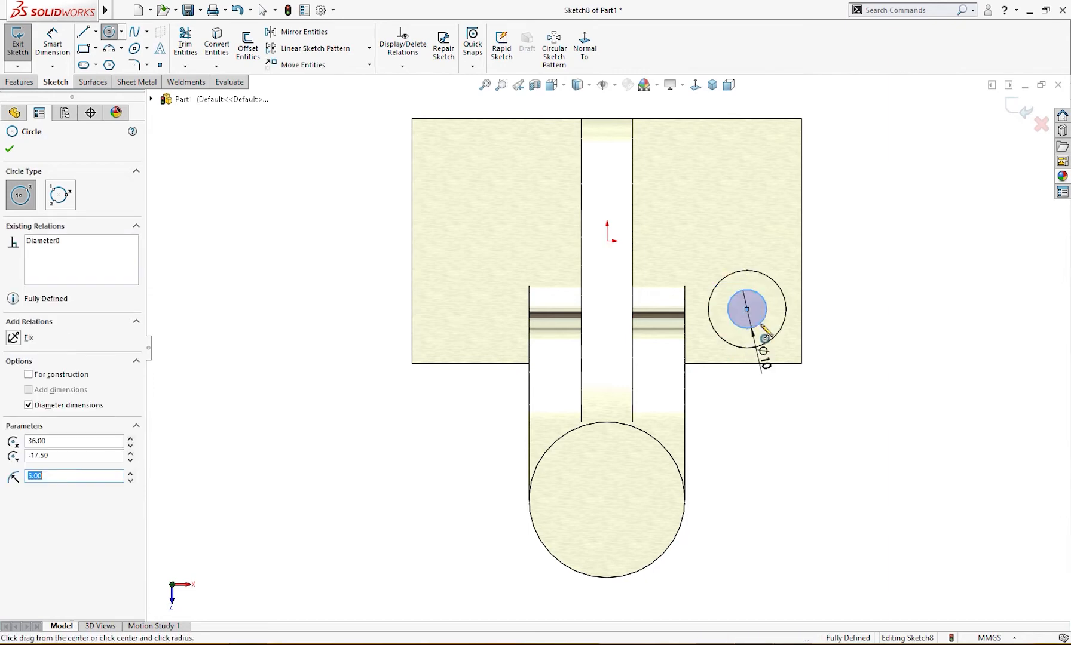
key(Escape)
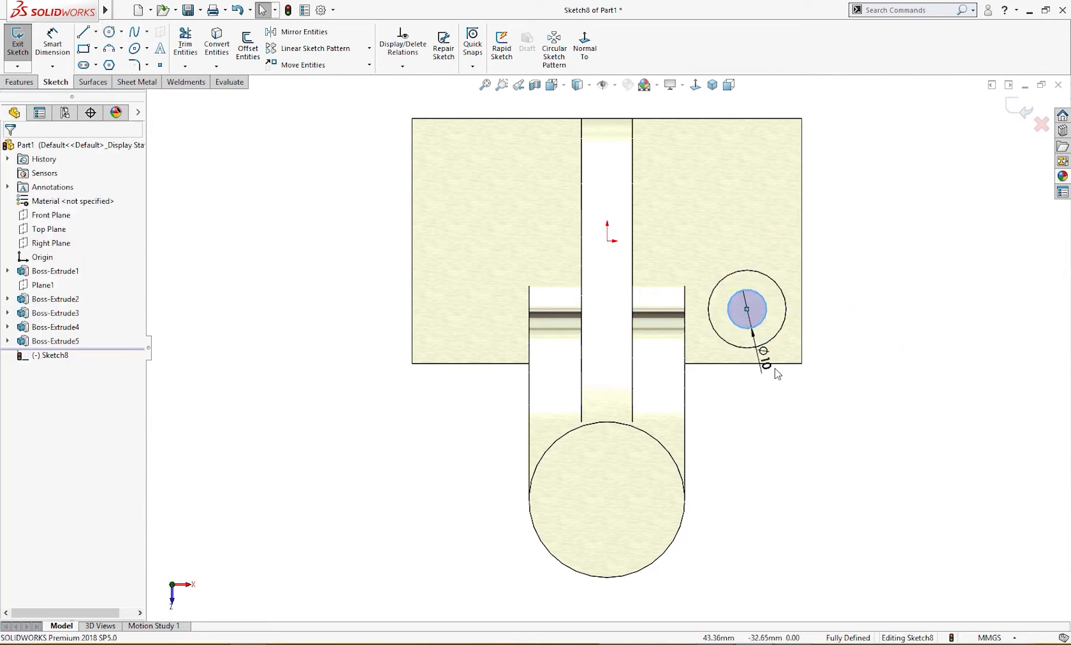
drag(780, 371, 865, 378)
click(915, 332)
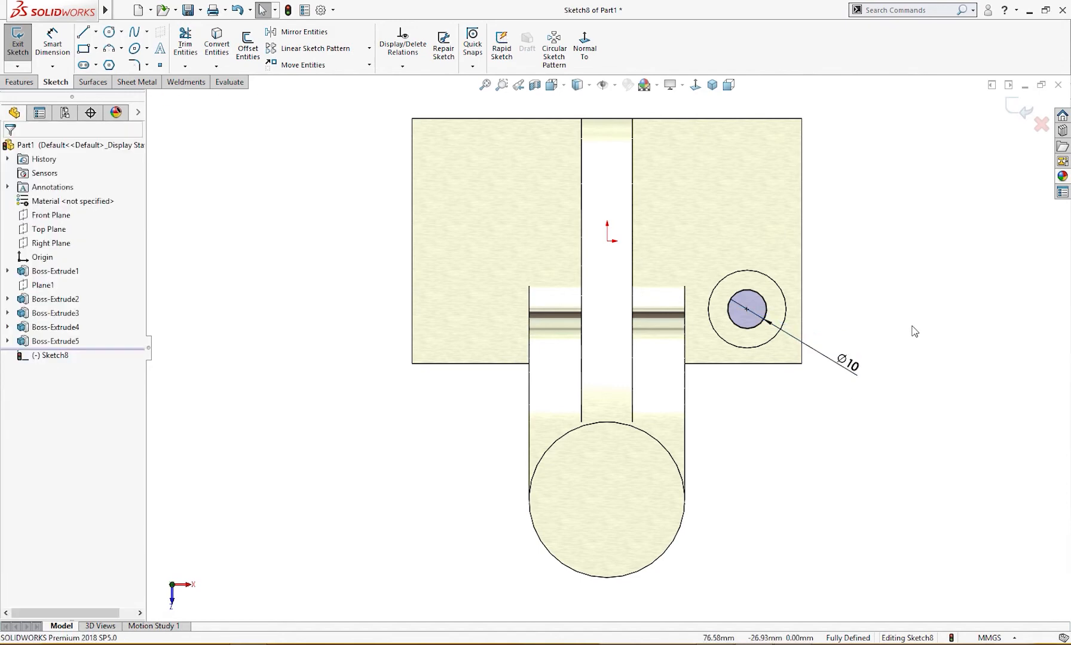
Cut the 10 mm circle through the corner boss and base plate with the Through All end condition.
right_drag(914, 310, 915, 372)
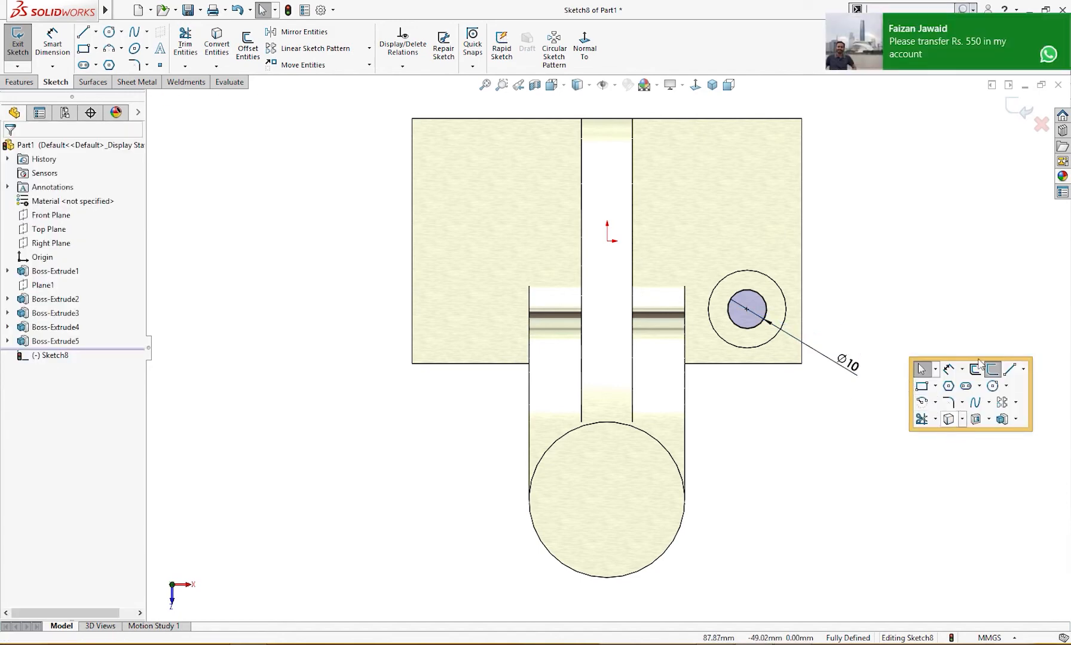
click(974, 420)
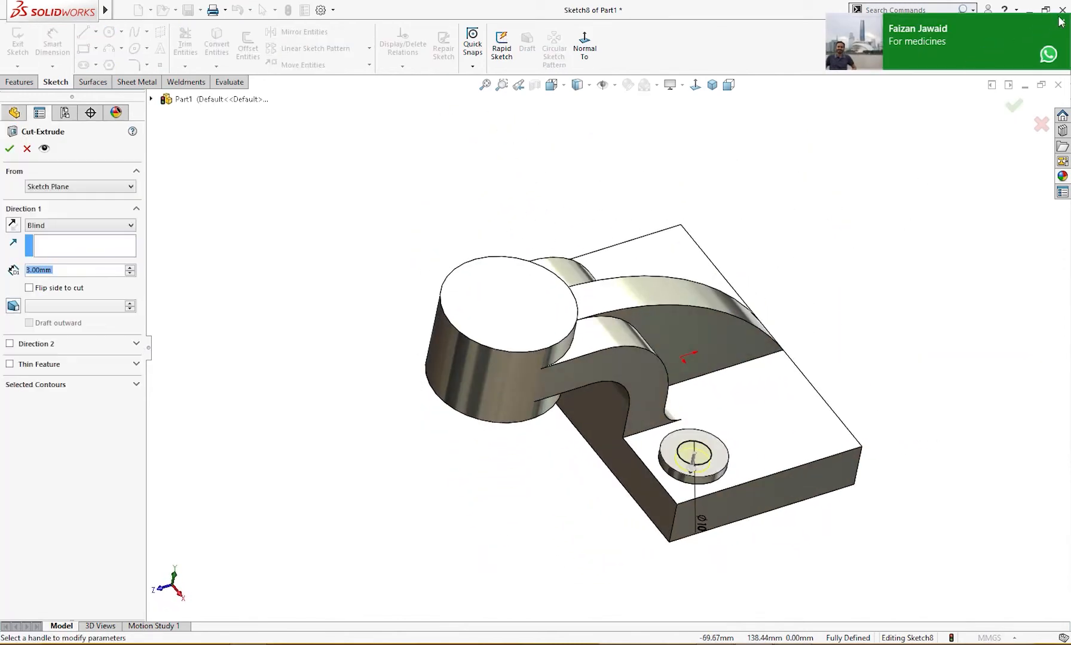
click(1063, 24)
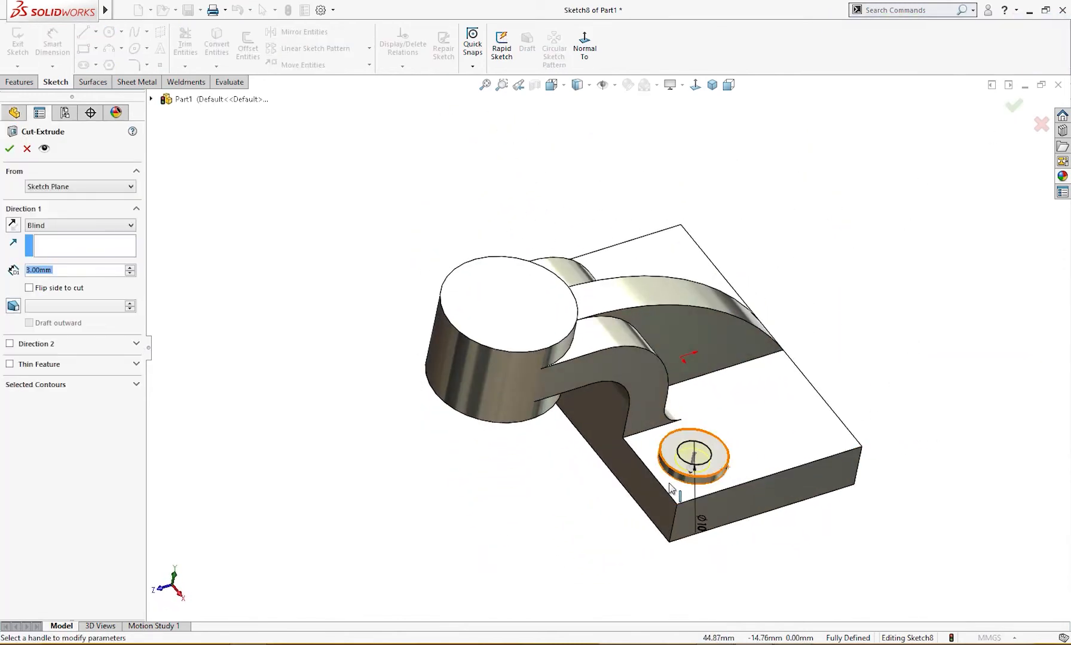
click(66, 226)
click(60, 246)
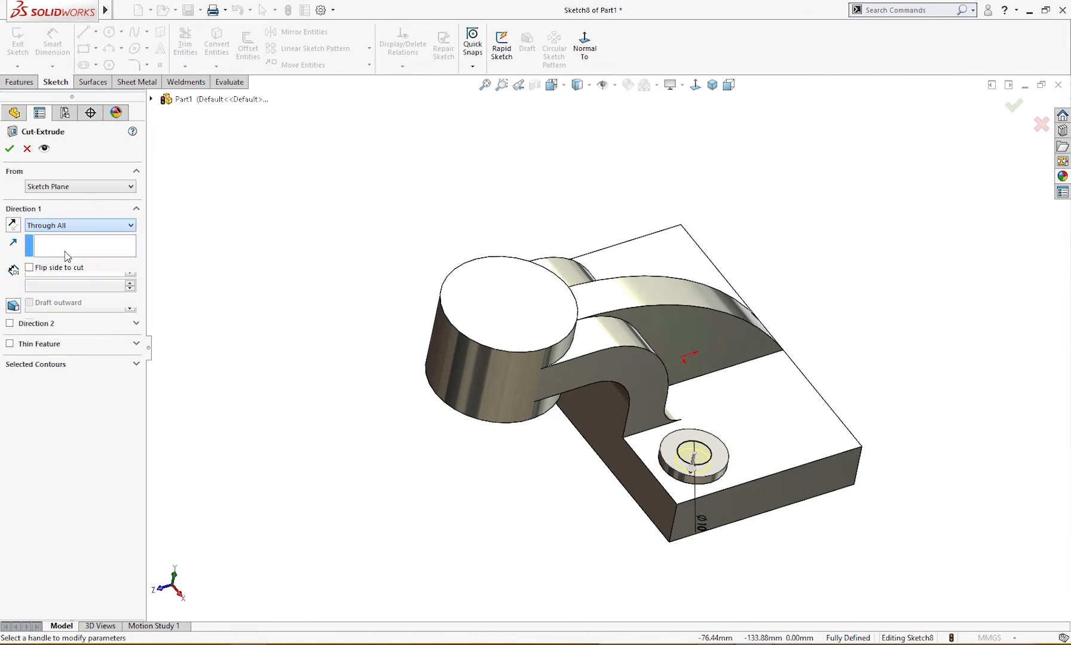
middle_drag(203, 337, 257, 357)
click(9, 149)
key(ctrl+7)
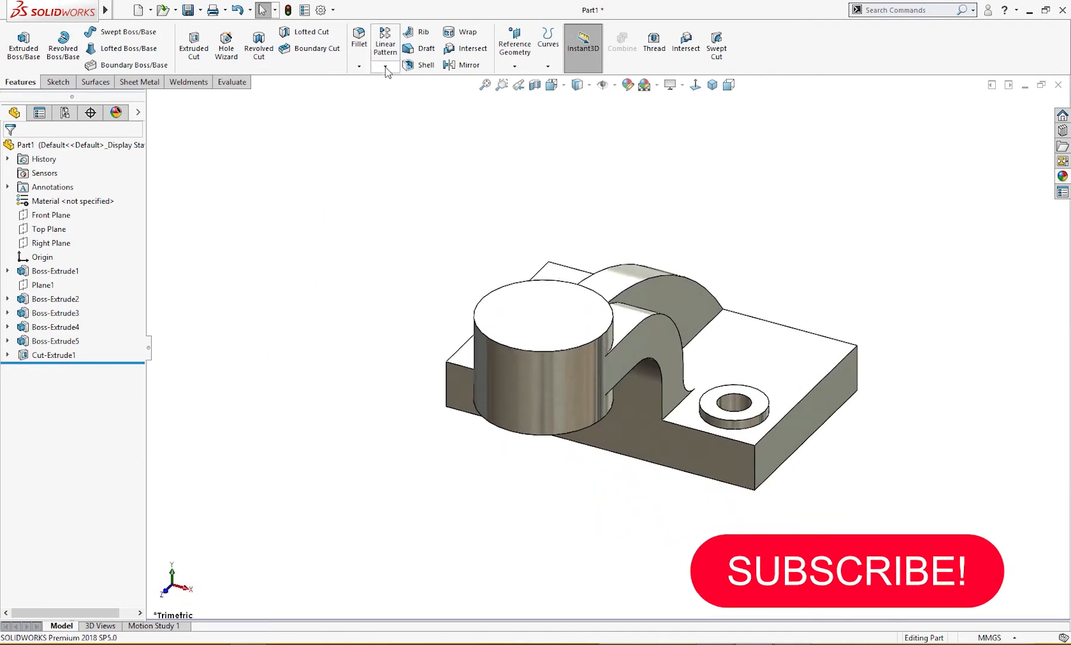
Set up a two-direction linear pattern with 37 mm spacing along the plate's short edge and 72 mm along its long edge, two instances each.
click(386, 45)
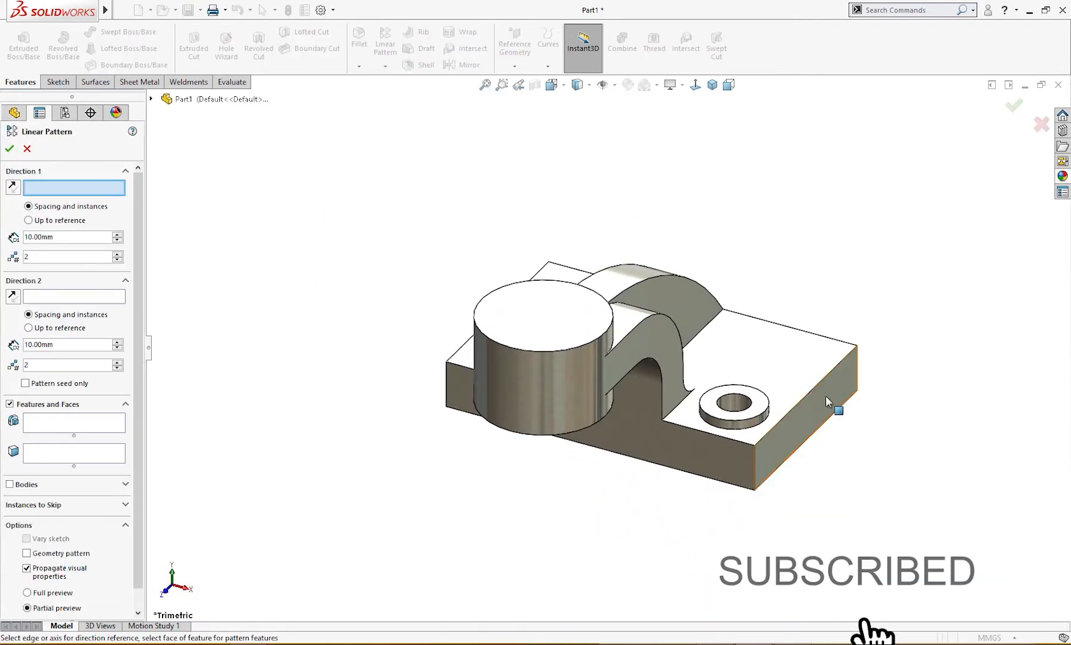
click(808, 392)
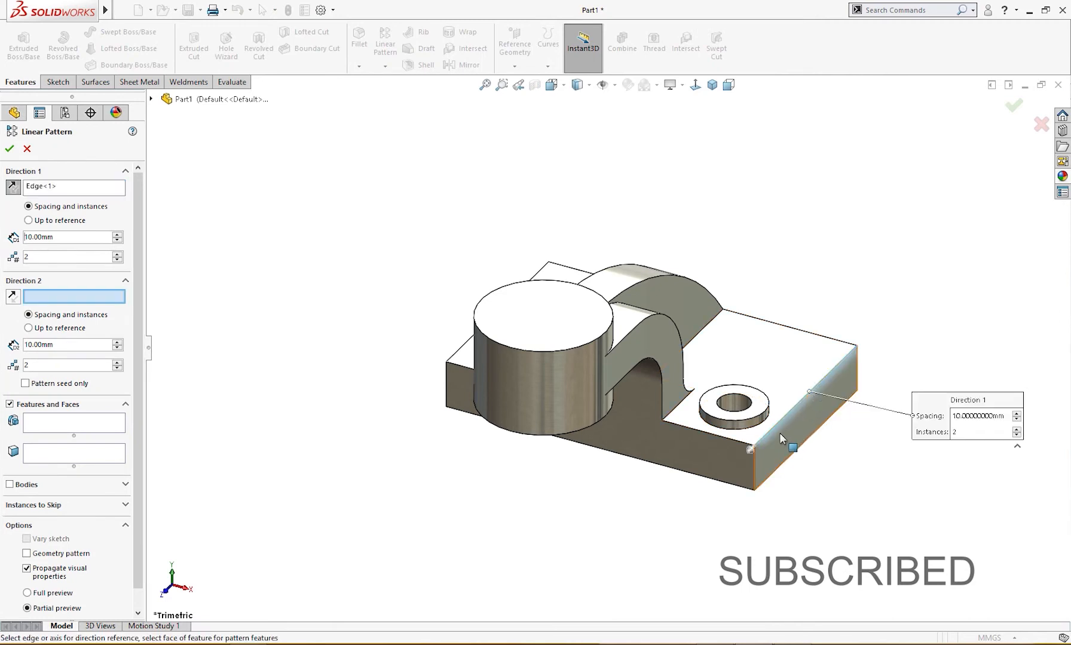
click(804, 330)
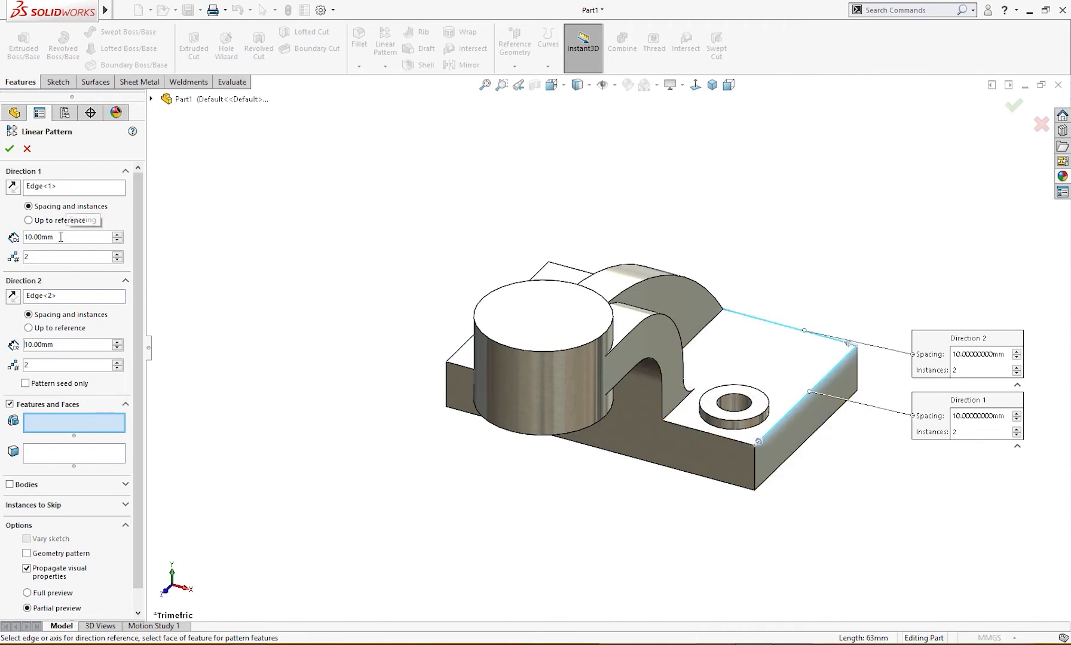
text(37)
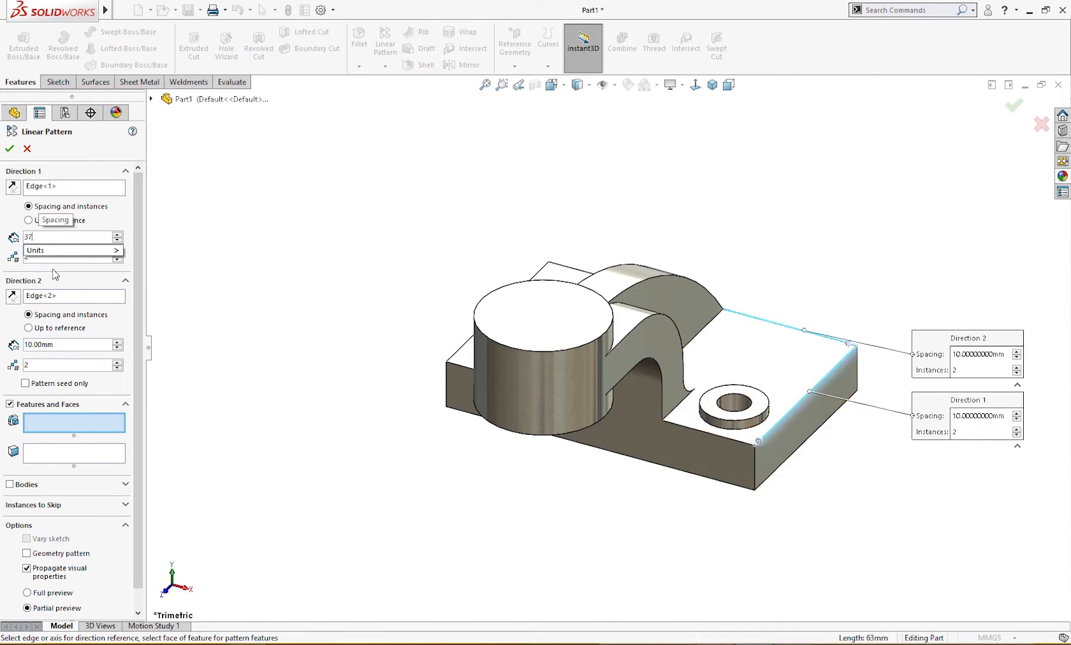
key(Return)
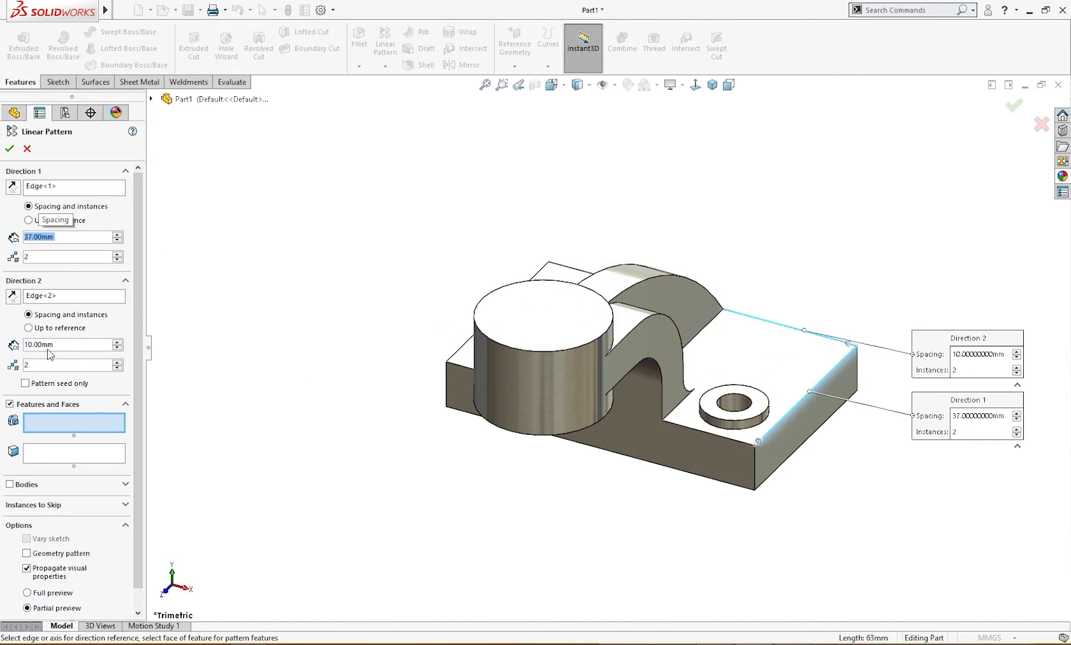
drag(65, 346, 2, 349)
text(72)
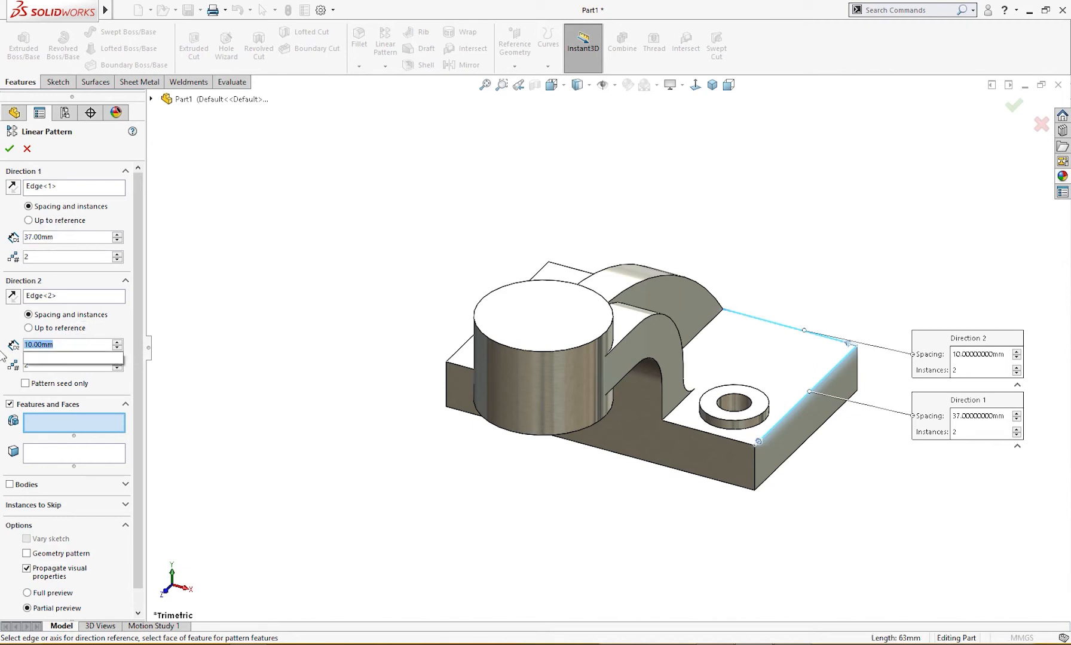
key(Return)
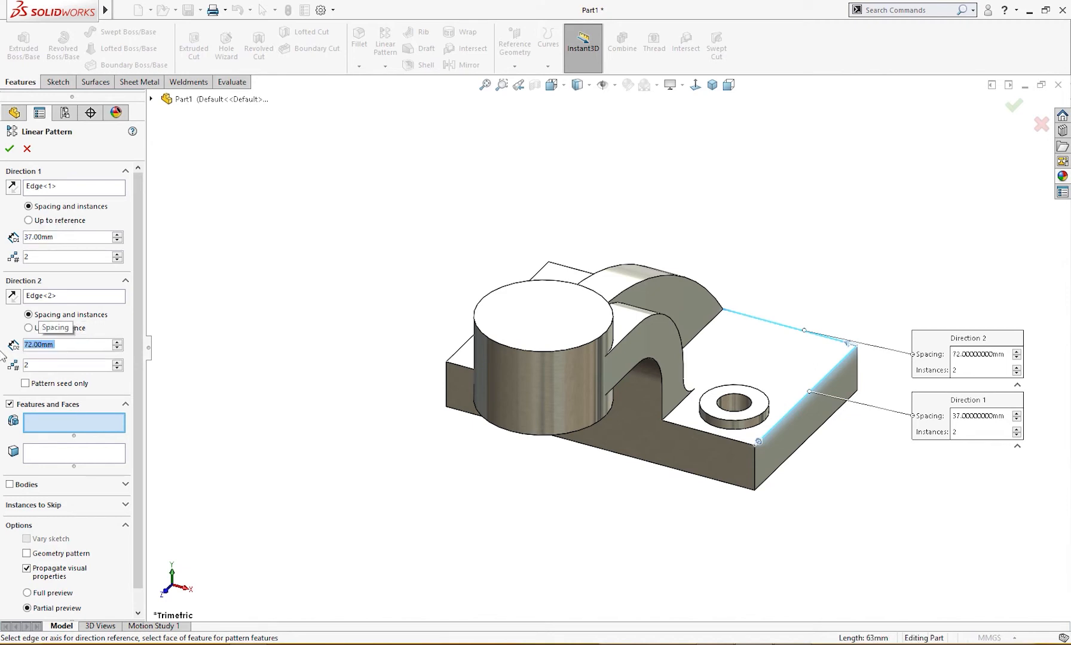
Choose the corner boss and its through hole as the features to pattern, and create the linear pattern.
click(73, 419)
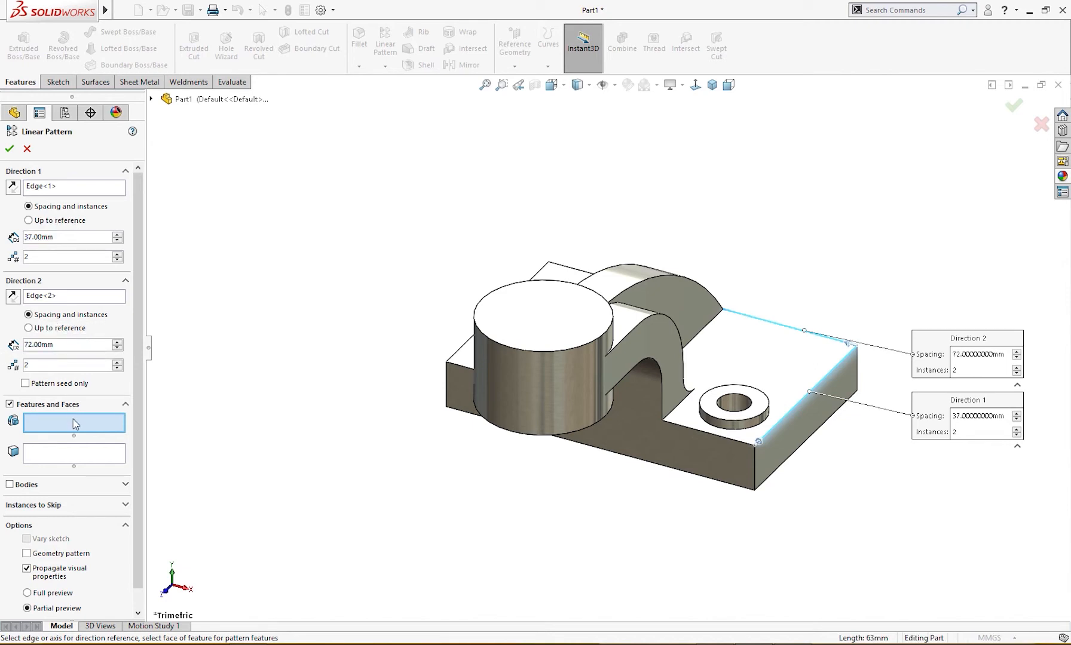
click(152, 100)
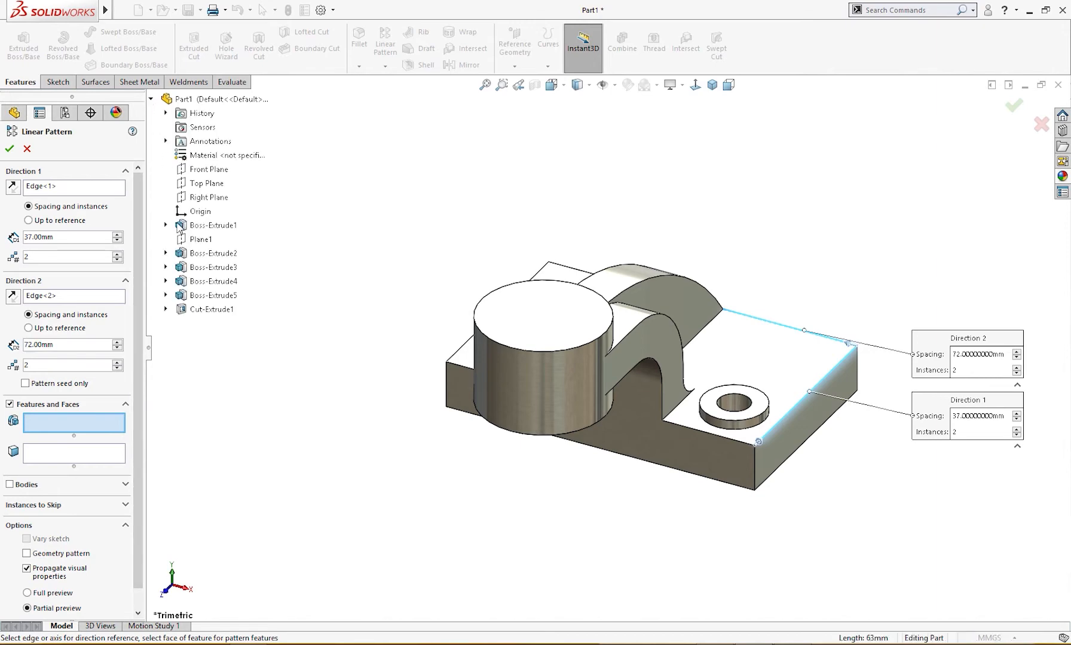
click(183, 299)
click(192, 311)
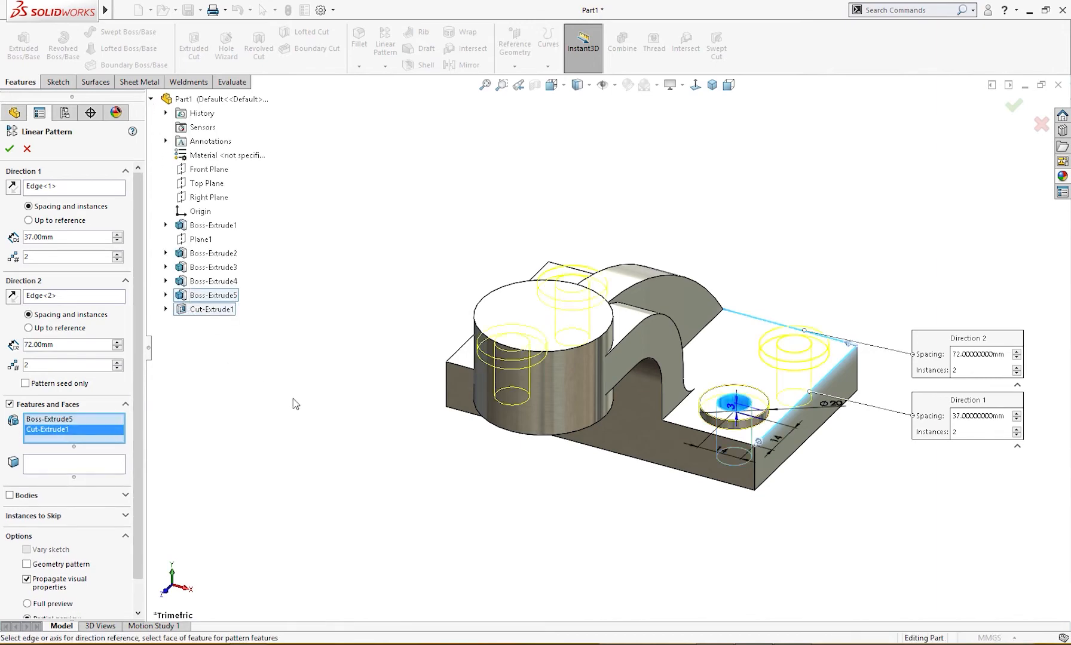
mouse_move(292, 398)
middle_down()
mouse_move(349, 432)
mouse_move(294, 409)
middle_up()
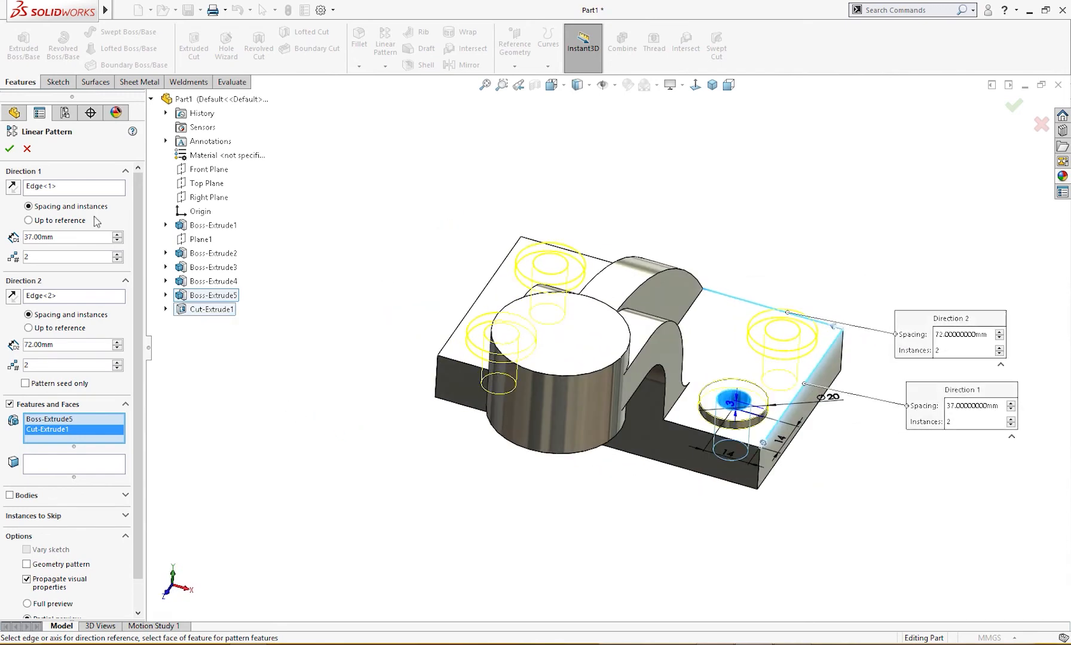
click(9, 149)
middle_drag(266, 329, 273, 295)
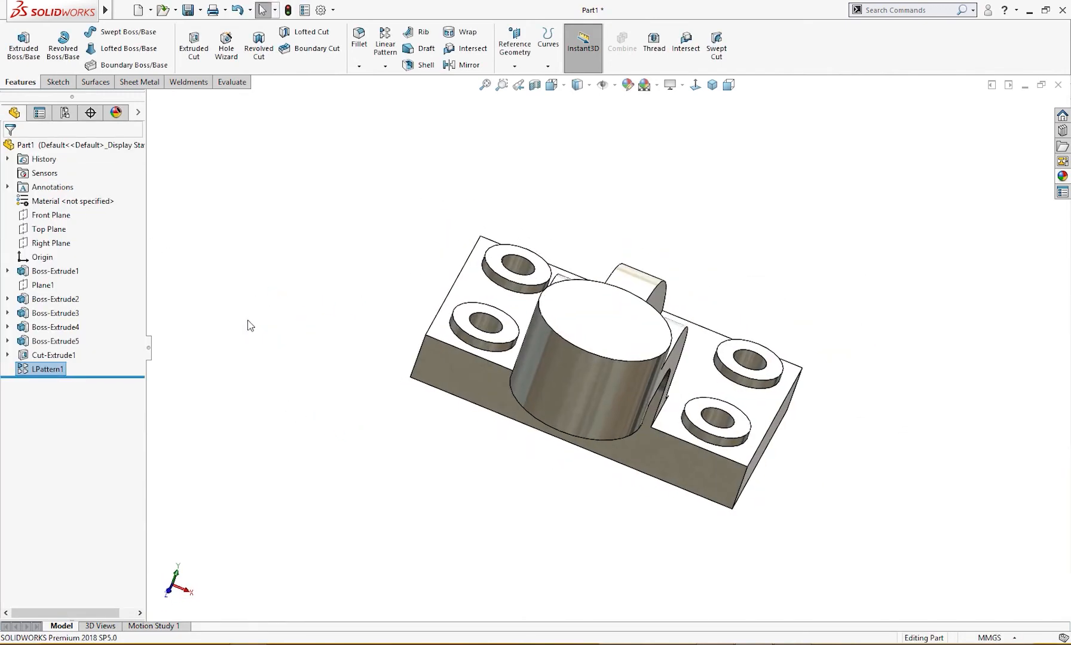
Sketch a 30 mm diameter circle on the large boss's top face, concentric with the boss.
right_drag(249, 325, 292, 263)
click(546, 311)
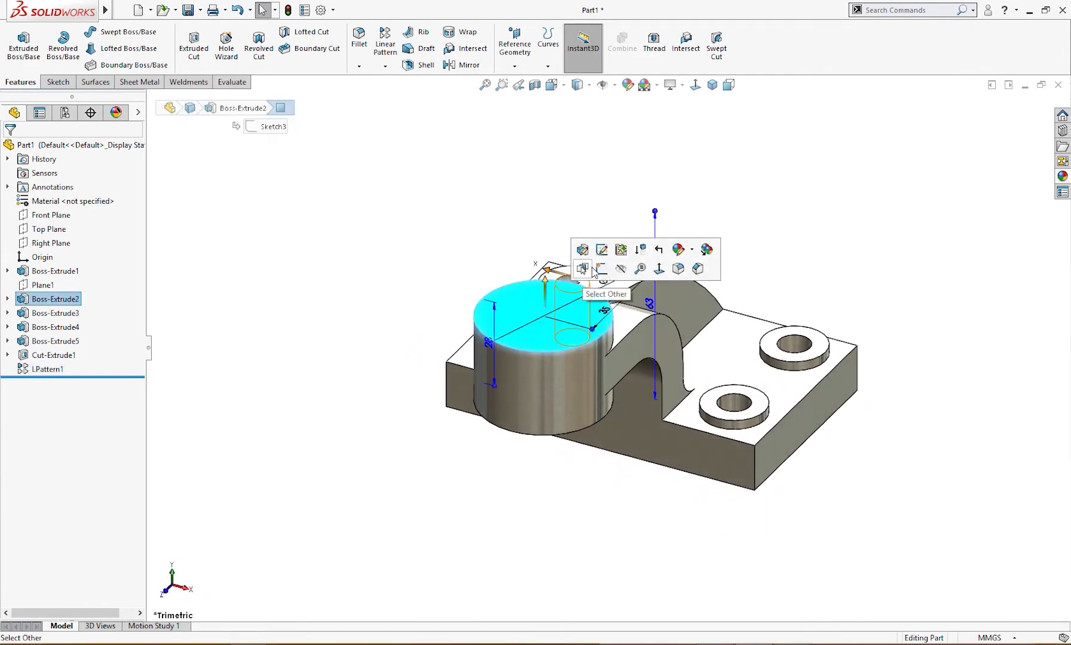
click(604, 274)
right_drag(314, 292, 376, 292)
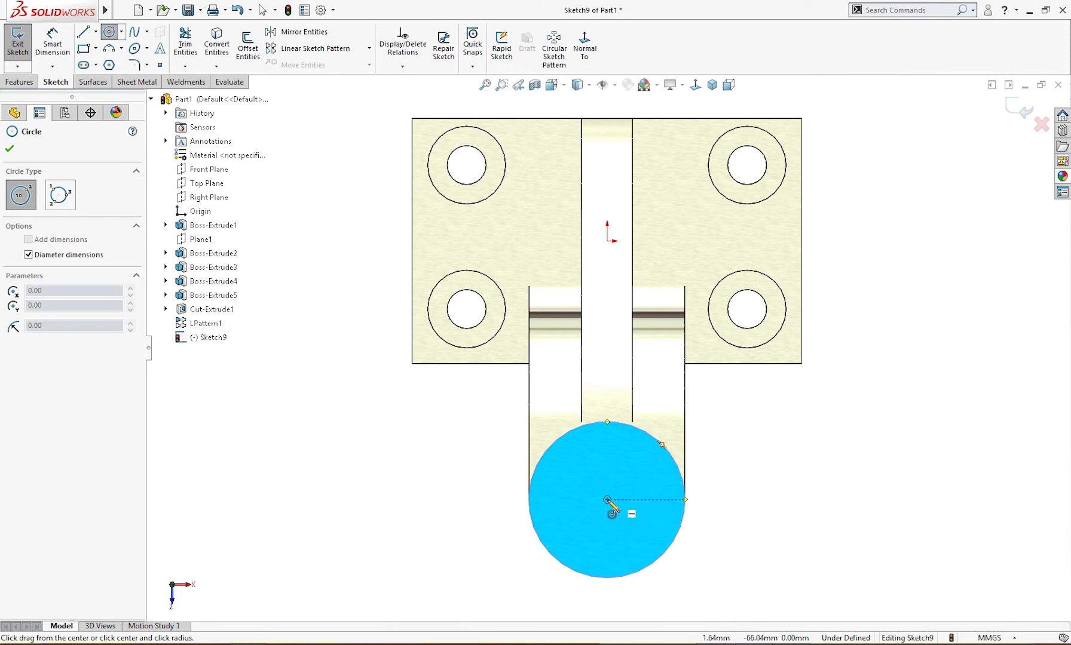
click(607, 500)
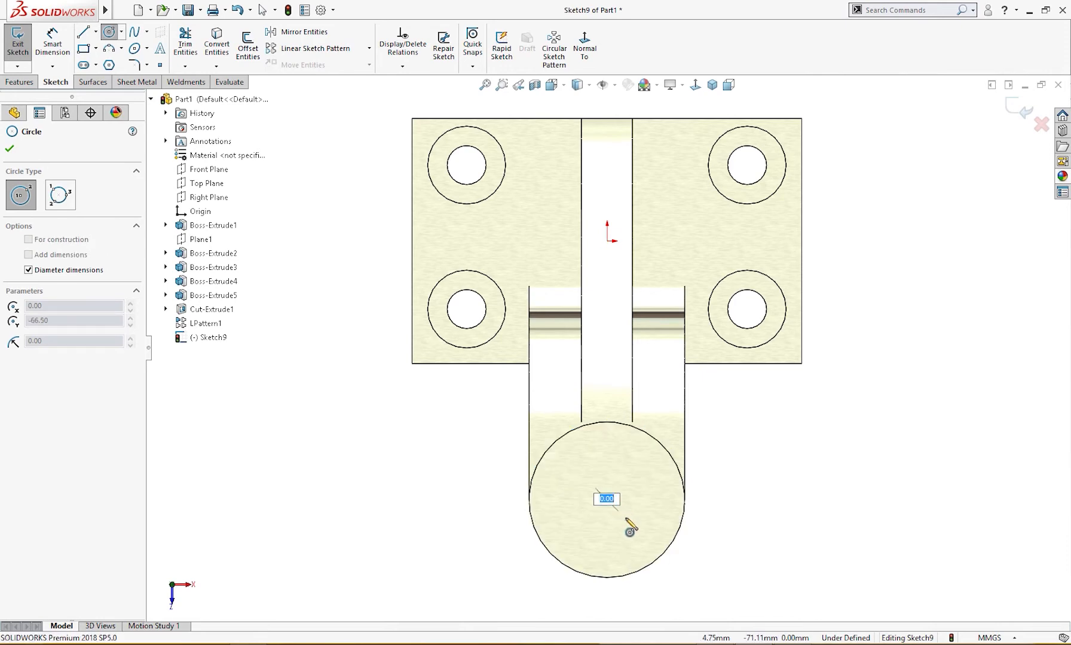
key(Return)
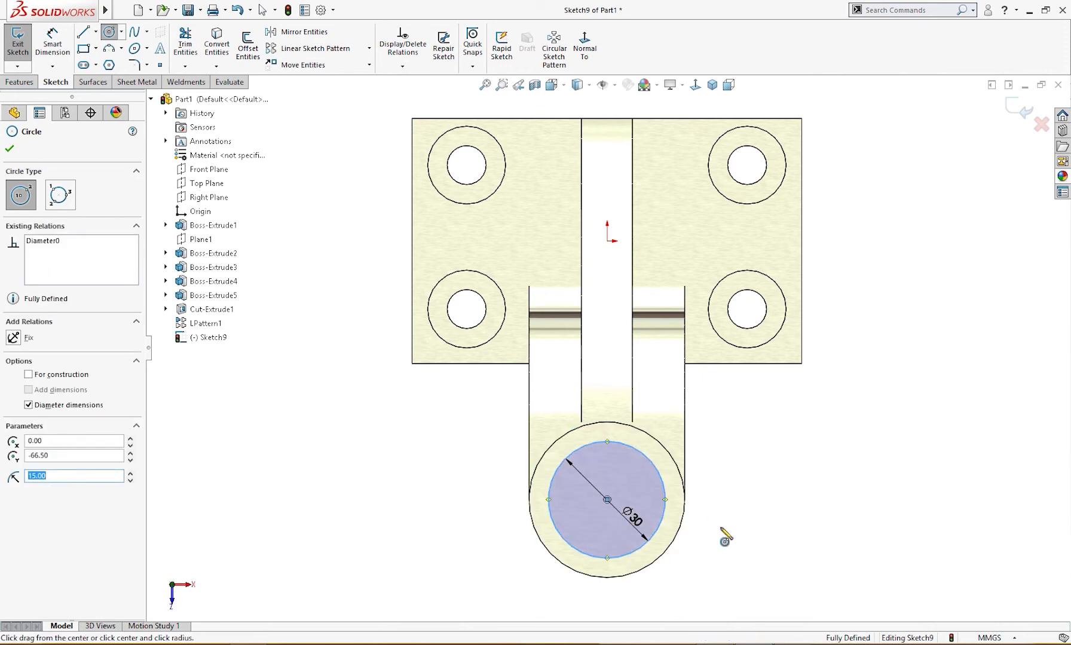
Cut away the material outside the 30 mm circle to a blind depth of 5 mm, with the side to cut flipped.
right_drag(767, 472, 771, 478)
key(s)
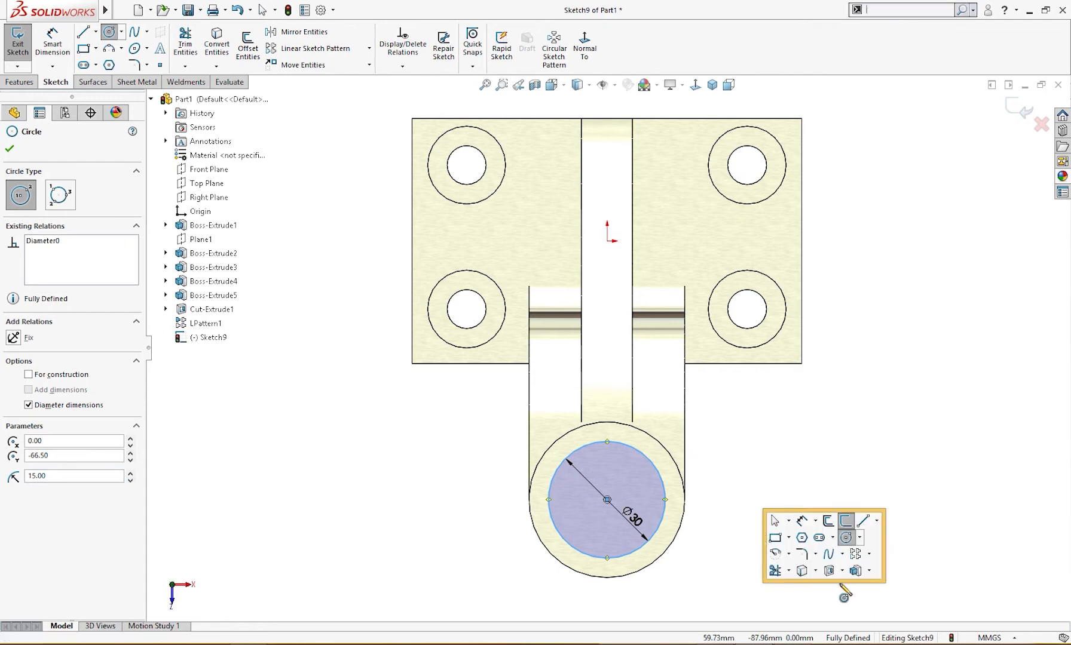
click(774, 561)
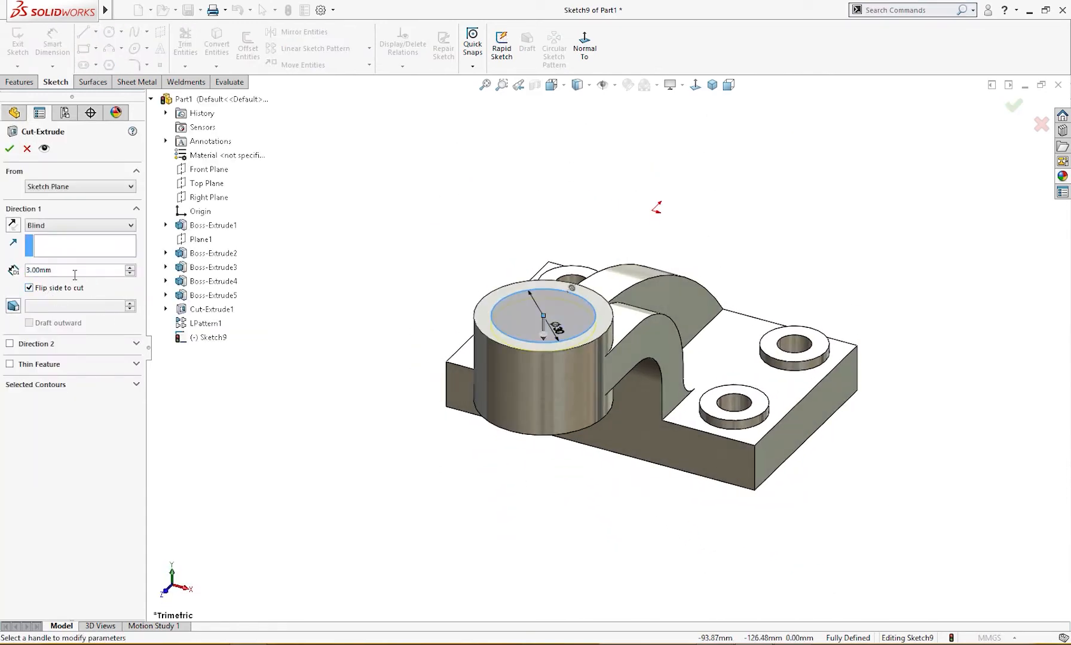
text(5)
key(Return)
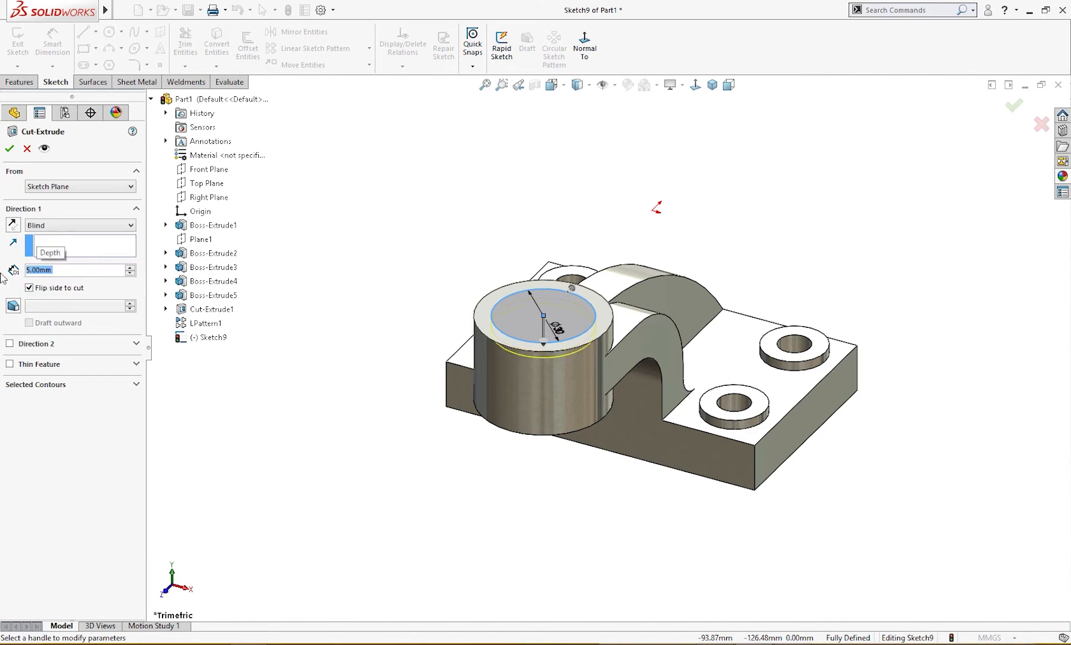
click(9, 149)
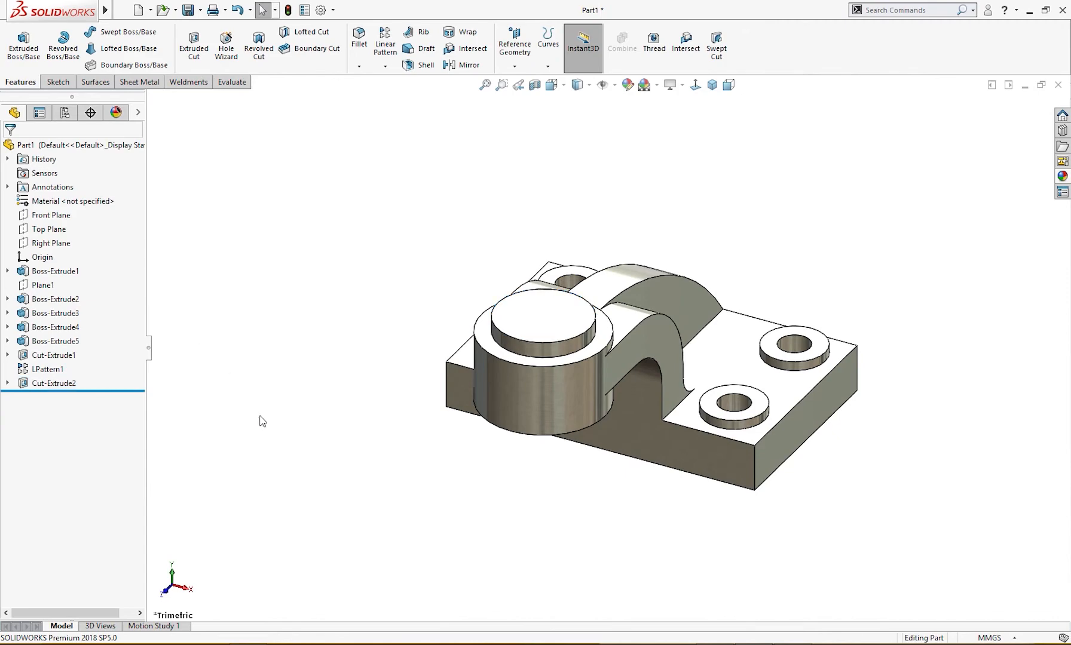
Sketch a 20 mm diameter circle on the raised collar's top face, concentric with the large boss.
mouse_move(263, 421)
middle_down()
mouse_move(328, 464)
mouse_move(347, 447)
mouse_move(271, 430)
middle_up()
right_drag(283, 450, 521, 294)
click(534, 323)
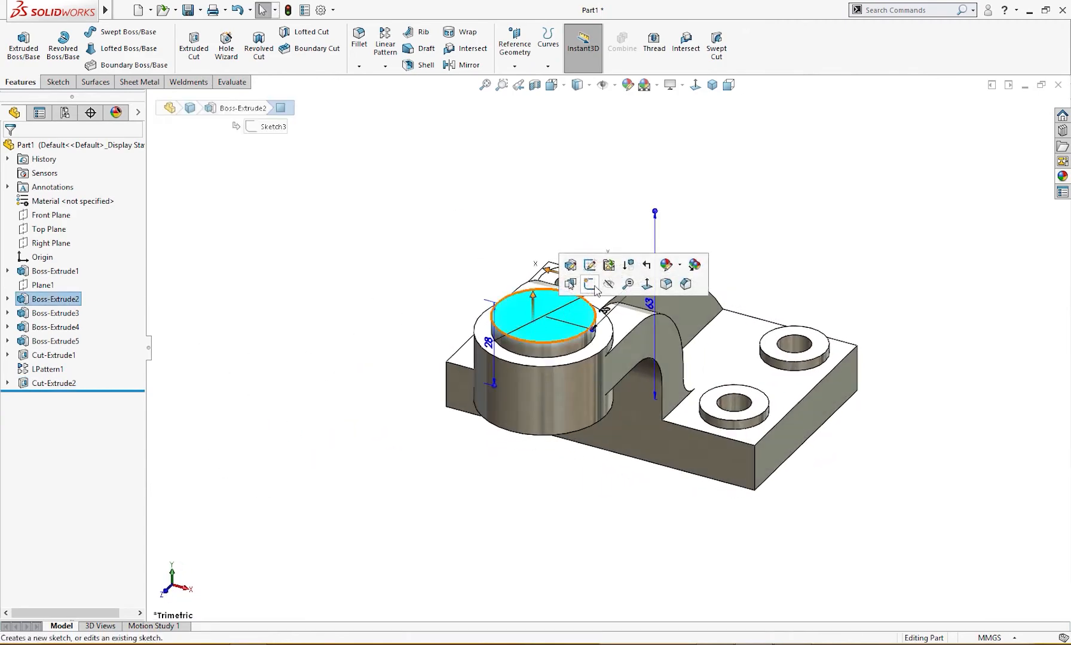
click(592, 288)
right_drag(328, 313, 437, 398)
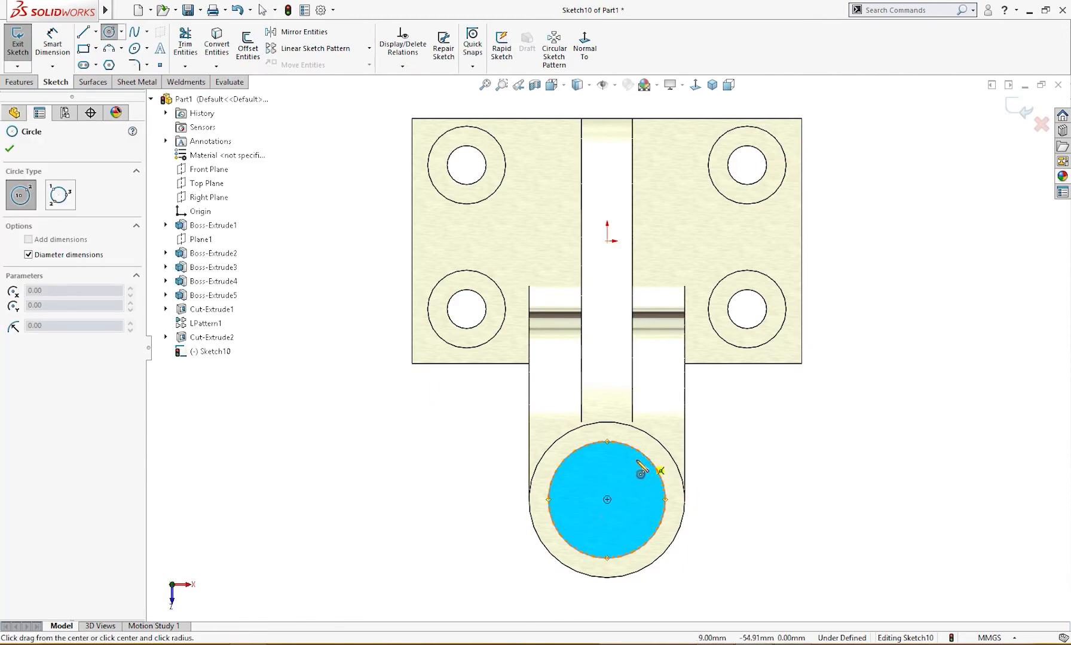
click(607, 500)
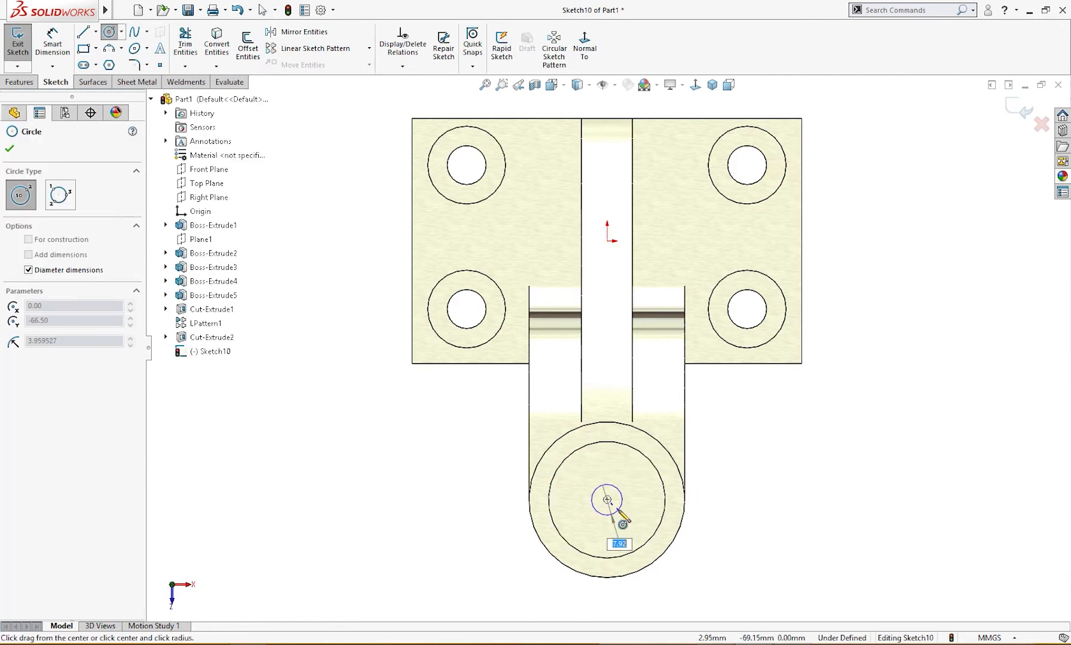
text(20)
key(Return)
Cut the 20 mm circle down through the large boss with the Up To Next end condition.
key(s)
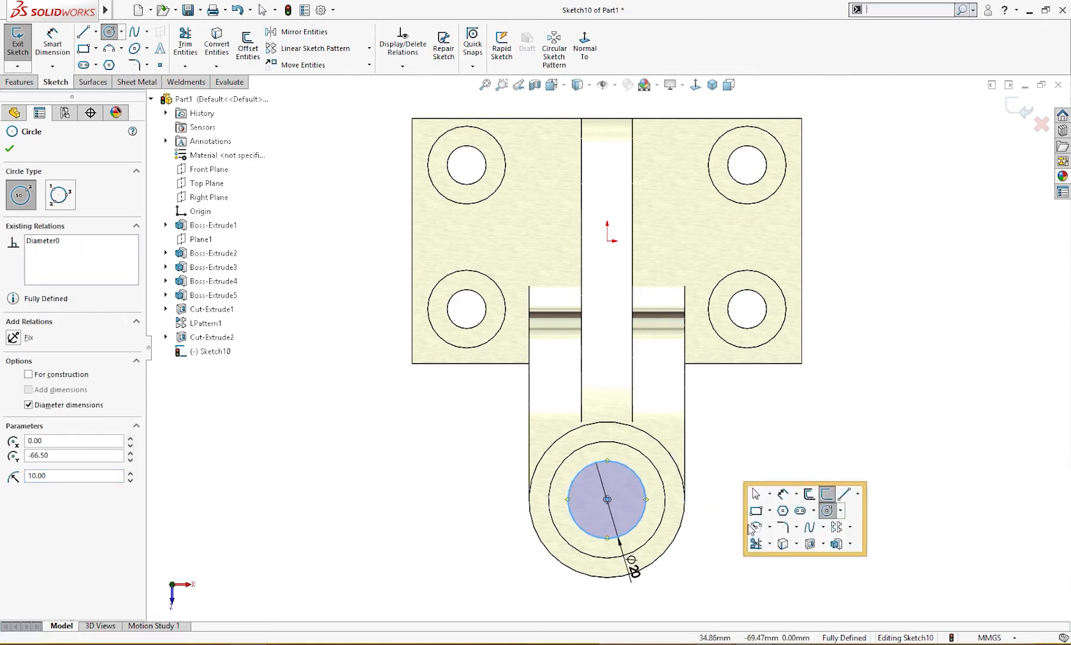
click(810, 544)
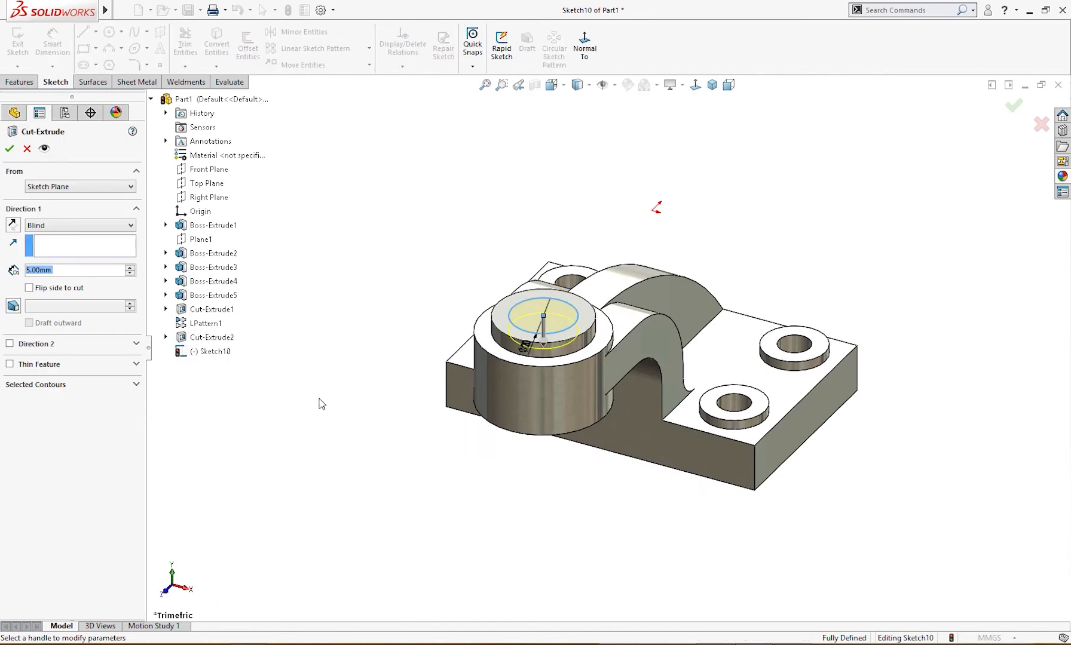
click(66, 227)
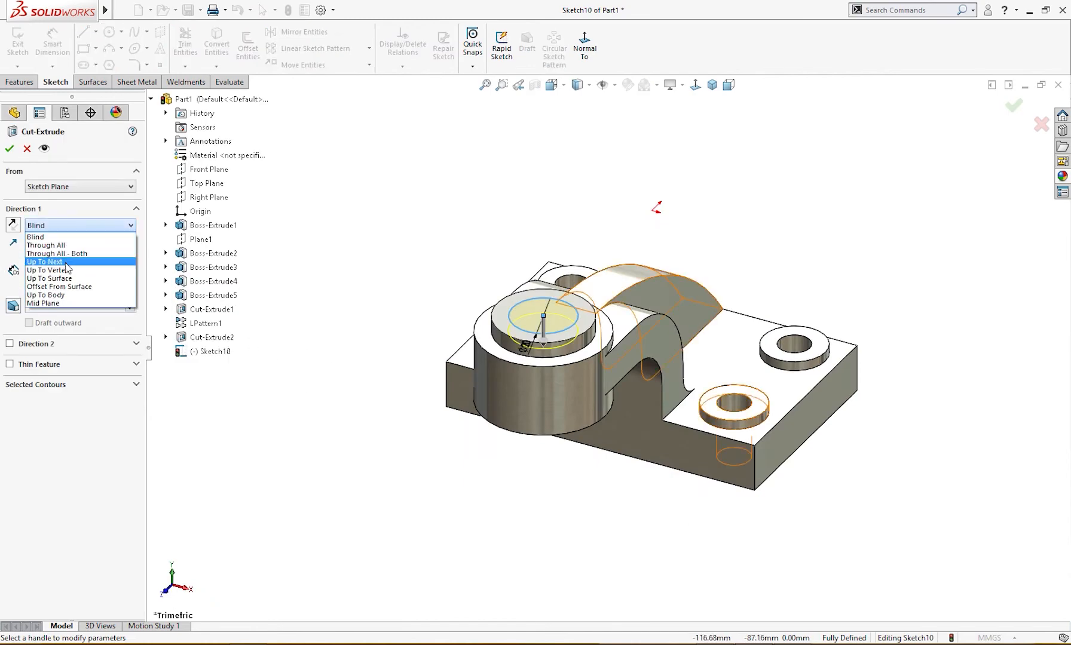
click(69, 262)
middle_drag(275, 391, 275, 249)
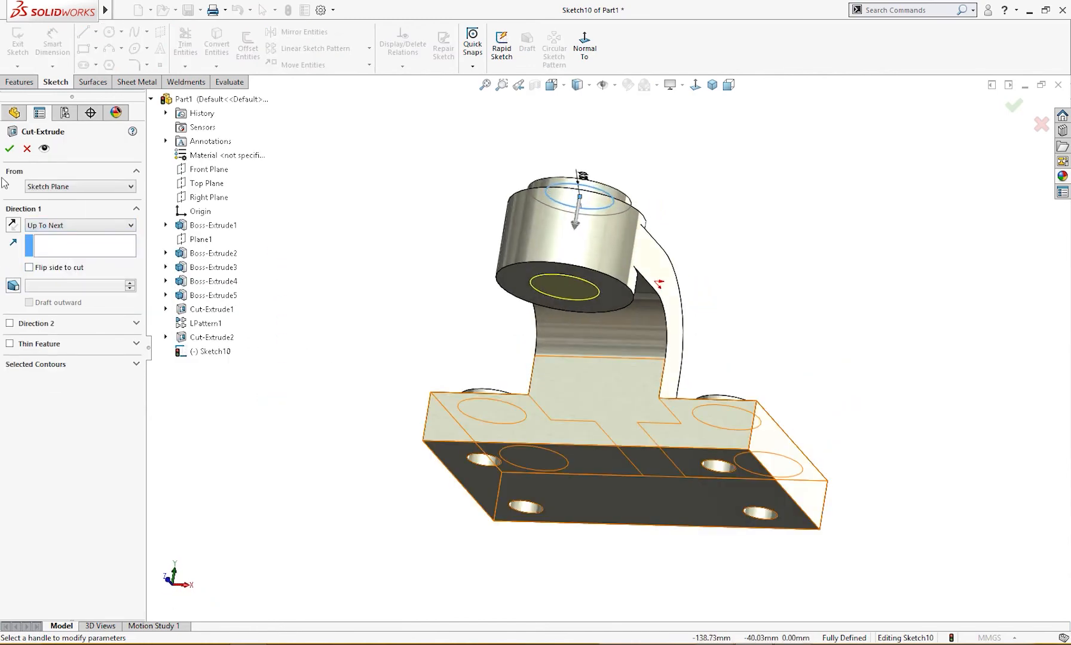
click(9, 149)
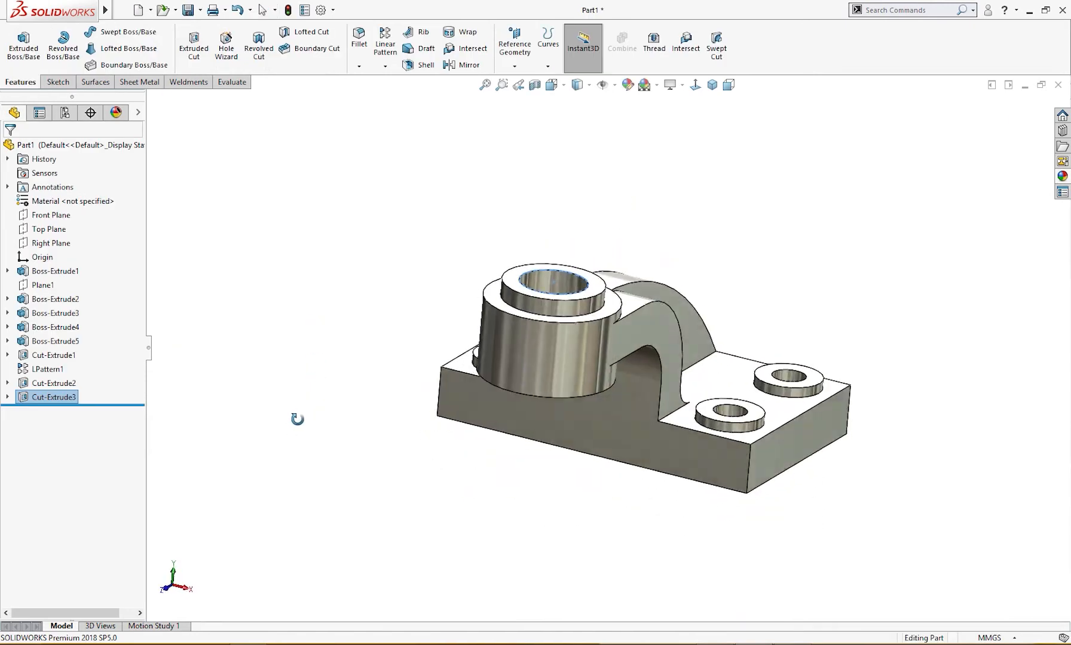
click(548, 513)
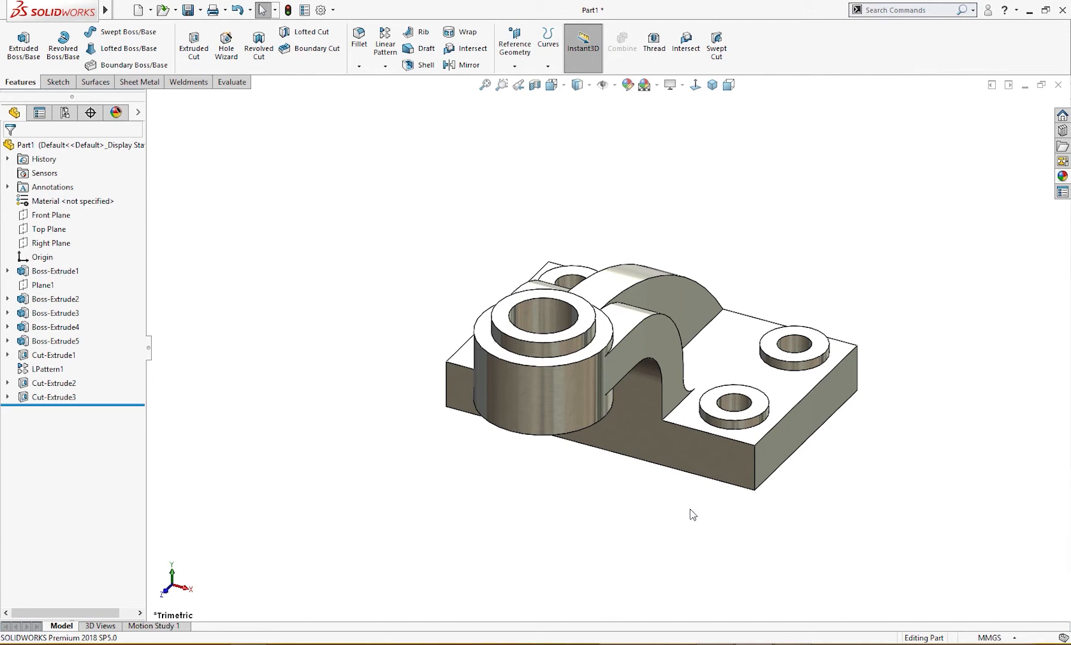
Set up a constant-size fillet with a 2 mm radius and select the base edges of three corner bosses.
scroll(705, 457, down, 2)
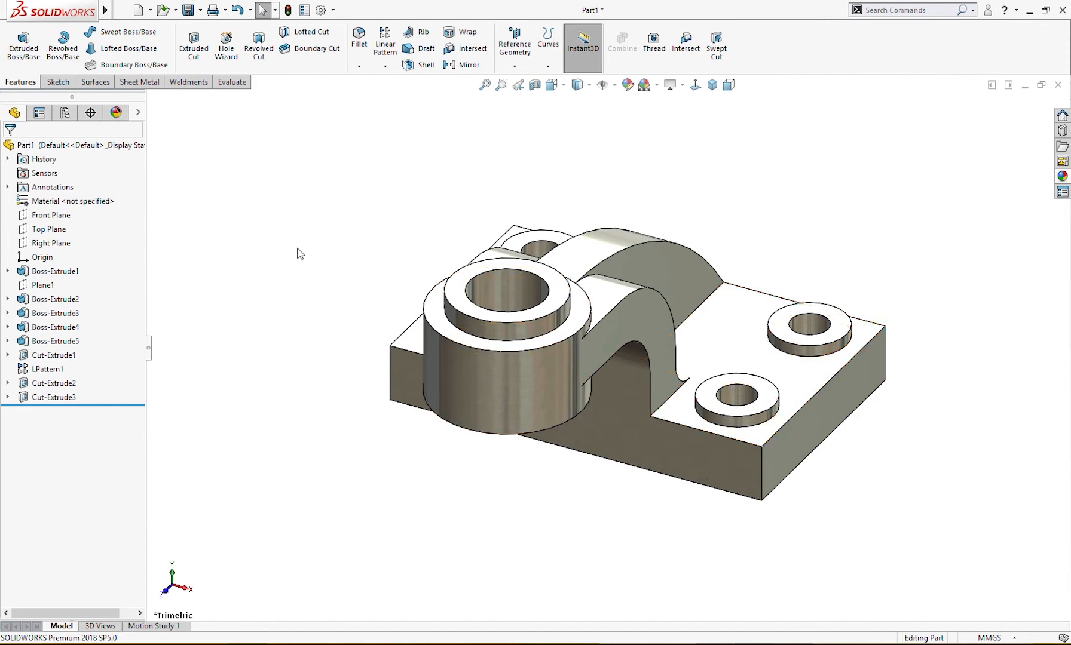
click(359, 39)
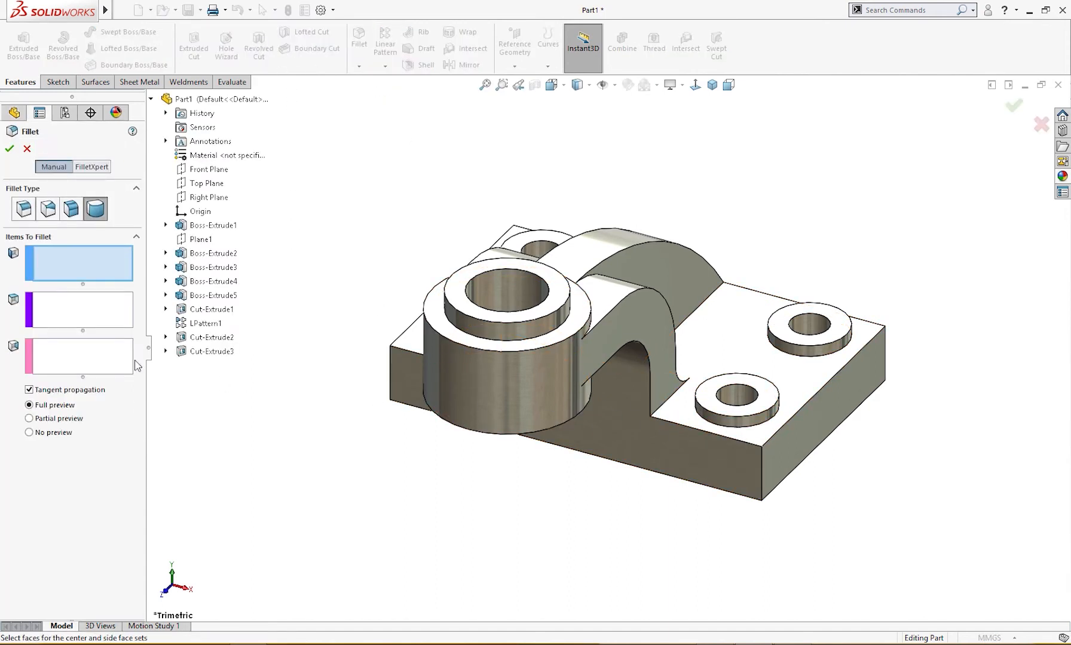
click(33, 210)
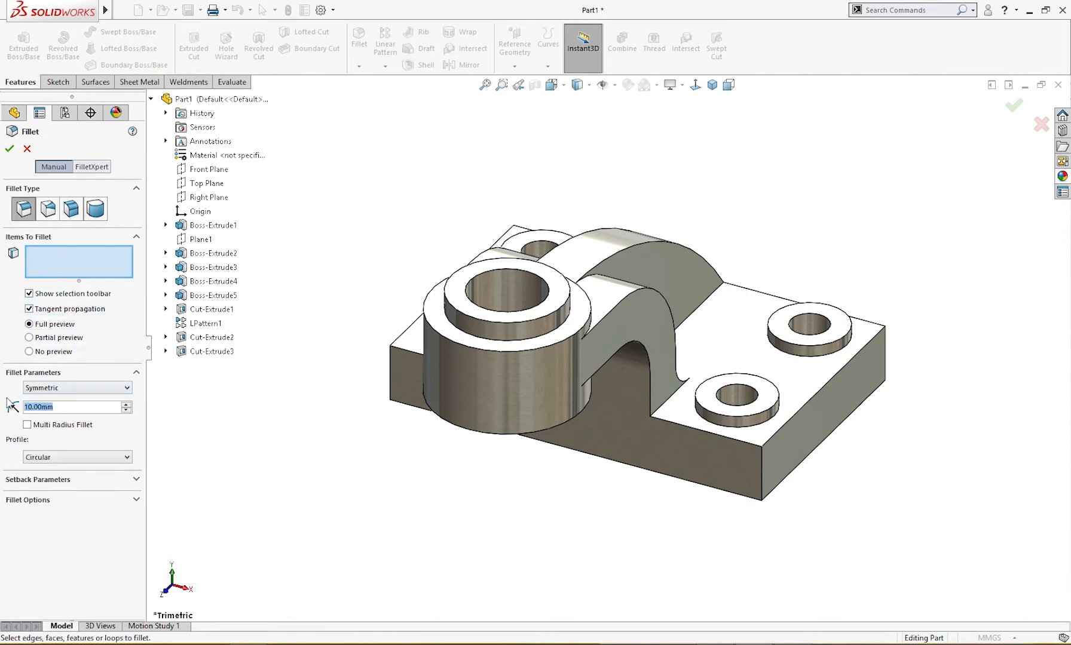
text(2)
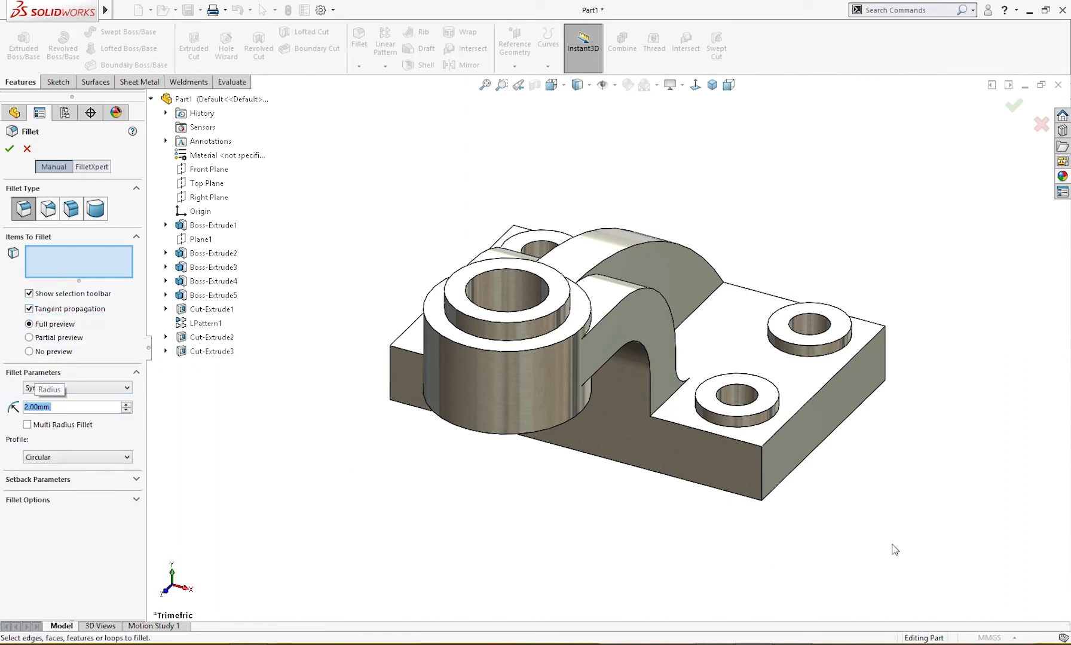
click(759, 422)
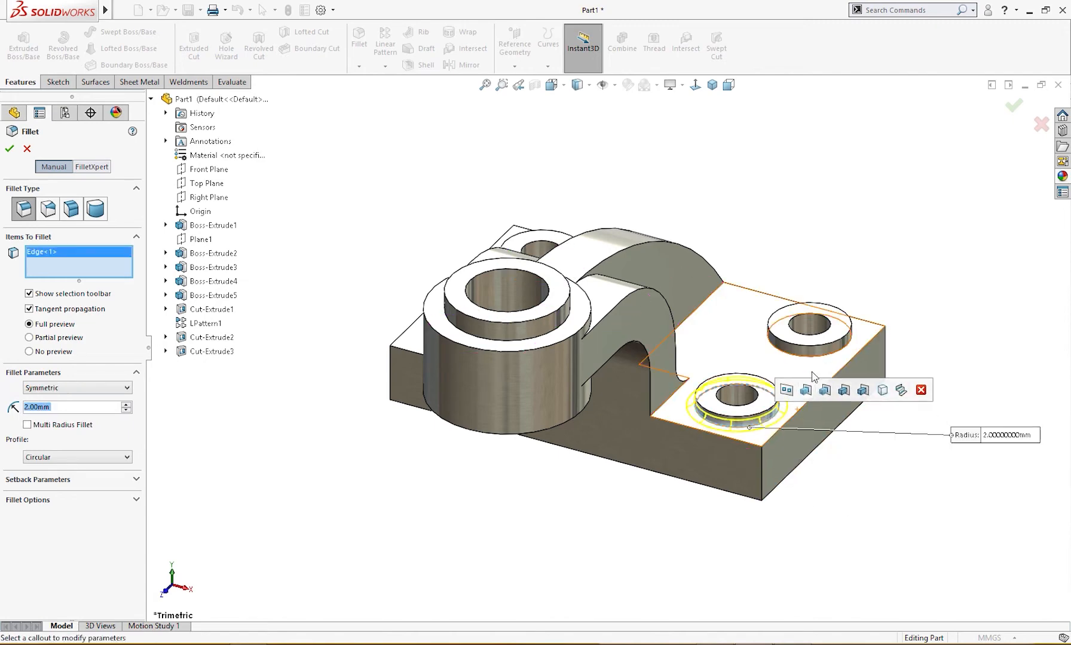
click(813, 357)
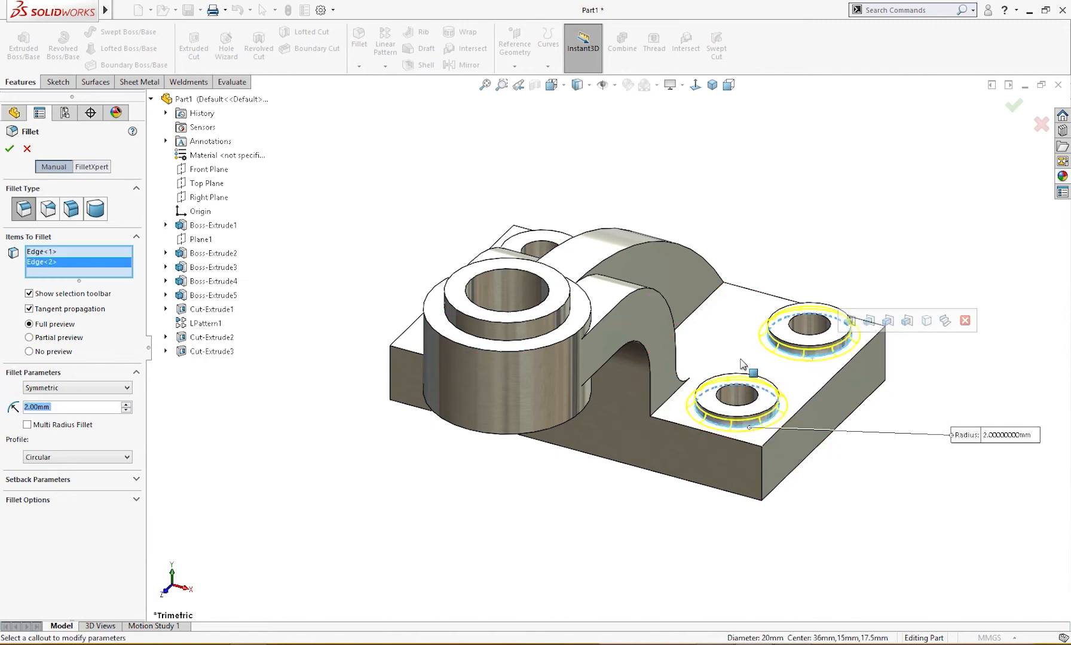
middle_drag(622, 401, 604, 445)
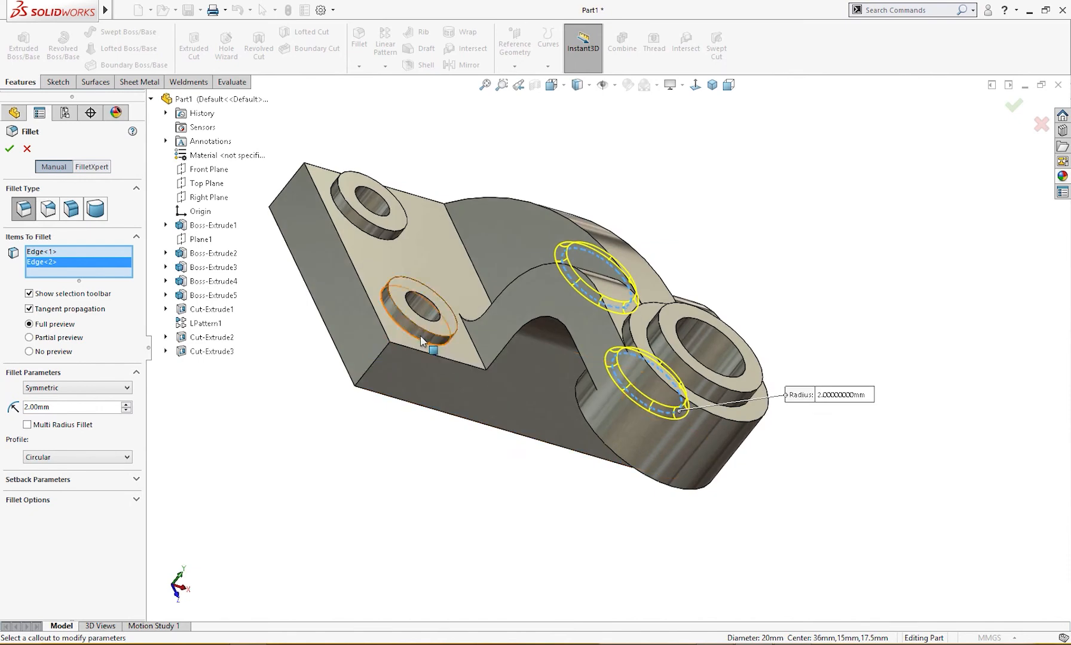
click(392, 279)
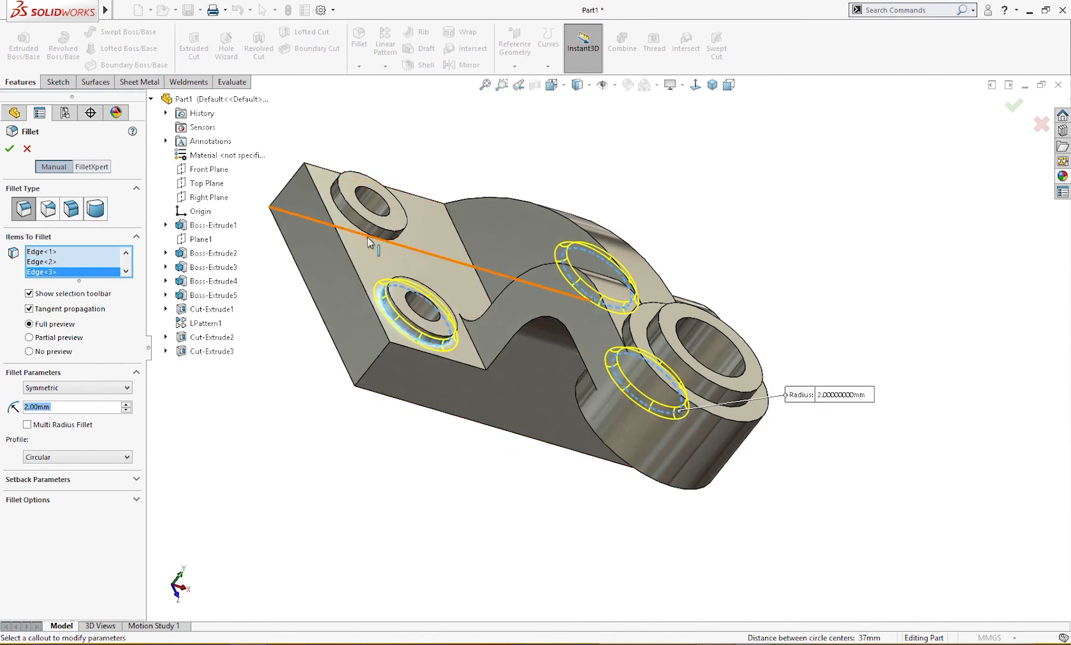
click(369, 240)
click(369, 240)
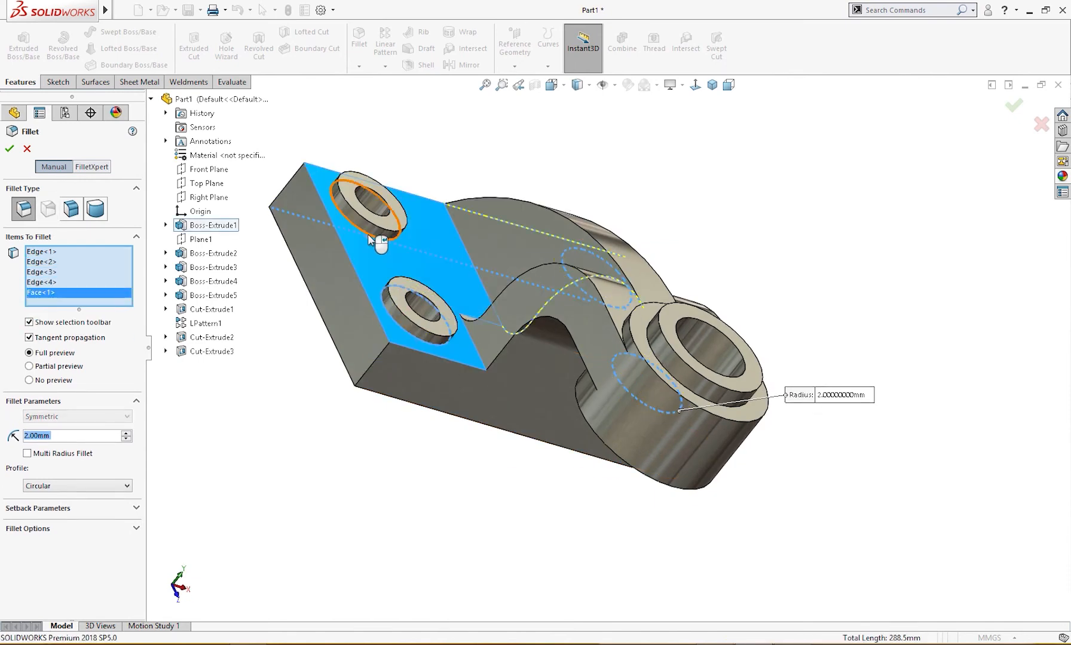
click(368, 235)
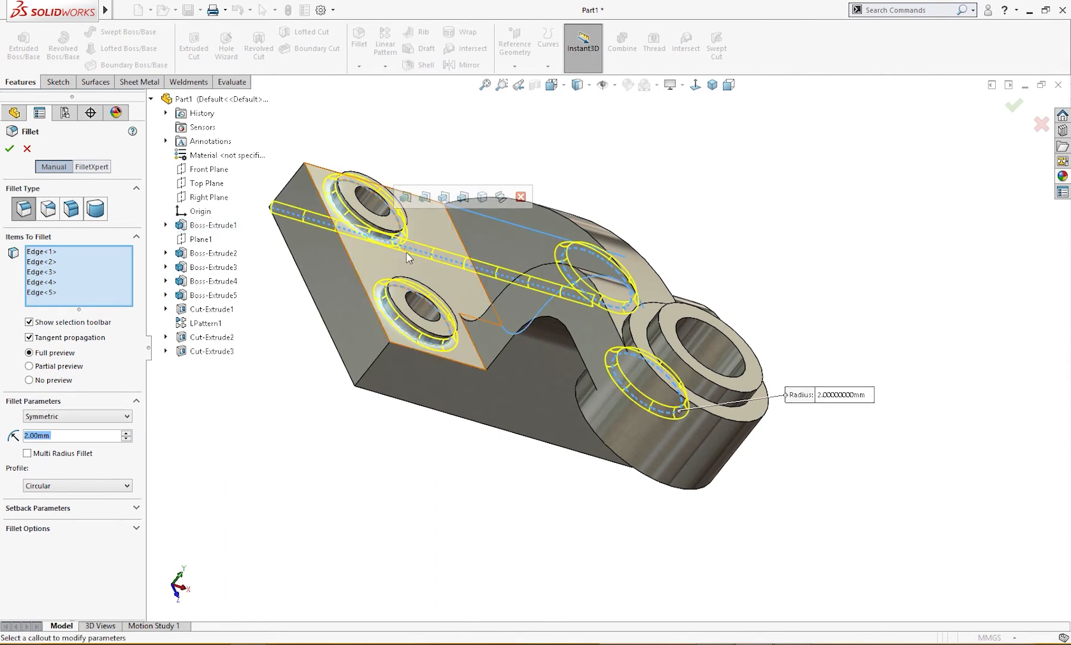
right_click(66, 293)
click(170, 312)
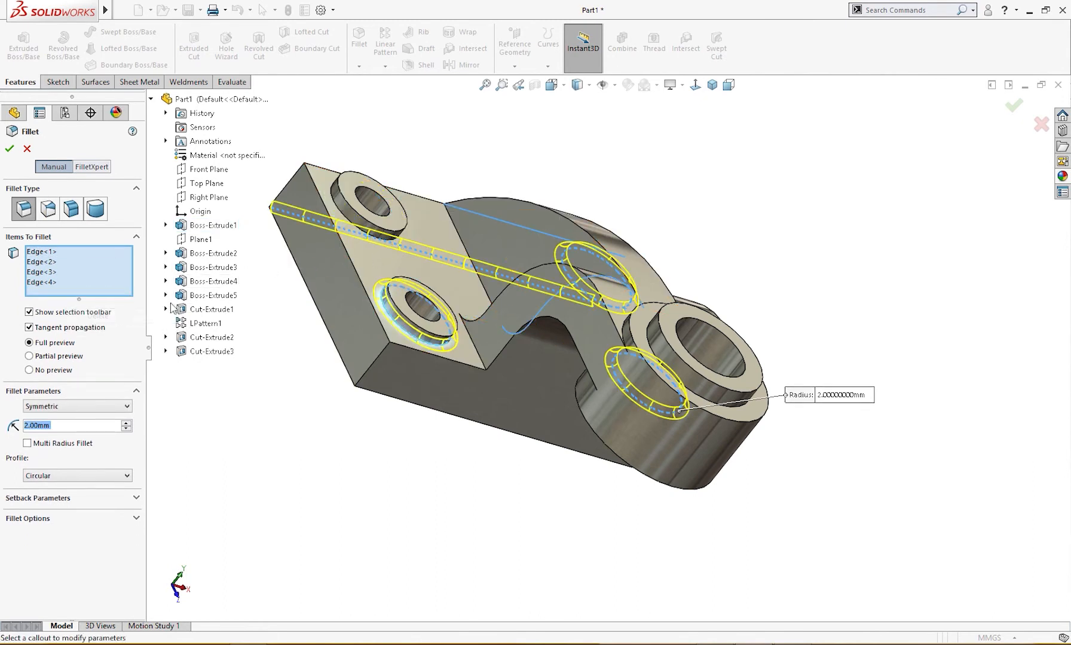
right_click(51, 284)
click(79, 304)
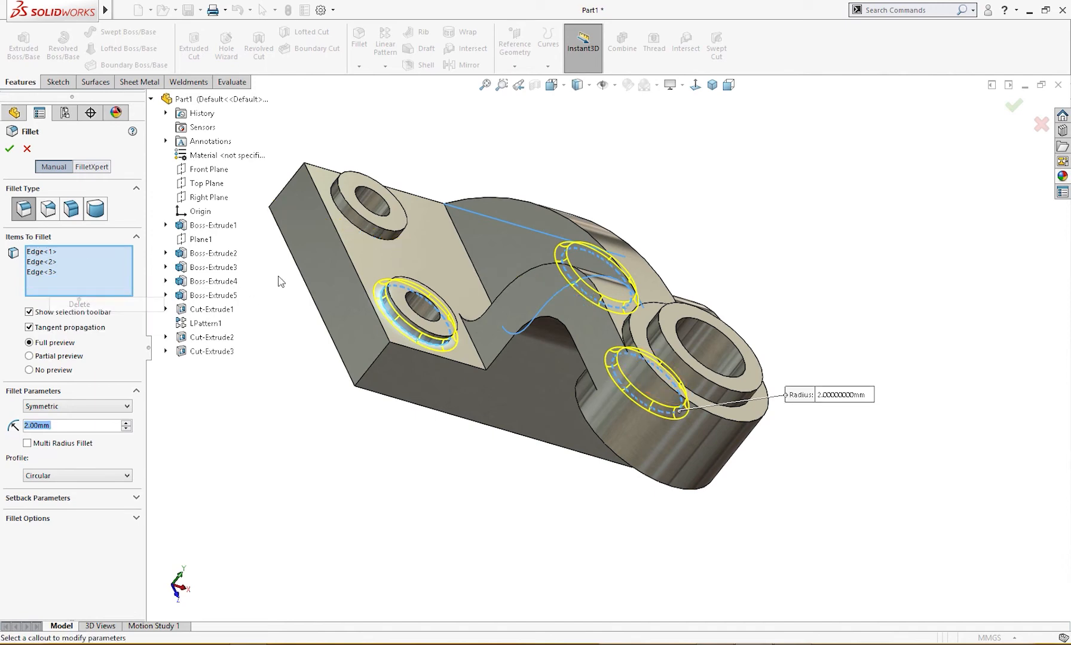
Add the fourth corner boss's base edge and the junction edges between the curved arm and the large boss to the fillet.
click(352, 224)
middle_drag(352, 223, 299, 239)
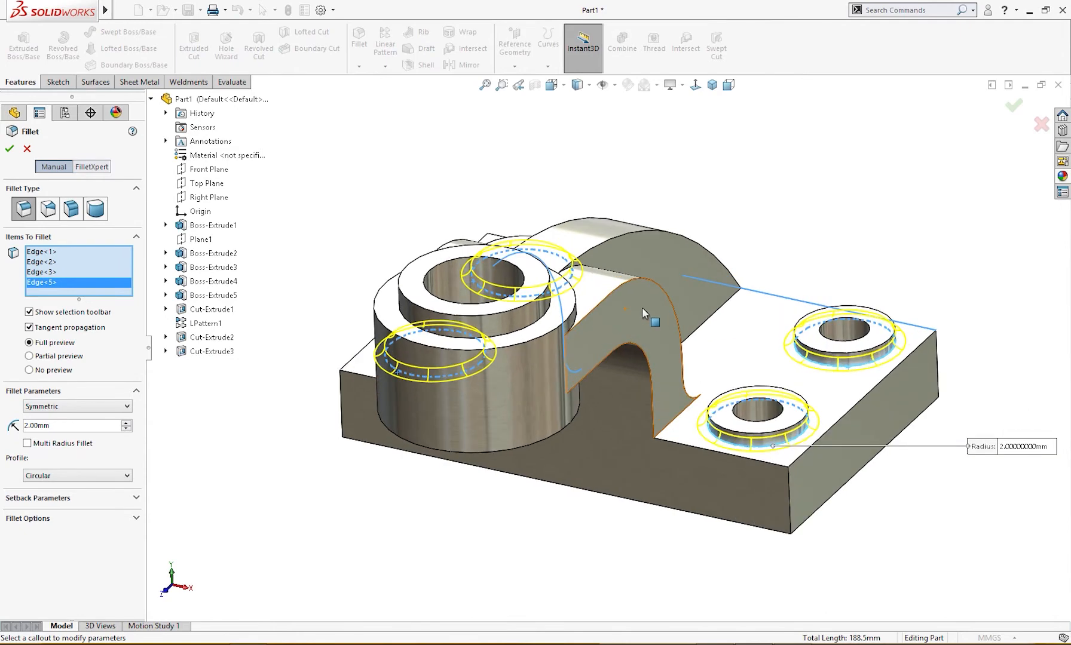
middle_drag(642, 308, 567, 336)
click(570, 317)
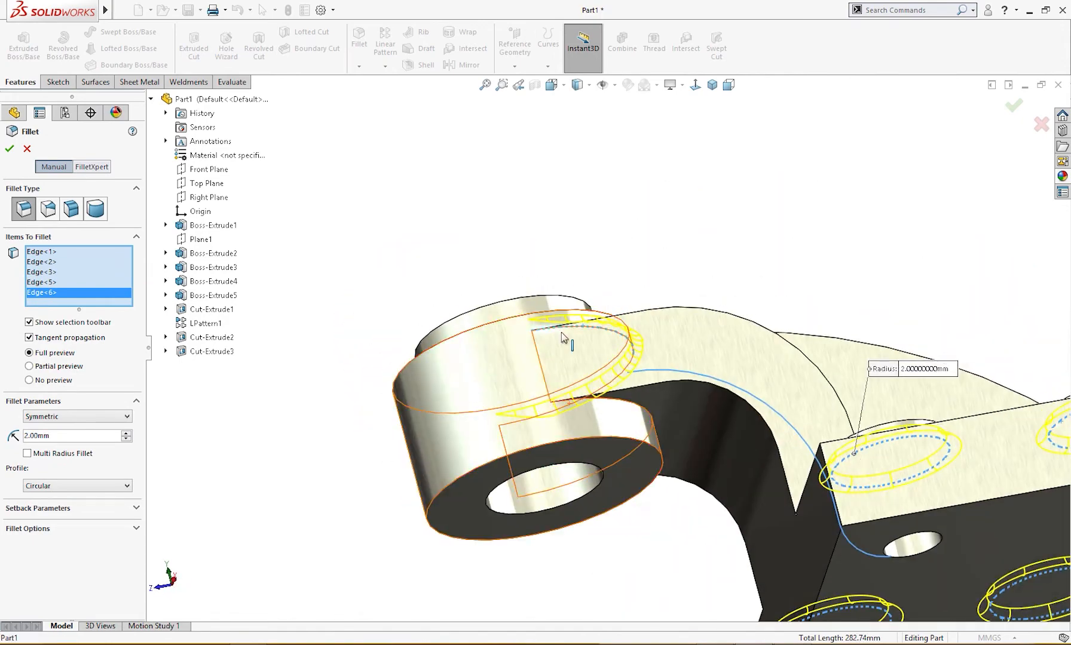
click(637, 408)
Add the curved arm's upper edges on both sides to the selection and create the 2 mm fillet.
middle_drag(637, 408, 666, 567)
scroll(669, 553, up, 4)
middle_drag(698, 512, 707, 557)
click(706, 391)
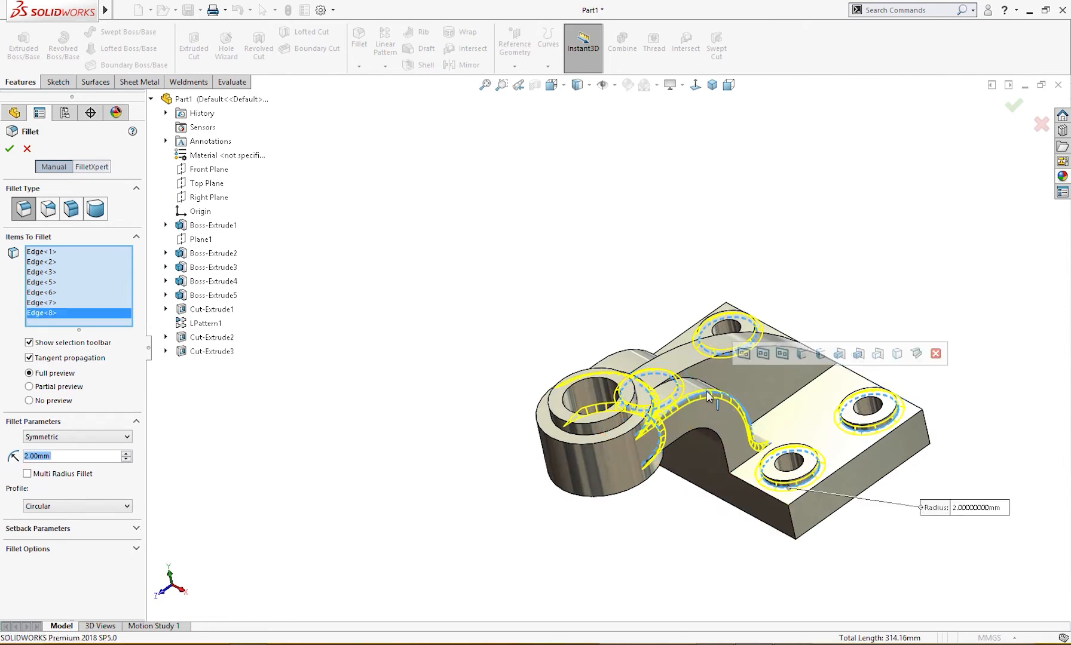
click(634, 356)
middle_drag(635, 356, 742, 582)
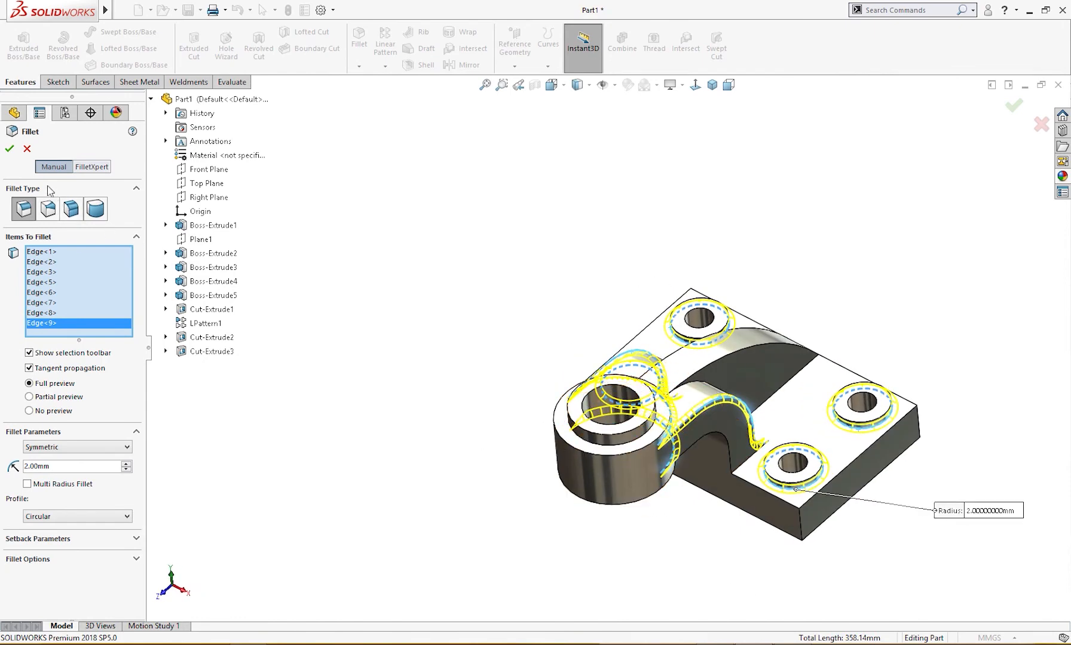
click(10, 150)
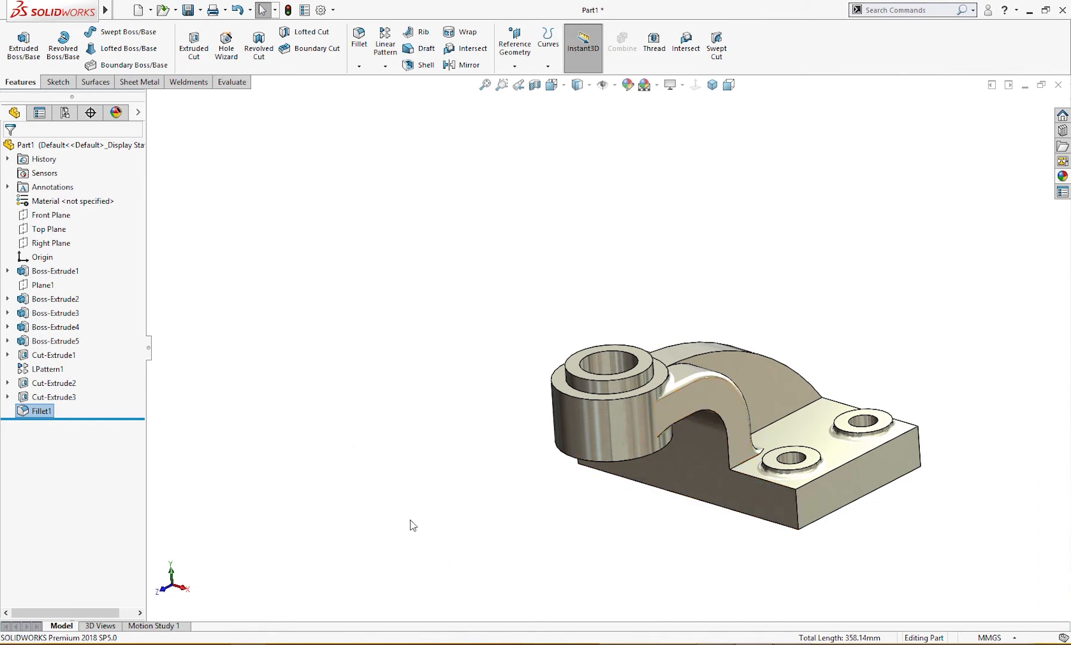
Set up a 2 mm fillet on the base plate's front upper edges, the curved arm's side face and arch edge, and one rib edge.
click(357, 37)
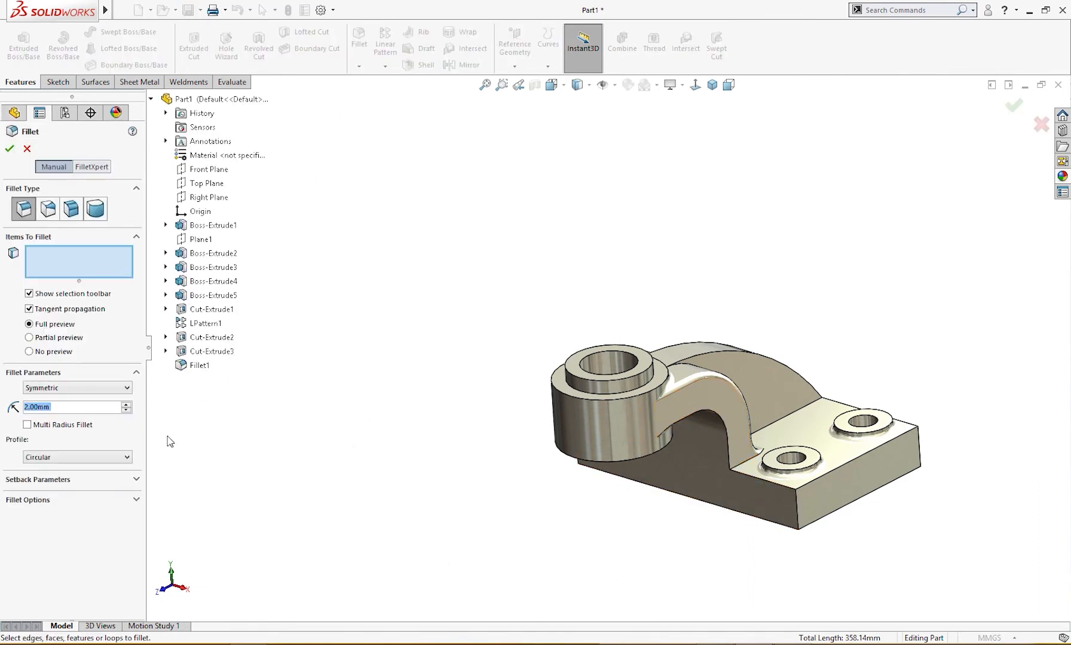
click(748, 481)
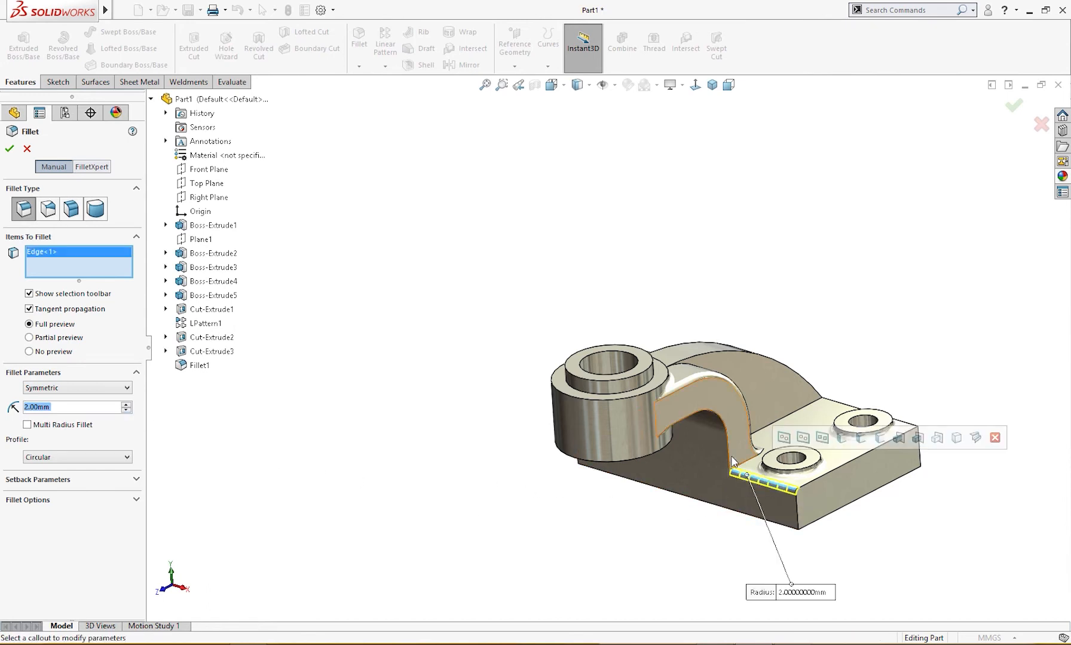
click(734, 462)
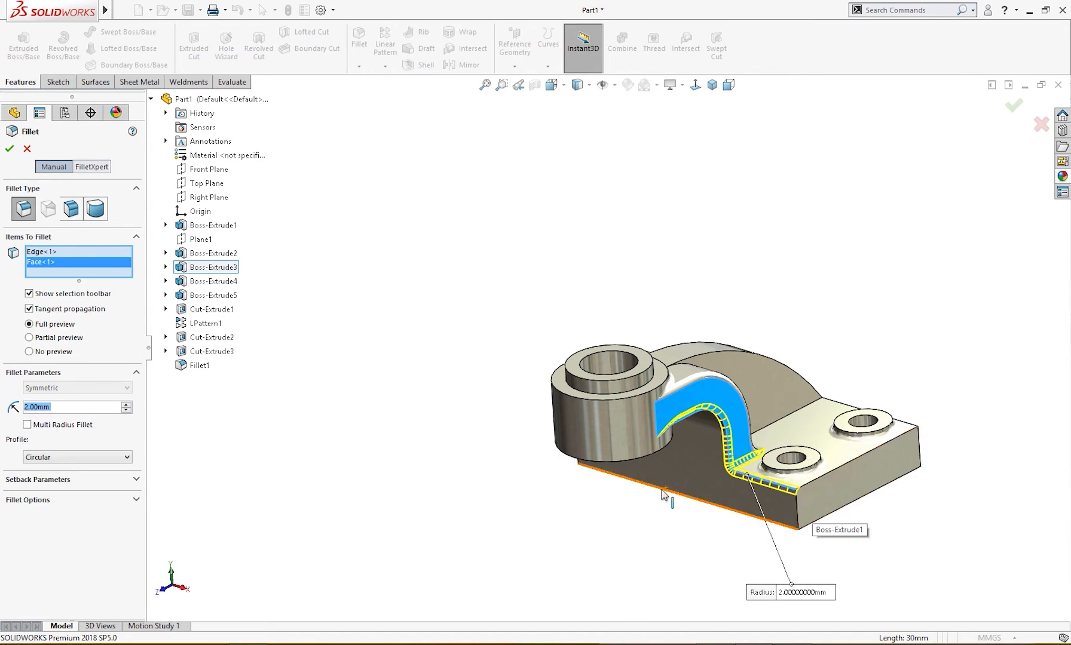
middle_drag(667, 500, 636, 547)
click(614, 438)
click(627, 427)
click(707, 368)
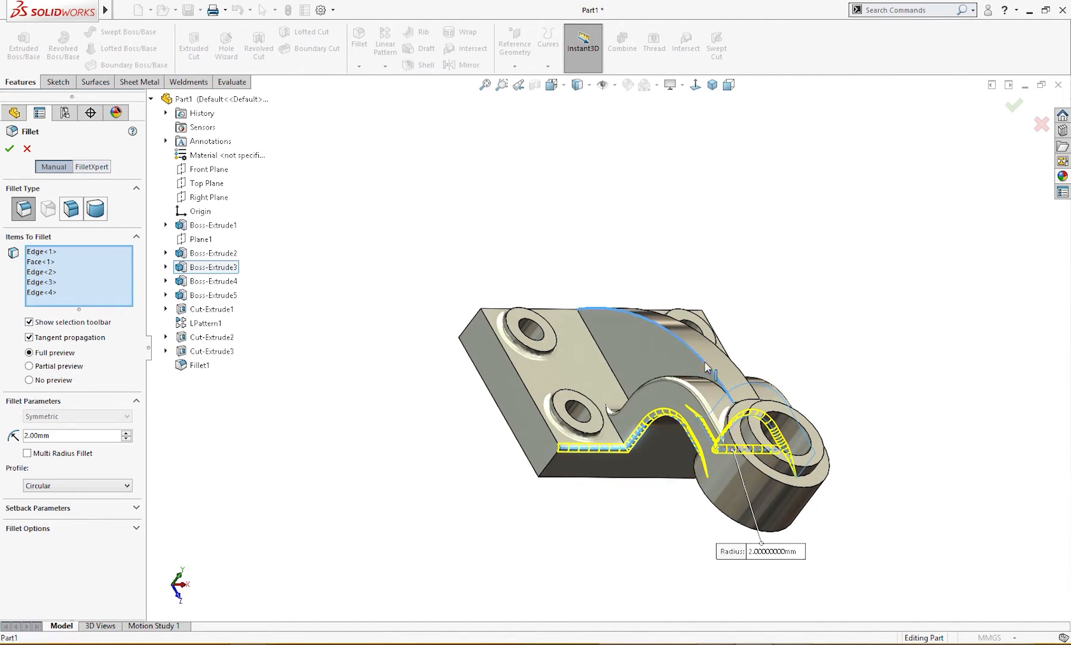
middle_drag(707, 368, 675, 384)
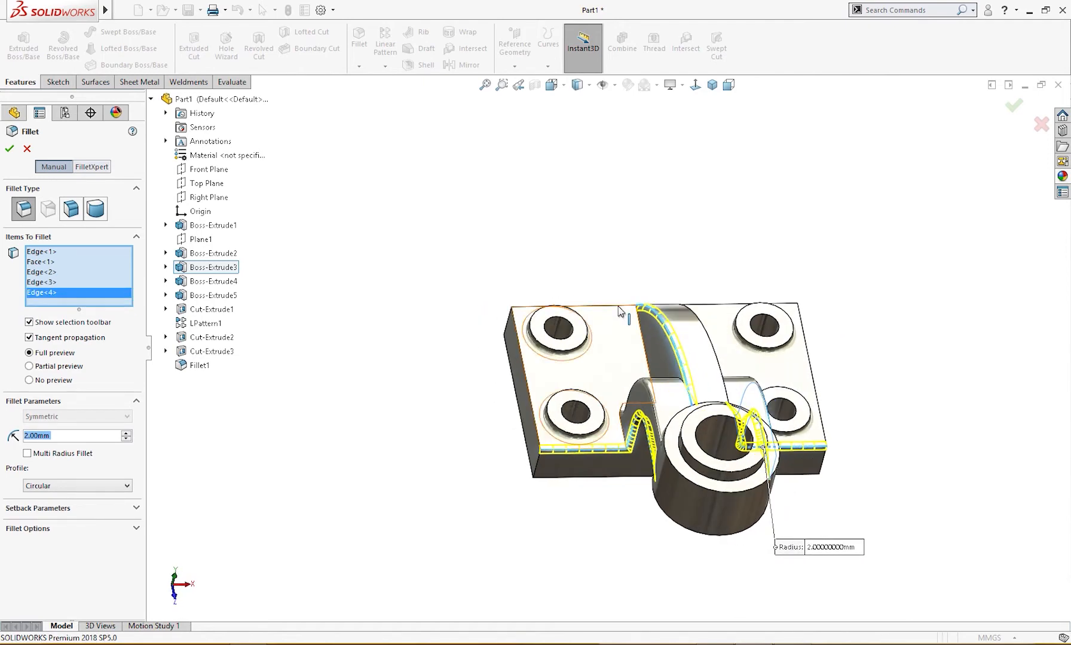
Try to add the base plate's rear upper edge to the fillet in place of the rib edge.
click(615, 307)
click(616, 310)
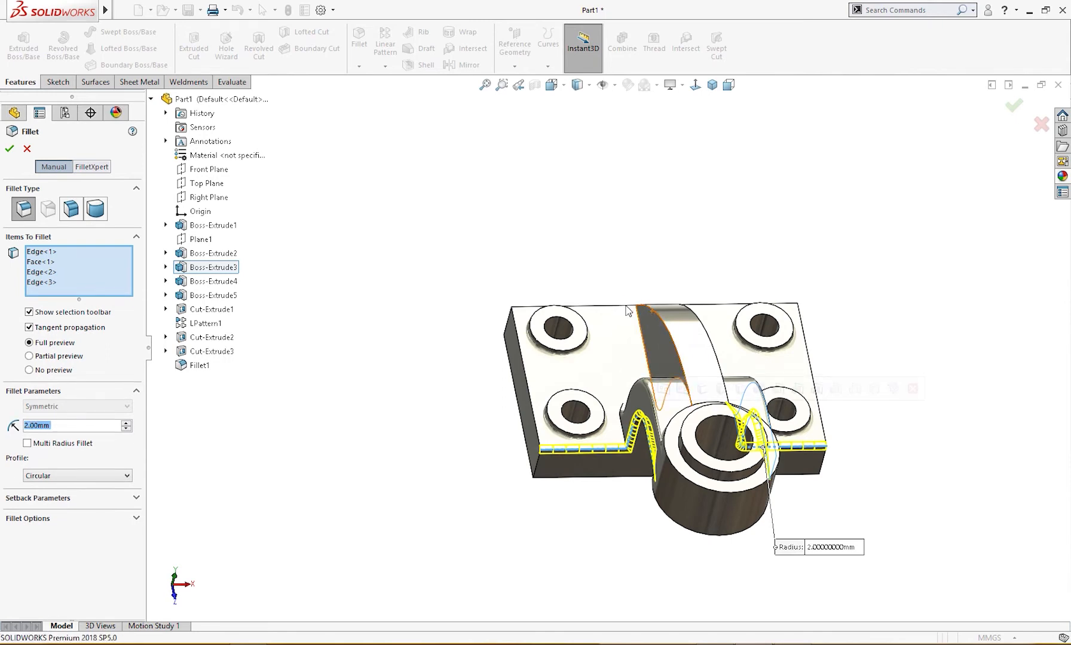
click(623, 308)
click(623, 308)
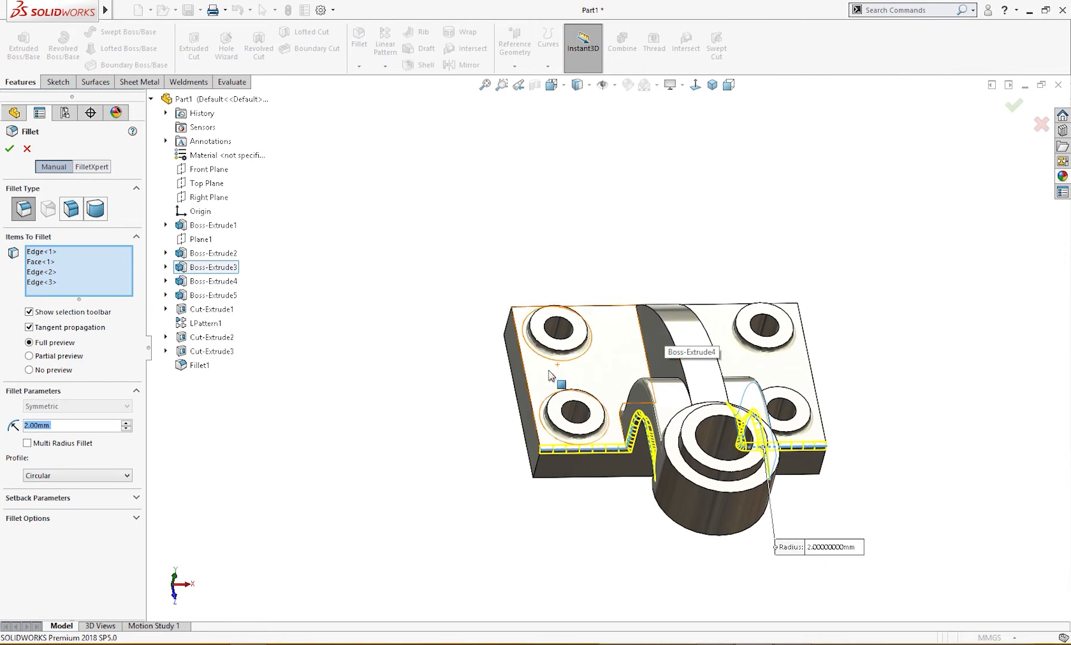
middle_drag(549, 372, 483, 297)
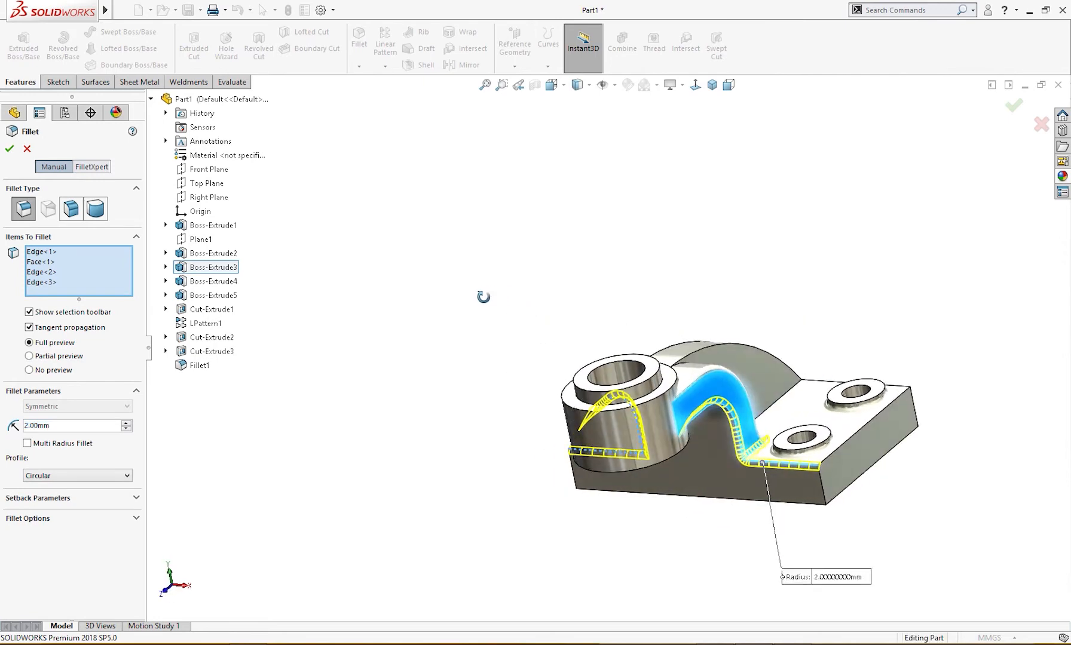
Add the rib's curved upper edges on both sides to the selection and create the 2 mm fillet.
click(683, 353)
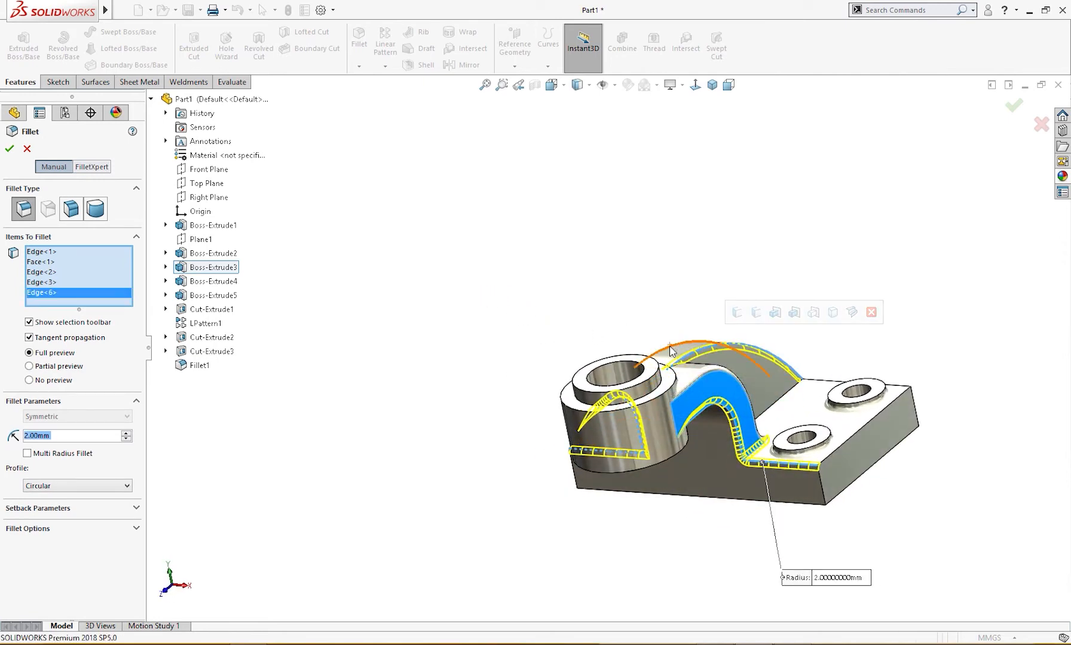
click(669, 346)
mouse_move(634, 361)
middle_down()
mouse_move(672, 387)
mouse_move(759, 383)
mouse_move(664, 383)
mouse_move(625, 353)
middle_up()
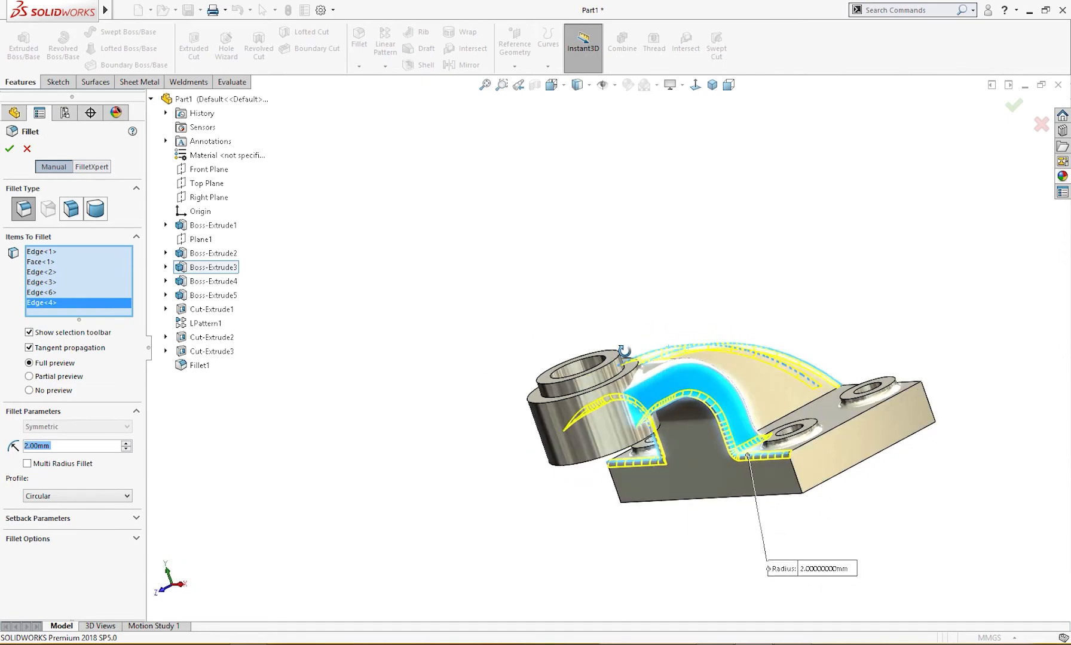
click(10, 150)
middle_drag(359, 329, 340, 383)
key(ctrl+7)
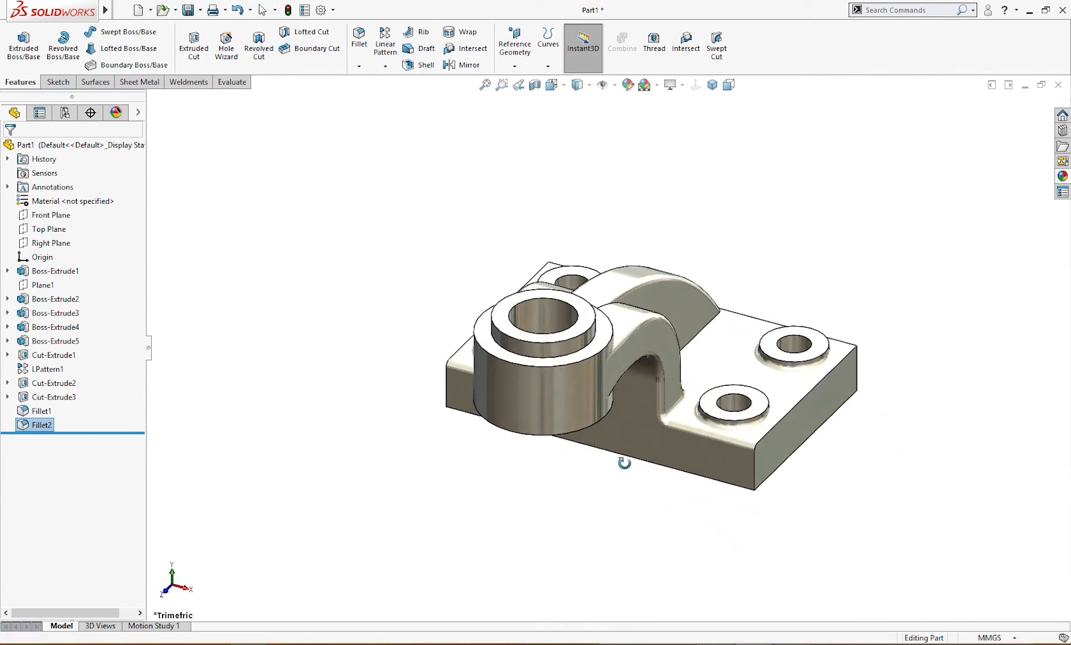
middle_drag(624, 463, 654, 481)
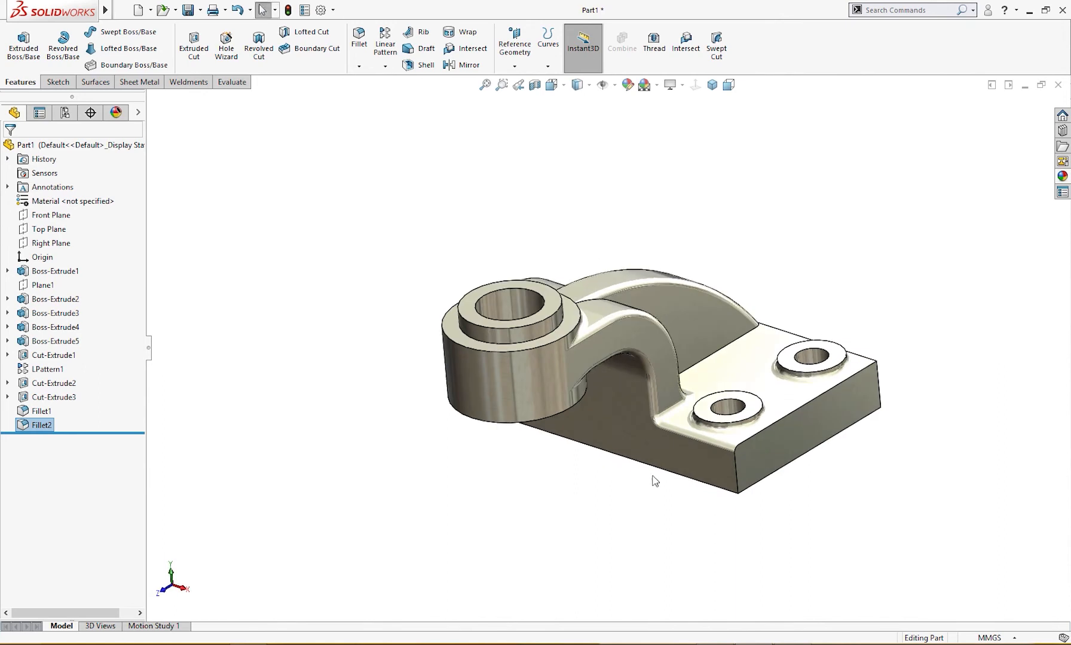
Round the base plate's two front vertical corner edges with a 2 mm fillet.
click(736, 478)
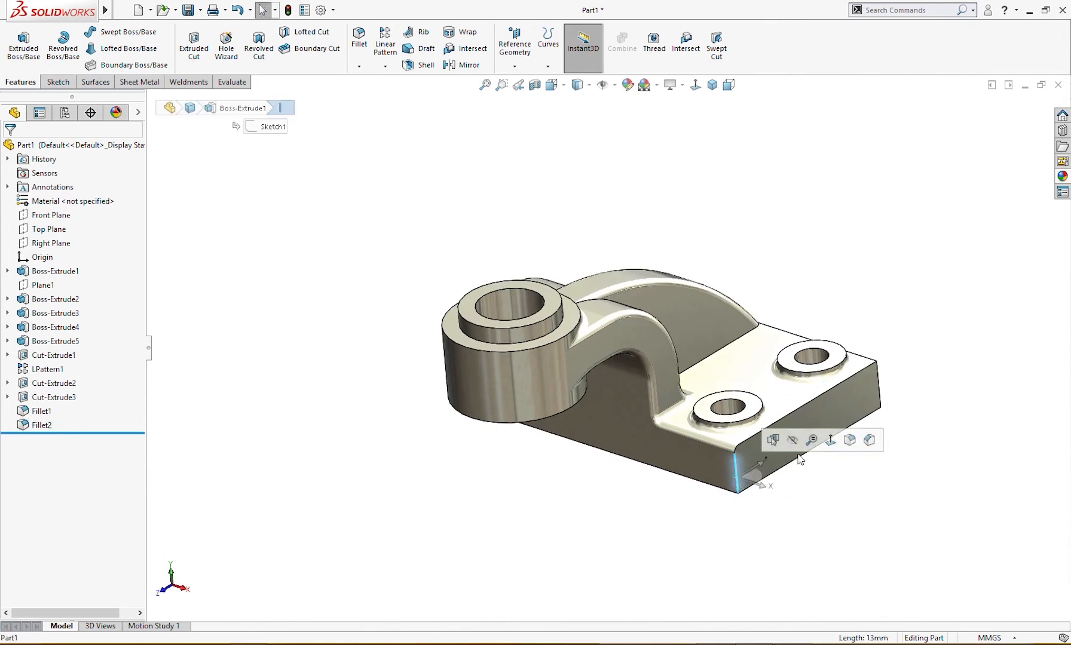
click(853, 437)
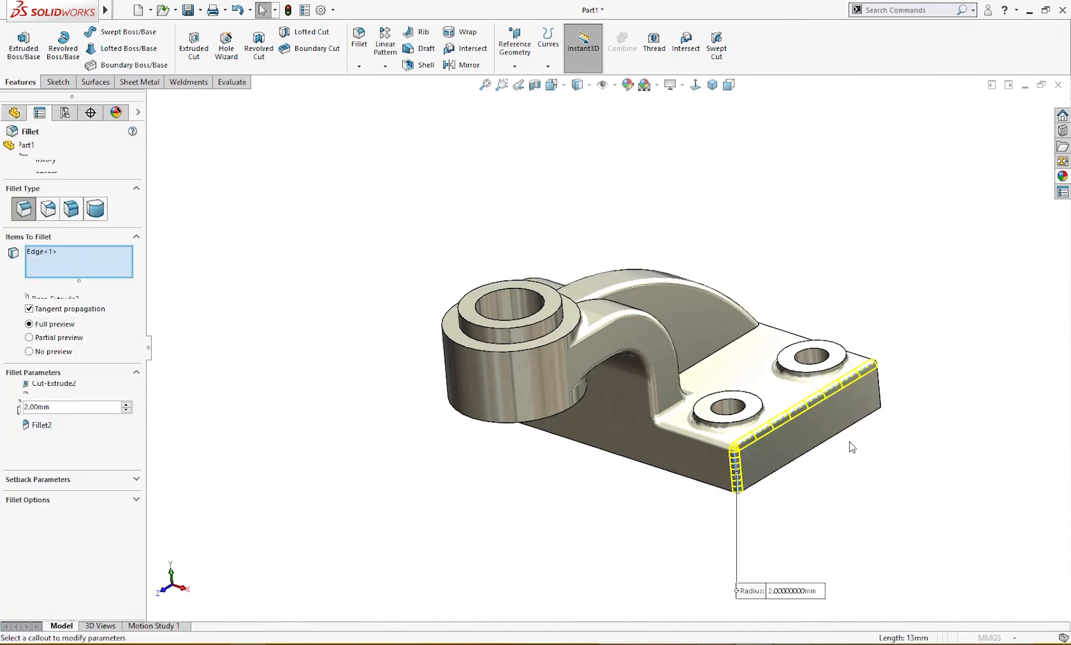
click(864, 357)
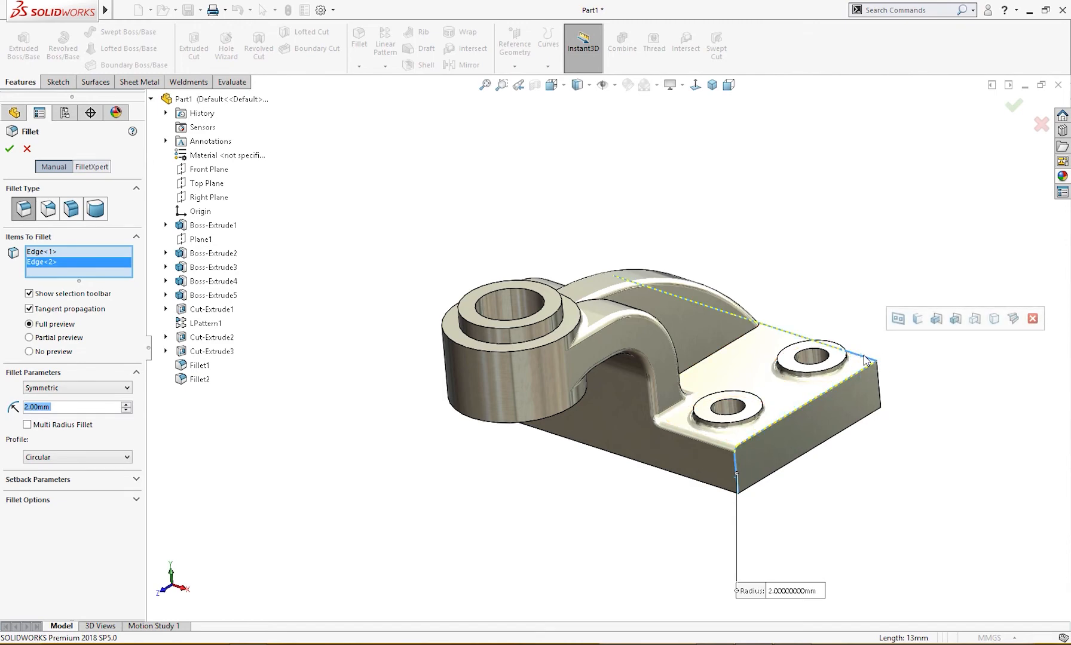
click(866, 359)
middle_drag(632, 440, 699, 451)
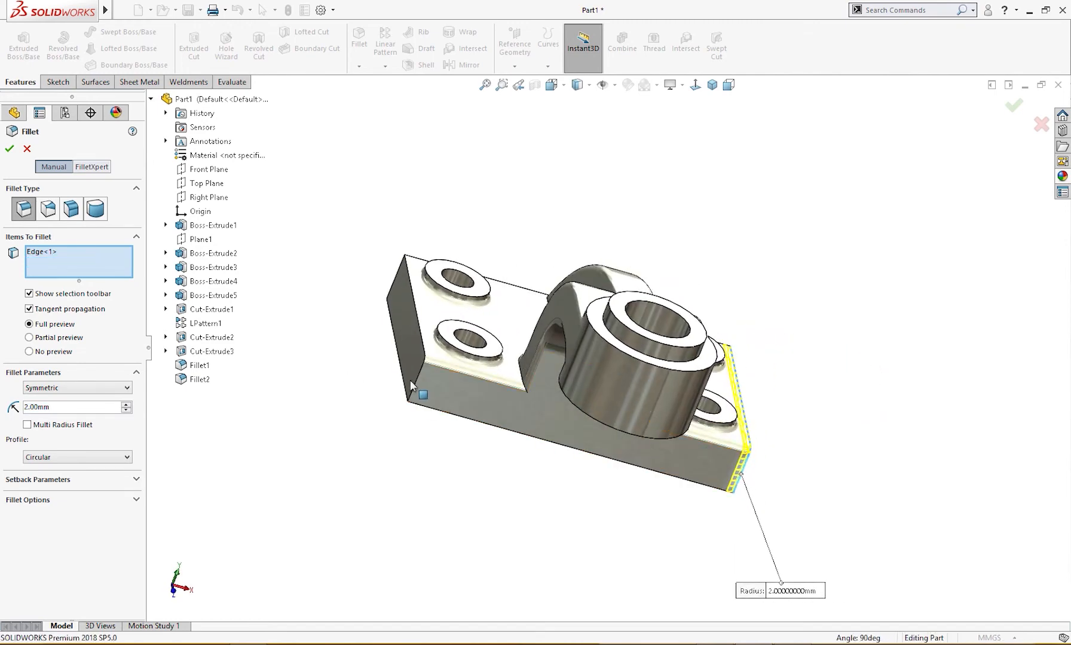
click(419, 376)
middle_drag(382, 390, 287, 371)
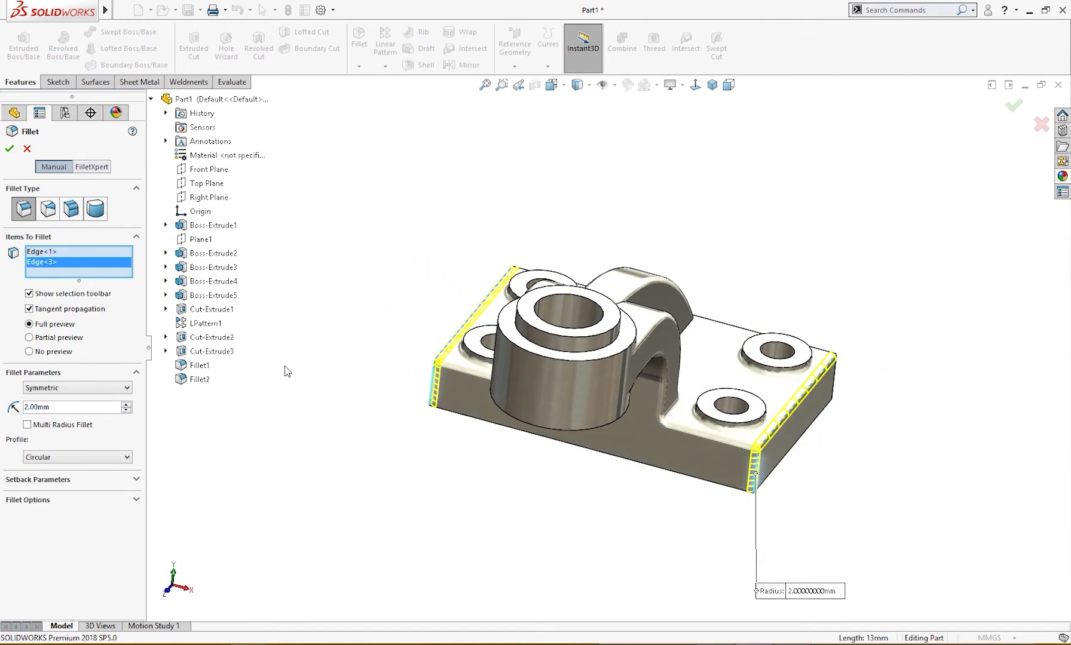
click(10, 150)
middle_drag(370, 371, 755, 382)
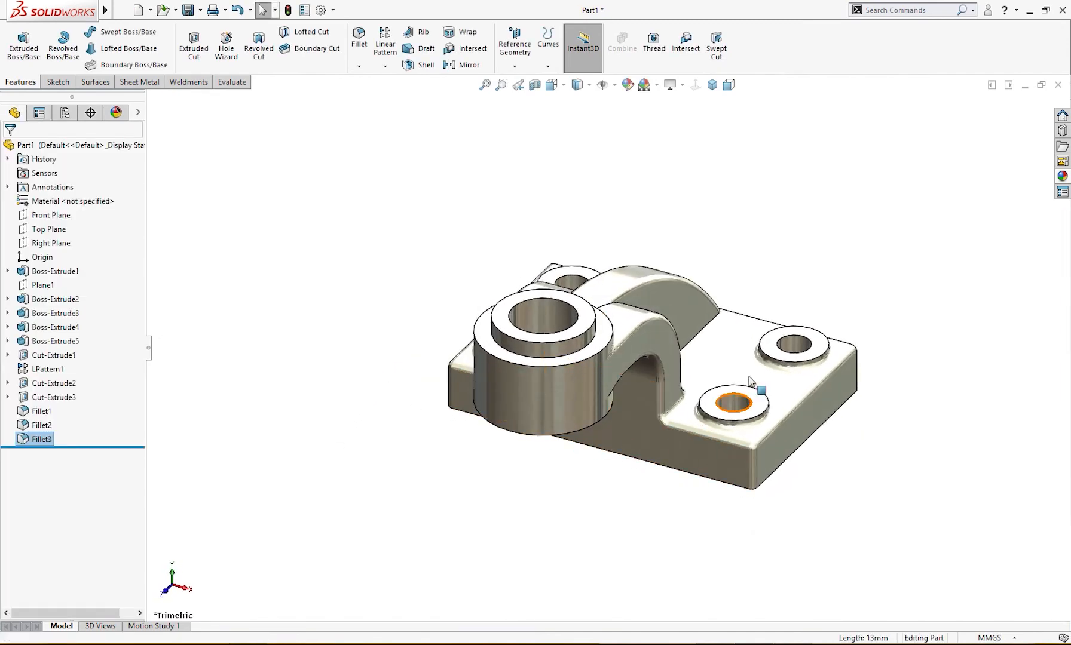
click(747, 316)
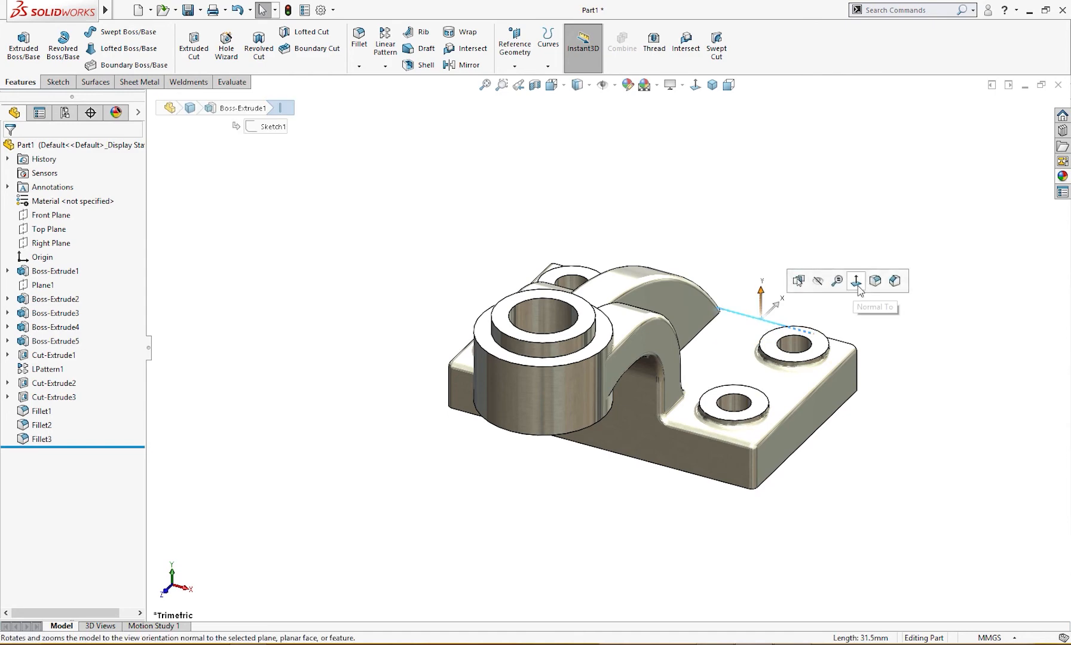
click(876, 281)
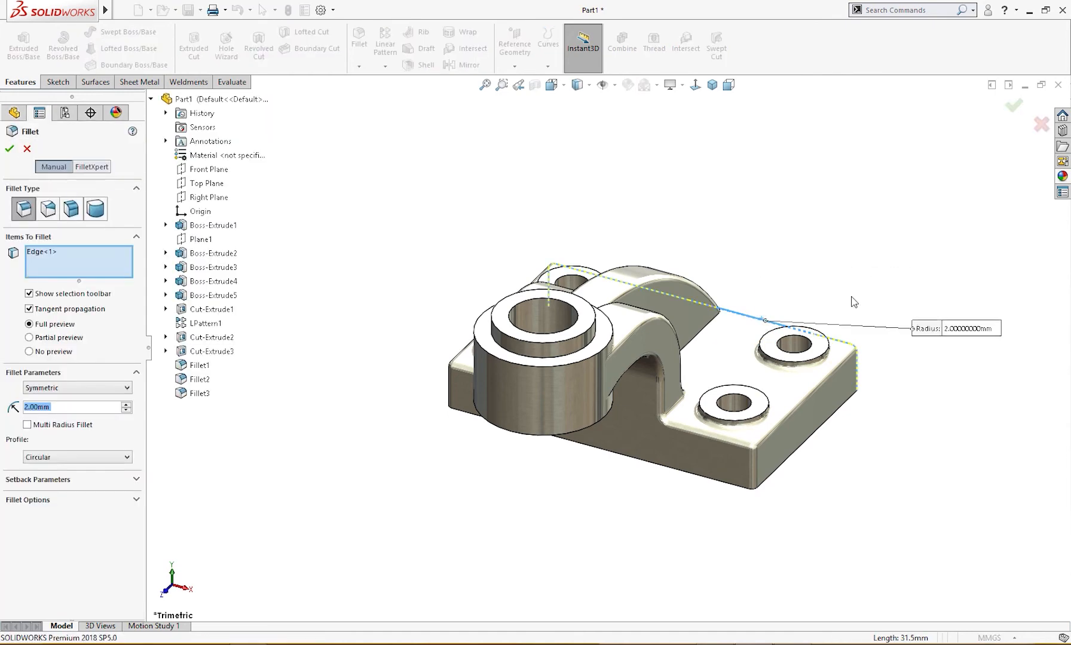
middle_drag(861, 420, 775, 478)
key(ctrl+shift+z)
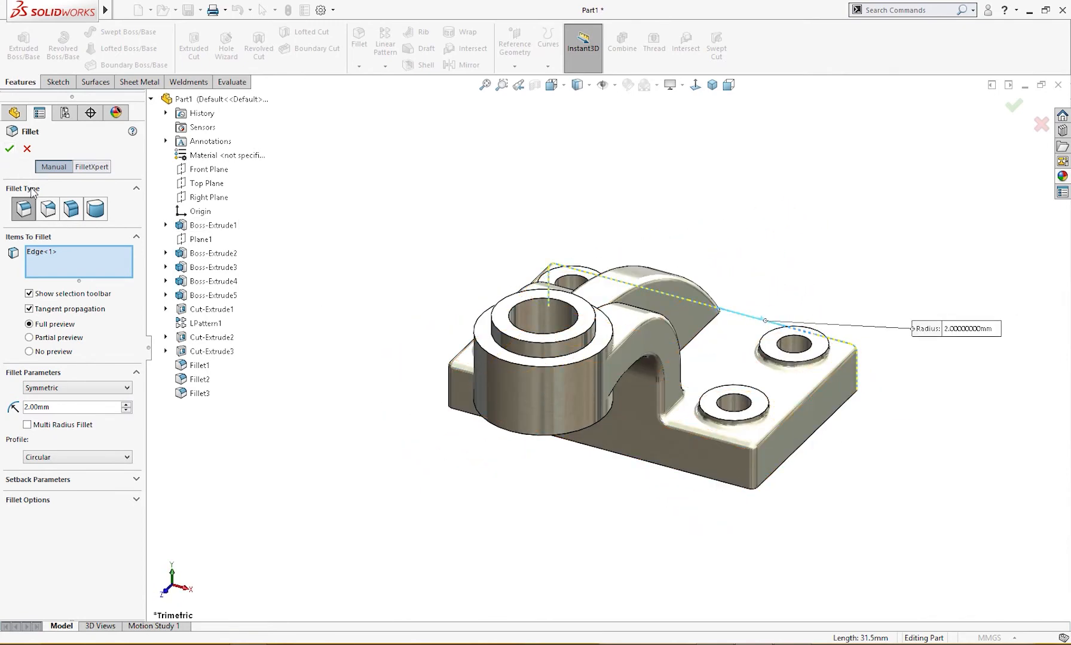
click(27, 149)
middle_drag(406, 349, 912, 456)
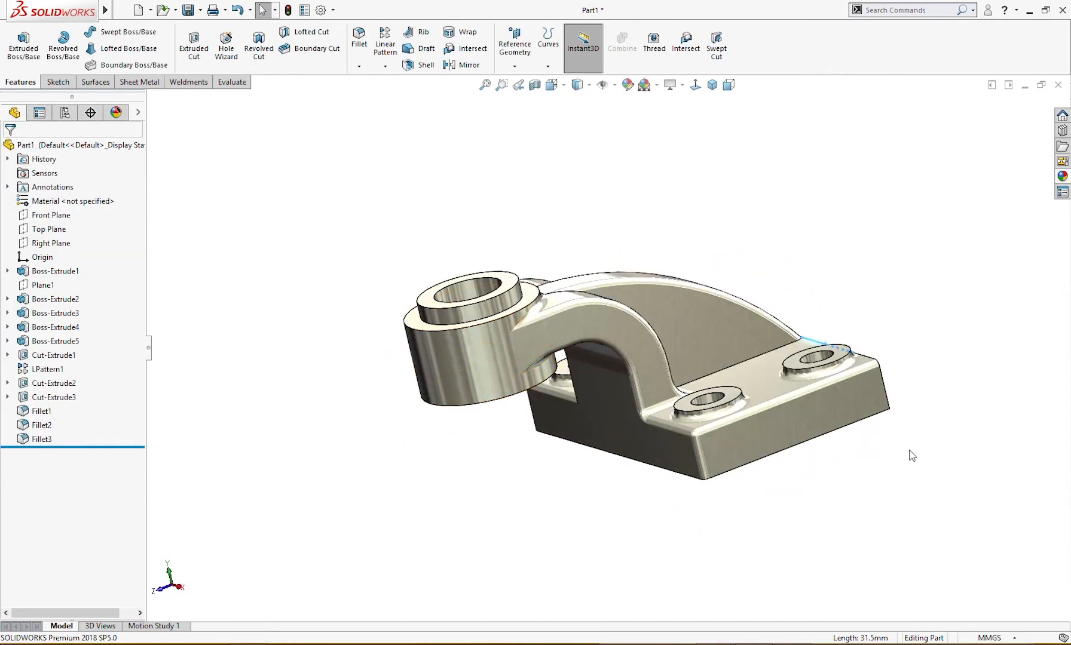
click(893, 391)
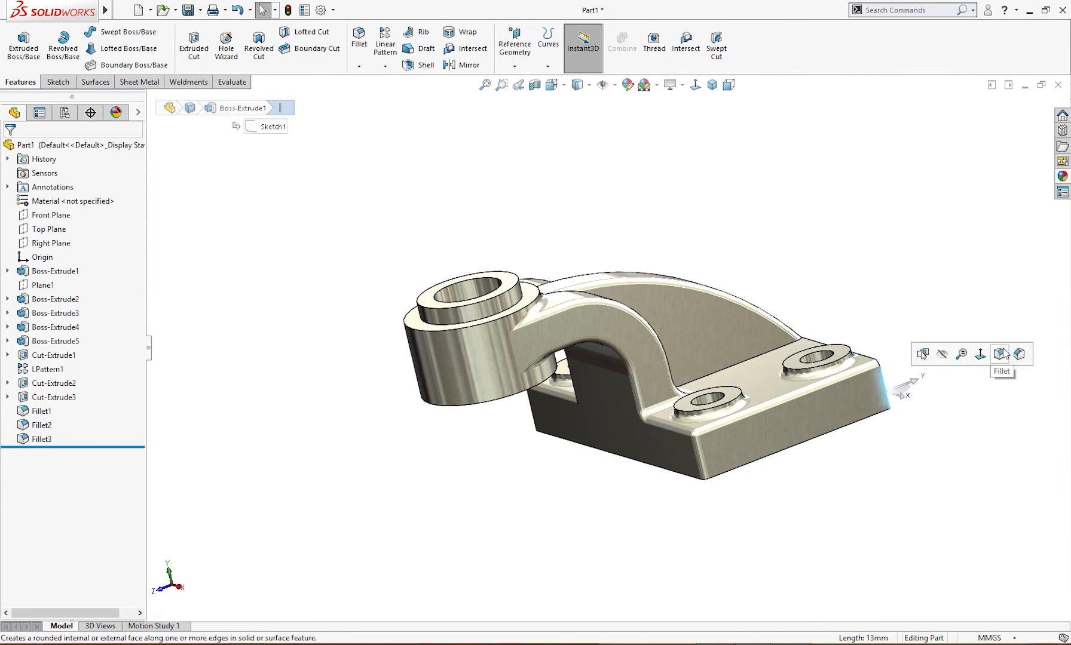
click(992, 358)
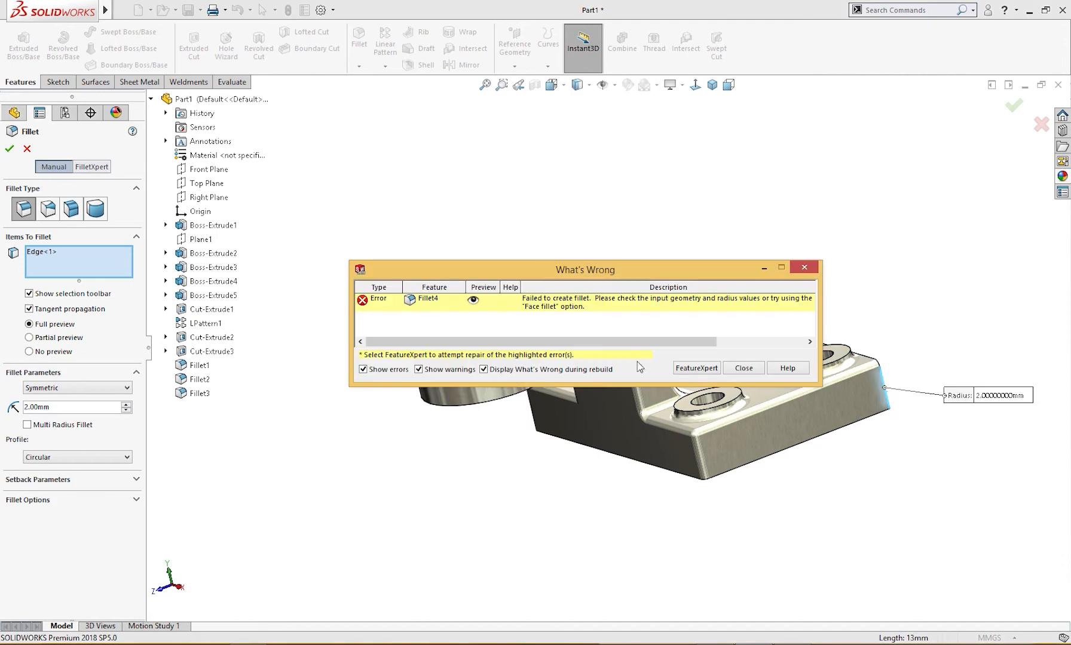
click(744, 369)
middle_drag(741, 388, 687, 495)
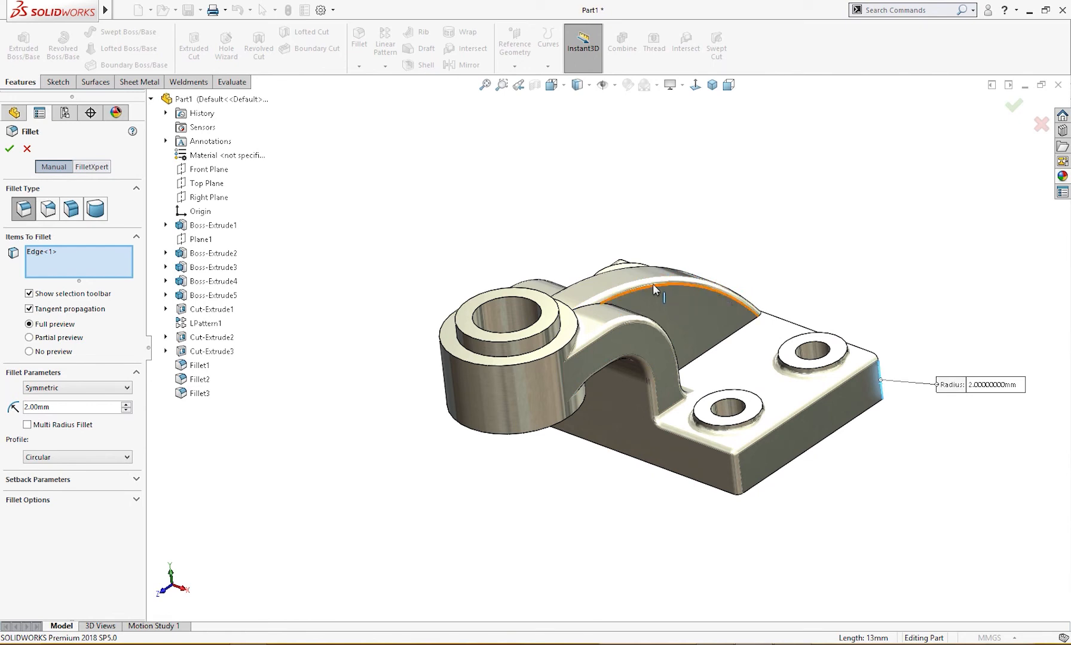
key(Escape)
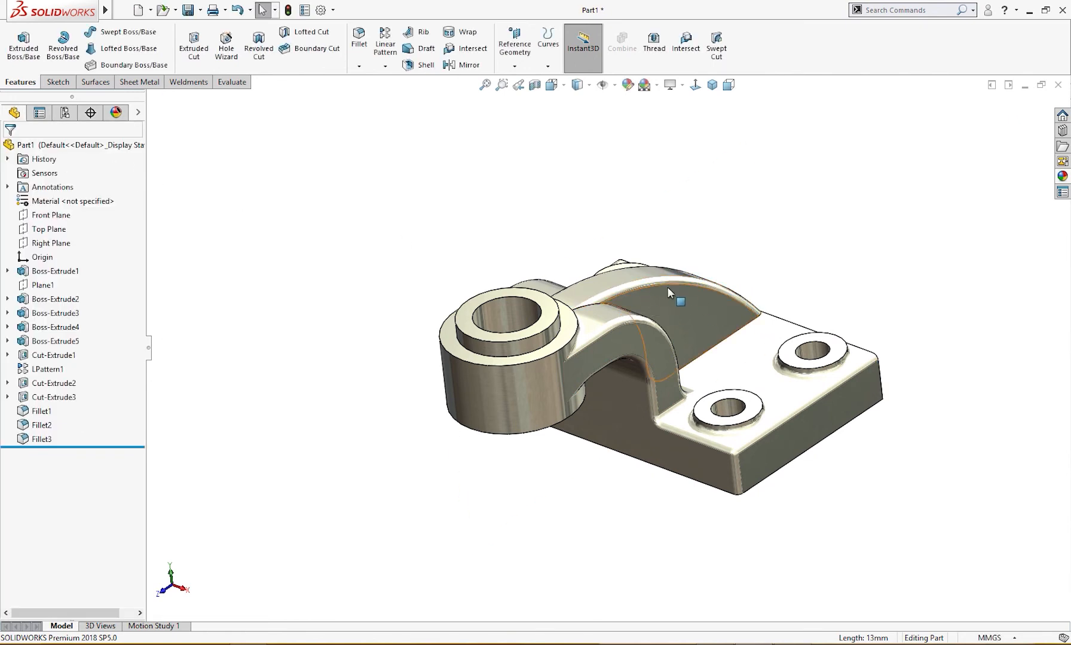
Delete the fillet feature that rounds the rib, the curved arm and the plate's front upper edges.
click(659, 281)
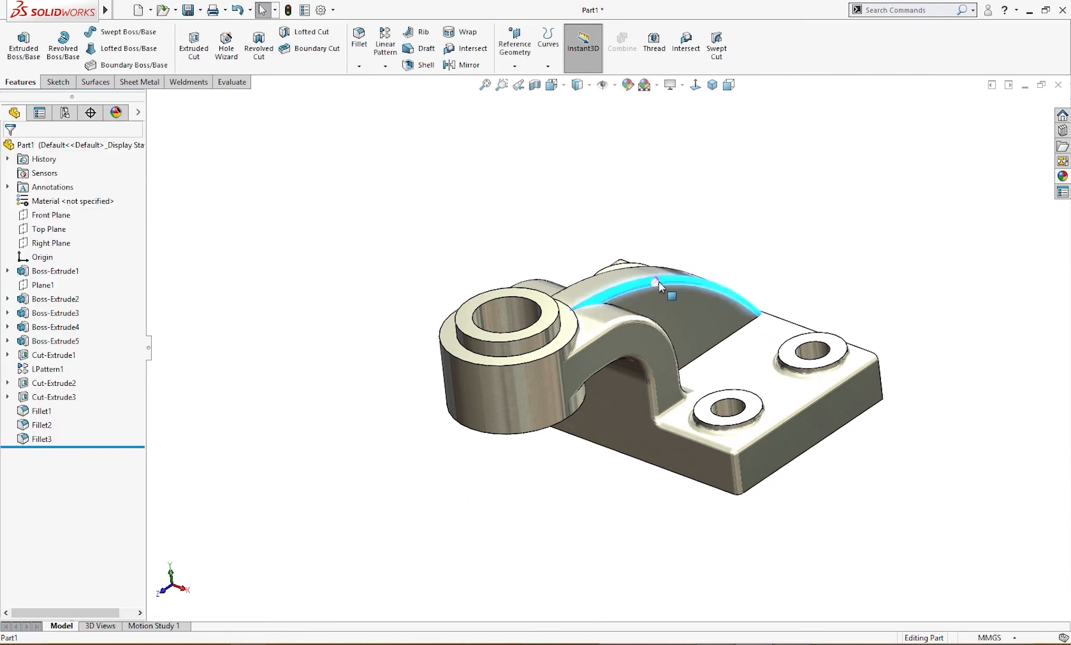
click(47, 426)
right_click(47, 425)
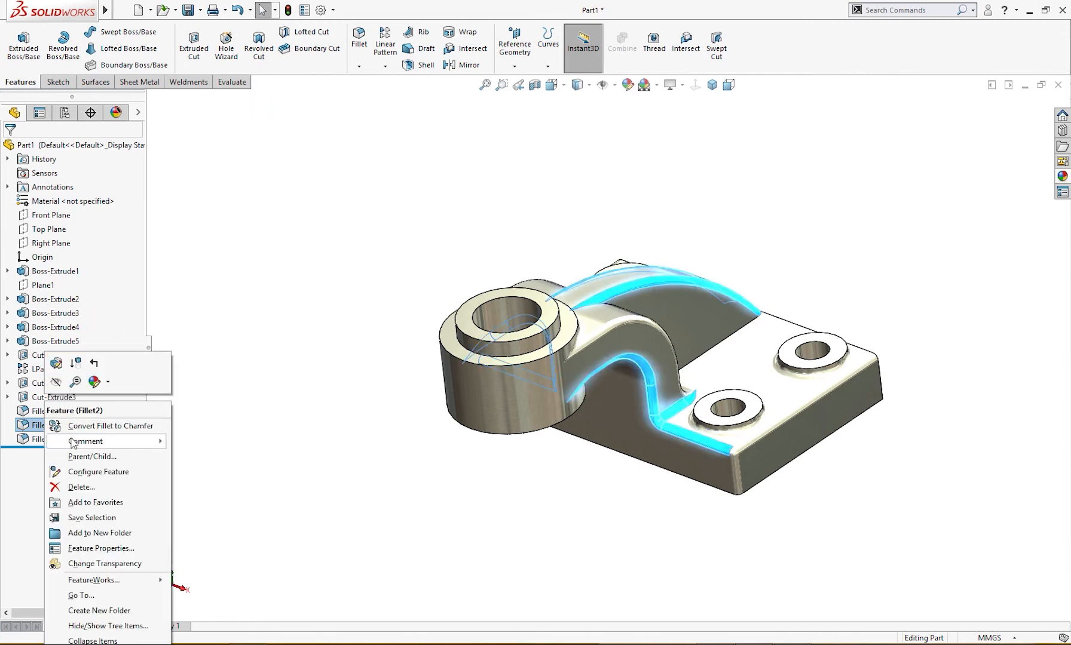
click(70, 487)
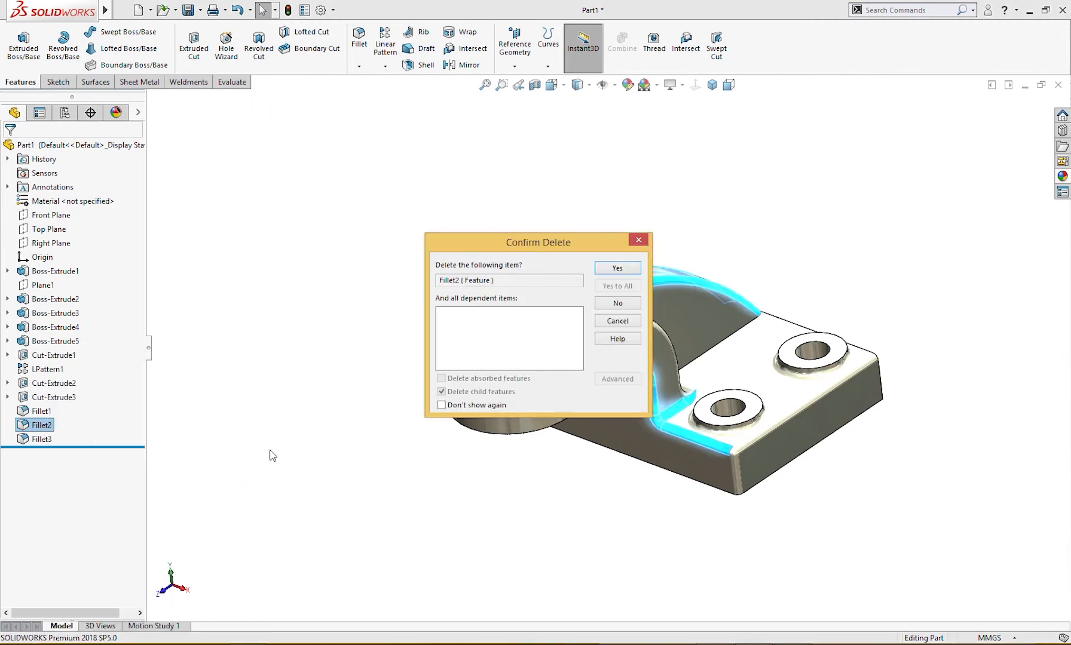
click(614, 273)
mouse_move(581, 342)
middle_down()
mouse_move(588, 366)
mouse_move(579, 337)
mouse_move(566, 340)
middle_up()
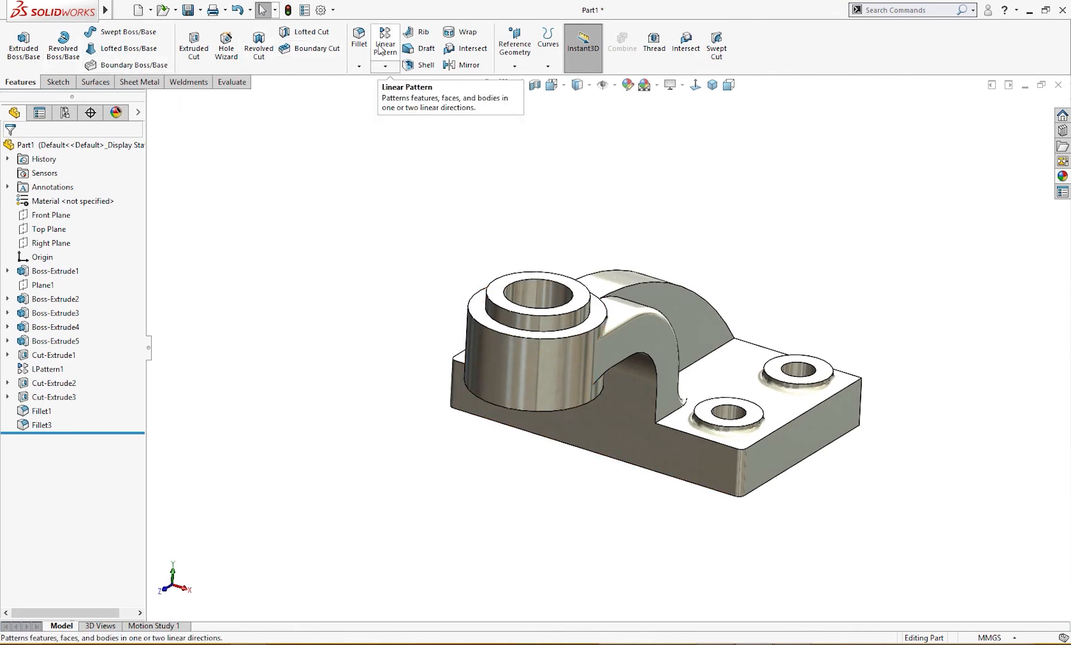
Begin a 2 mm fillet with the base plate's front upper edge beside the curved arm selected.
click(358, 39)
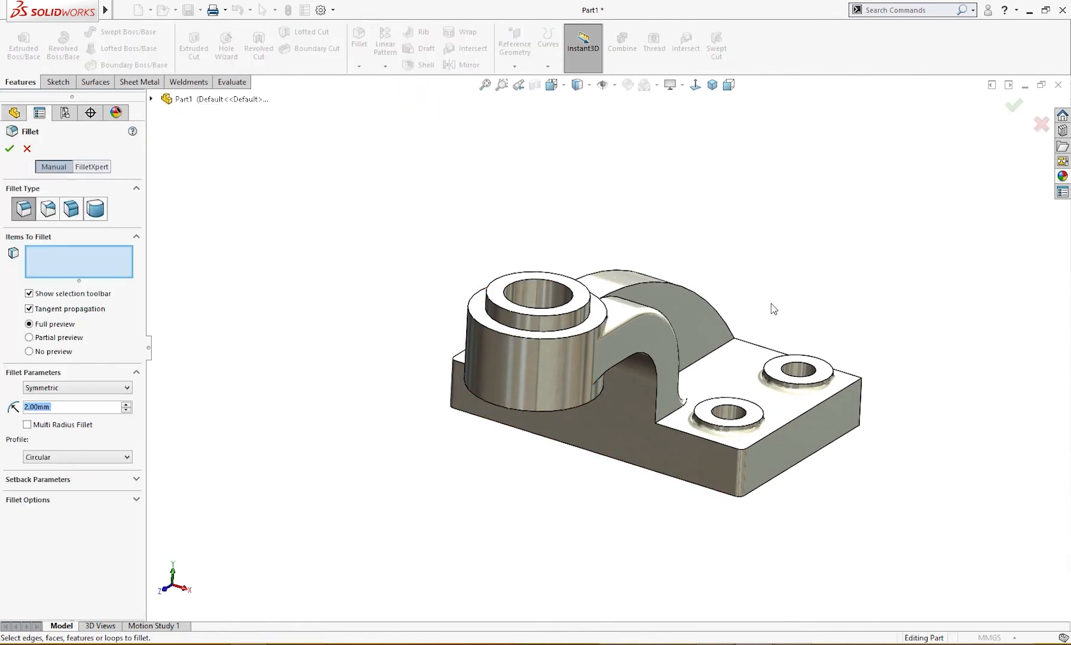
click(765, 353)
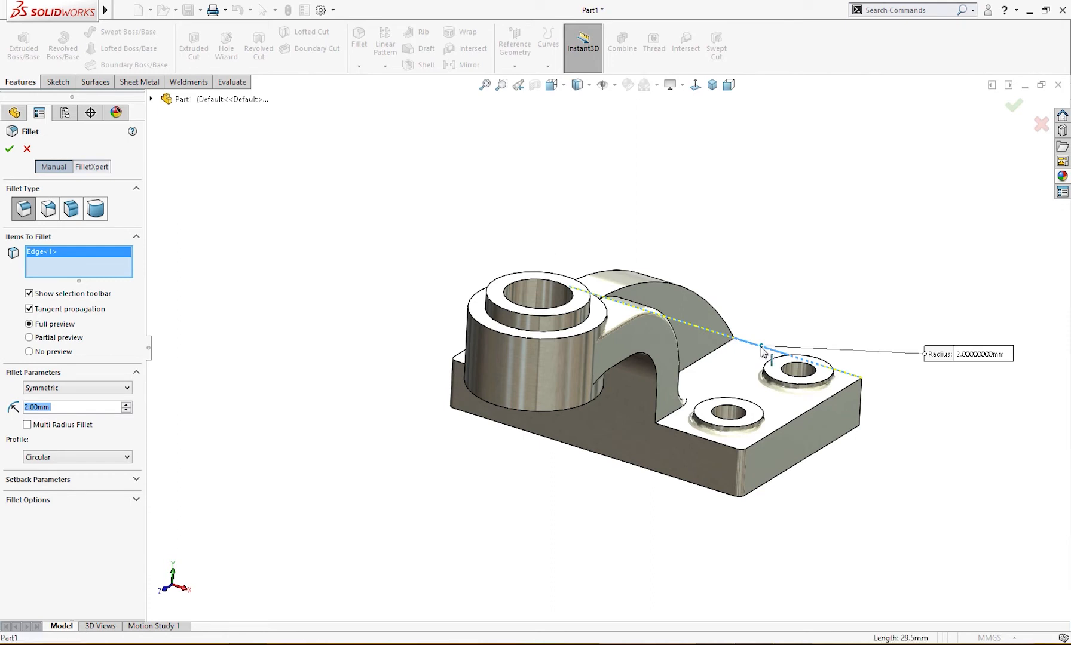
click(762, 351)
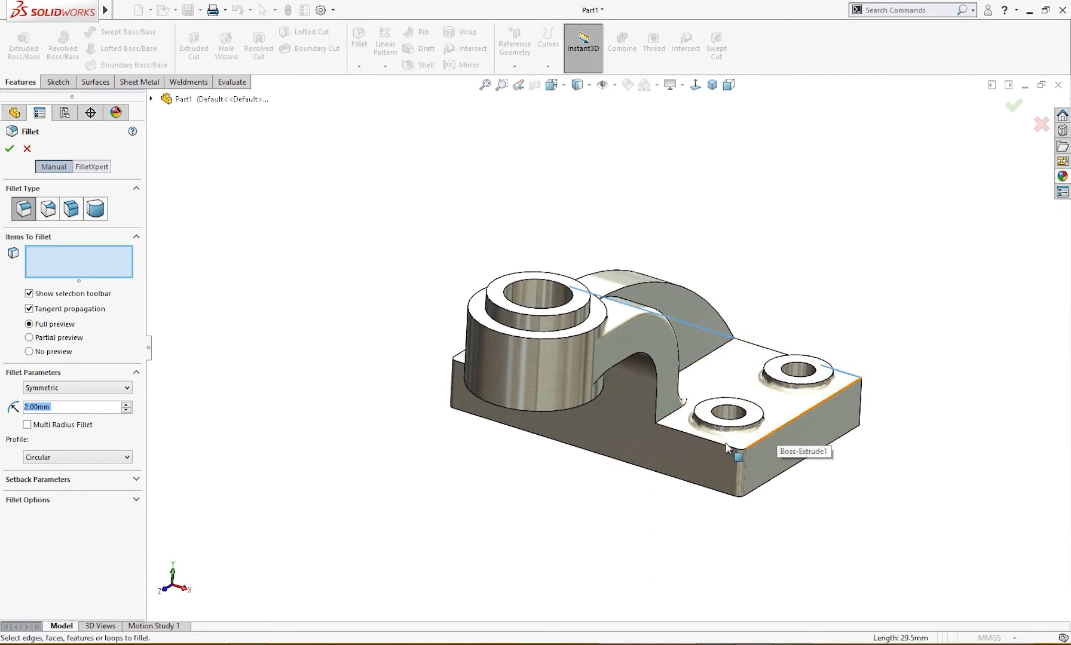
click(699, 438)
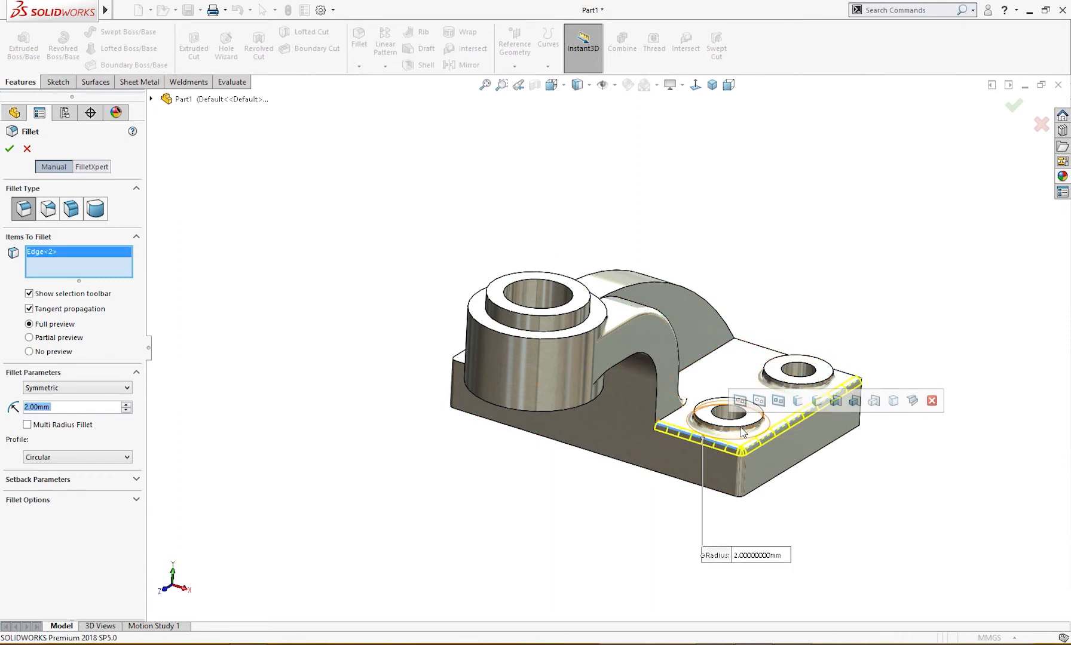
click(857, 383)
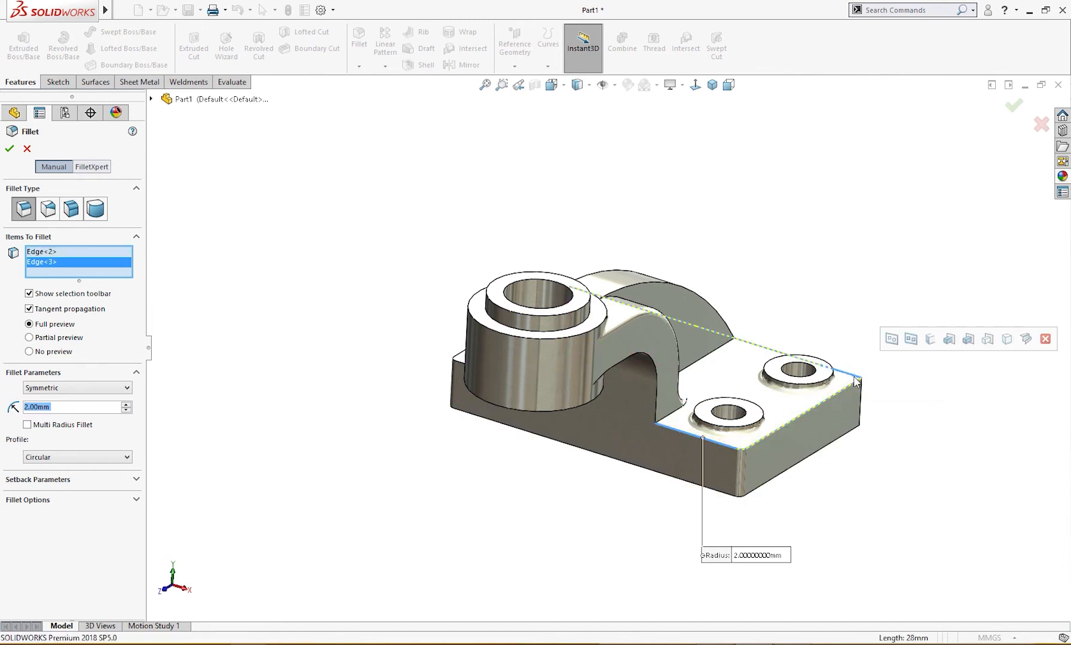
click(849, 377)
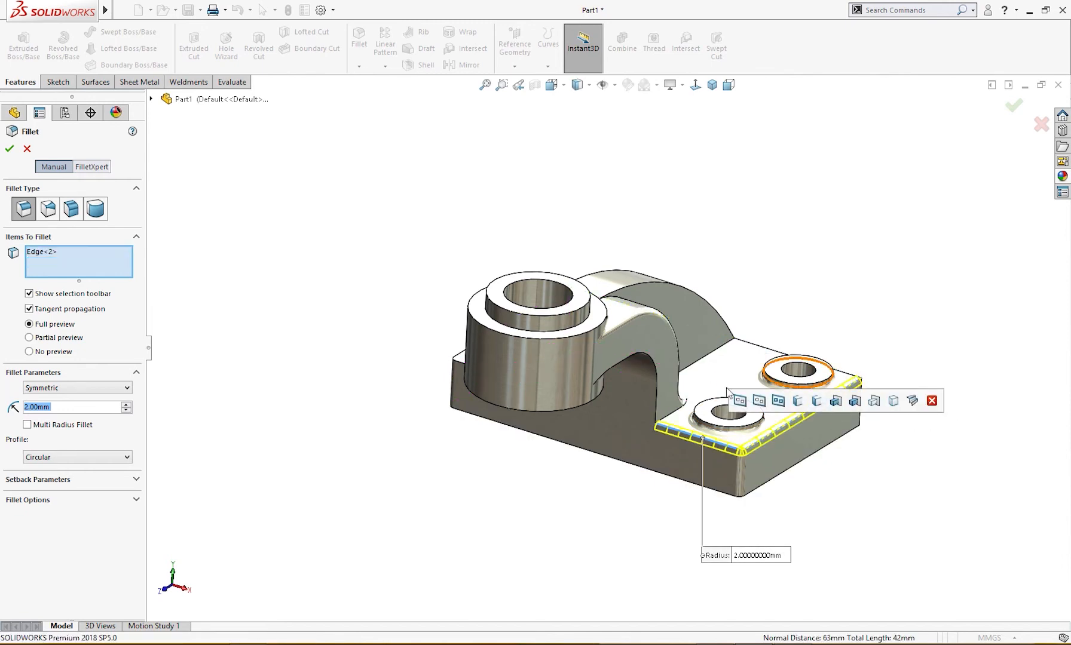
Add the plate's front upper edge across the arm and the curved arm's underside outlines to the selection, and create the 2 mm fillet.
click(658, 392)
middle_drag(576, 397, 553, 381)
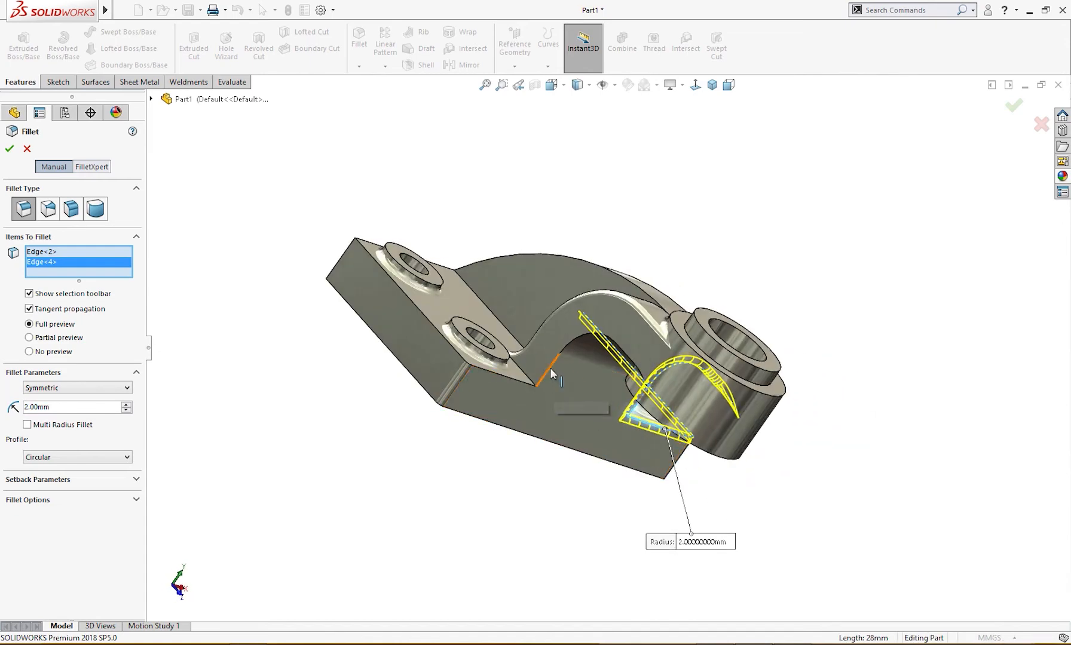
click(550, 371)
click(515, 380)
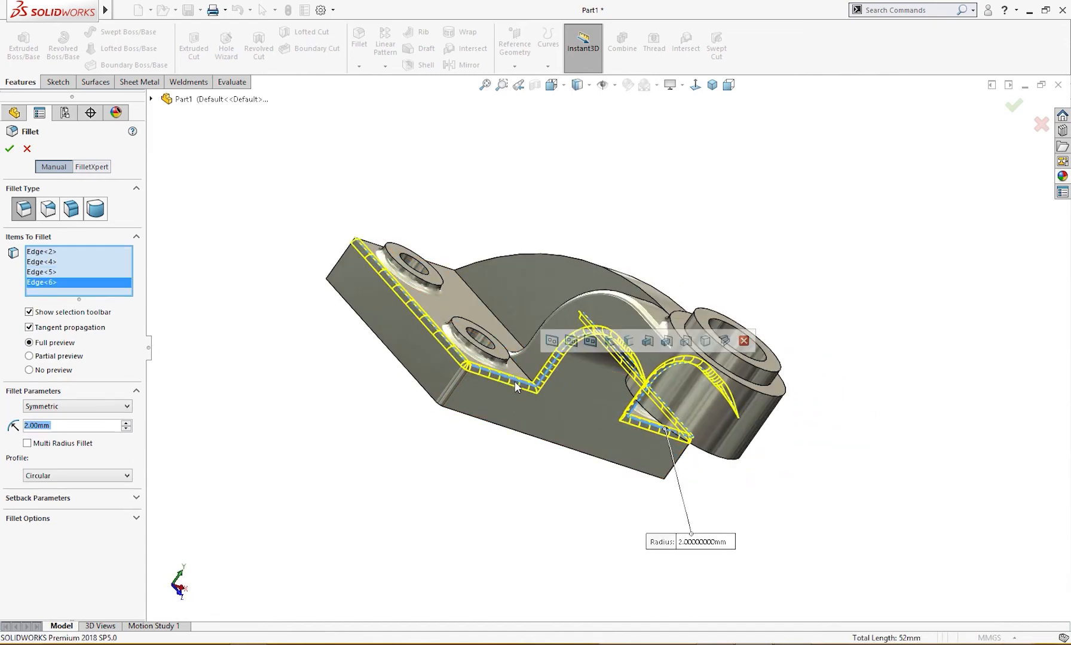
middle_drag(510, 433, 355, 391)
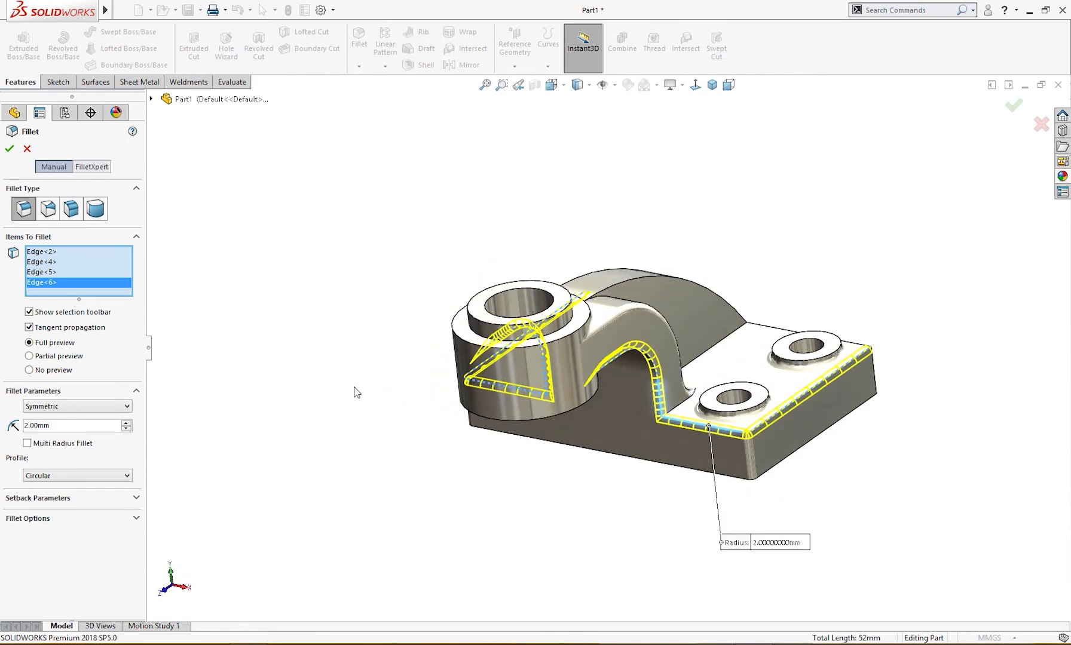
click(8, 150)
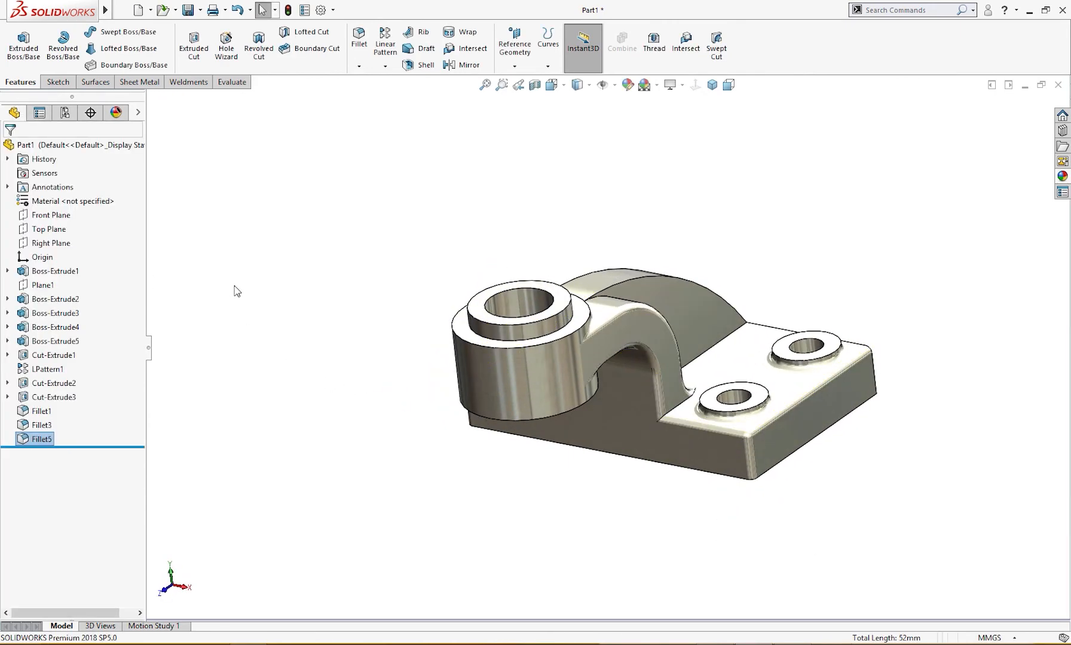
middle_drag(615, 309, 554, 369)
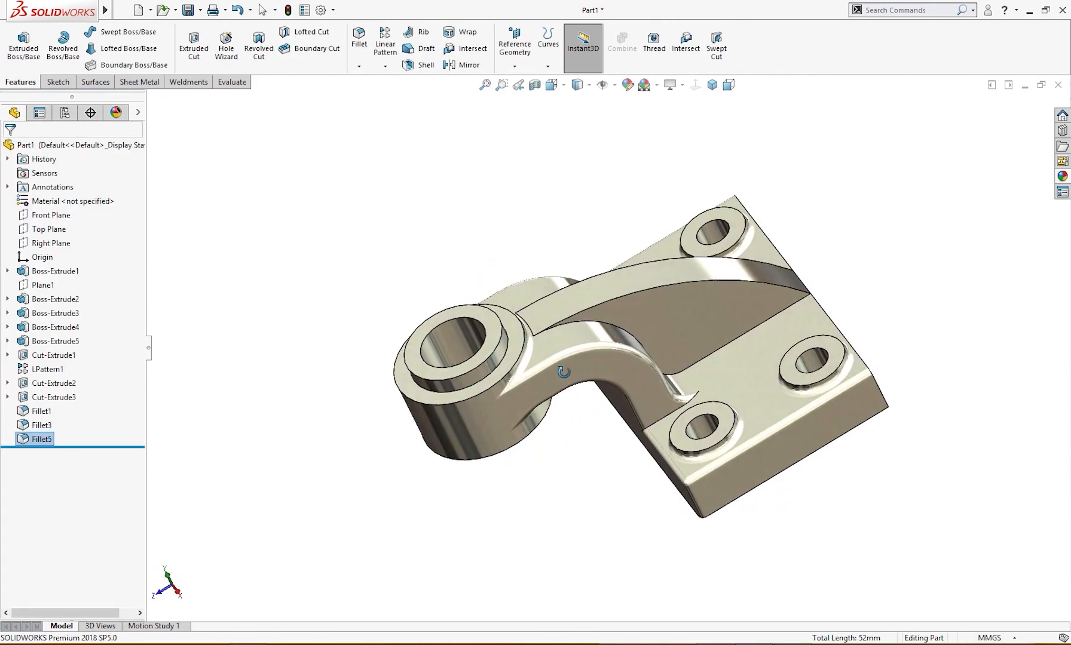
click(837, 328)
click(945, 280)
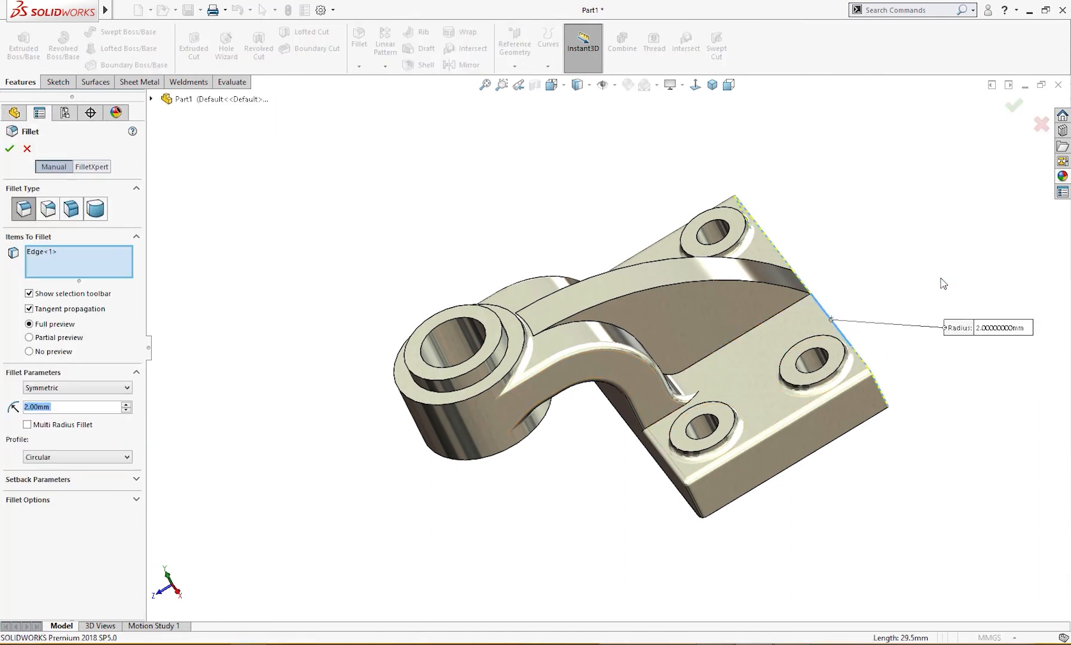
click(808, 297)
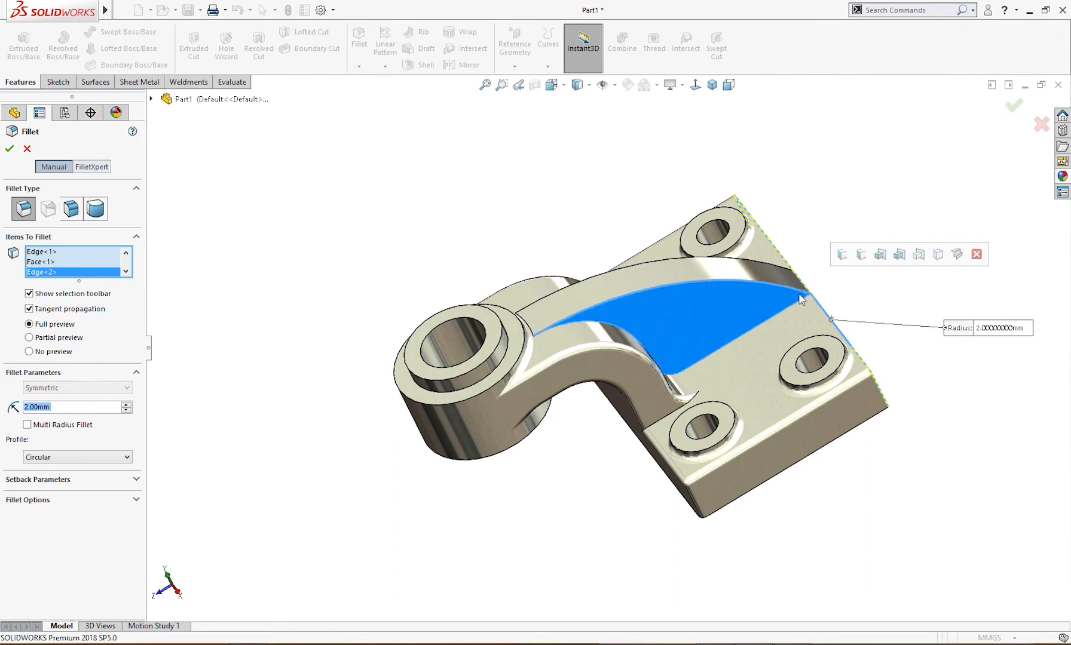
click(785, 288)
click(785, 286)
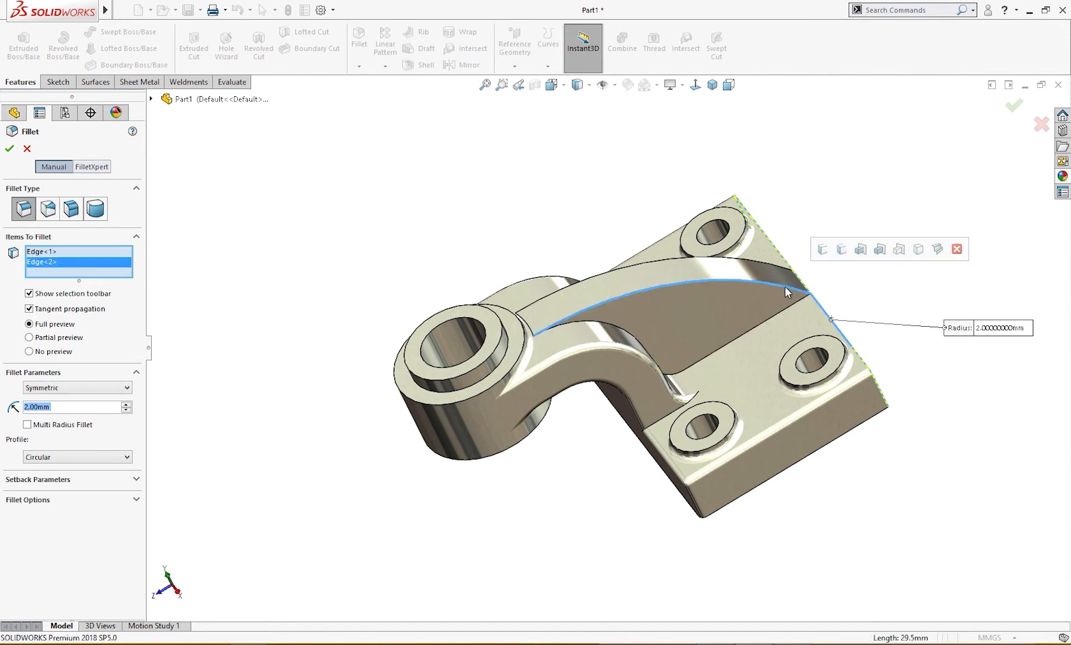
click(785, 286)
click(908, 281)
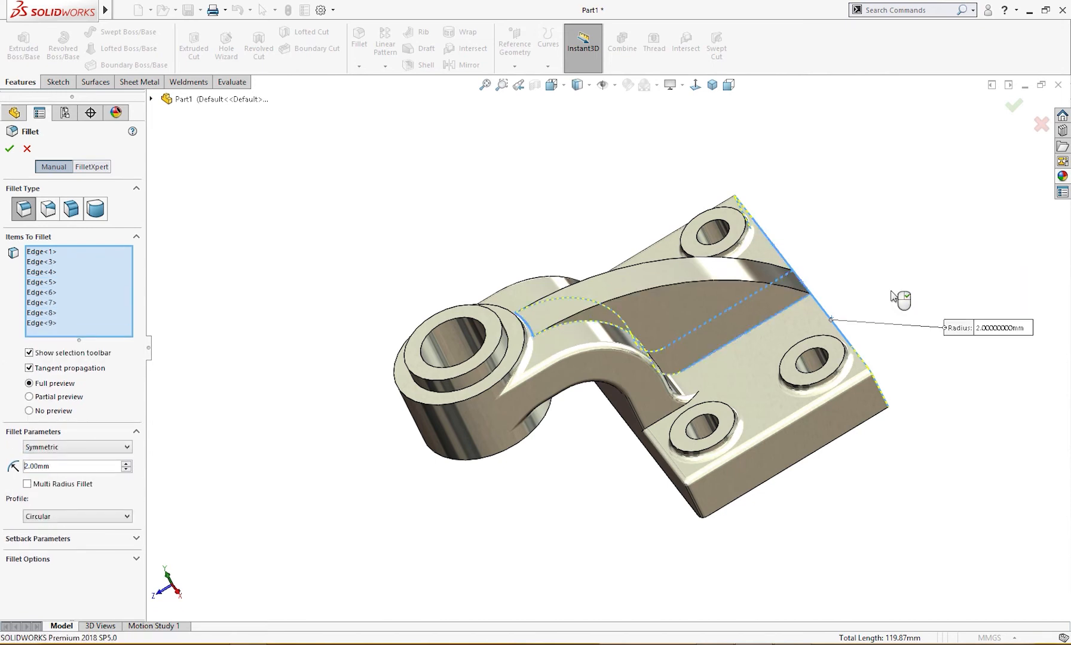
key(Return)
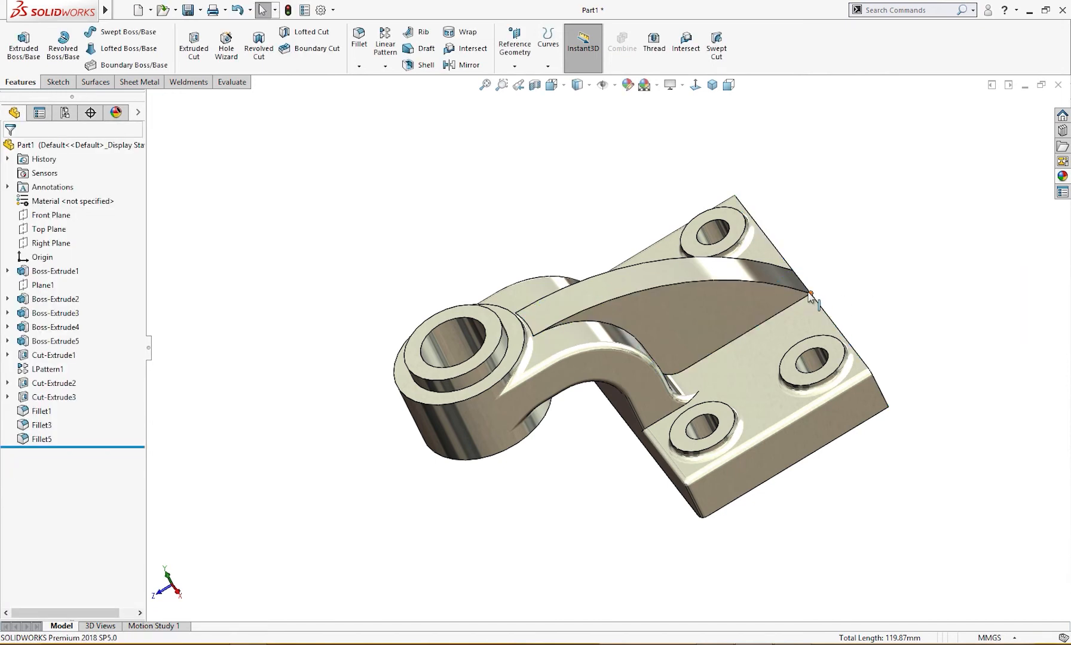
Round the rib's two curved upper edges with a 2 mm fillet.
click(806, 295)
click(932, 252)
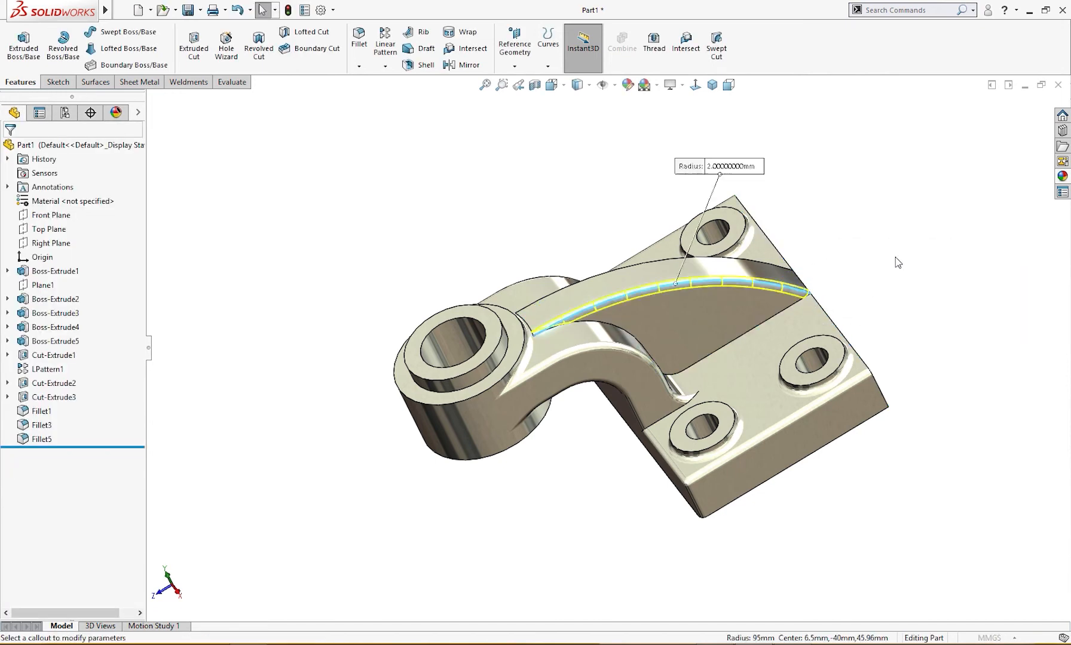
click(763, 263)
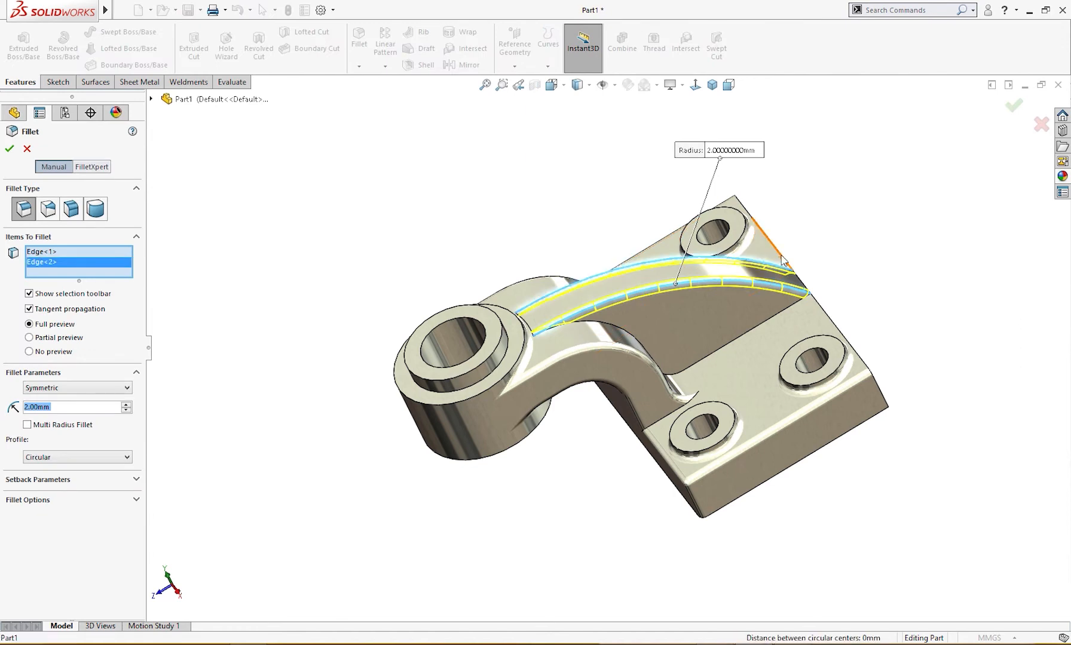
click(784, 260)
click(784, 260)
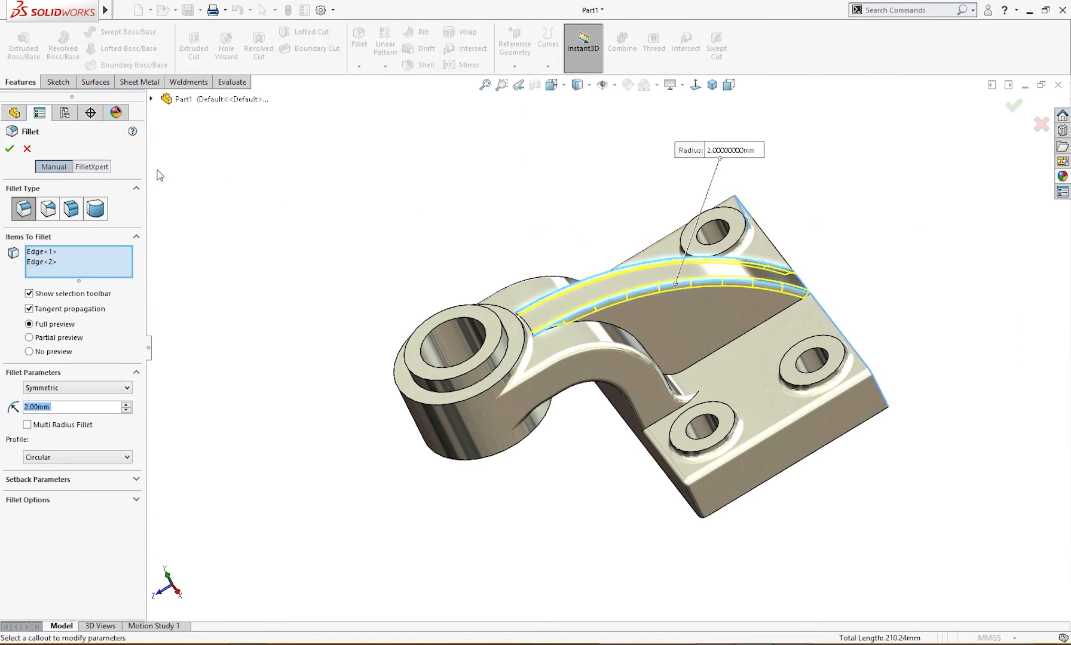
middle_drag(275, 223, 321, 208)
key(ctrl+7)
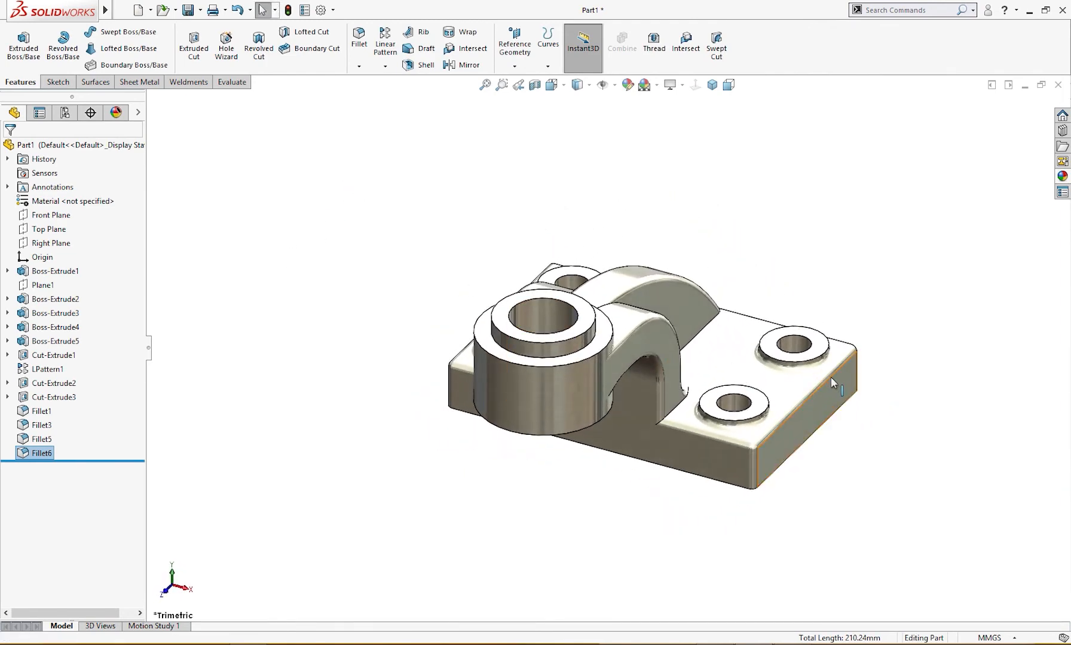
Apply a 2 mm fillet along the rib's base where it meets the plate, following the tangent edges over the curved arm.
middle_drag(762, 348, 717, 345)
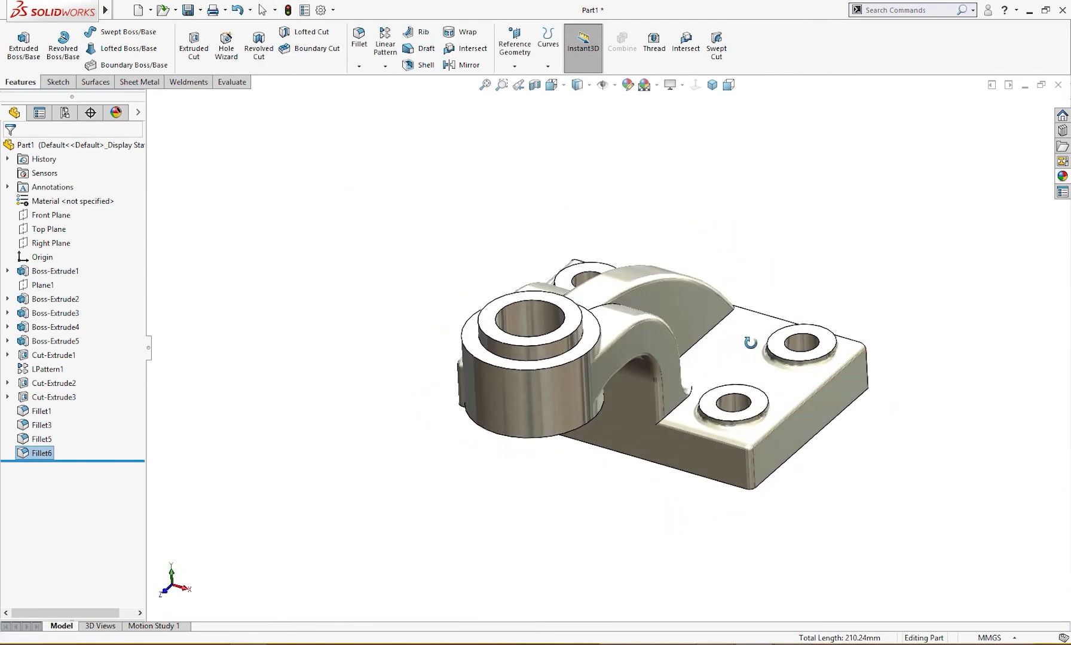
click(710, 338)
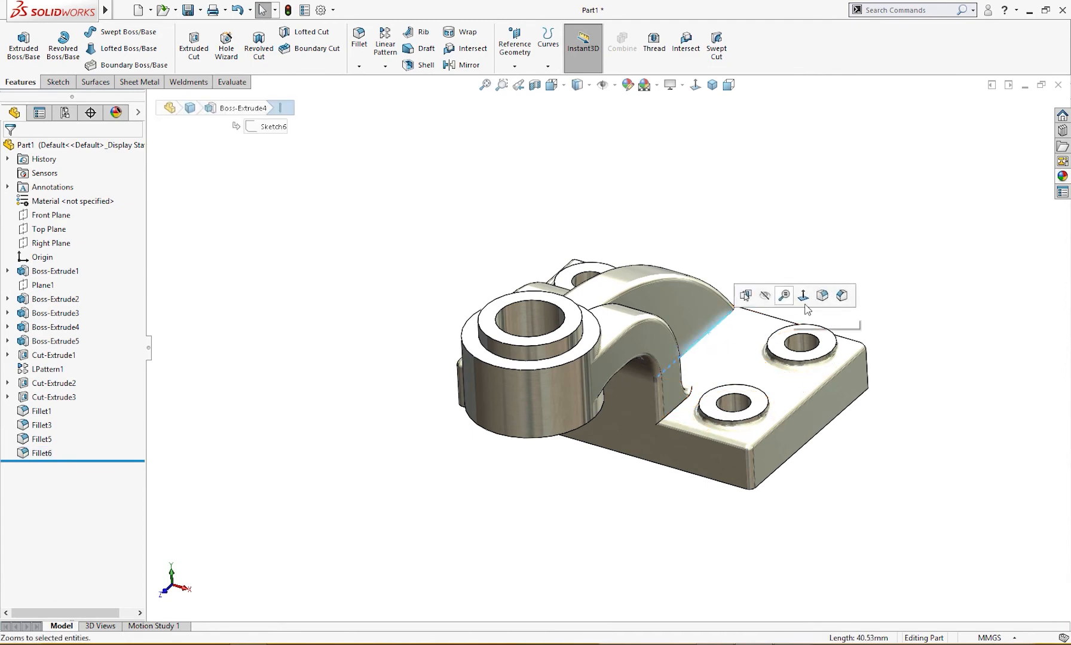
click(823, 295)
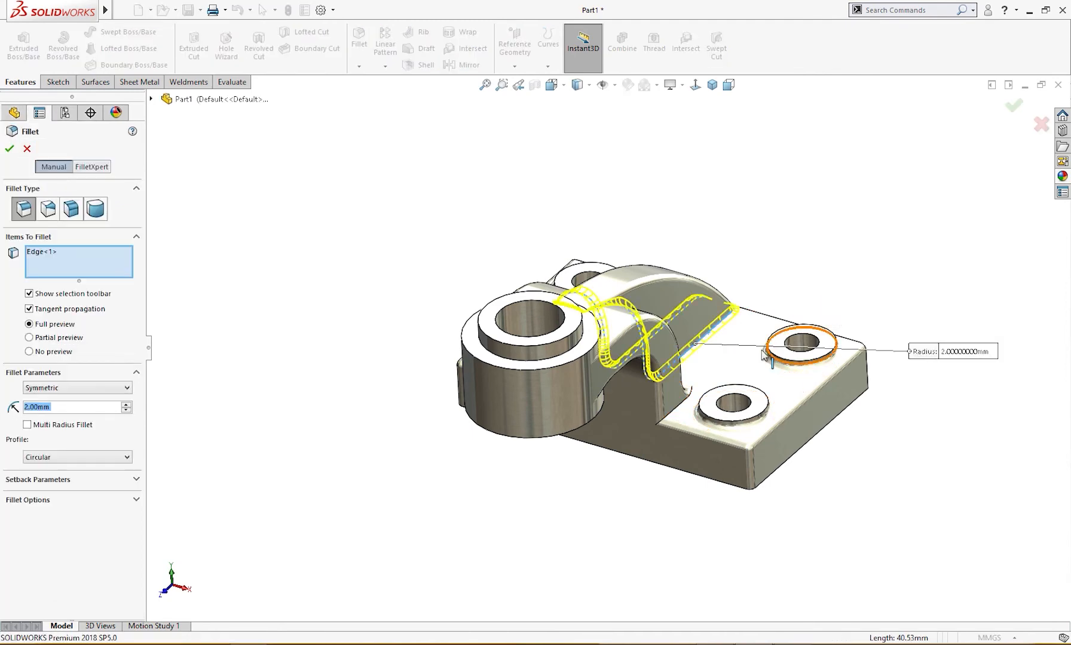
middle_drag(782, 389, 702, 370)
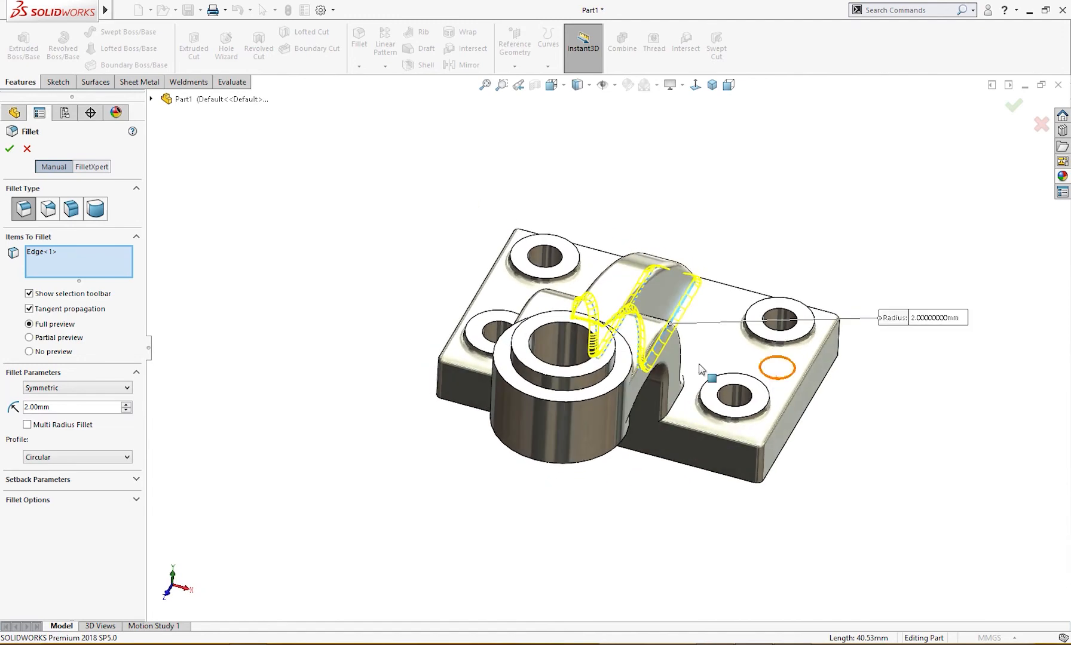
click(10, 148)
middle_drag(194, 237, 572, 321)
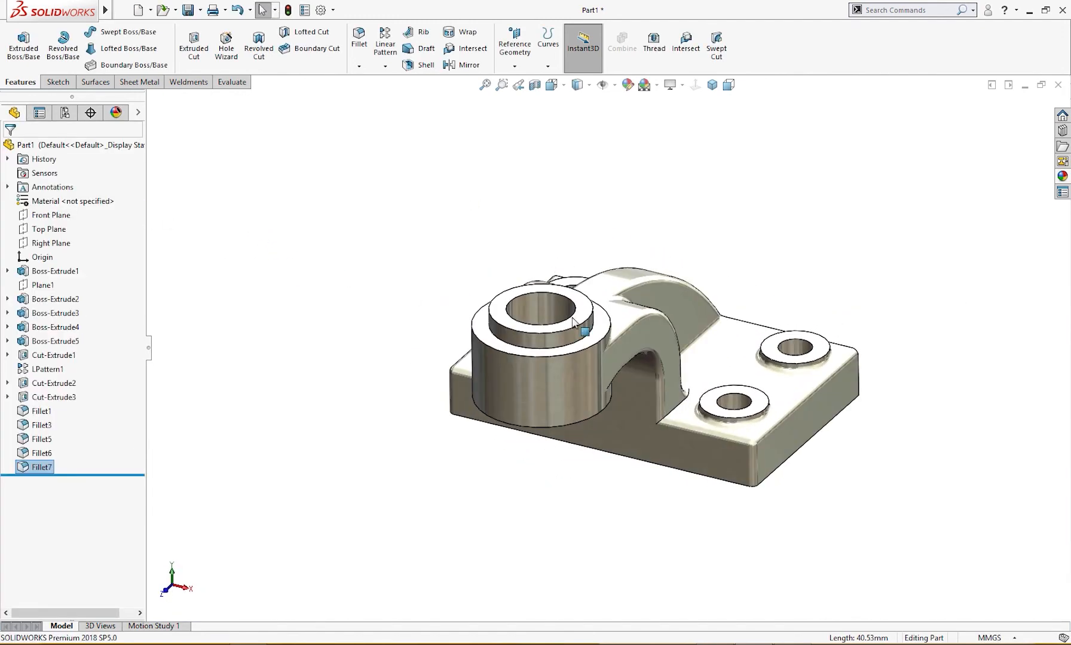
Fillet the base plate's rear vertical corner edge and the tangent rear upper edges with a 2 mm radius.
click(750, 332)
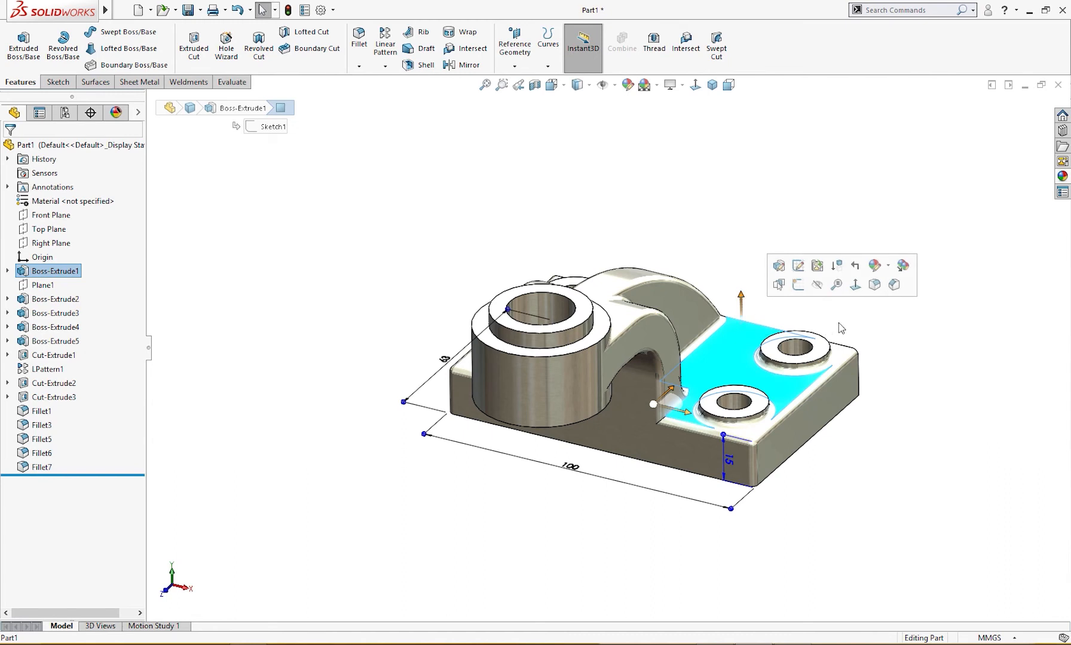
click(860, 341)
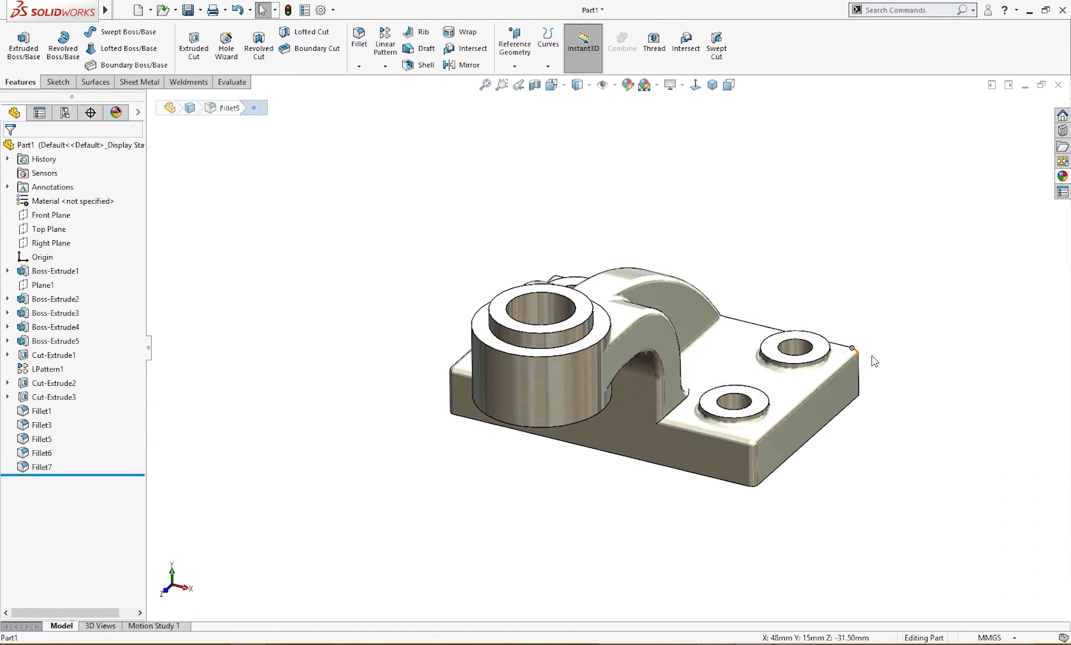
click(859, 371)
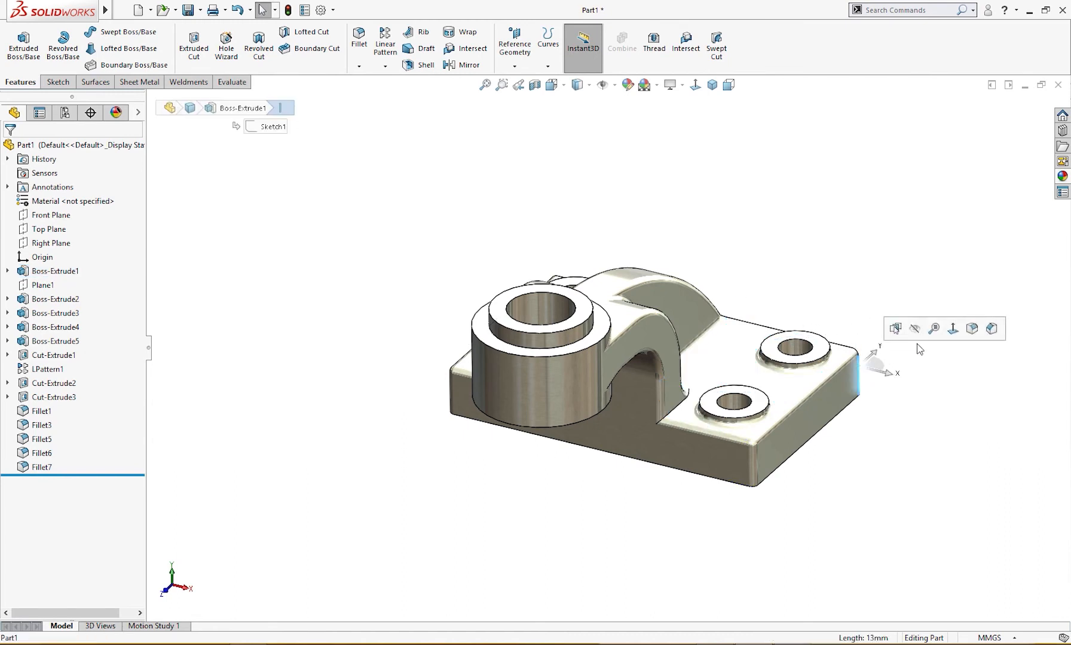
click(966, 330)
middle_drag(783, 358, 776, 390)
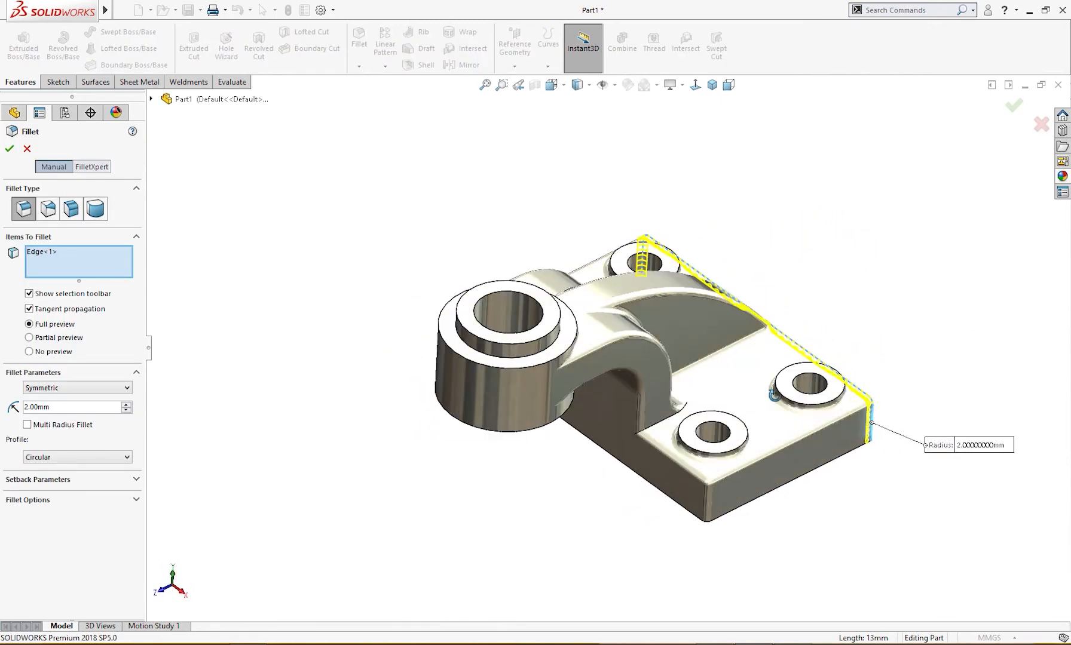
click(14, 149)
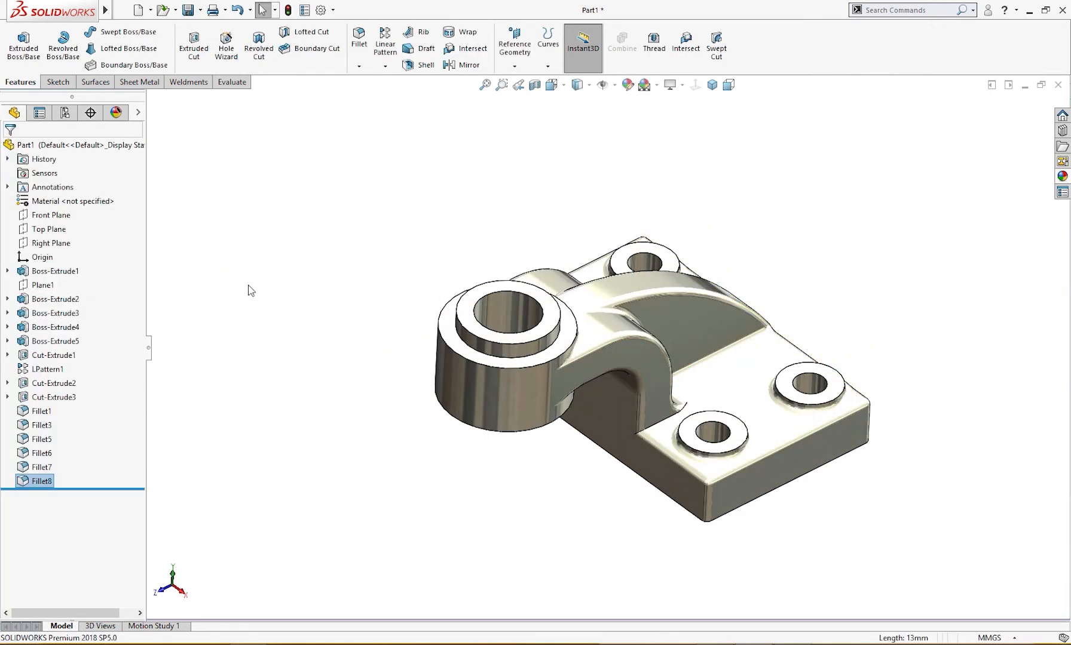
Inspect the filleted part in trimetric view and compare it with the YAN YATAK reference drawing.
mouse_move(268, 292)
middle_down()
mouse_move(385, 303)
mouse_move(340, 311)
mouse_move(280, 297)
middle_up()
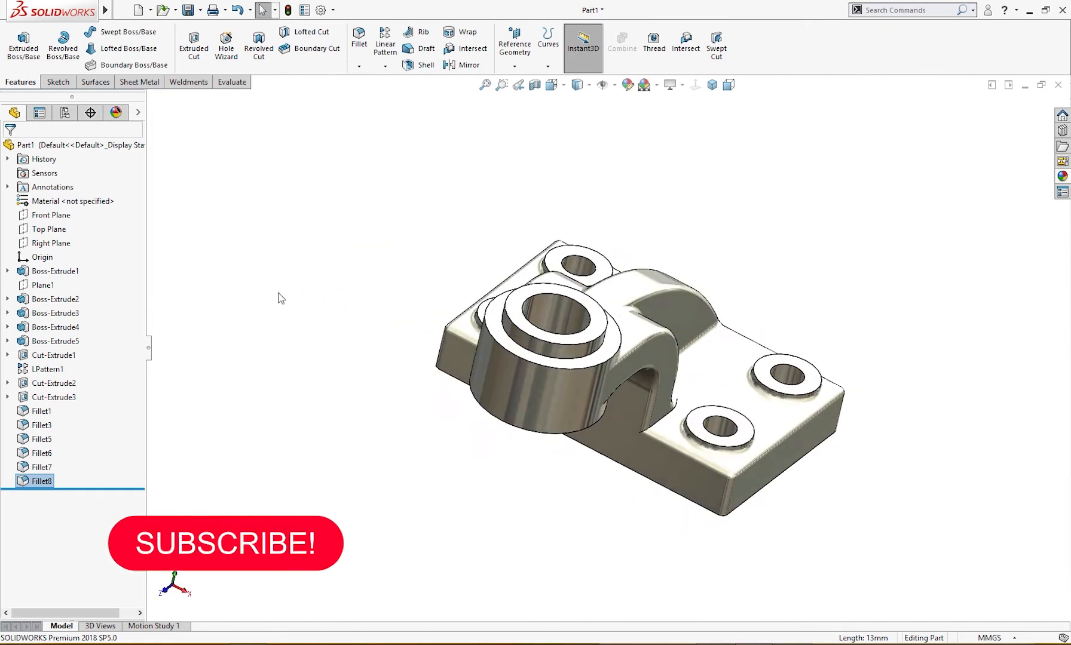
key(ctrl+7)
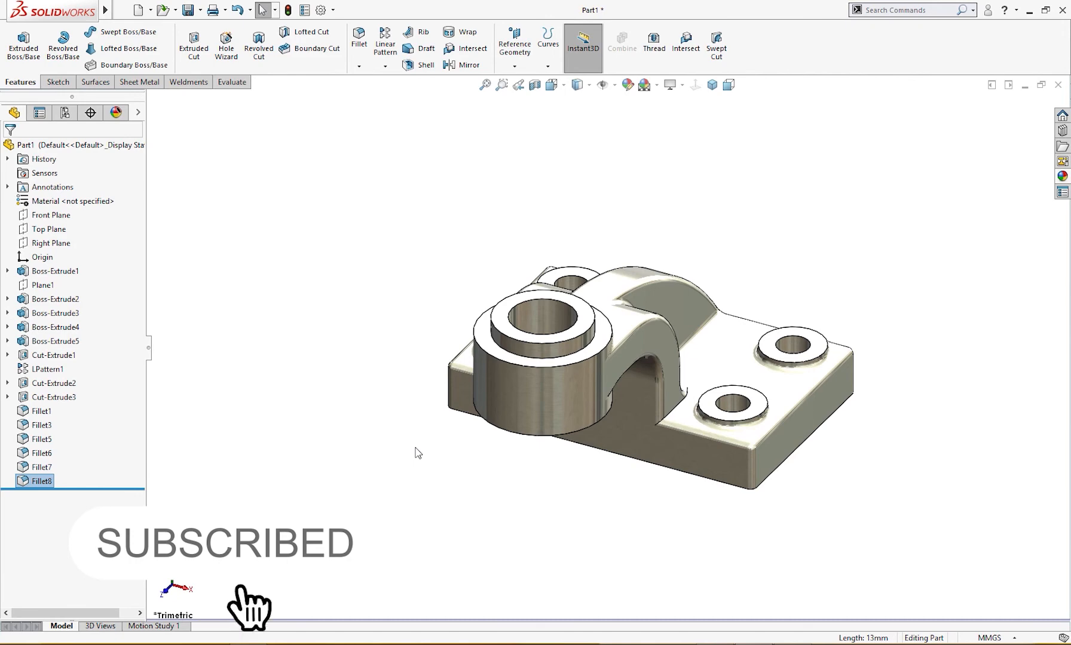
middle_drag(417, 453, 345, 449)
key(ctrl+shift+z)
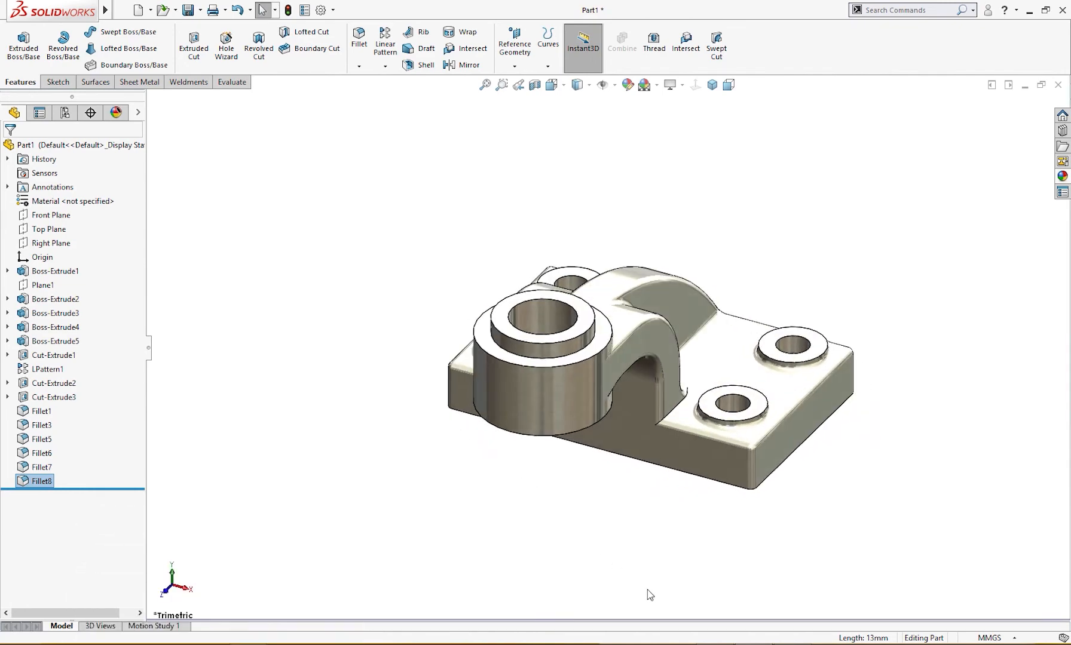
click(709, 641)
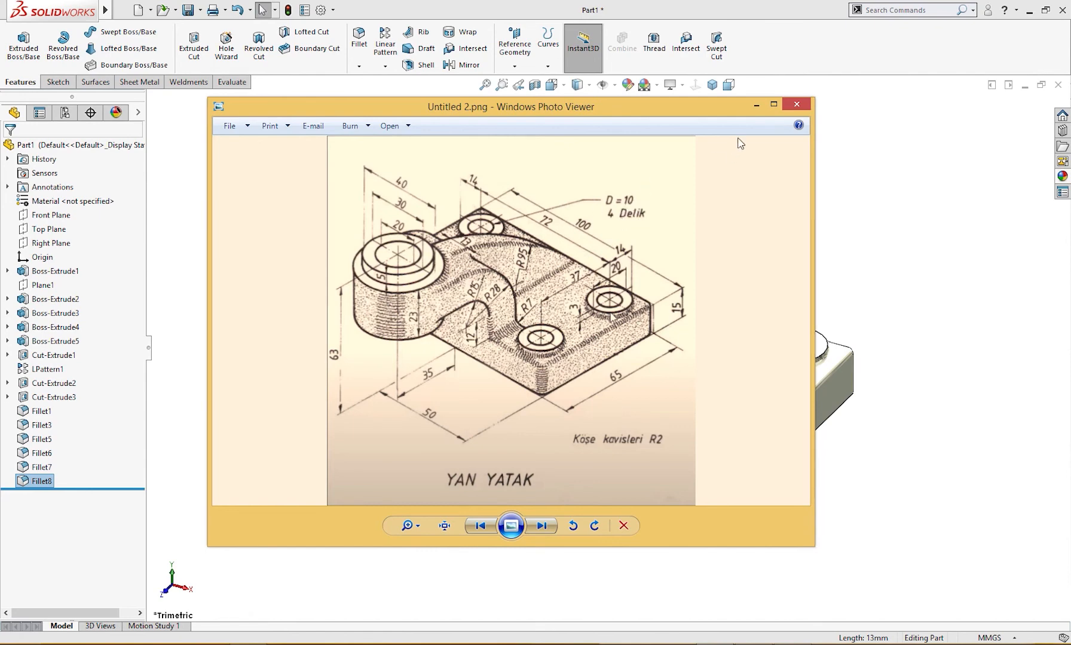
click(757, 105)
middle_drag(713, 188, 725, 150)
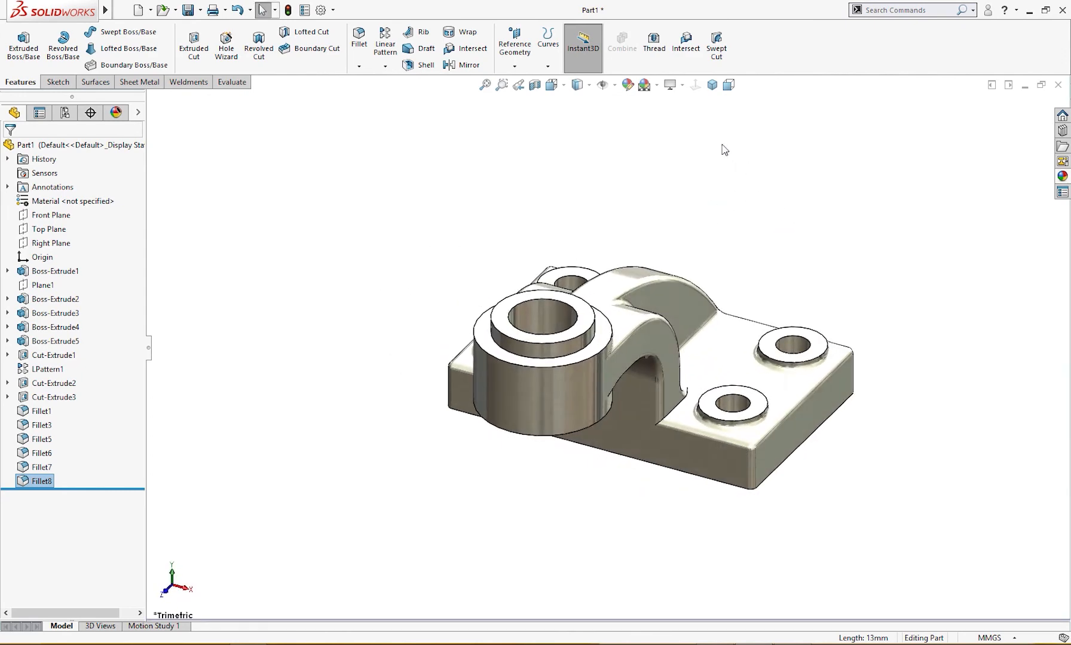
click(643, 84)
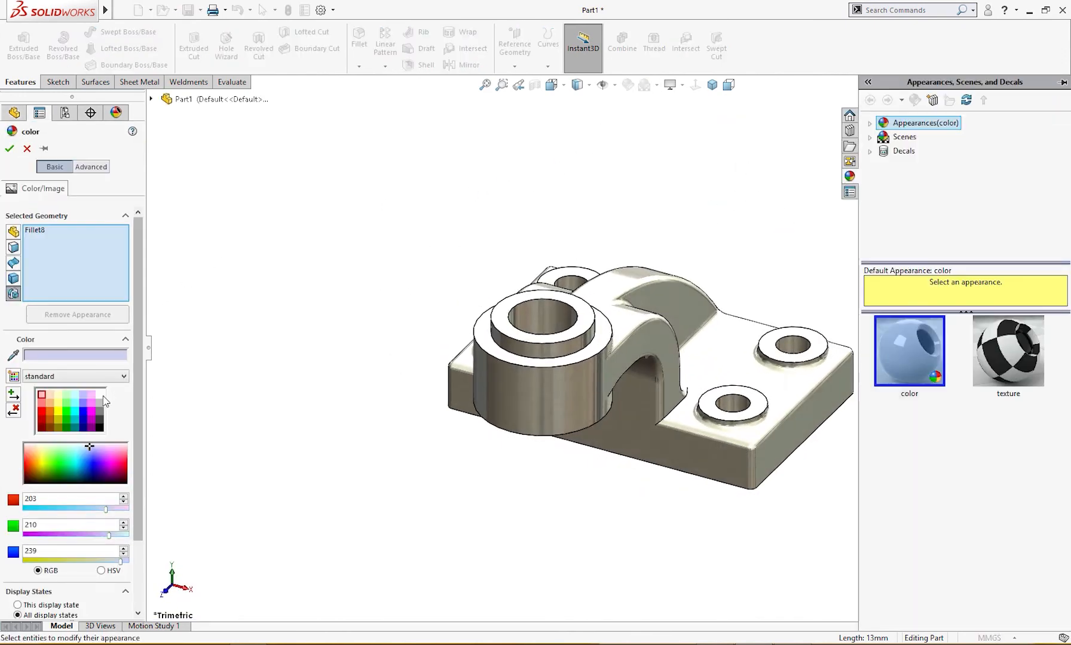
drag(89, 446, 73, 458)
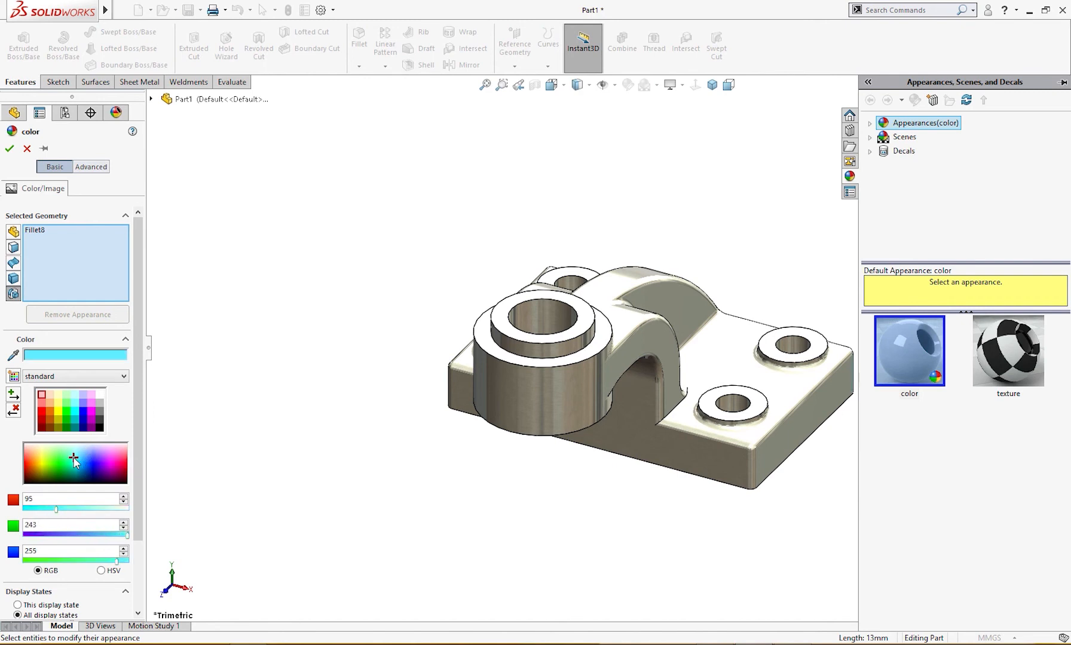
click(688, 366)
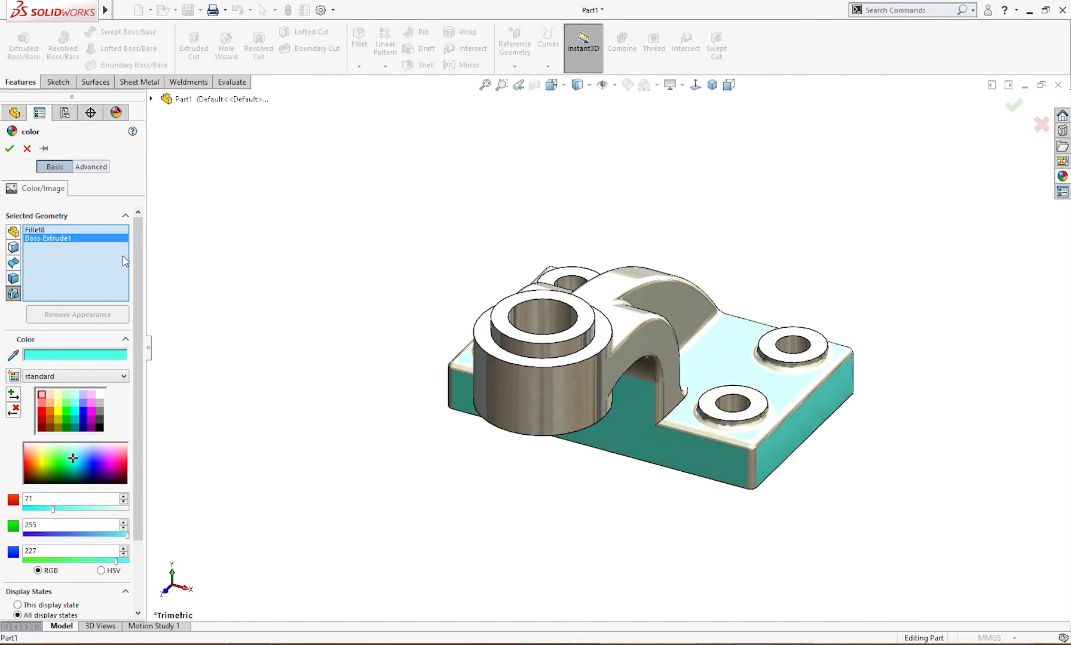
click(70, 231)
right_click(72, 231)
click(104, 256)
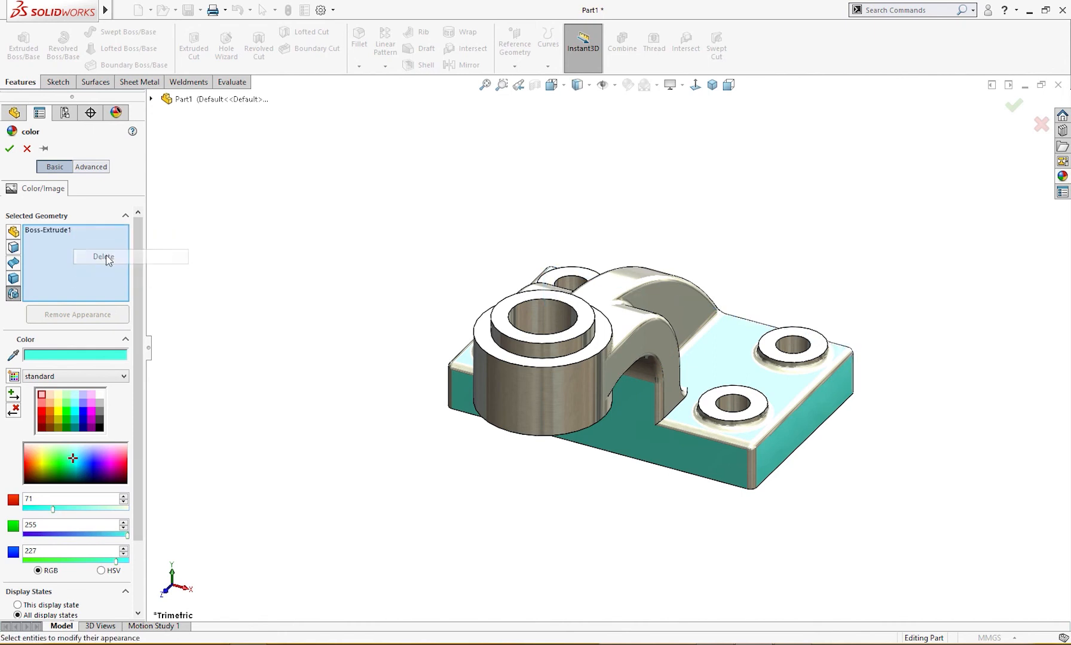
click(61, 233)
right_click(70, 232)
click(96, 253)
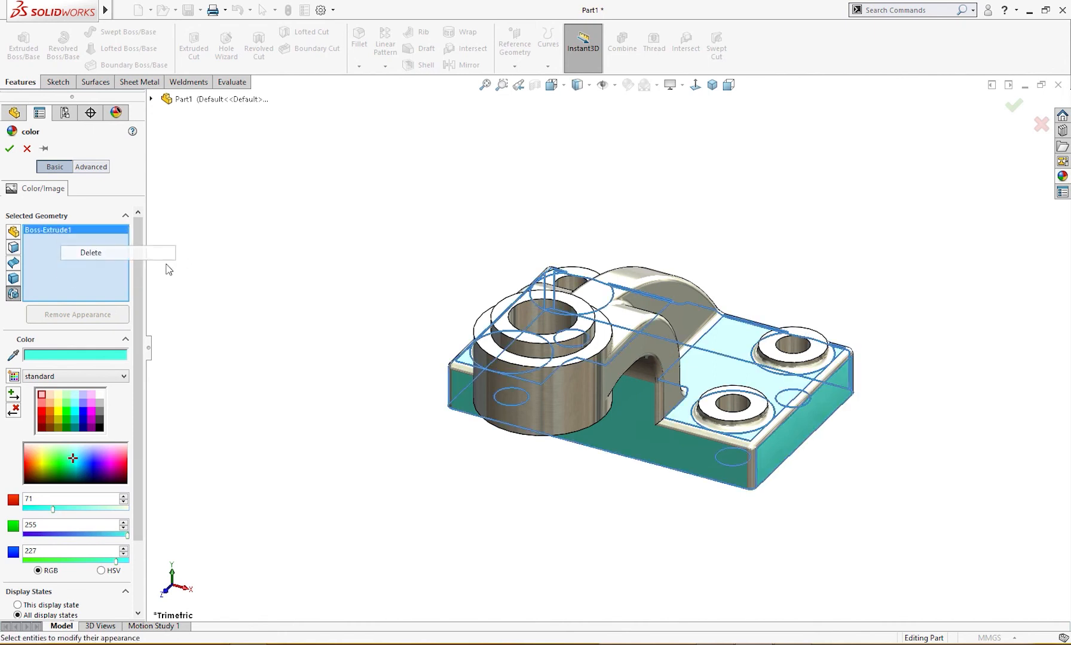
click(502, 316)
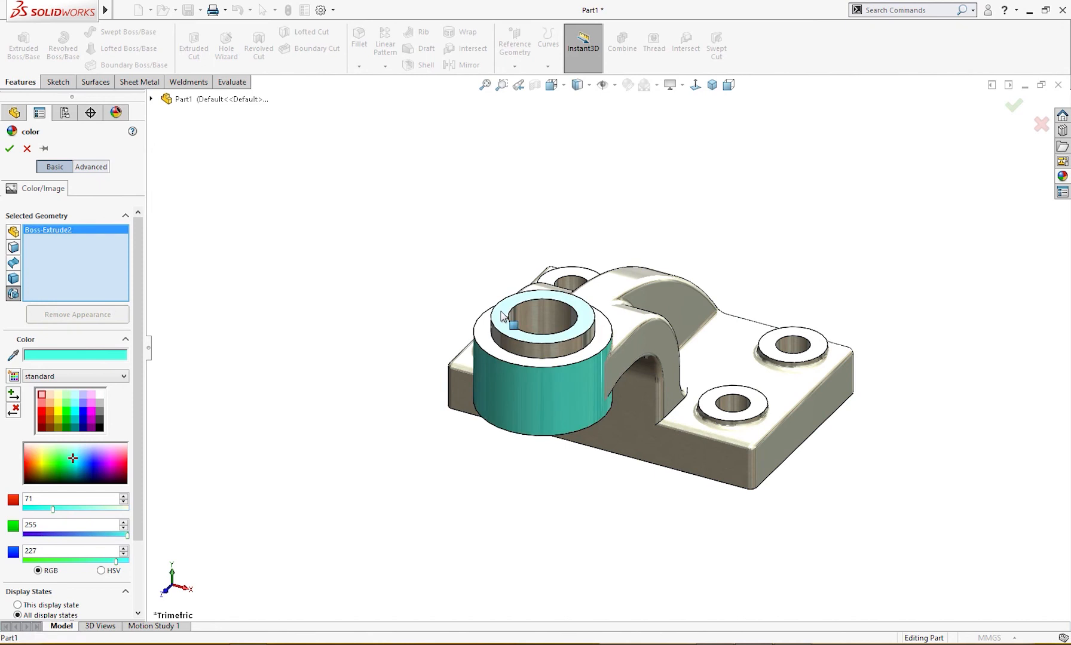
click(502, 317)
click(27, 149)
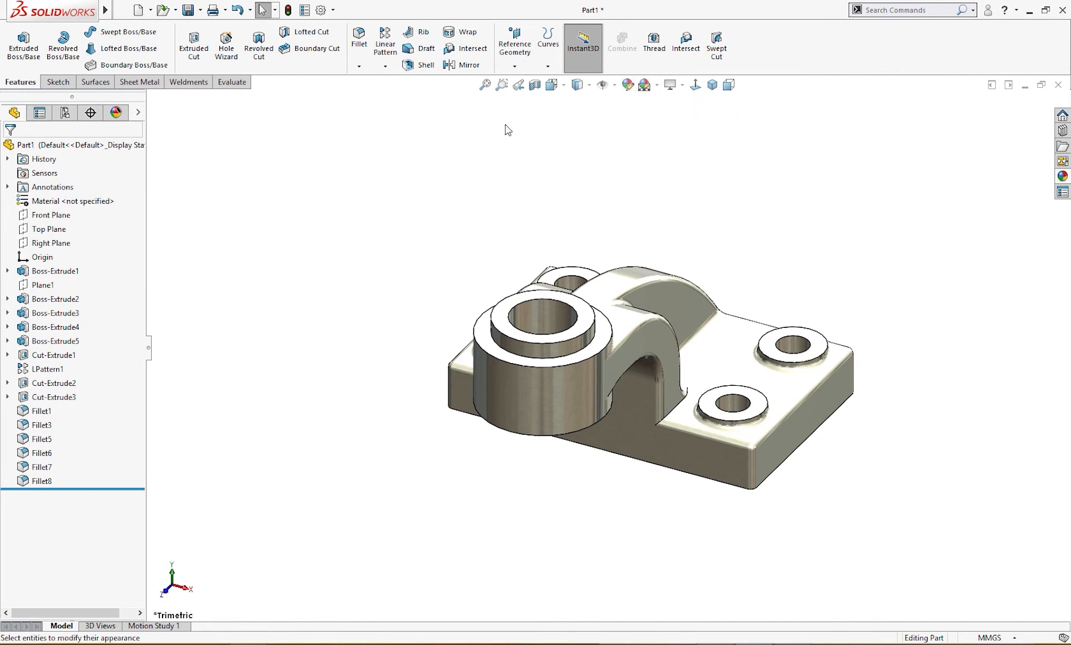
Recolor the whole part's brushed tungsten appearance to bright blue, RGB 7, 163, 255.
click(114, 115)
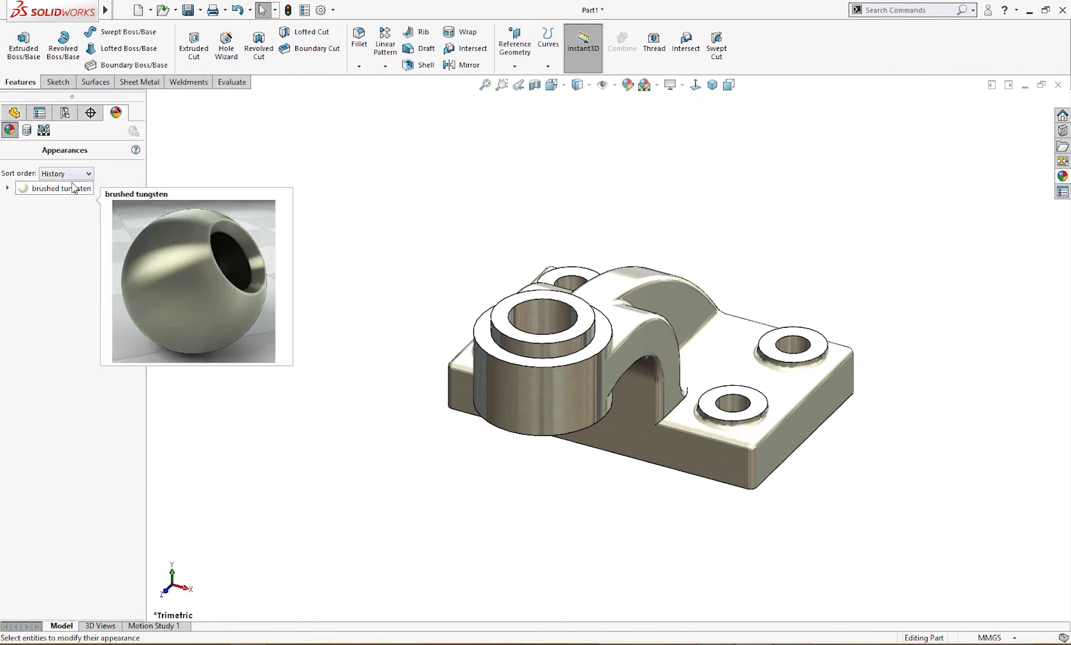
right_click(70, 189)
click(107, 214)
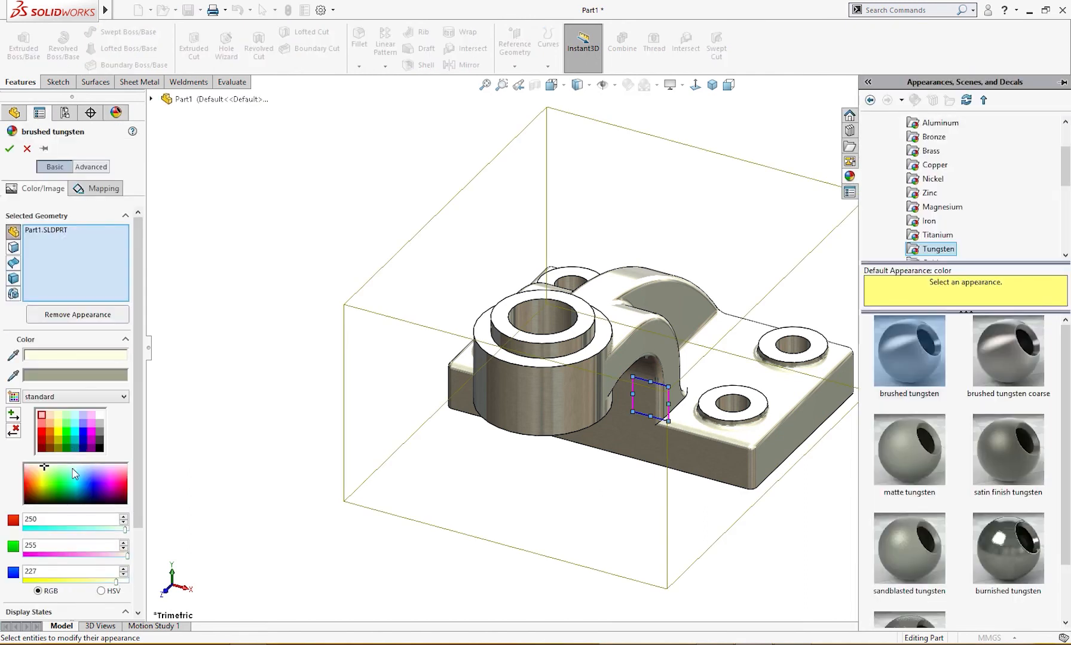
click(52, 475)
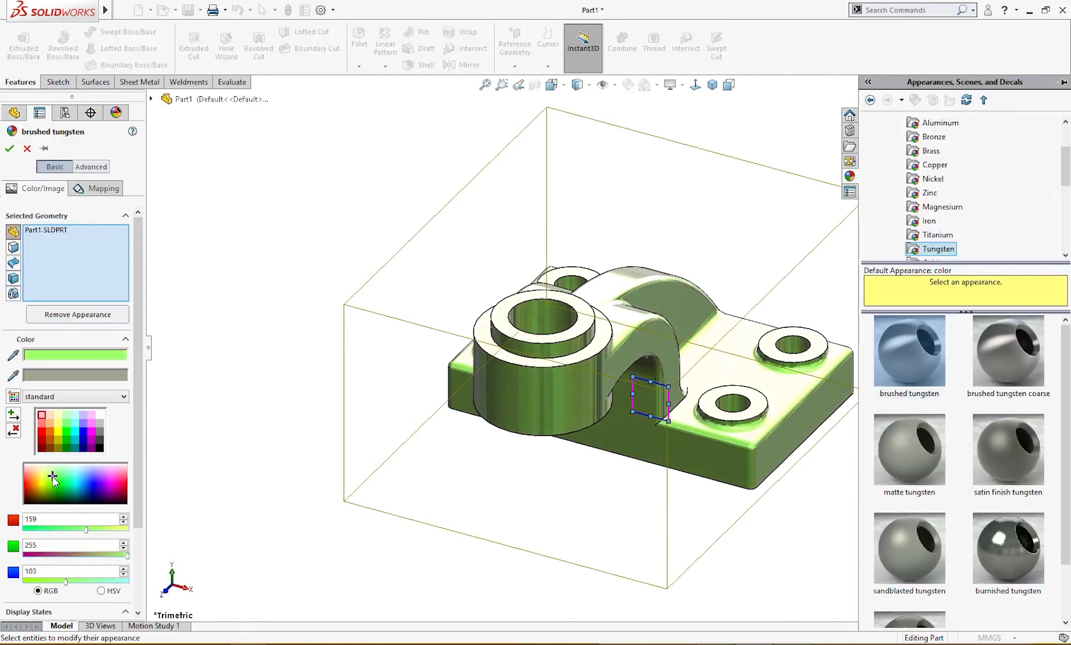
drag(53, 478, 82, 483)
middle_drag(201, 457, 240, 433)
right_drag(240, 434, 305, 378)
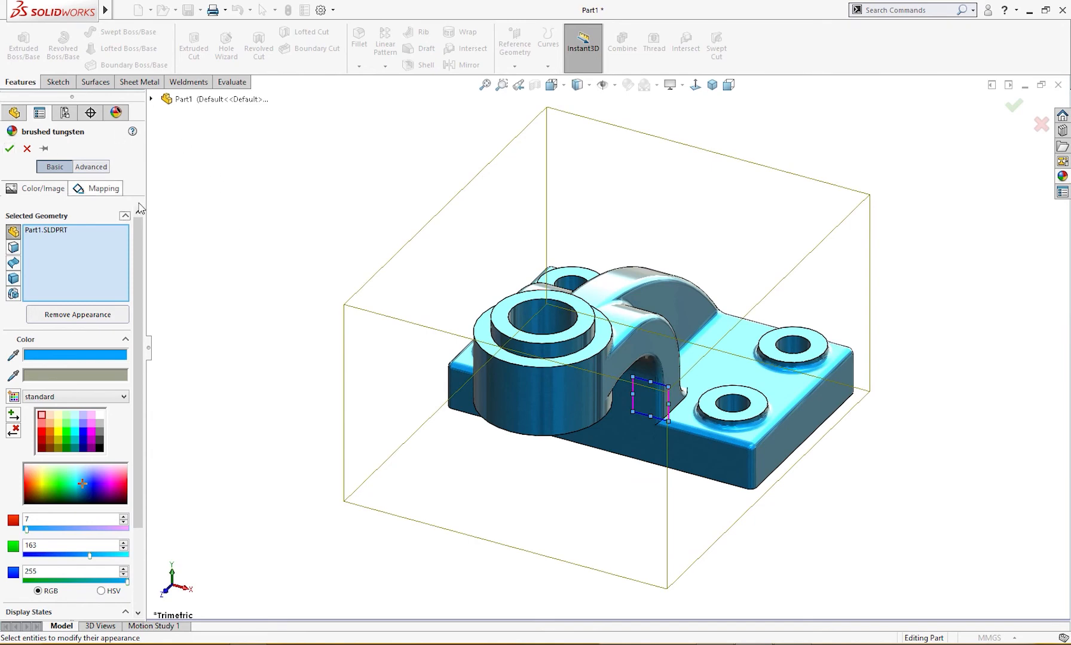
click(10, 149)
middle_drag(254, 265, 244, 243)
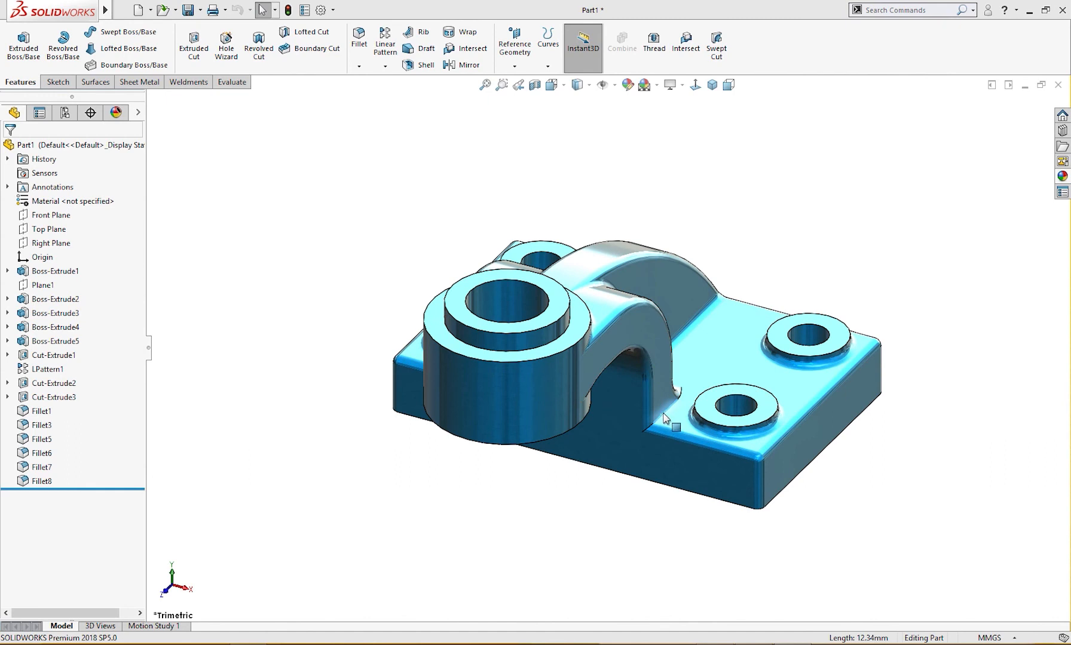
Apply a 2 mm fillet to the two short edges where the curved arm's sides meet the base plate's front face.
click(666, 418)
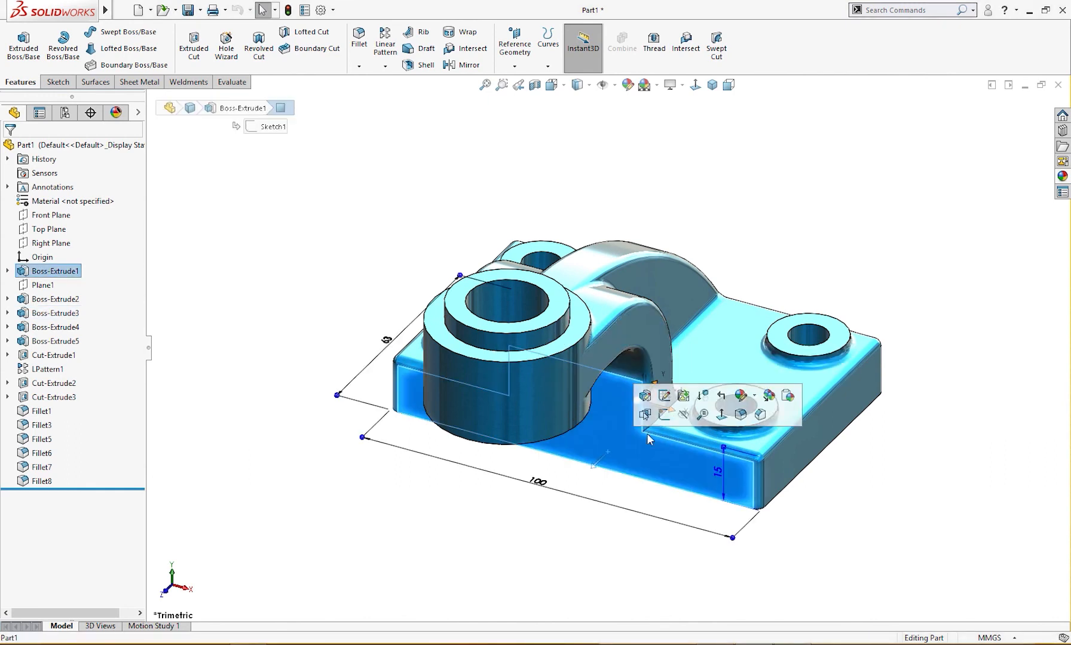
click(785, 521)
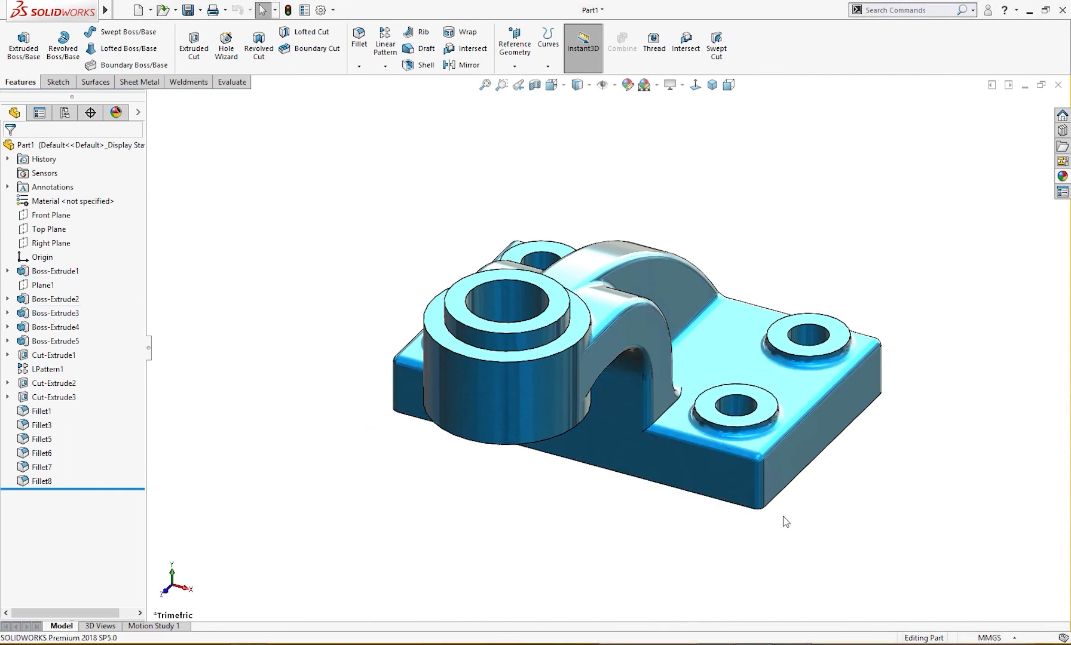
click(661, 416)
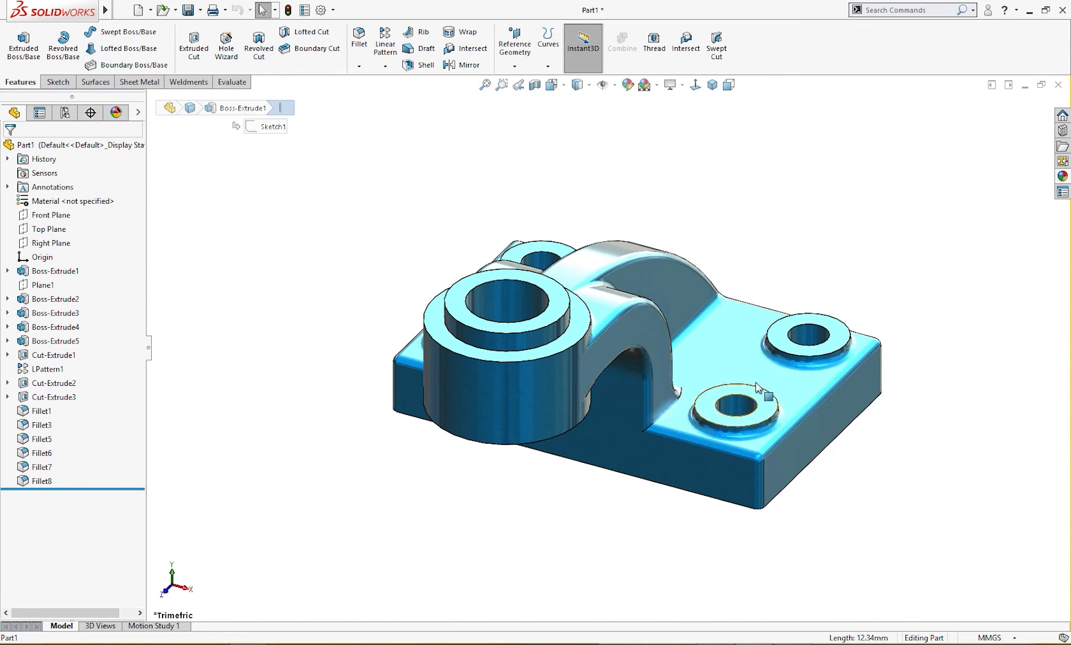
click(616, 479)
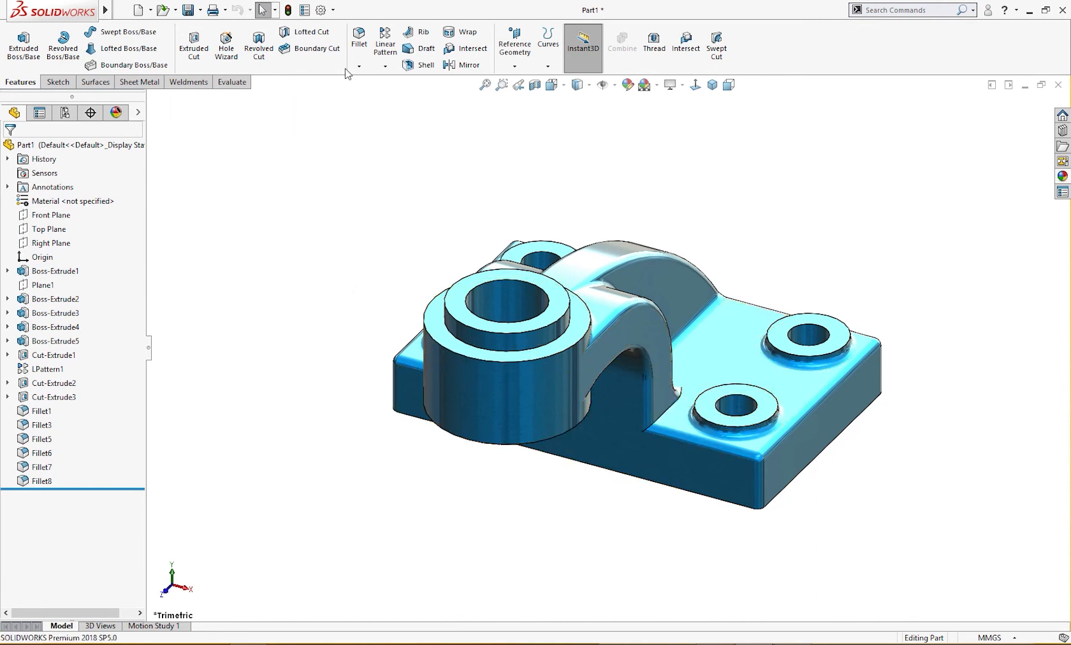
click(359, 37)
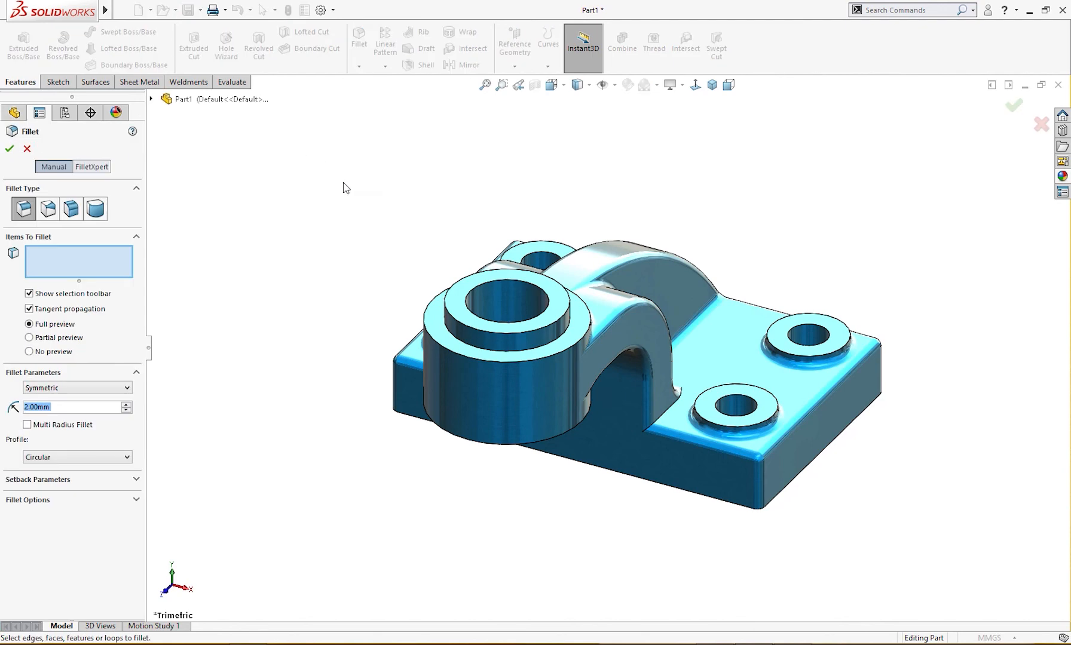
click(666, 415)
scroll(516, 452, down, 1)
middle_drag(517, 452, 649, 431)
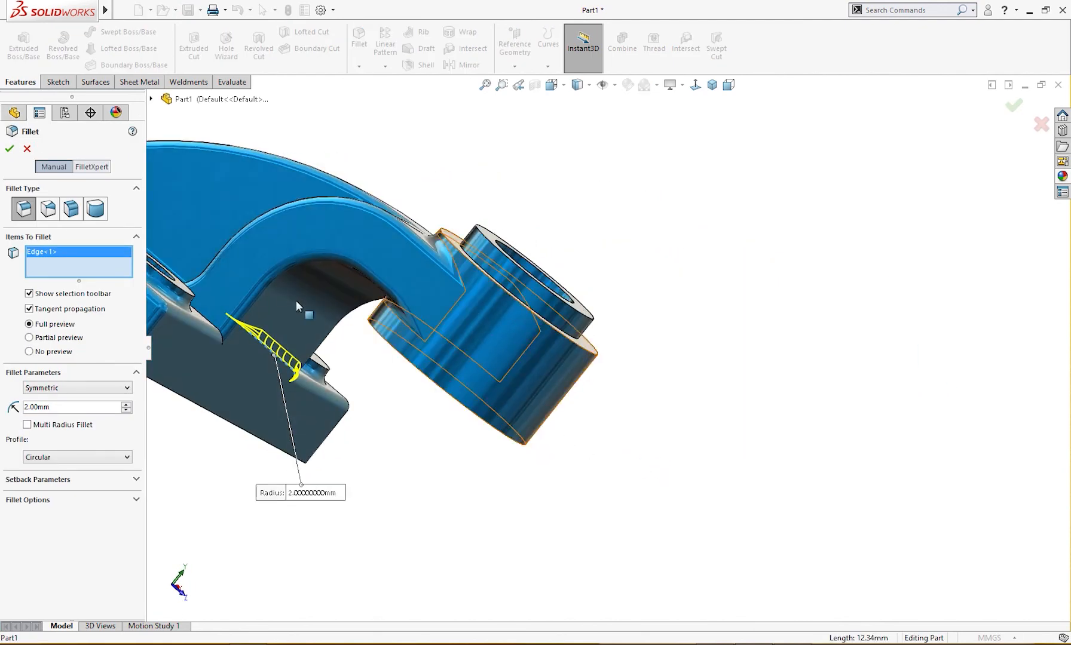
middle_drag(179, 326, 104, 293)
click(224, 313)
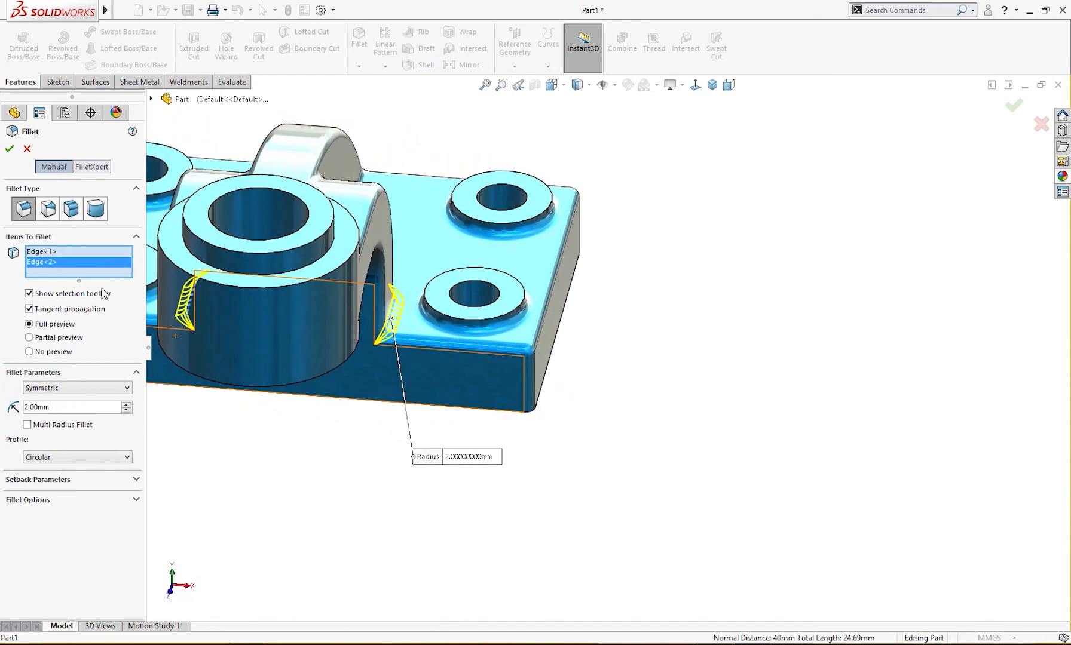
click(10, 149)
Inspect the blue filleted part from several angles and return it to the trimetric view.
middle_drag(467, 450, 593, 420)
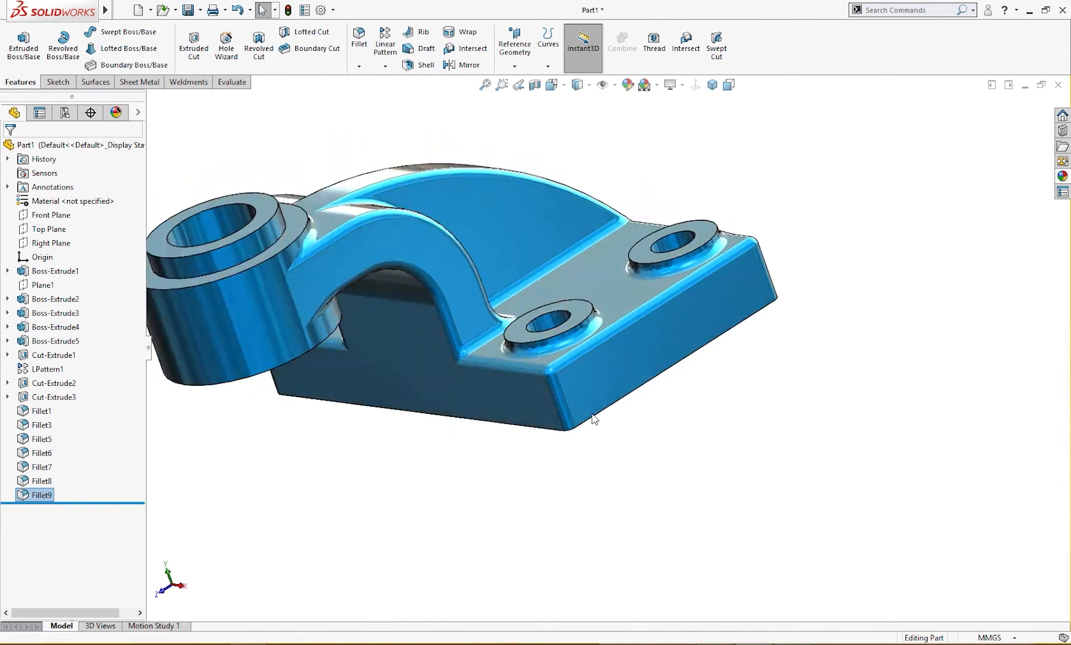
scroll(595, 420, up, 4)
mouse_move(597, 469)
middle_down()
mouse_move(621, 461)
mouse_move(570, 448)
mouse_move(588, 471)
middle_up()
right_drag(574, 486, 618, 449)
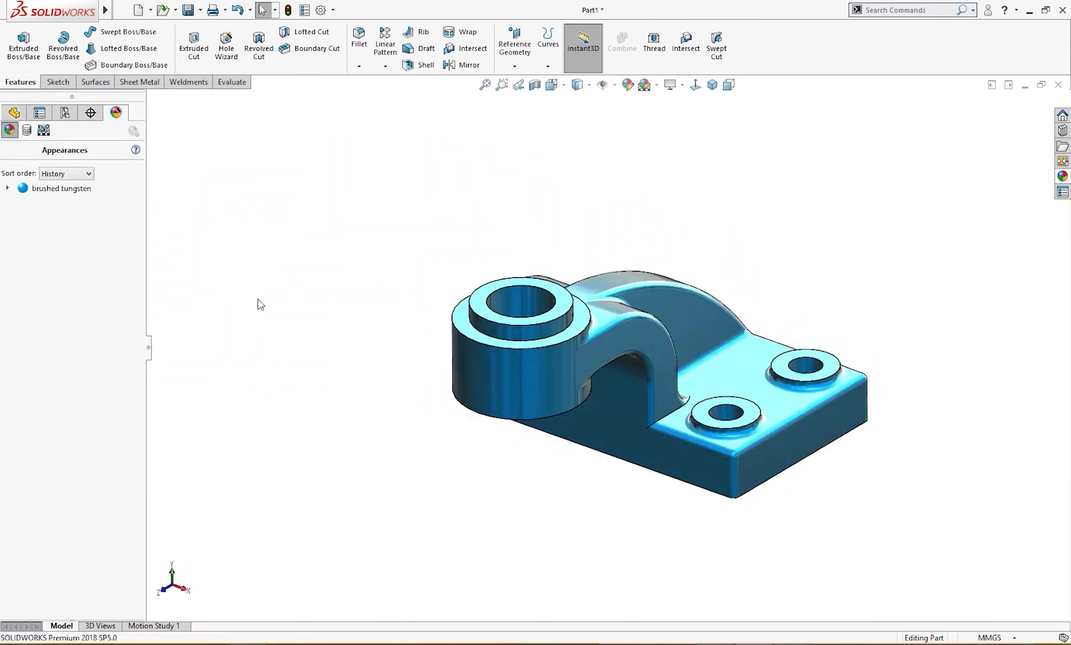
right_drag(258, 300, 312, 247)
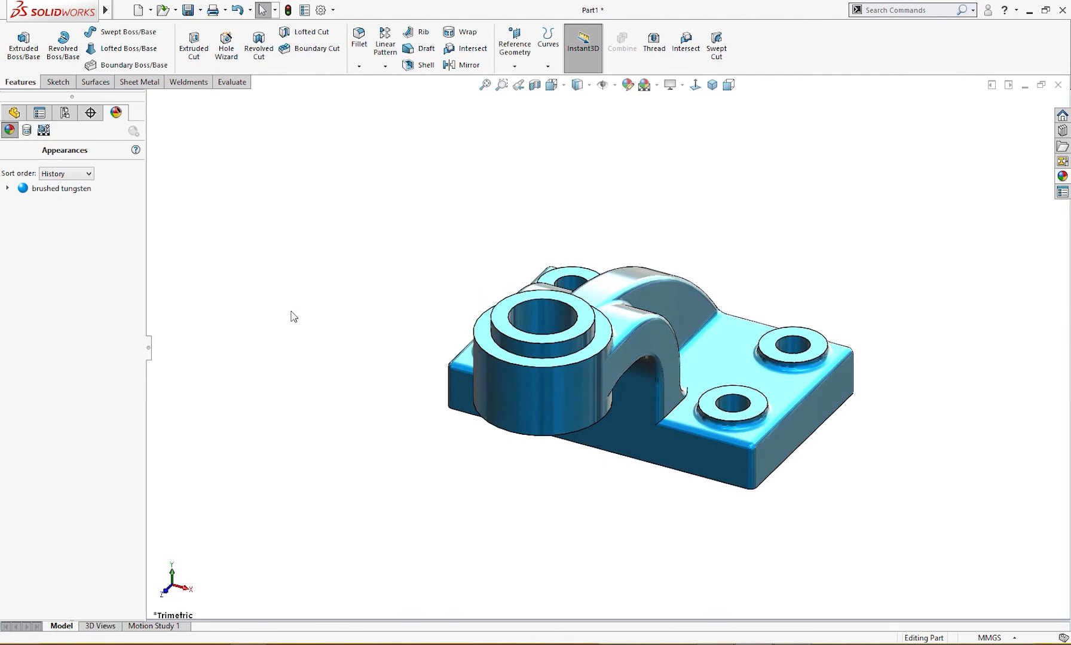
middle_drag(293, 317, 344, 316)
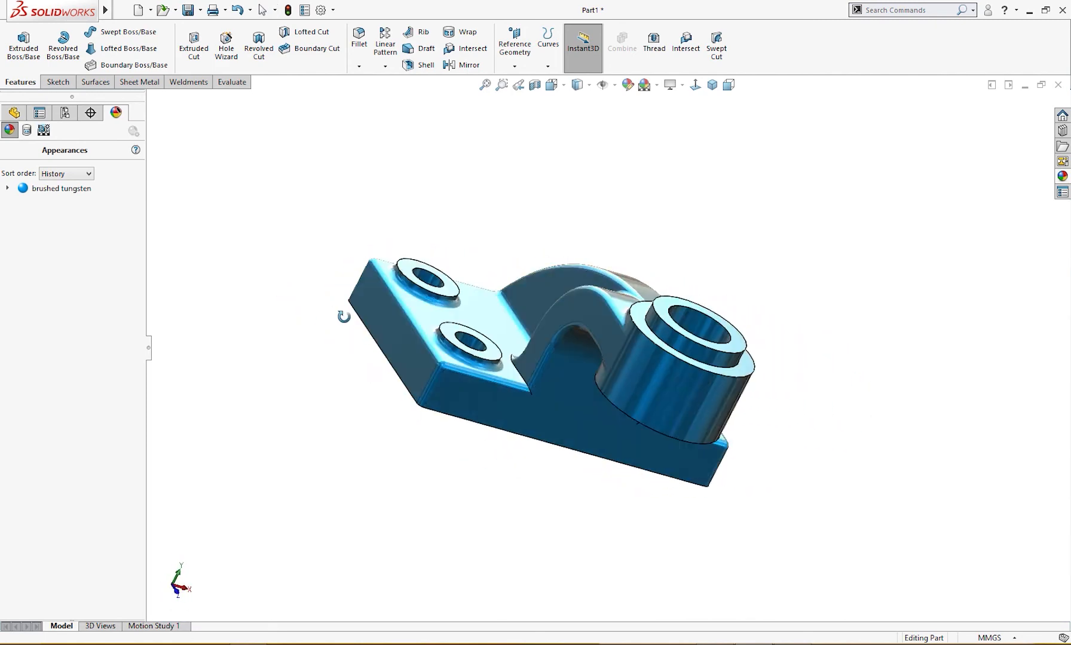
key(ctrl+7)
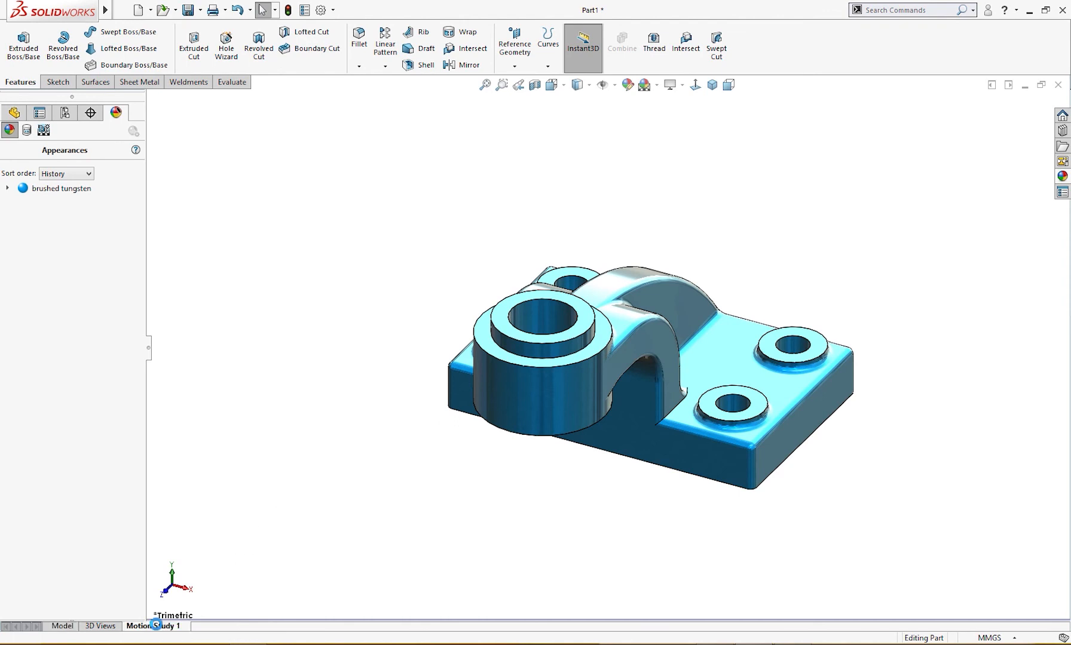
Create and play a motion study animation that rotates the part once clockwise about the Y-axis over 6 seconds.
click(154, 626)
click(309, 615)
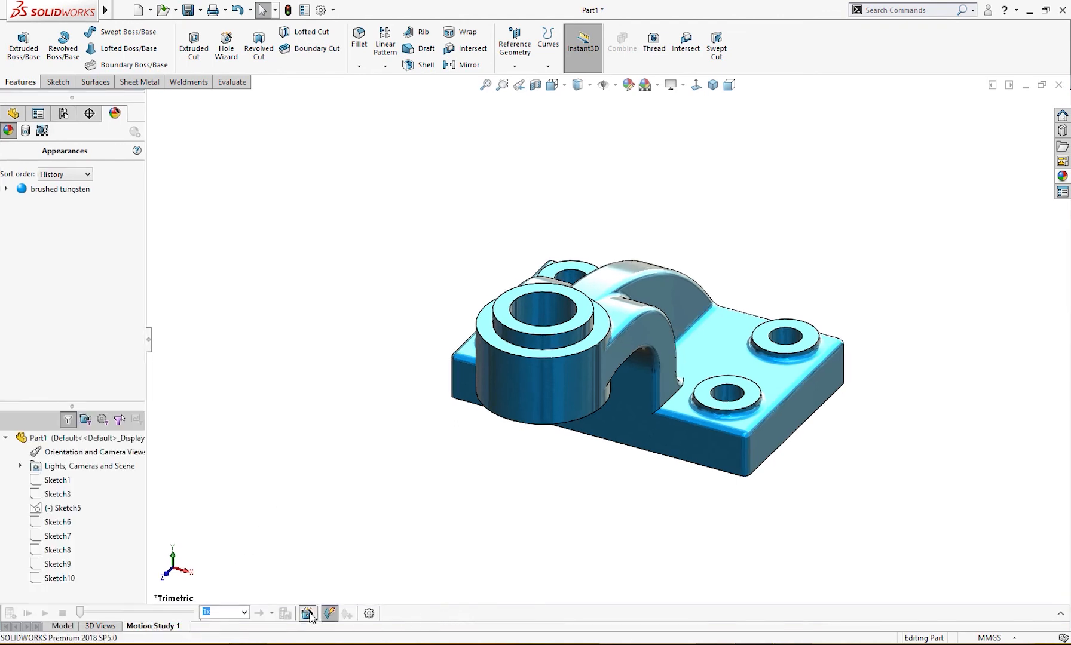
click(576, 466)
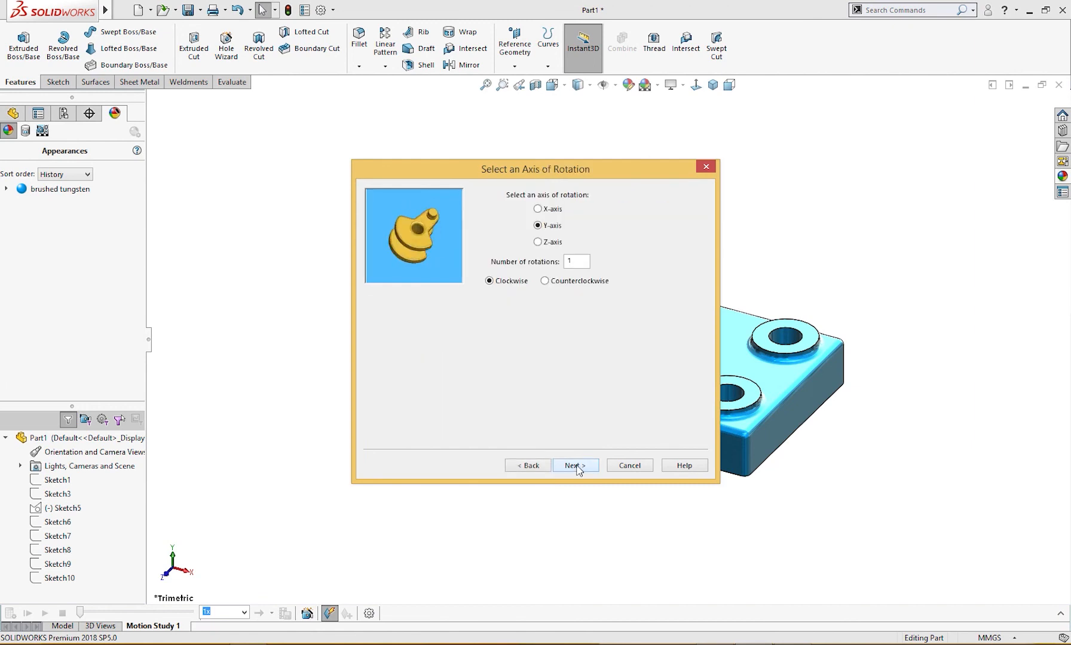
click(576, 467)
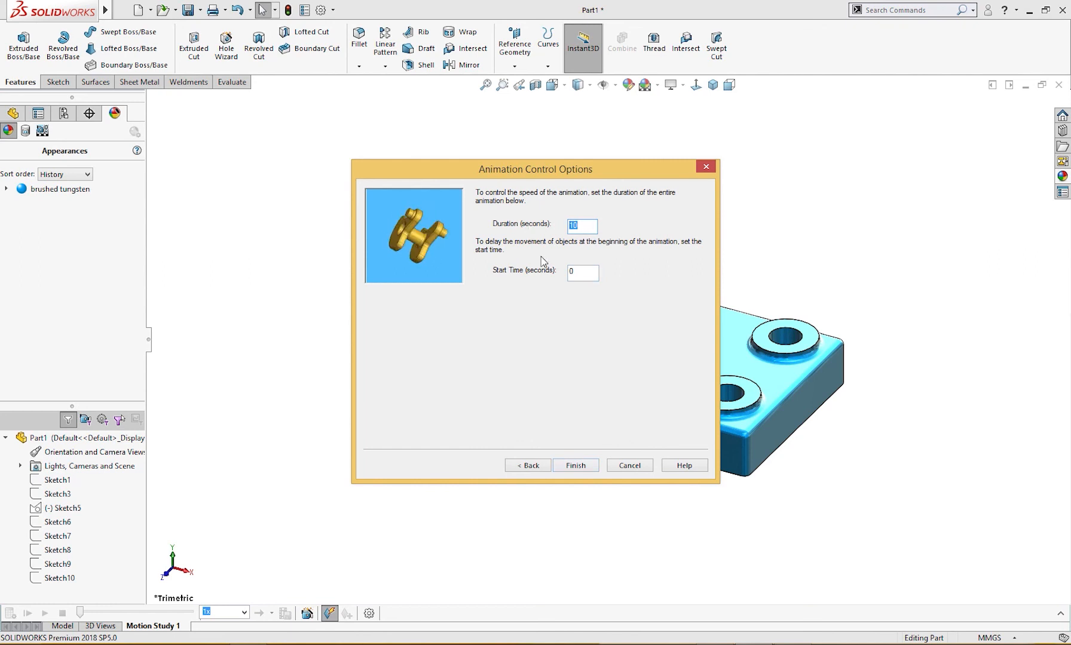
text(6)
click(588, 466)
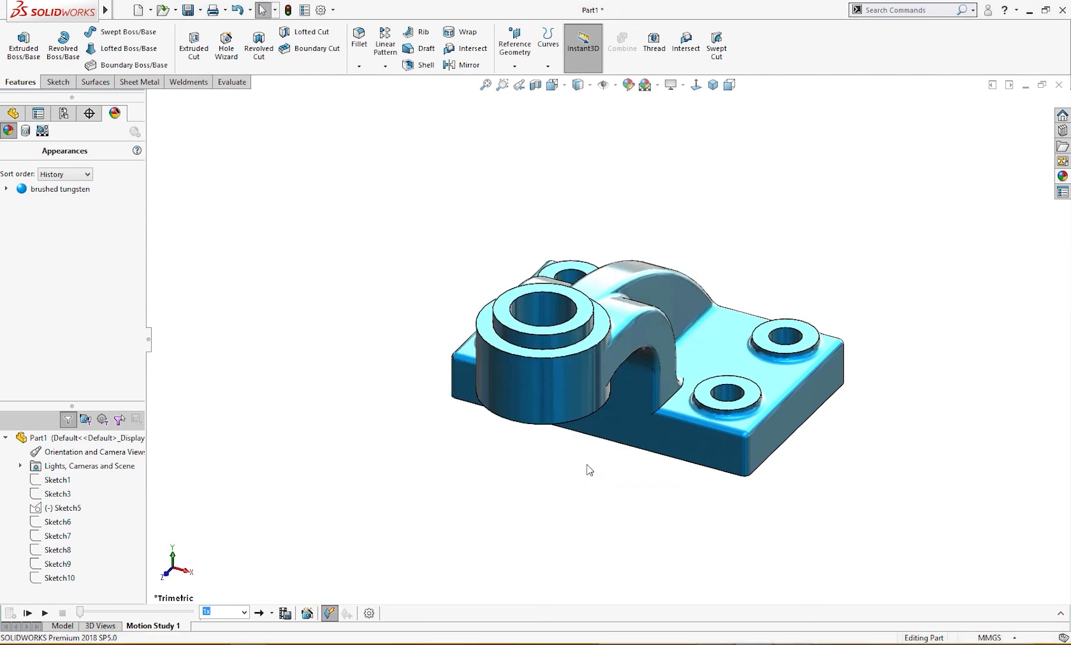
click(45, 614)
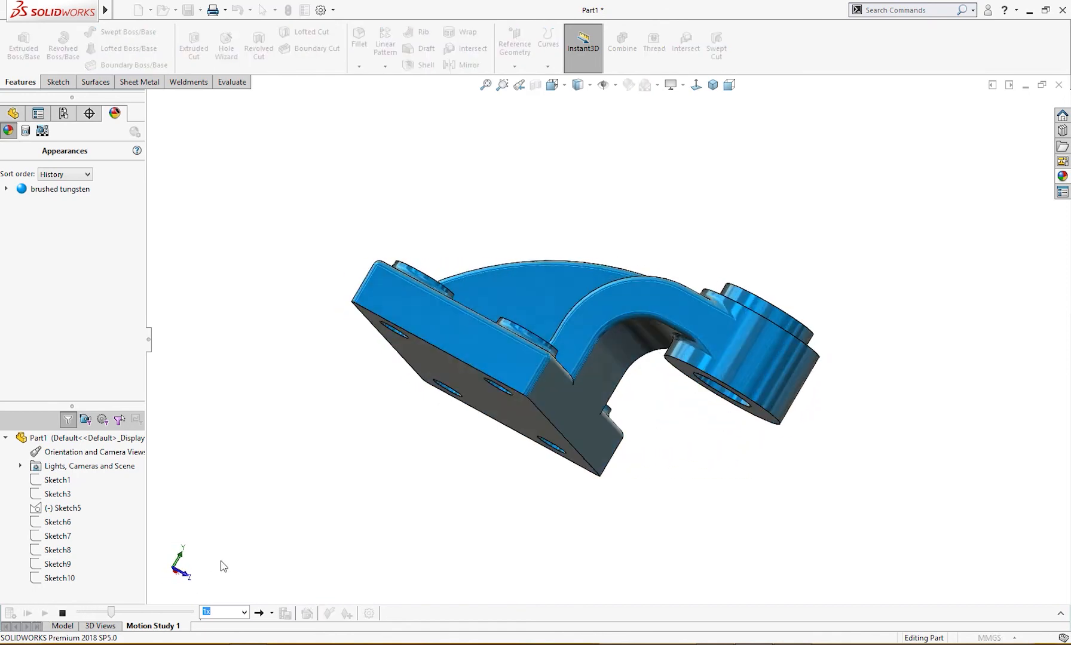